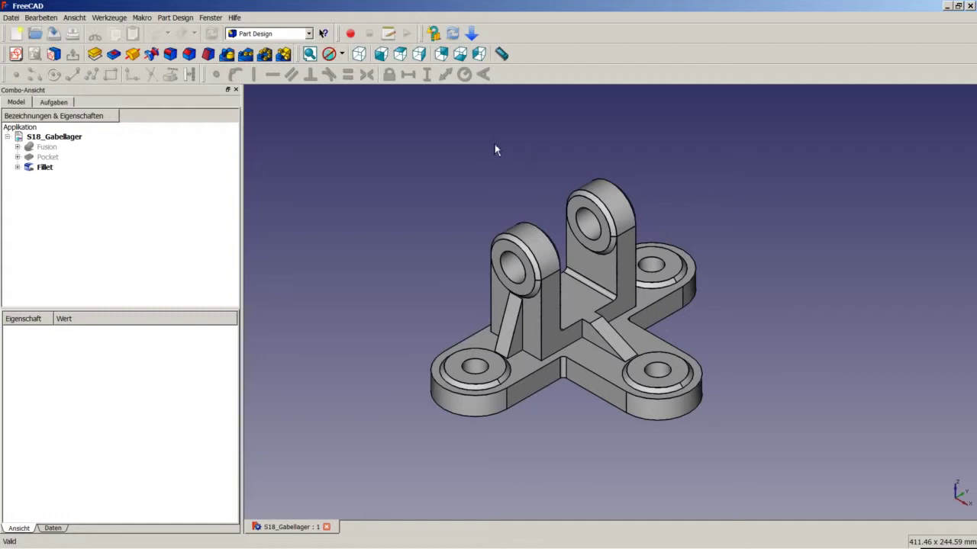
# Check the FreeCAD version under Help > About FreeCAD, then close the information dialog
pyautogui.click(234, 17)
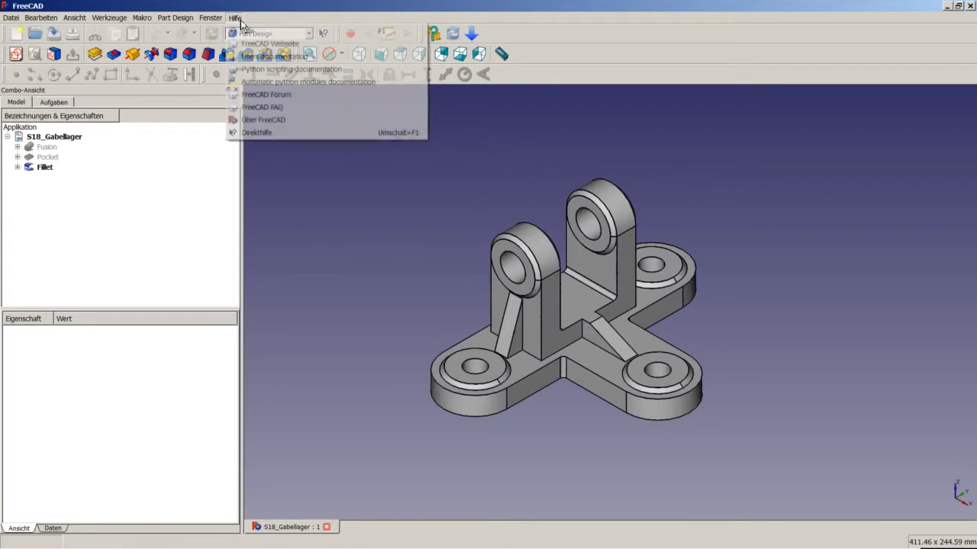
pyautogui.click(298, 120)
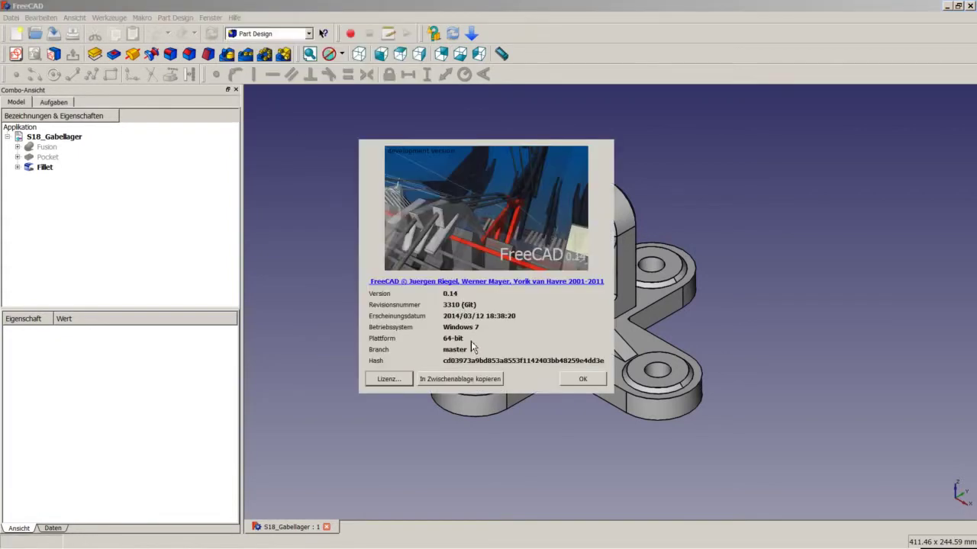
pyautogui.click(576, 379)
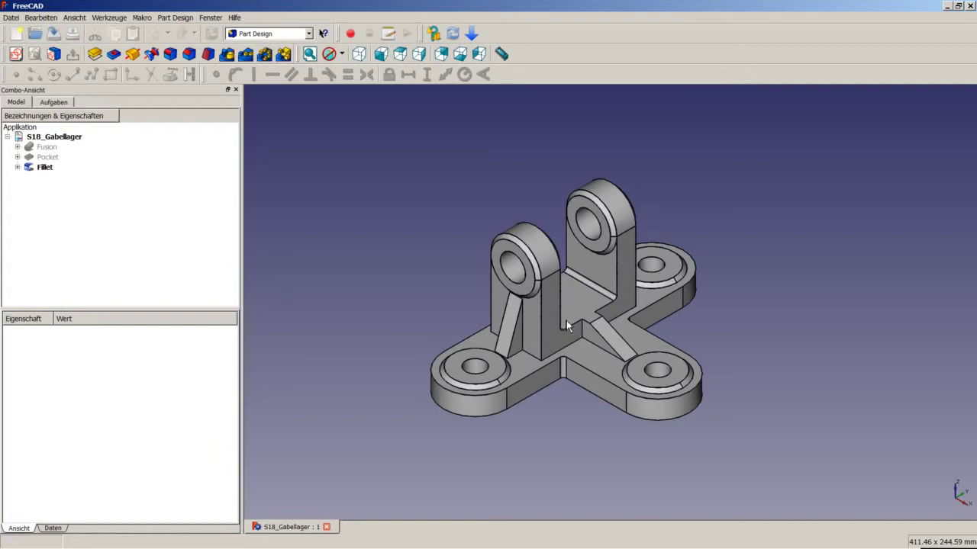
# Close S18_Gabellager, create a new document and start a sketch on the XY plane
pyautogui.click(327, 527)
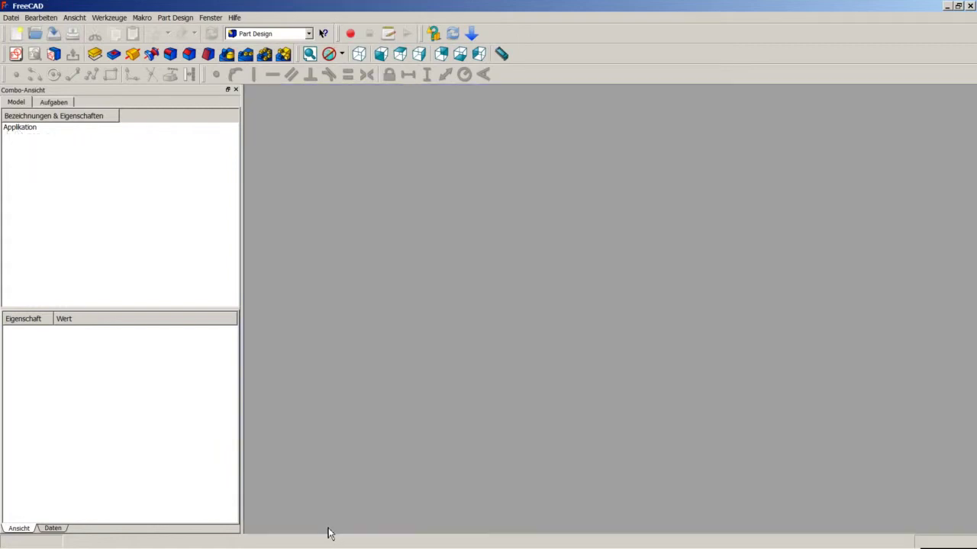
pyautogui.click(16, 34)
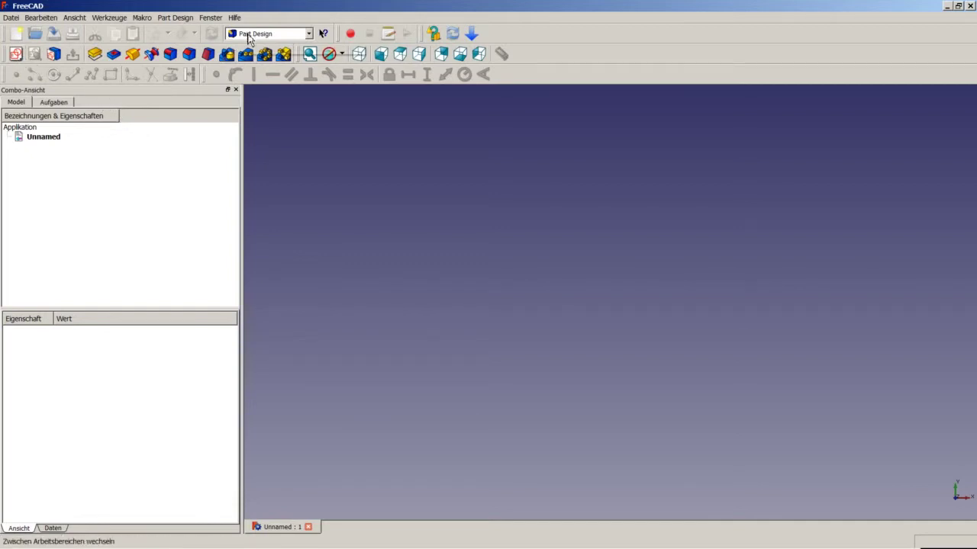
pyautogui.click(23, 57)
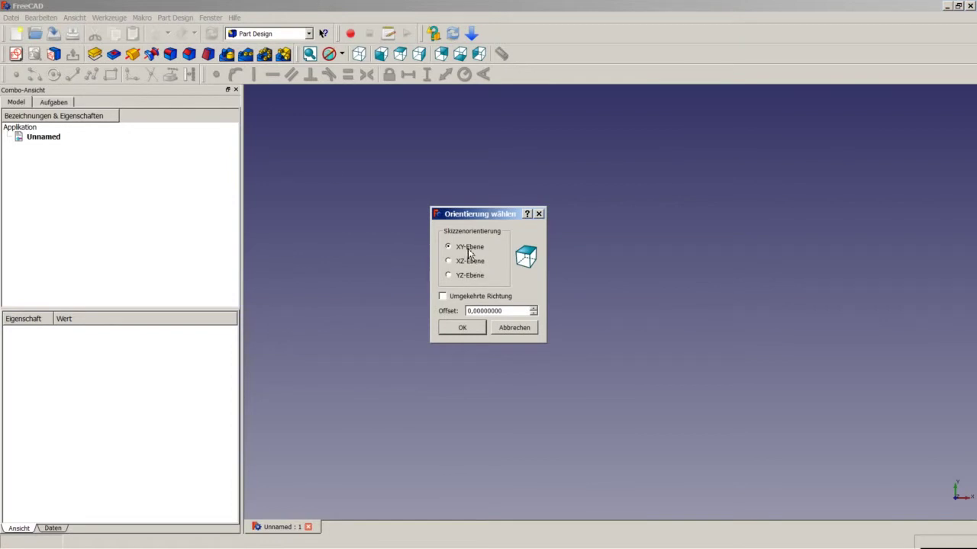
pyautogui.click(462, 327)
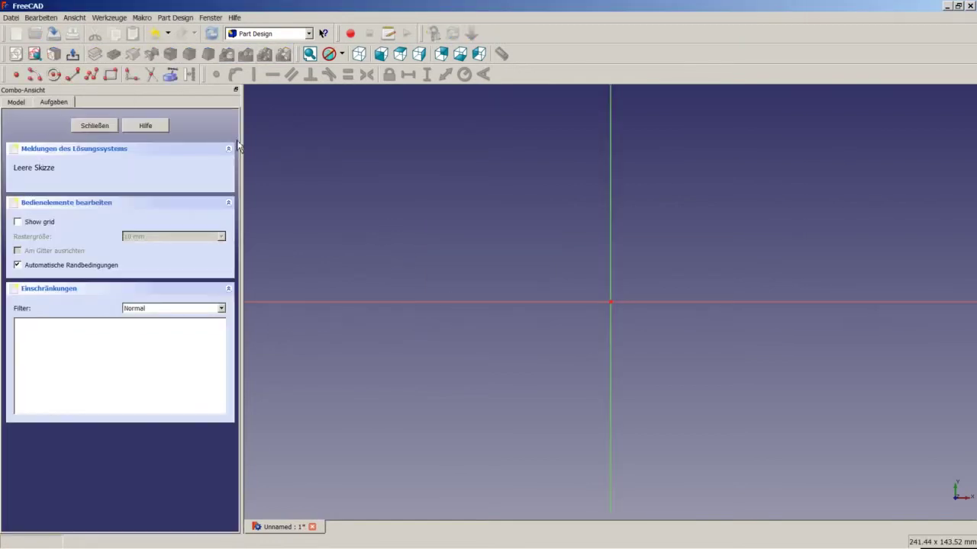
# Draw the left vertical line and the lower L-shaped corner
pyautogui.click(73, 74)
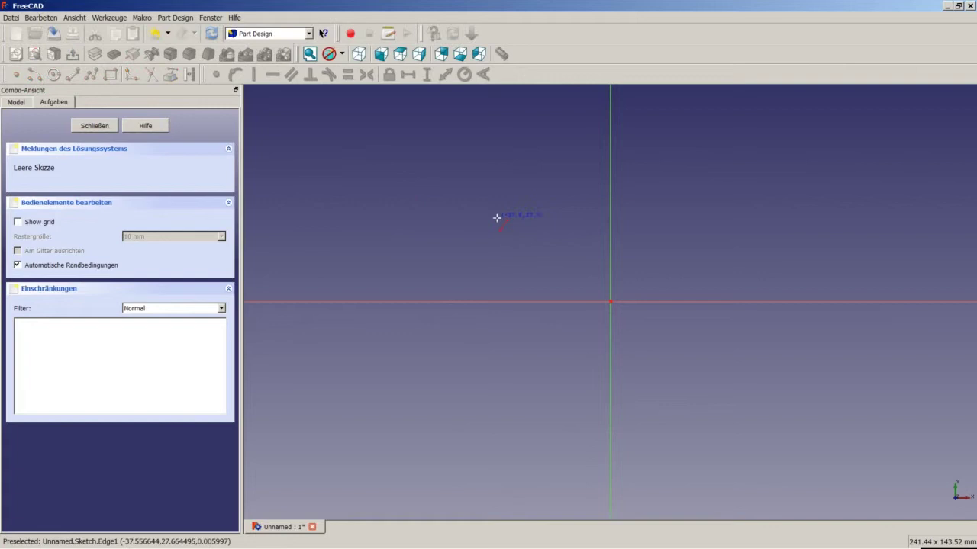
pyautogui.click(563, 235)
pyautogui.click(562, 365)
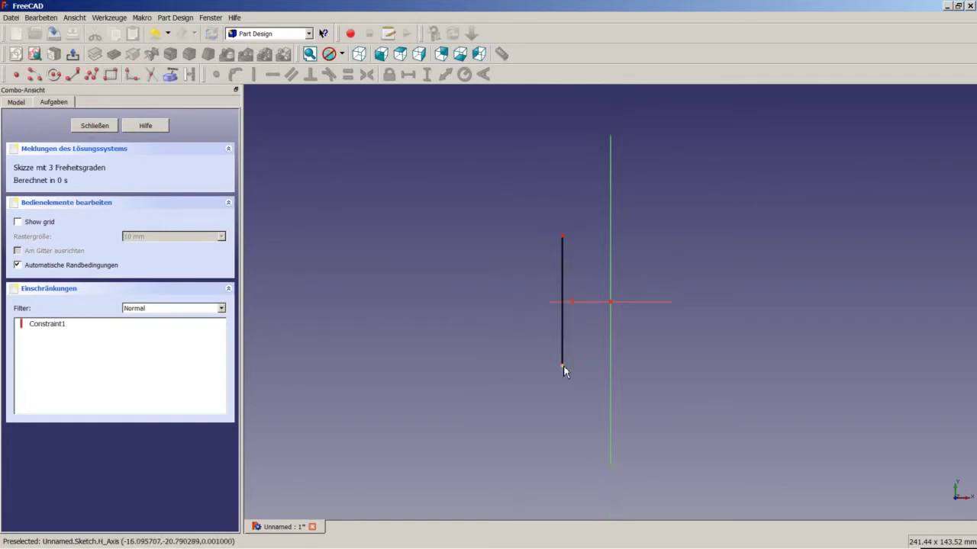
pyautogui.click(91, 74)
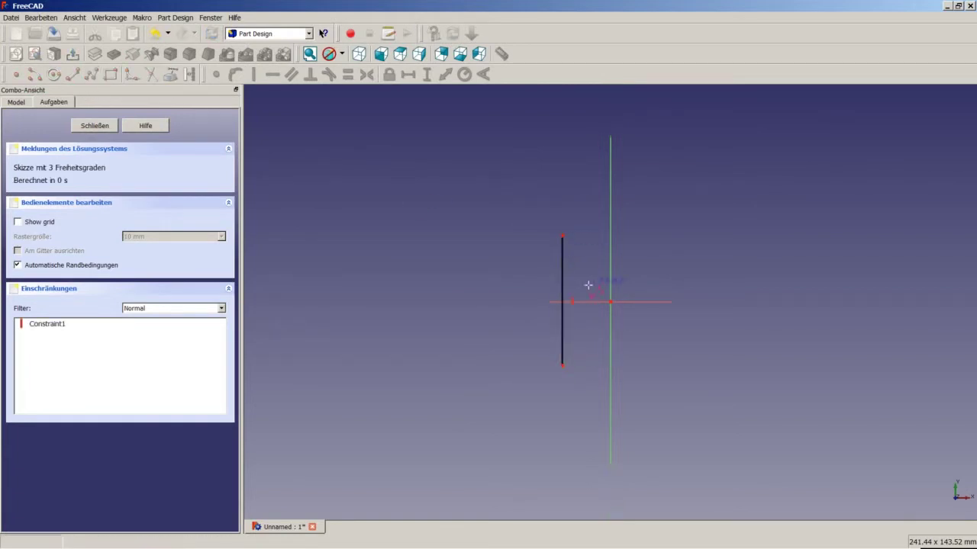
pyautogui.click(644, 383)
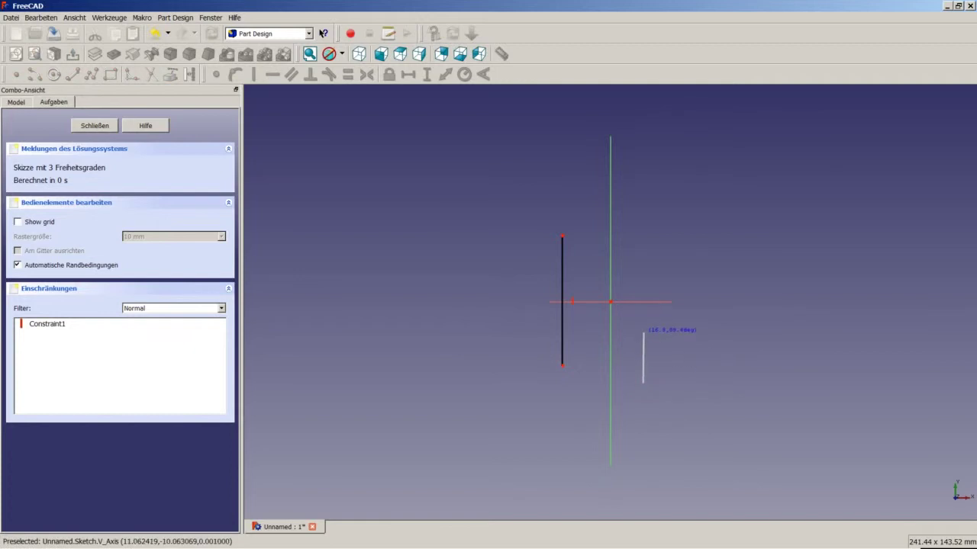
pyautogui.click(643, 332)
pyautogui.click(695, 332)
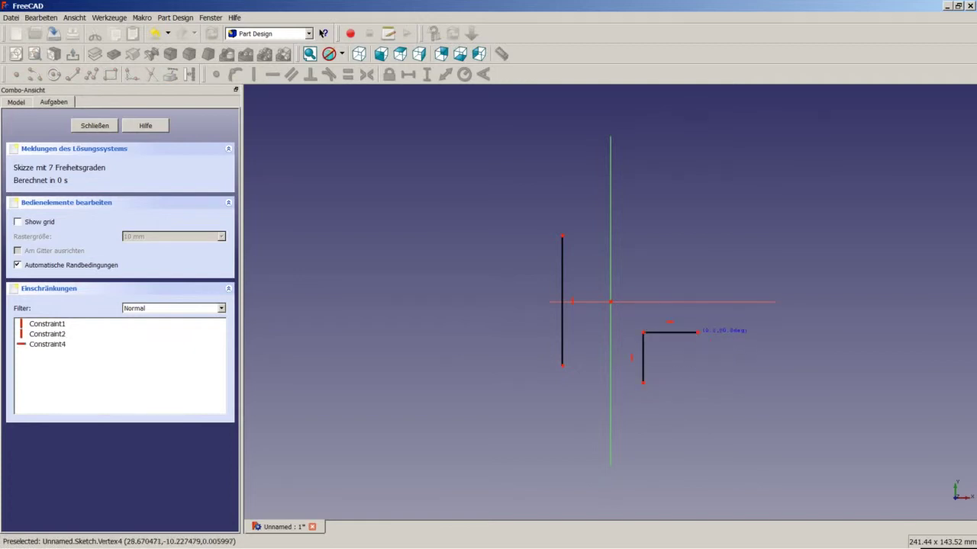
pyautogui.rightClick(710, 329)
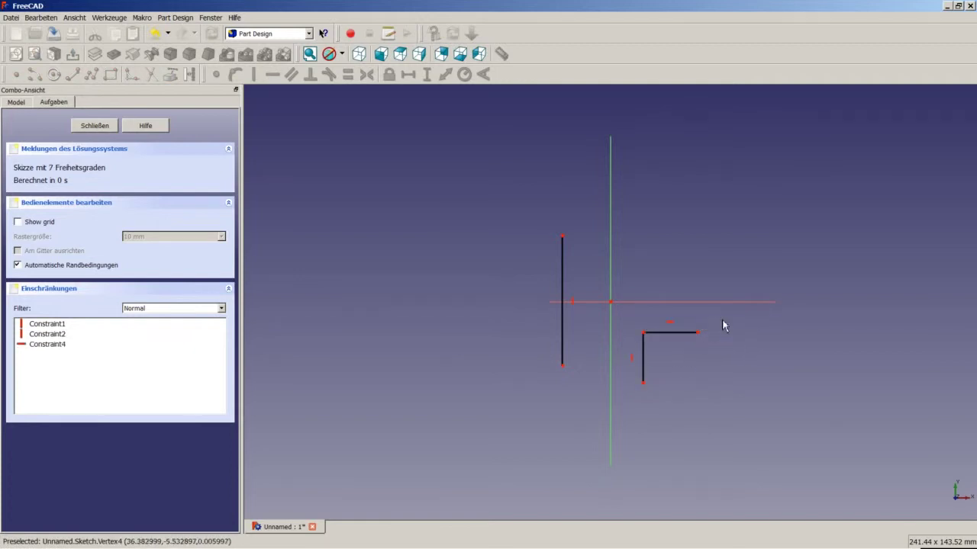
# Draw the upper corner's vertical segment and its horizontal line to the right
pyautogui.click(91, 76)
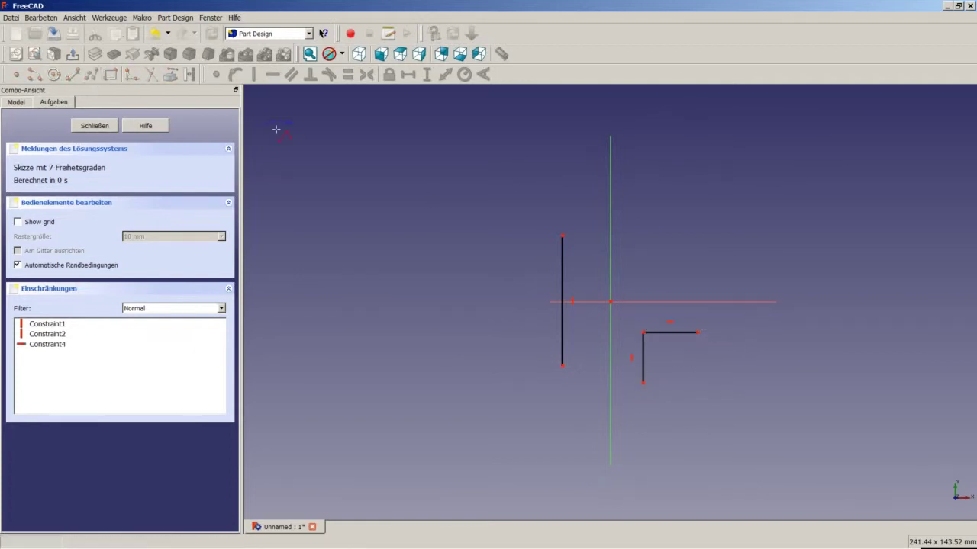
pyautogui.click(647, 238)
pyautogui.click(647, 283)
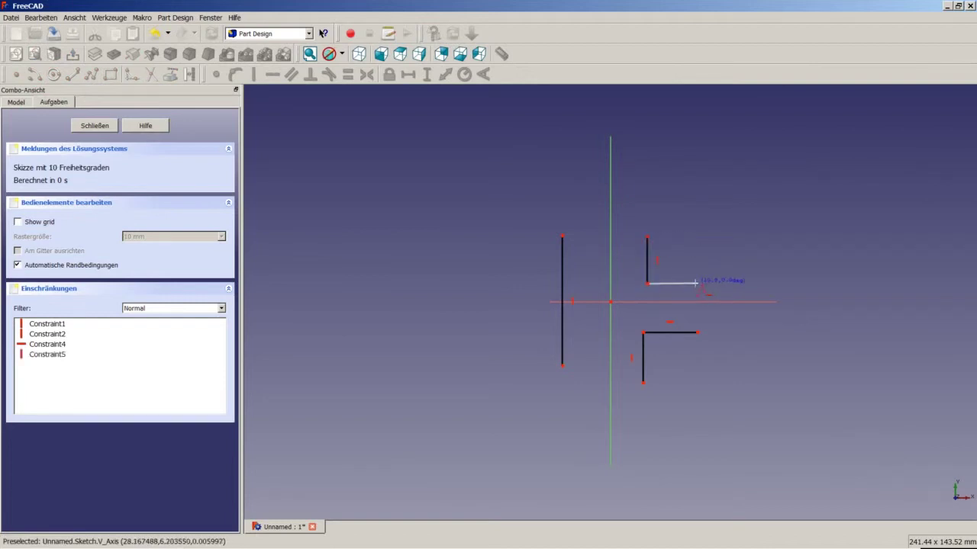
pyautogui.rightClick(708, 281)
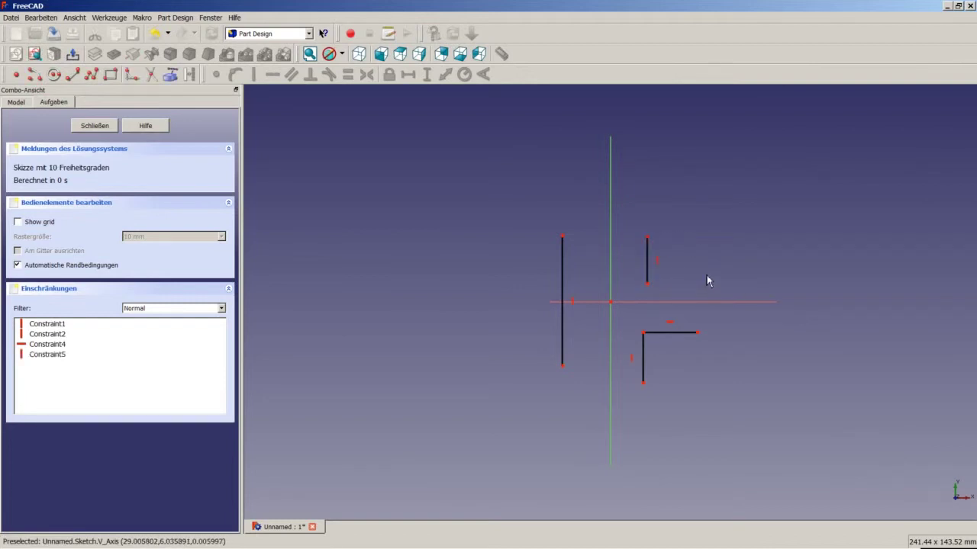
pyautogui.click(90, 75)
pyautogui.click(647, 283)
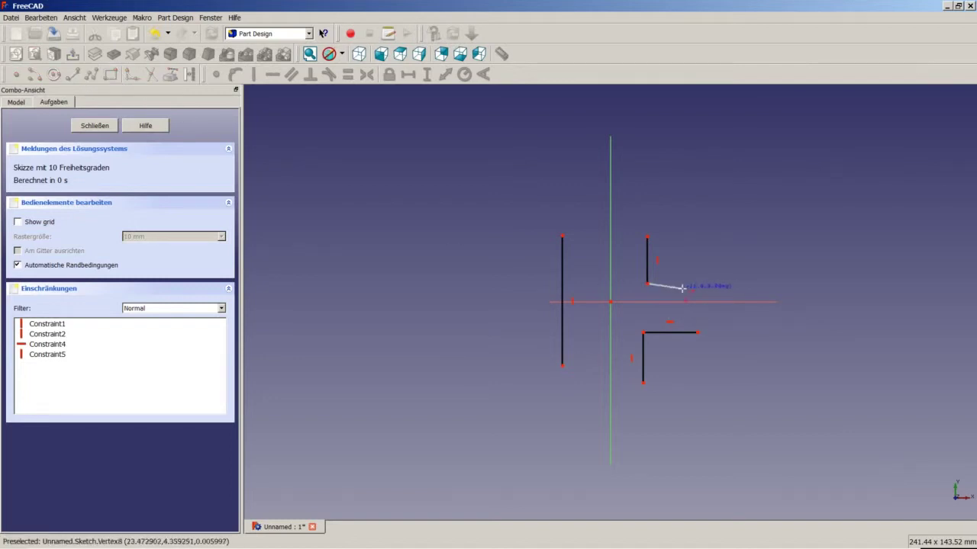
pyautogui.click(706, 284)
pyautogui.rightClick(707, 288)
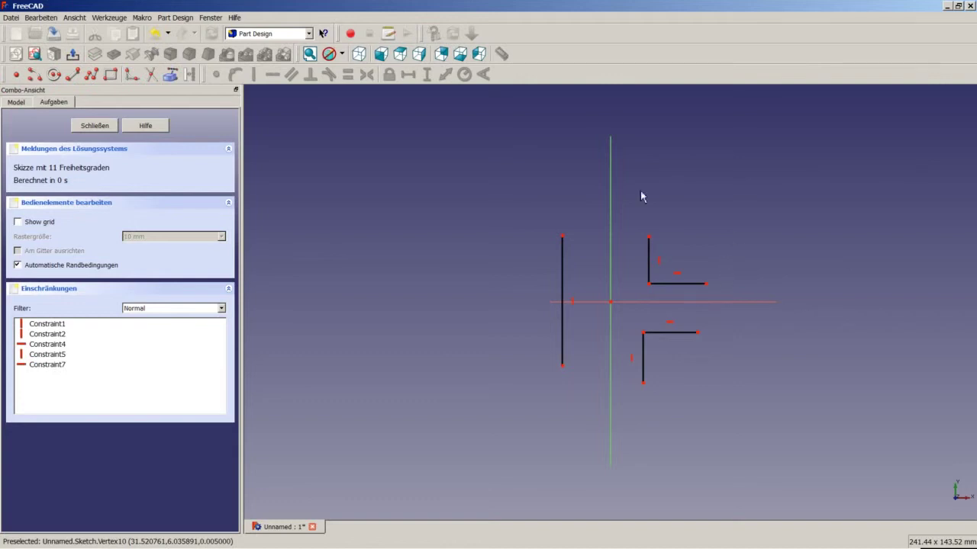
# Draw the right, top and bottom semicircular arcs from their centre points
pyautogui.click(35, 74)
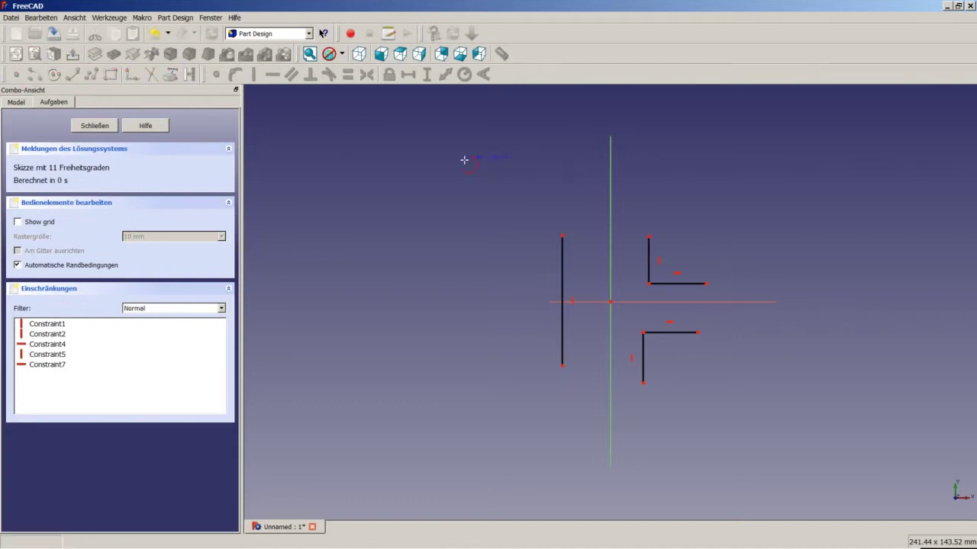
pyautogui.click(734, 303)
pyautogui.click(724, 333)
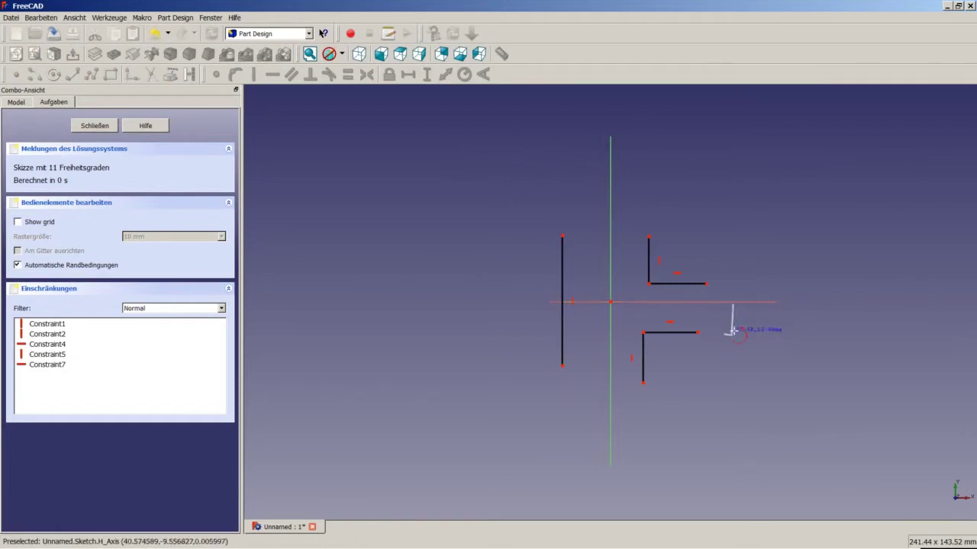
pyautogui.click(738, 270)
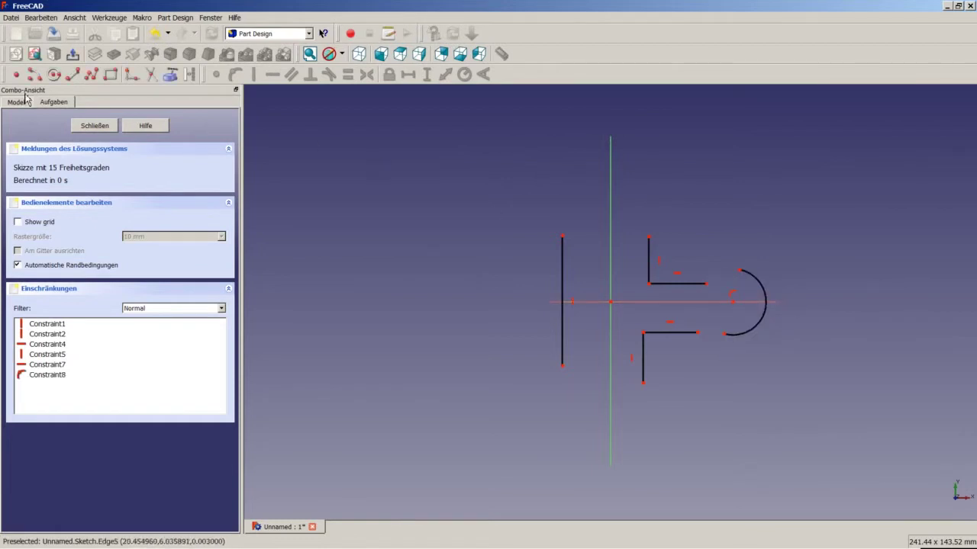
pyautogui.click(34, 74)
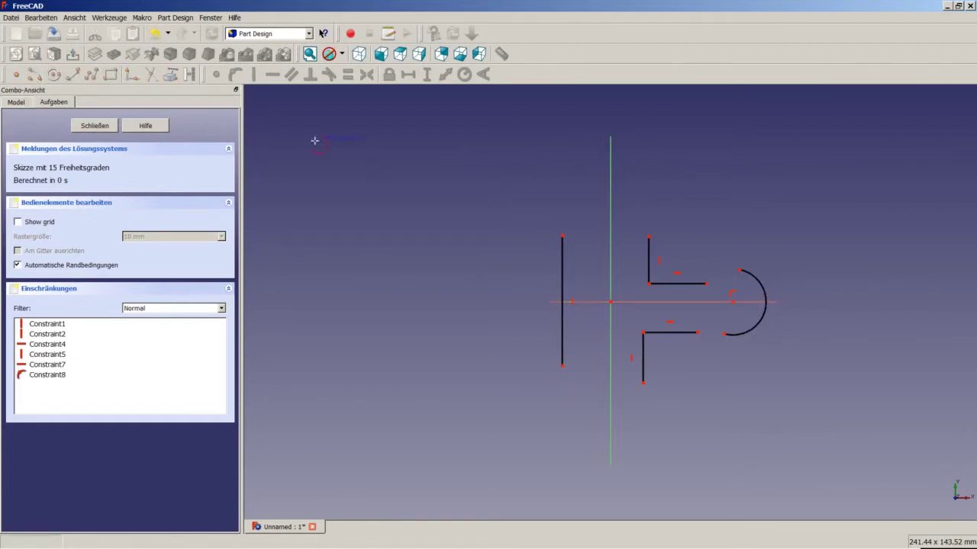
pyautogui.click(611, 228)
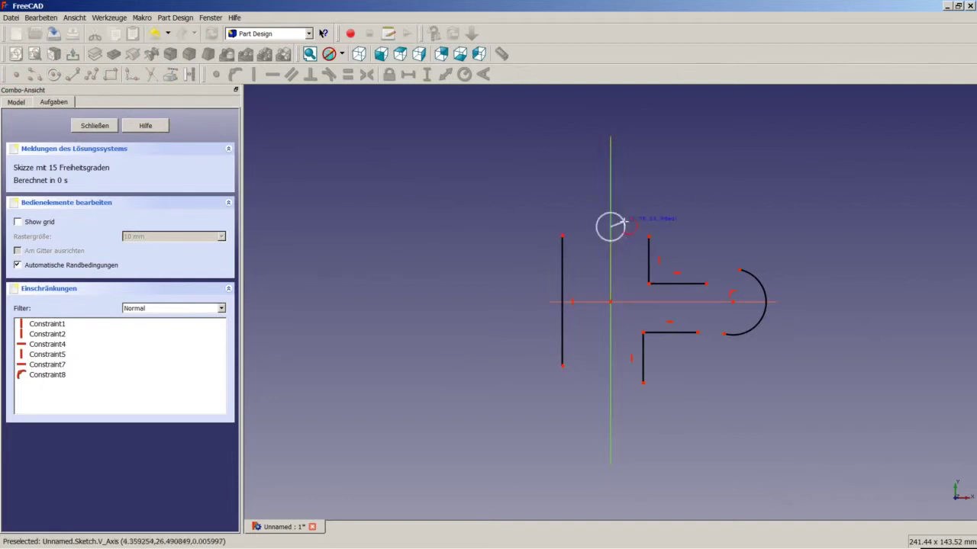
pyautogui.click(639, 219)
pyautogui.click(583, 212)
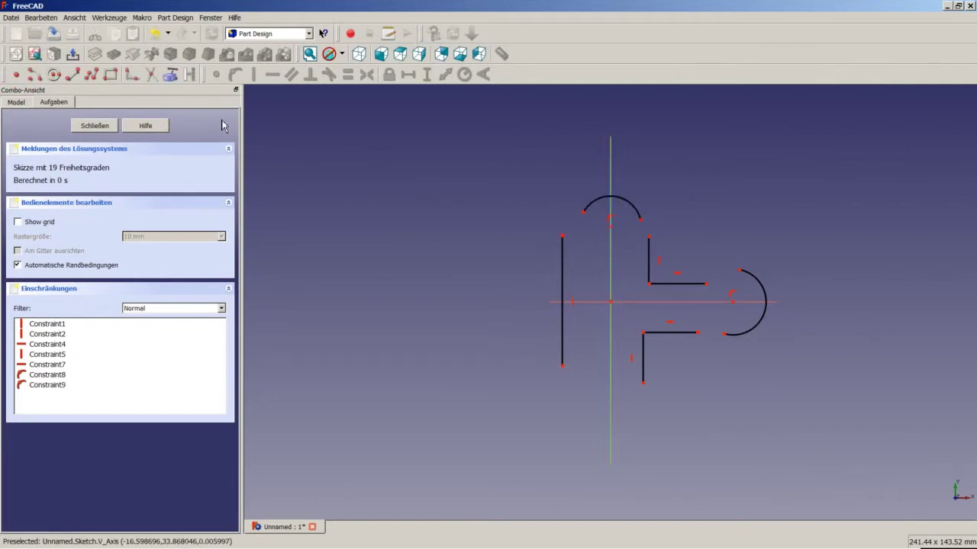
pyautogui.click(34, 74)
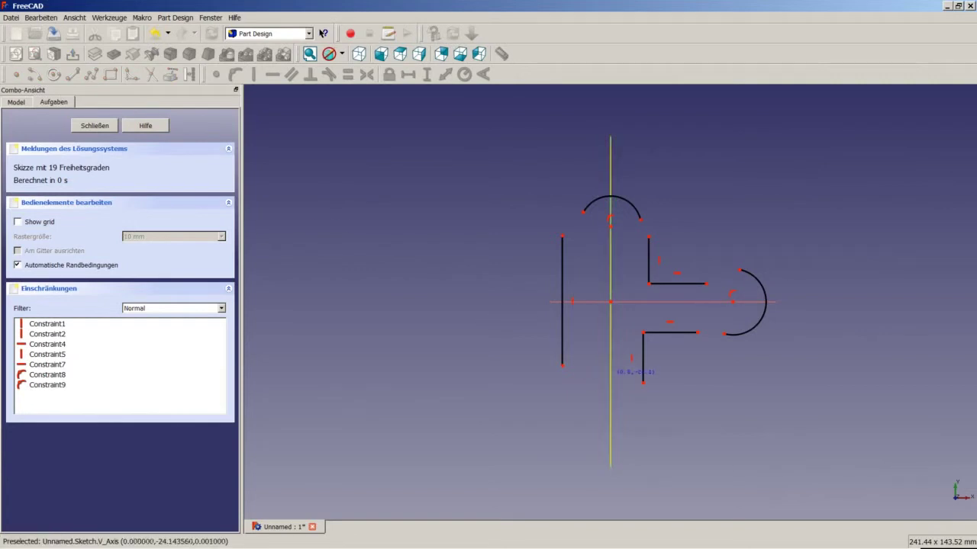
pyautogui.click(611, 368)
pyautogui.click(576, 394)
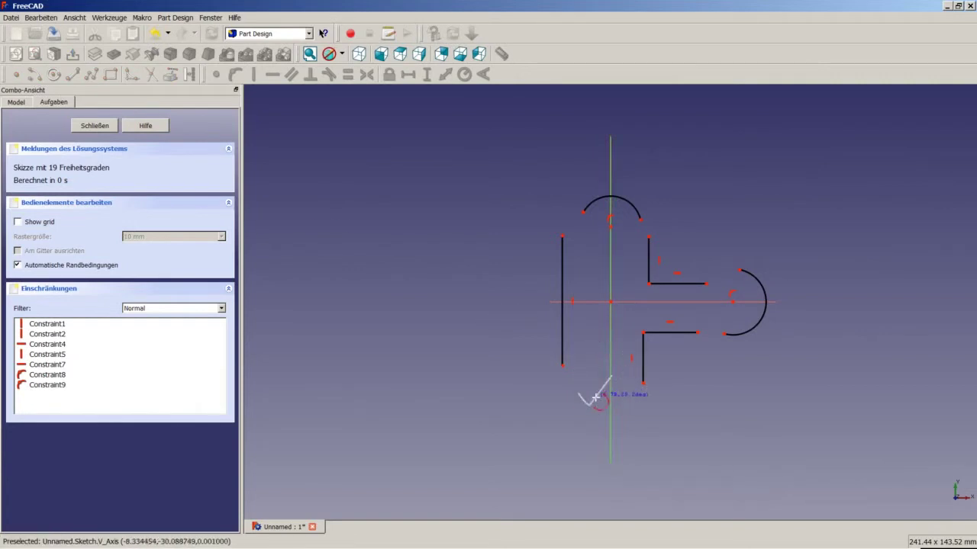
pyautogui.click(637, 402)
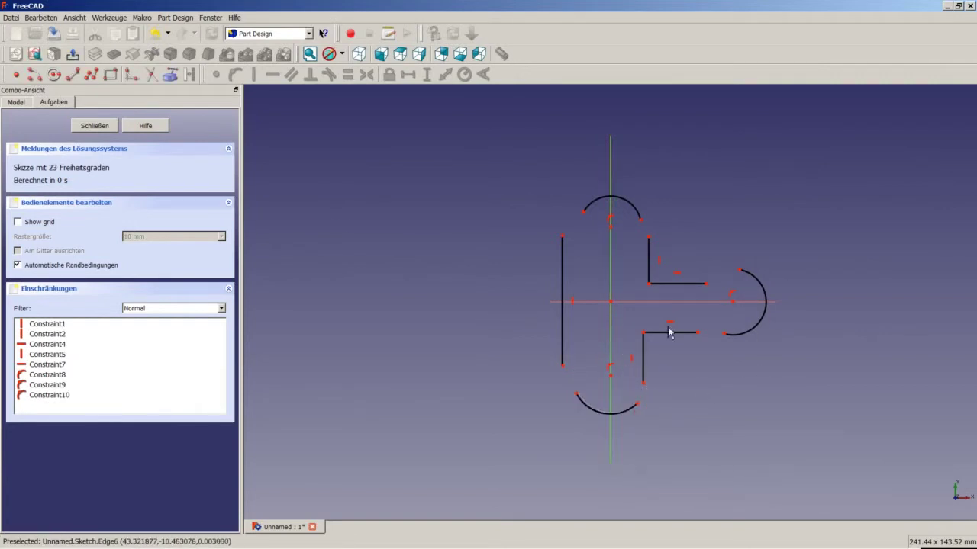
# Join the left line, short line and lower tab line to the top, bottom and right arc ends
pyautogui.click(583, 213)
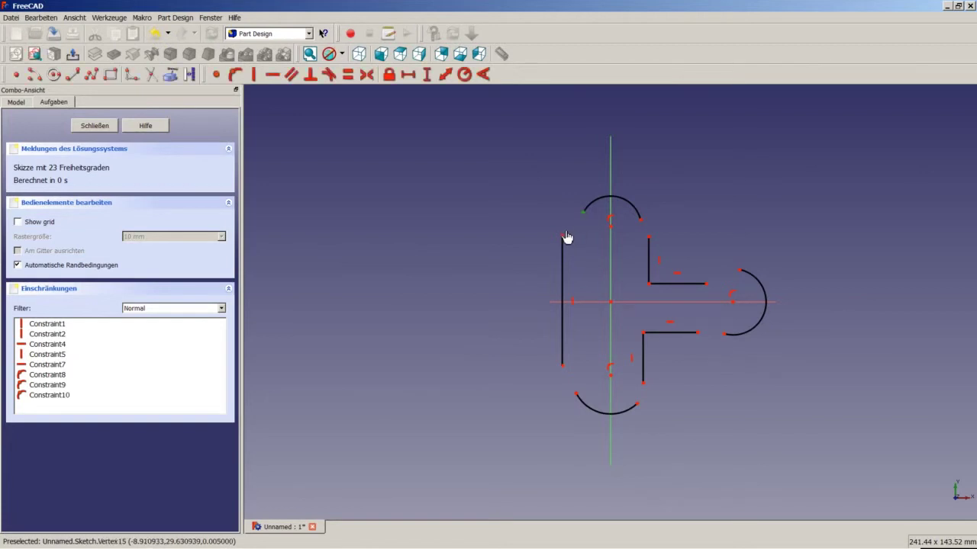
pyautogui.click(563, 239)
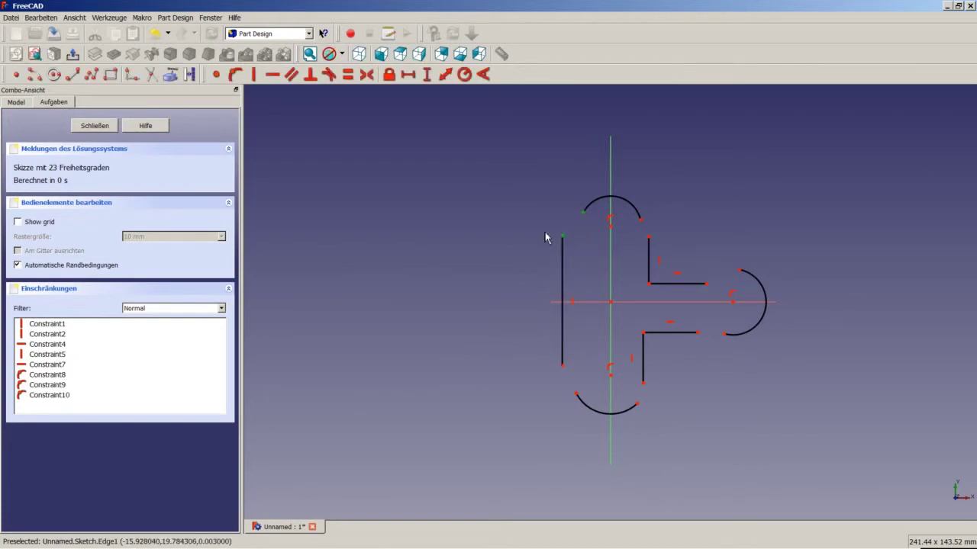
pyautogui.click(223, 76)
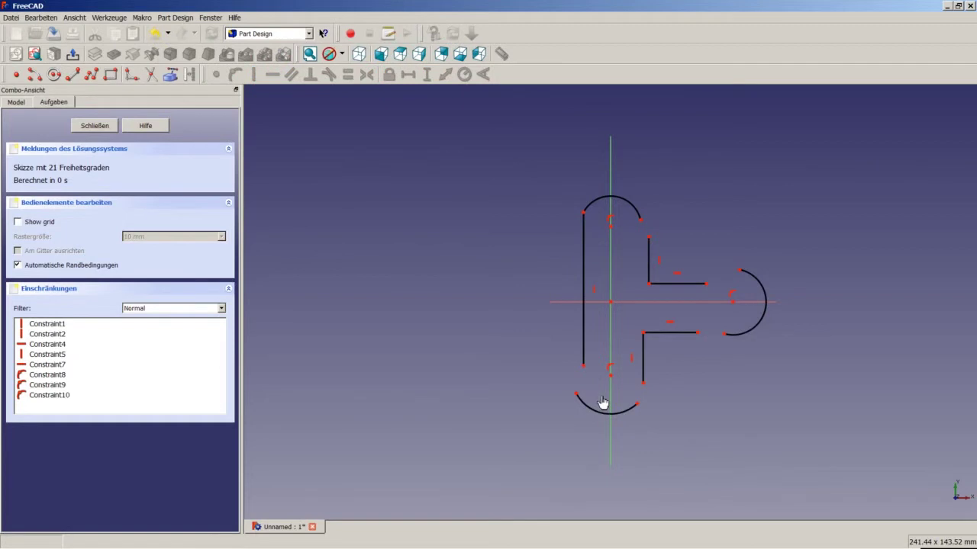
pyautogui.click(584, 371)
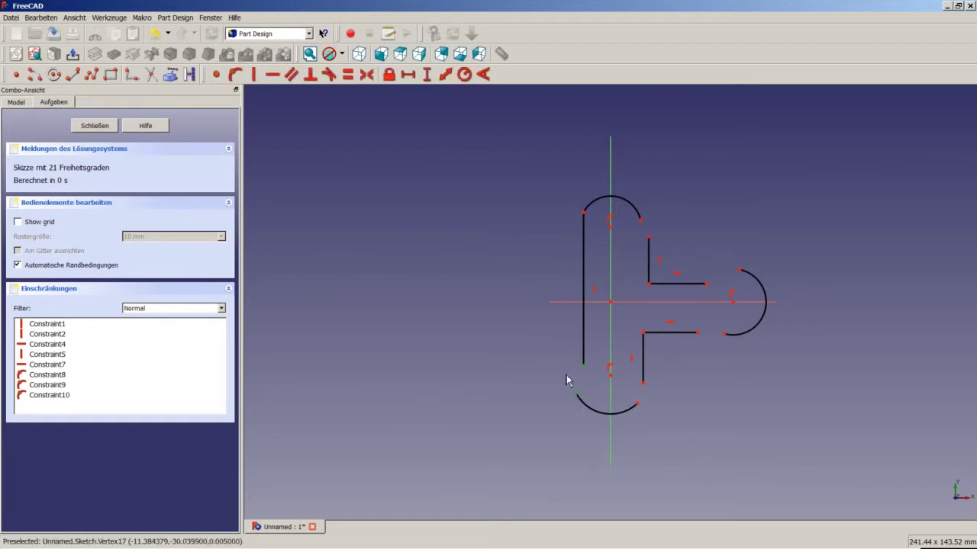
pyautogui.click(218, 76)
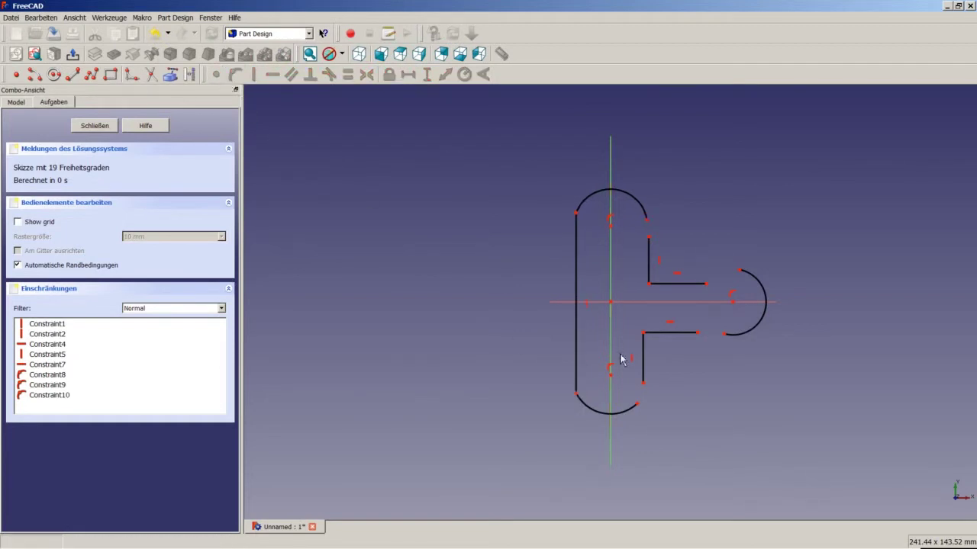
pyautogui.click(637, 405)
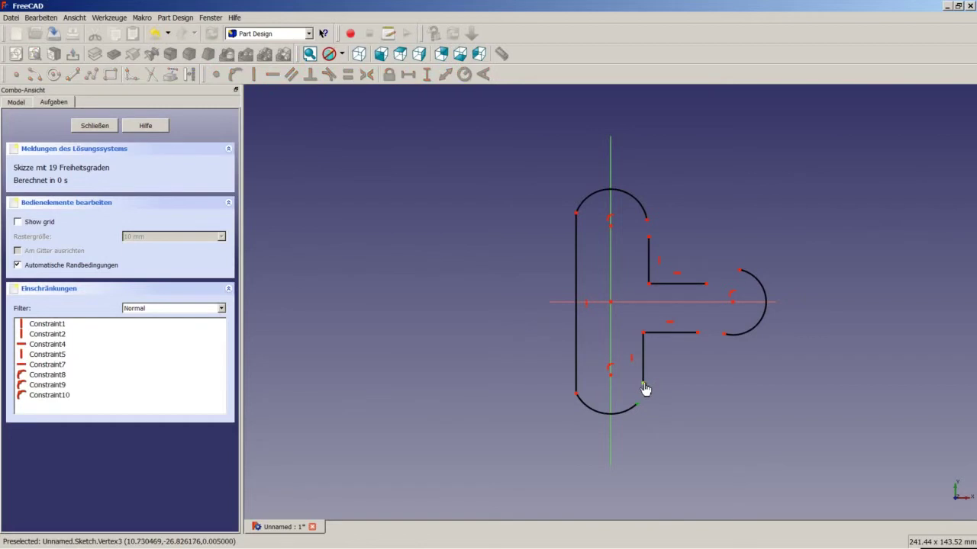
pyautogui.click(644, 382)
pyautogui.click(216, 74)
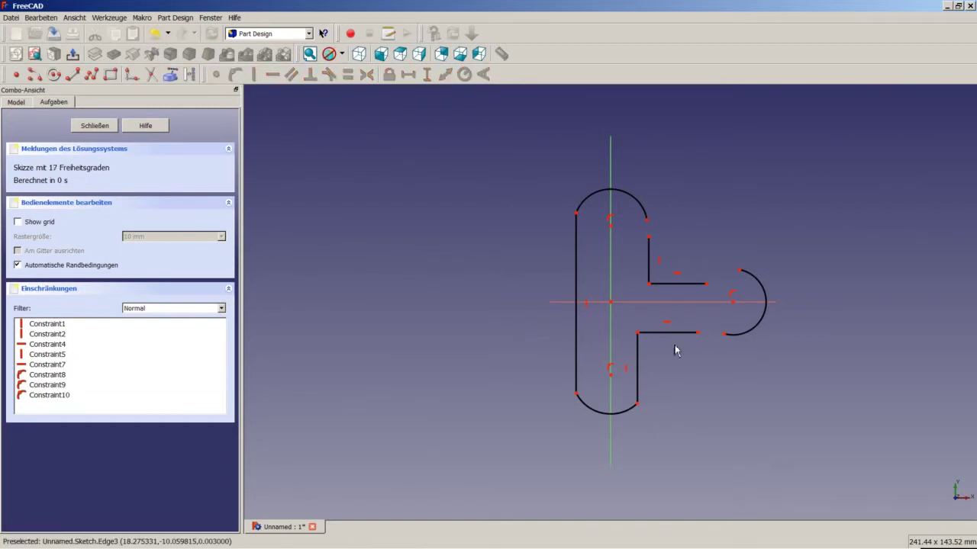
pyautogui.click(697, 334)
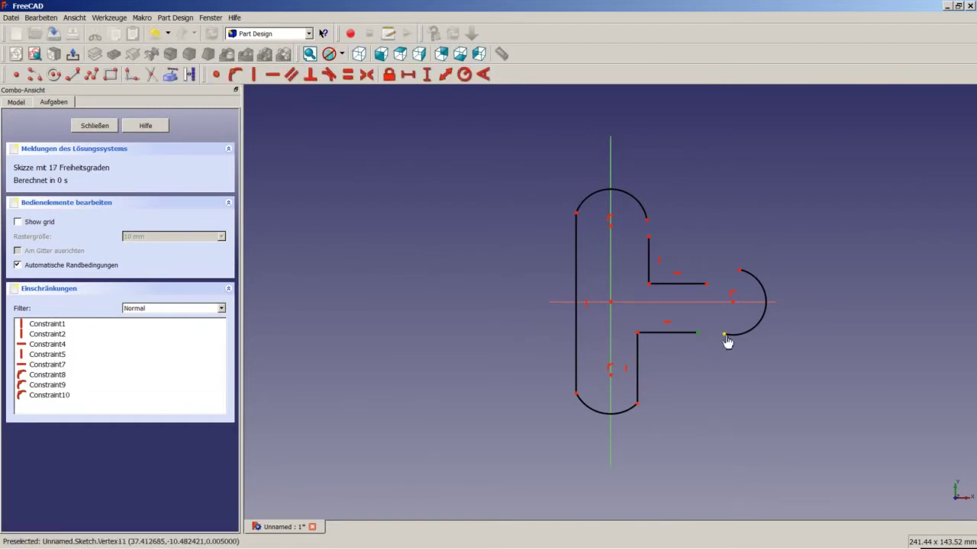
pyautogui.click(725, 336)
pyautogui.click(217, 74)
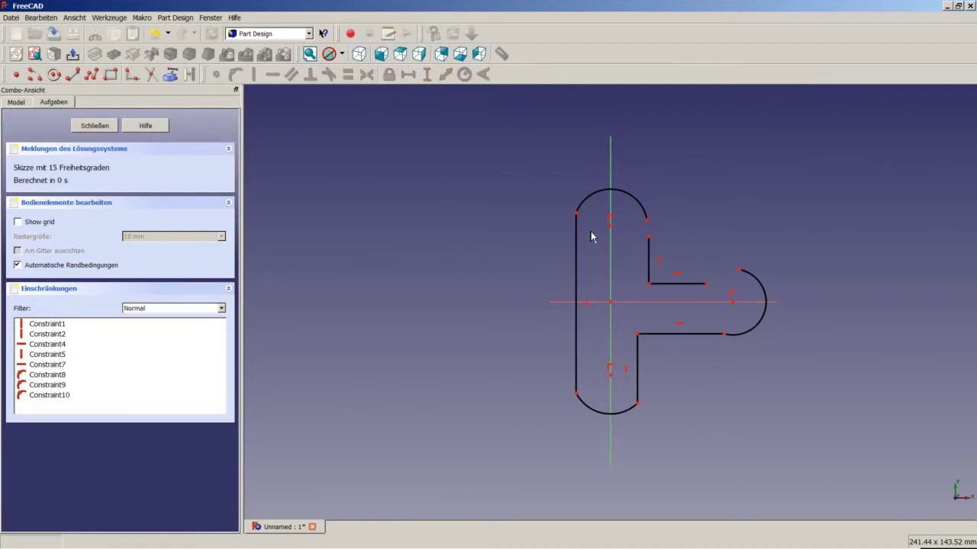
# Join the upper tab line to the right arc and the top arc to the vertical line
pyautogui.click(740, 271)
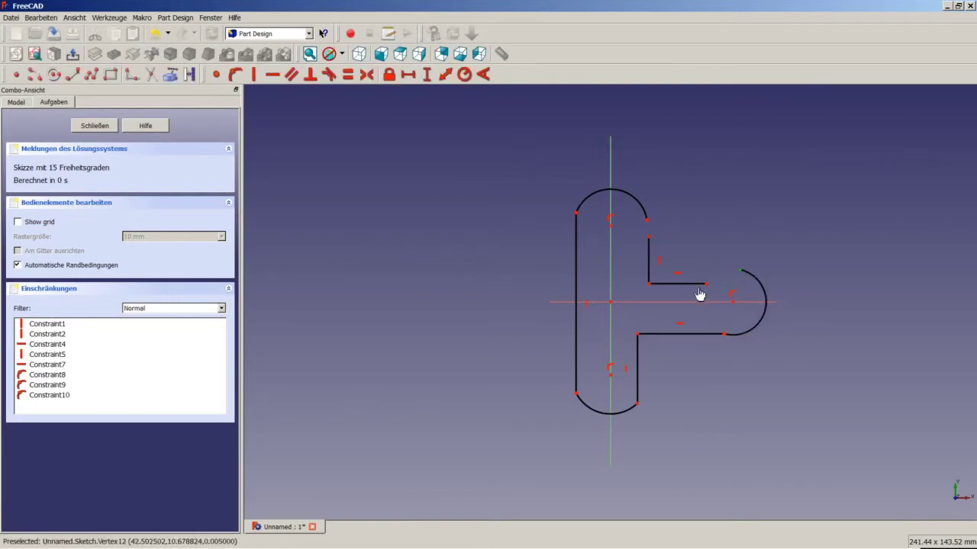
pyautogui.click(707, 284)
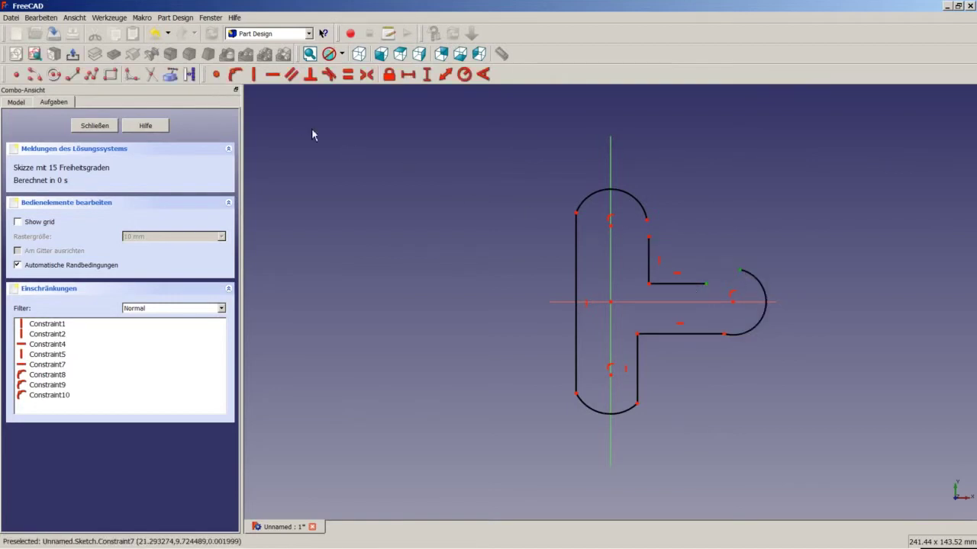
pyautogui.click(223, 74)
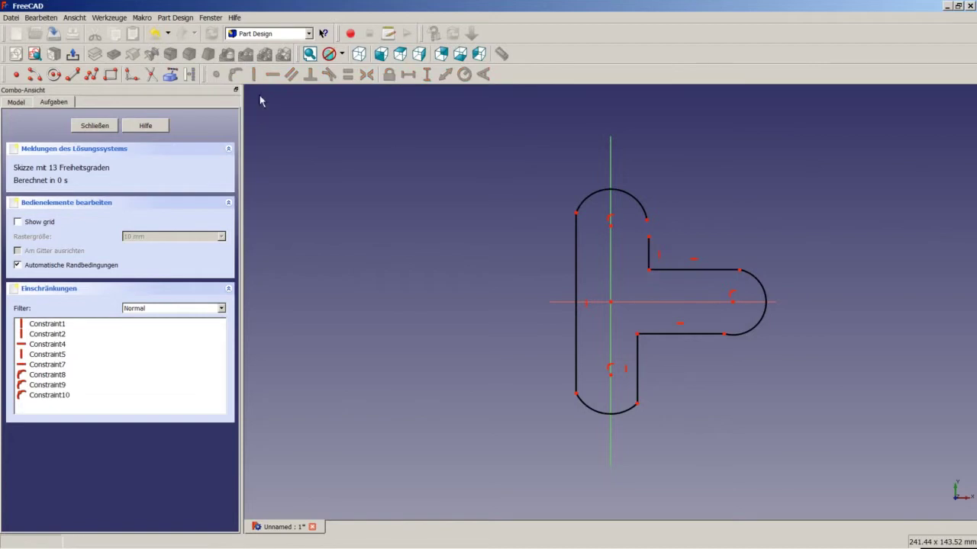
pyautogui.click(650, 225)
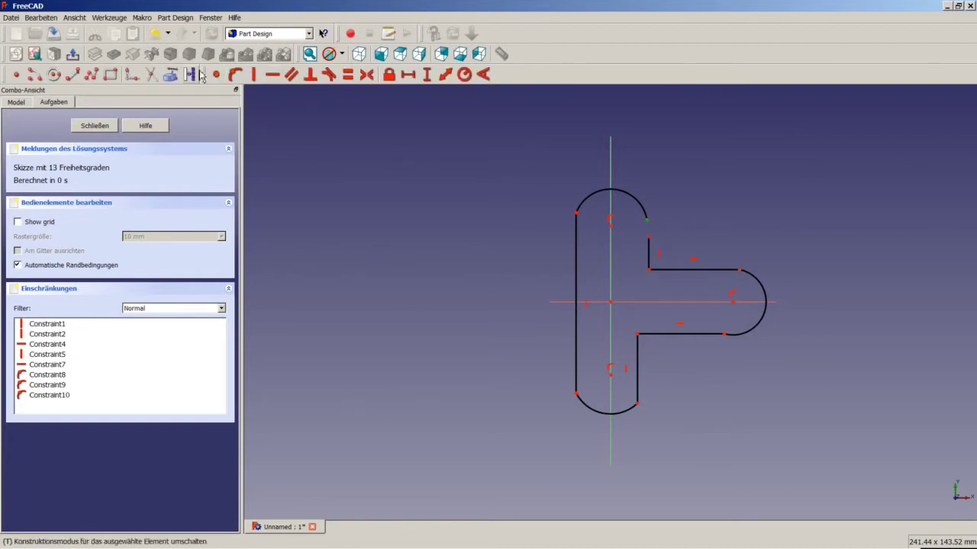
pyautogui.click(217, 75)
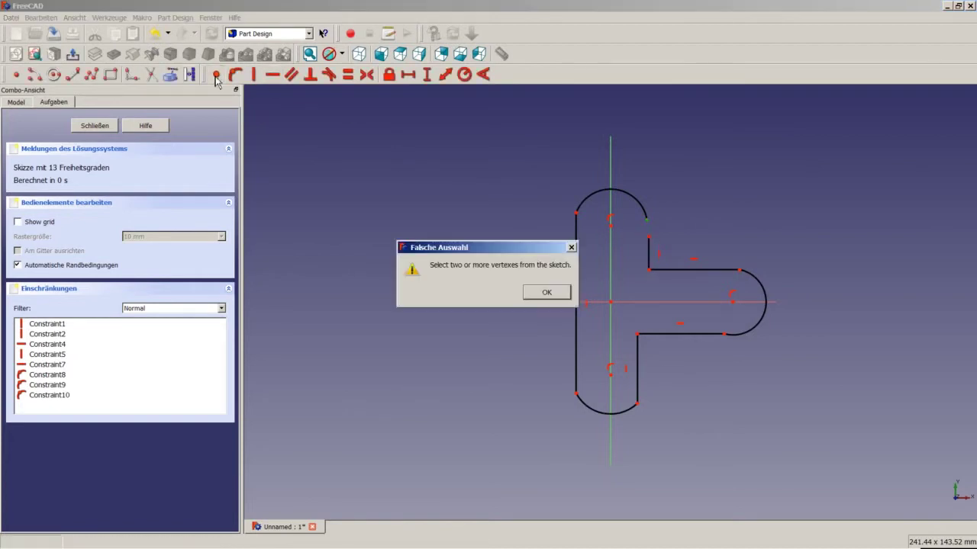
pyautogui.click(552, 299)
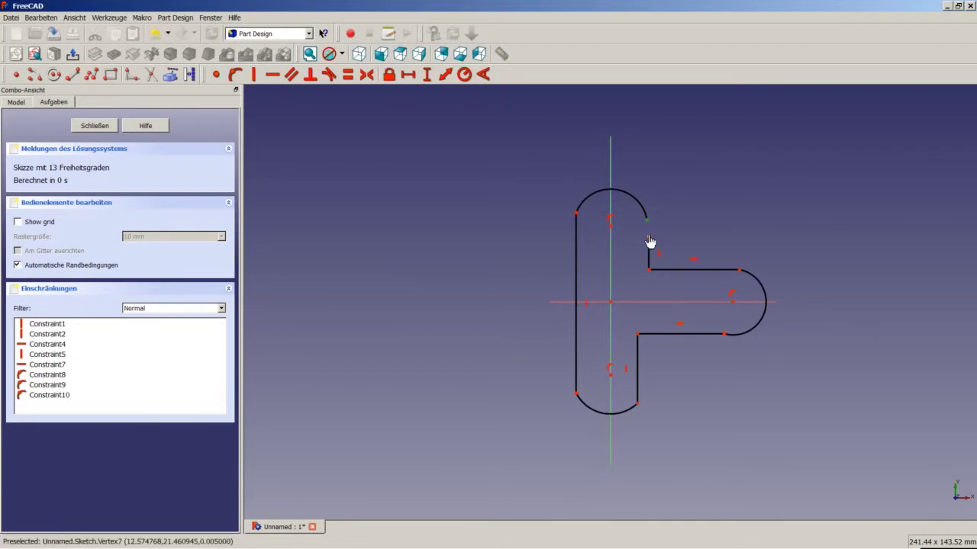
pyautogui.click(649, 241)
pyautogui.click(217, 74)
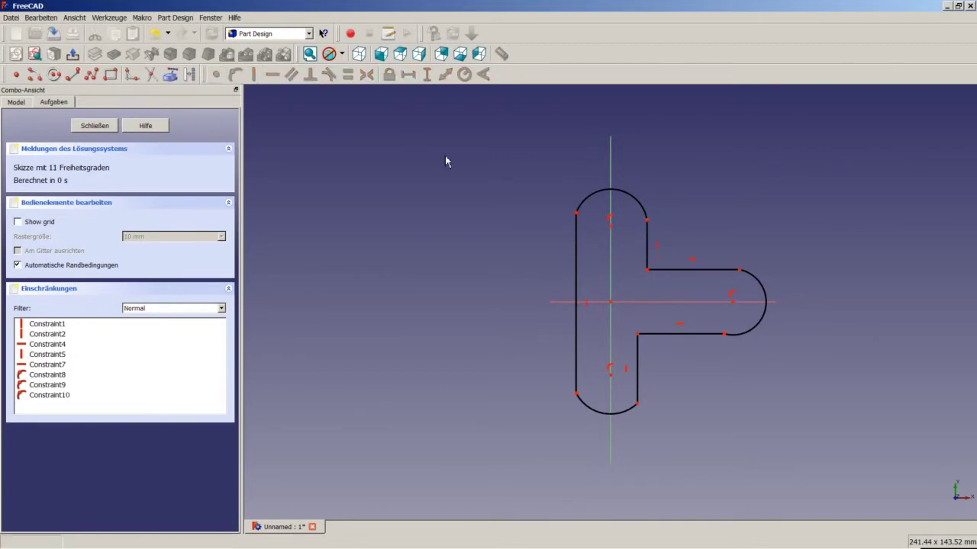
# Make the left line tangent to the top arc
pyautogui.click(582, 207)
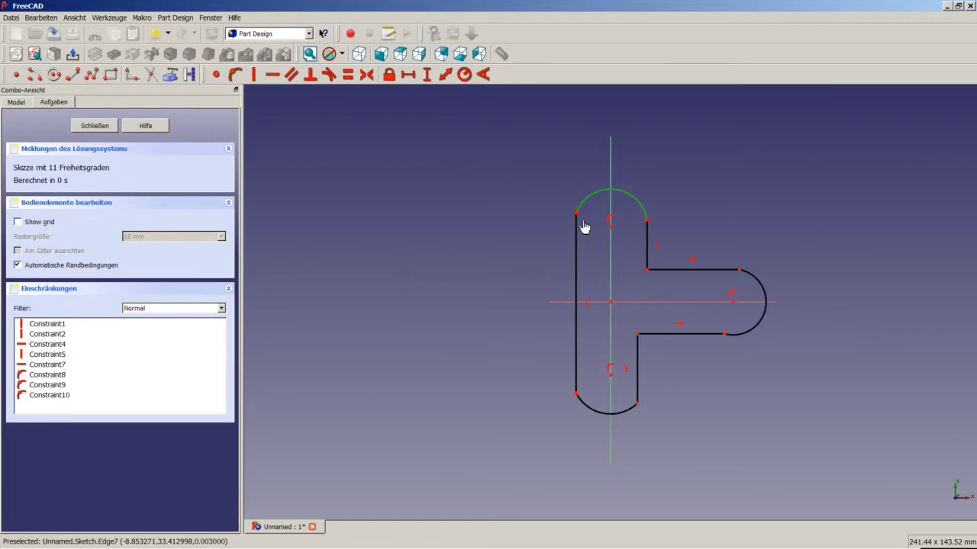
pyautogui.click(576, 234)
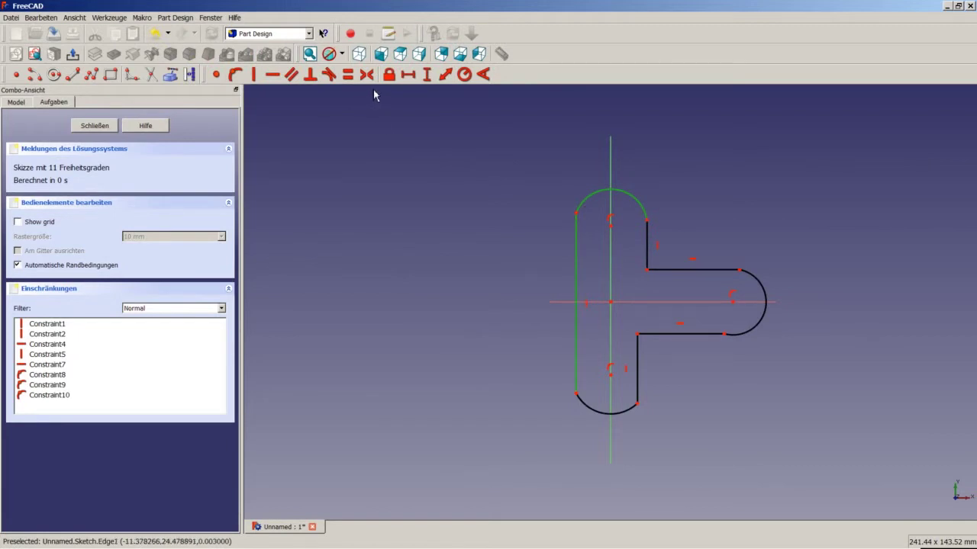
pyautogui.click(330, 74)
# Make the bottom arc tangent to the left line and the short vertical line
pyautogui.click(577, 375)
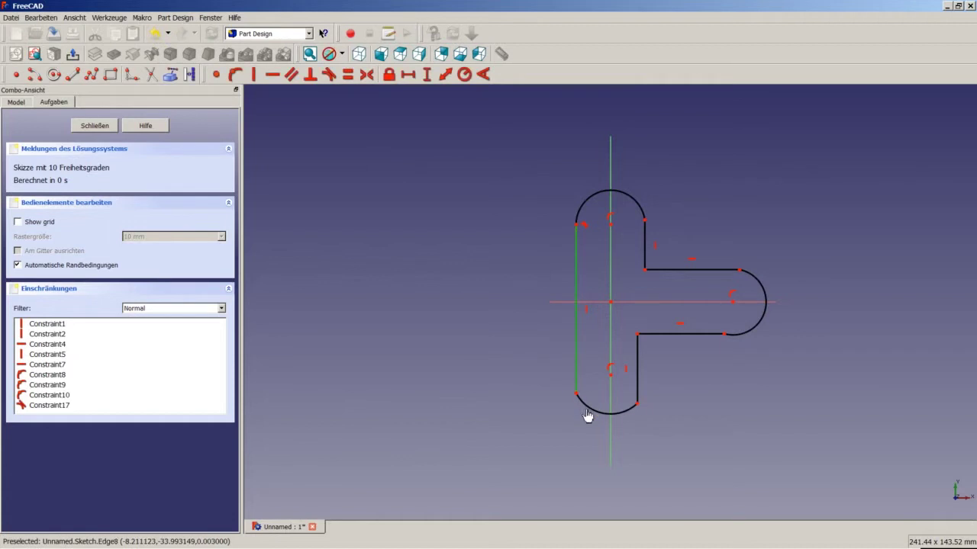
pyautogui.click(587, 416)
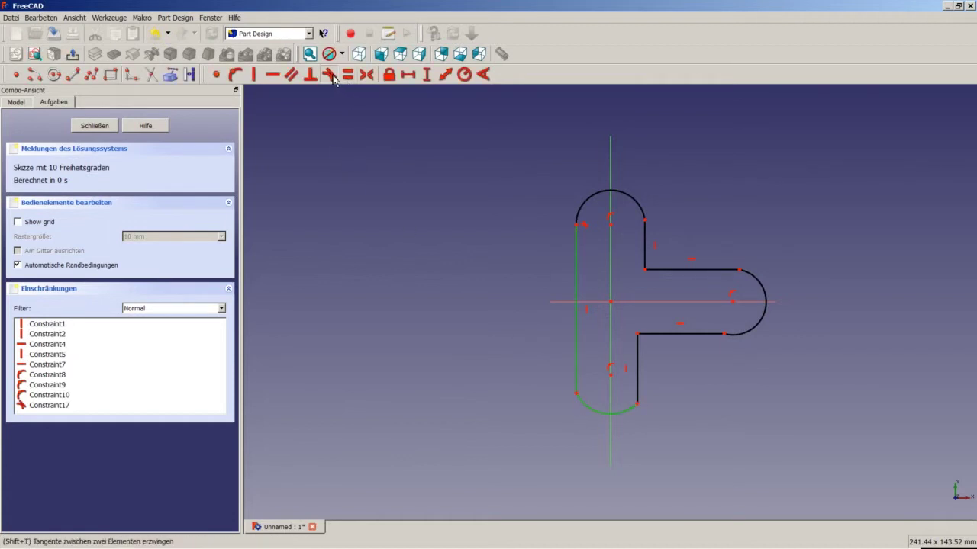
pyautogui.click(333, 76)
pyautogui.click(627, 416)
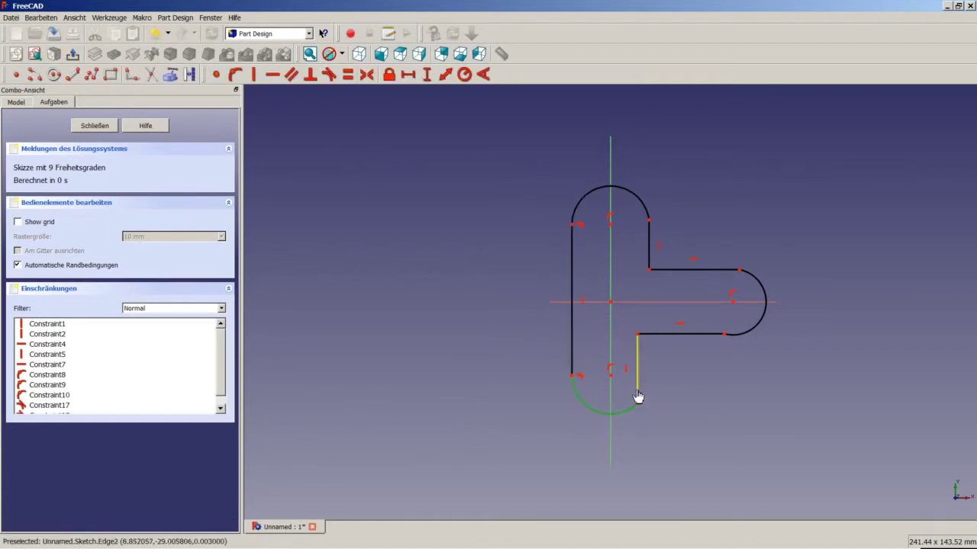
pyautogui.click(638, 390)
pyautogui.click(329, 75)
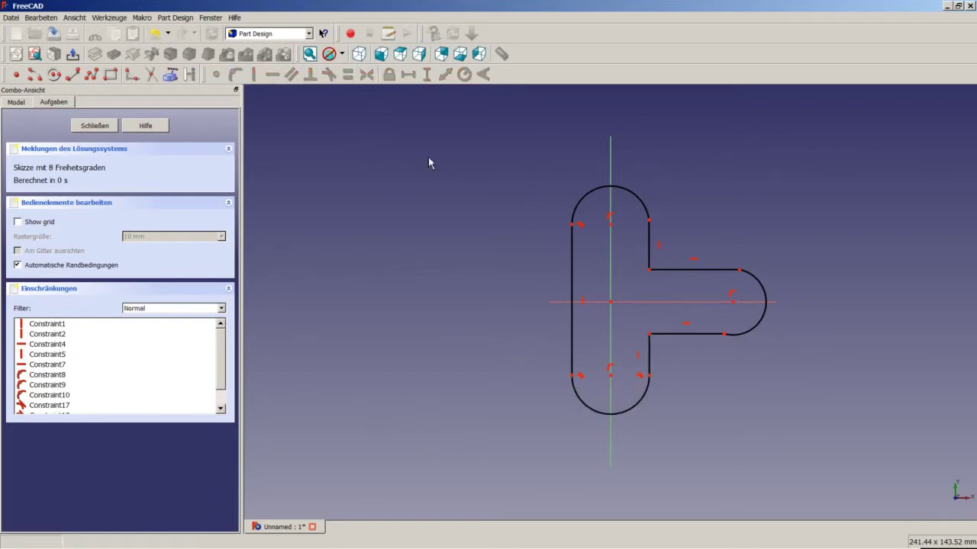
# Make the right arc tangent to both tab lines and the top arc tangent to the right line
pyautogui.click(722, 334)
pyautogui.click(733, 340)
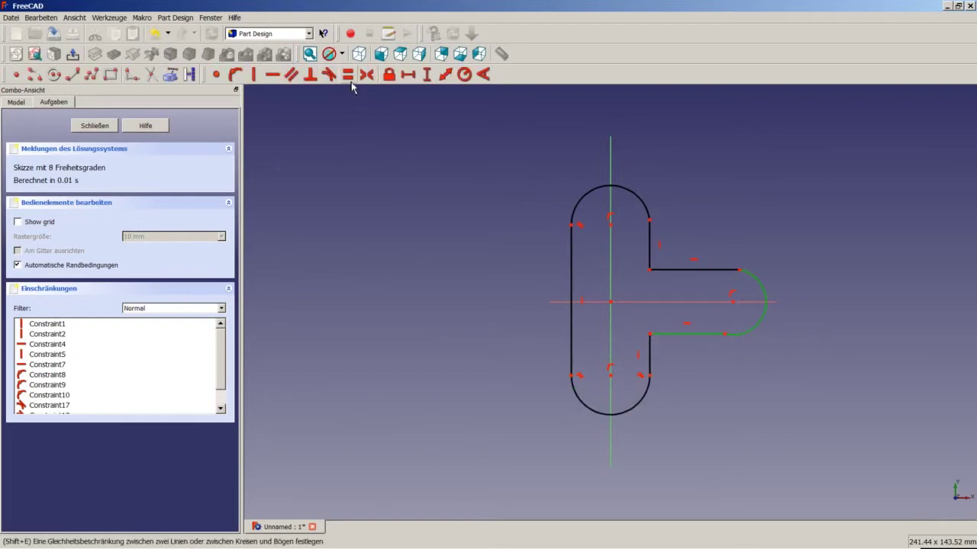
pyautogui.click(329, 74)
pyautogui.click(758, 294)
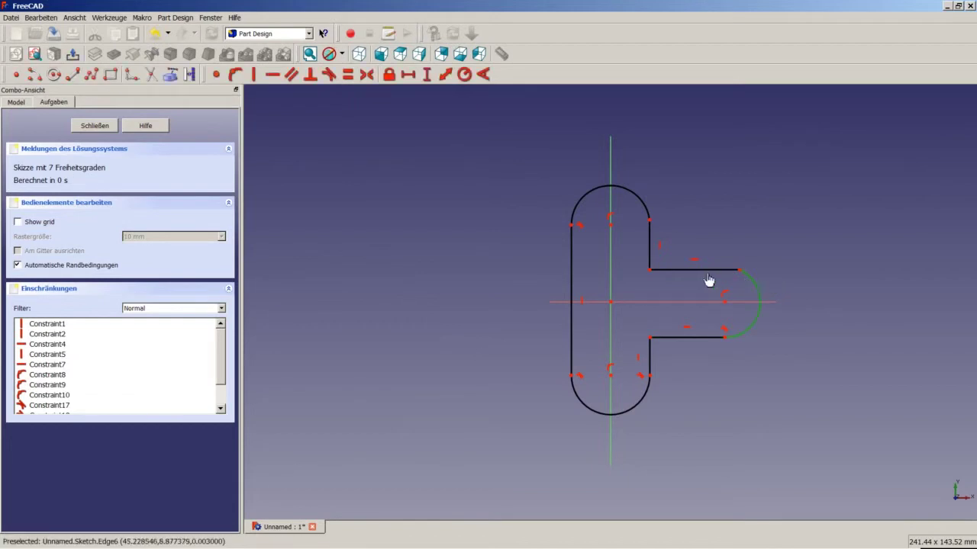
pyautogui.click(706, 270)
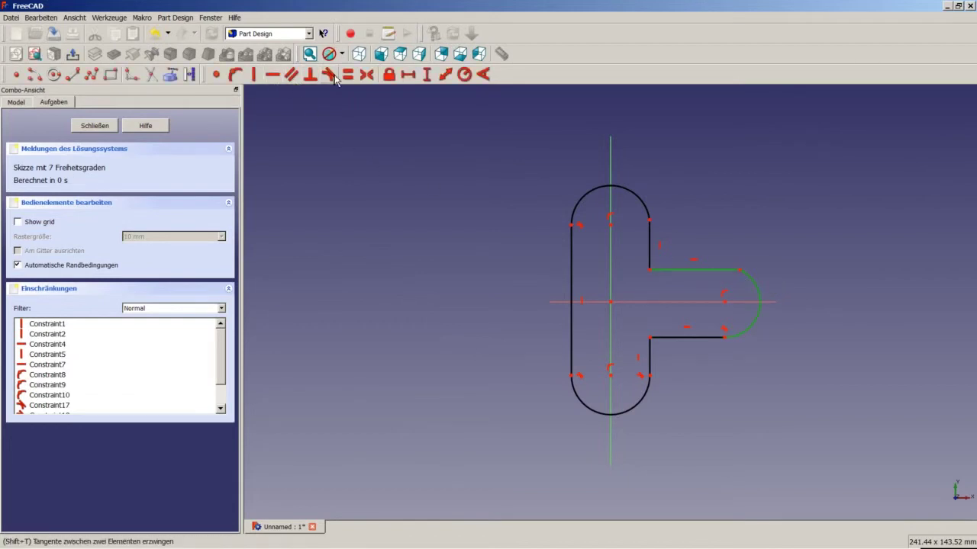
pyautogui.click(328, 74)
pyautogui.click(647, 246)
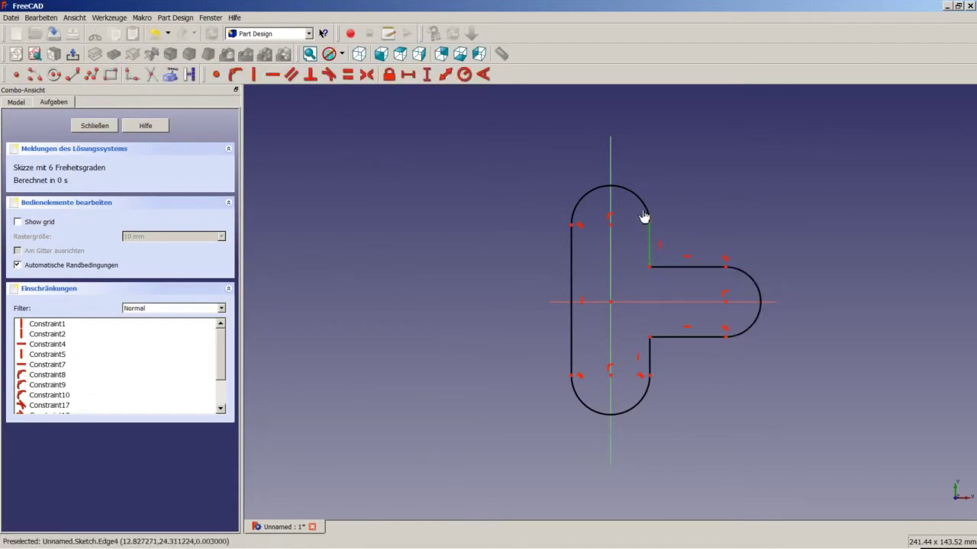
pyautogui.click(648, 213)
pyautogui.click(329, 74)
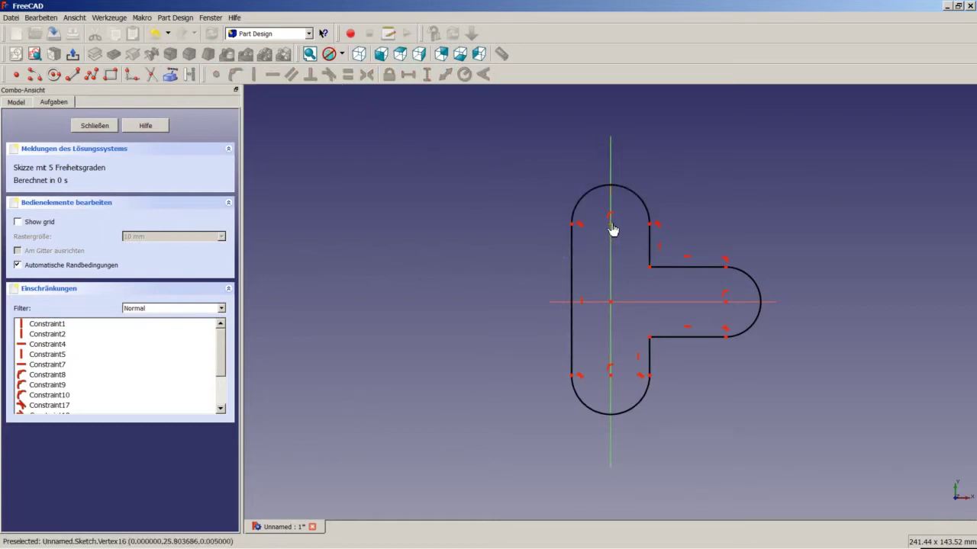
# Make the arc centres symmetric about the horizontal axis
pyautogui.click(611, 373)
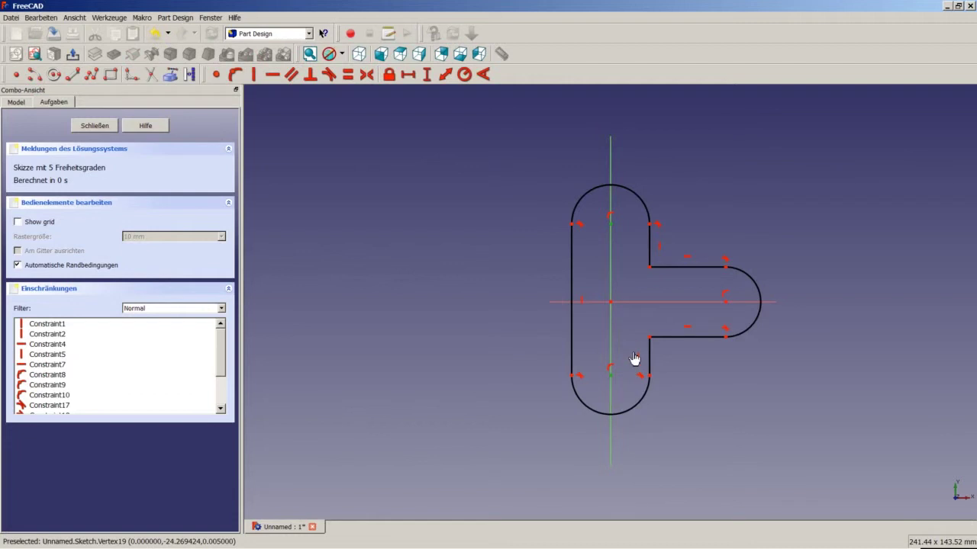
pyautogui.click(632, 302)
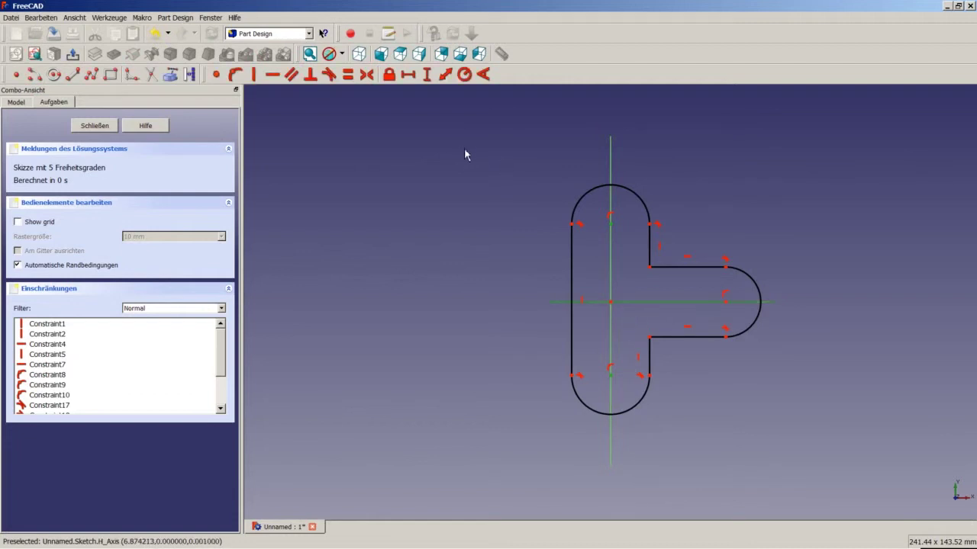
pyautogui.click(366, 75)
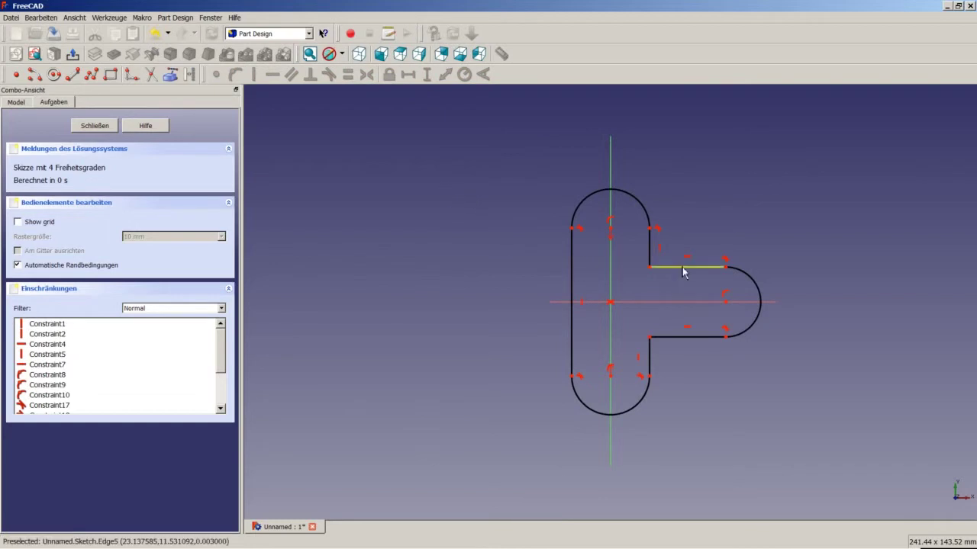
pyautogui.click(611, 237)
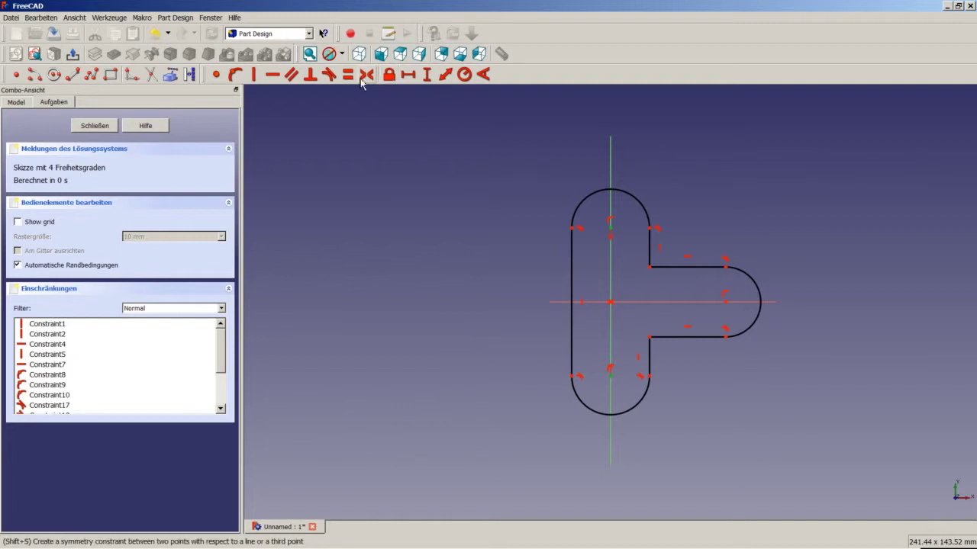
# Set a 140 mm vertical distance and place the dimension left of the shape
pyautogui.click(428, 75)
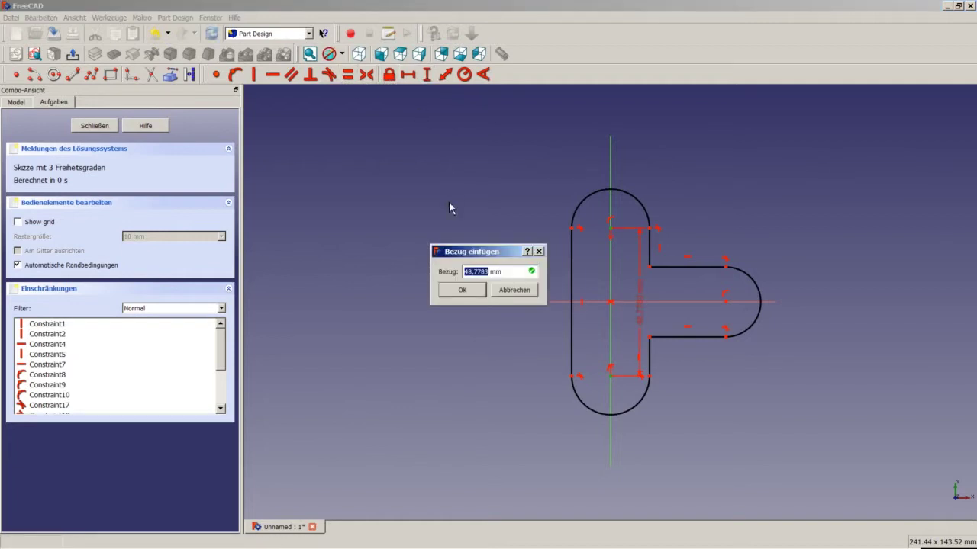
pyautogui.write('140')
pyautogui.press('Return')
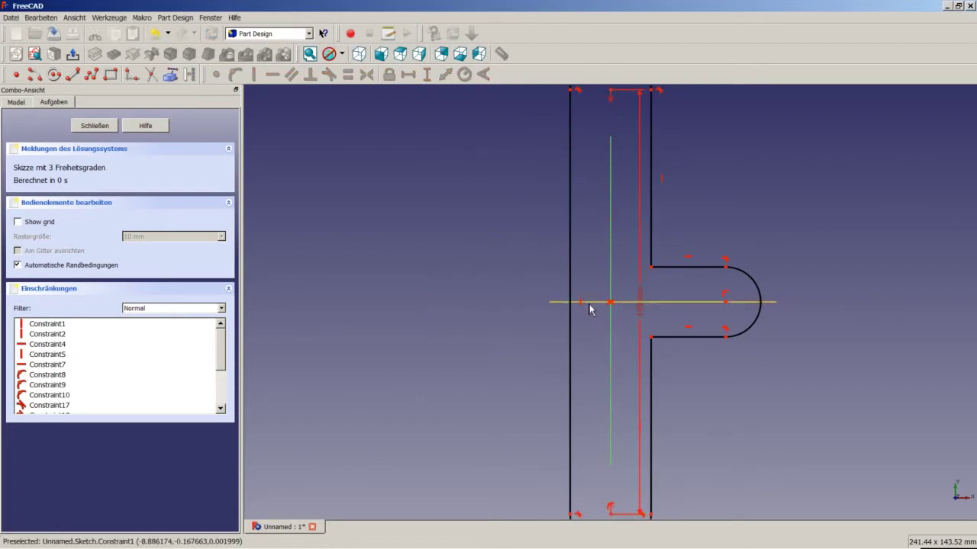
pyautogui.moveTo(641, 313); pyautogui.dragTo(480, 304)
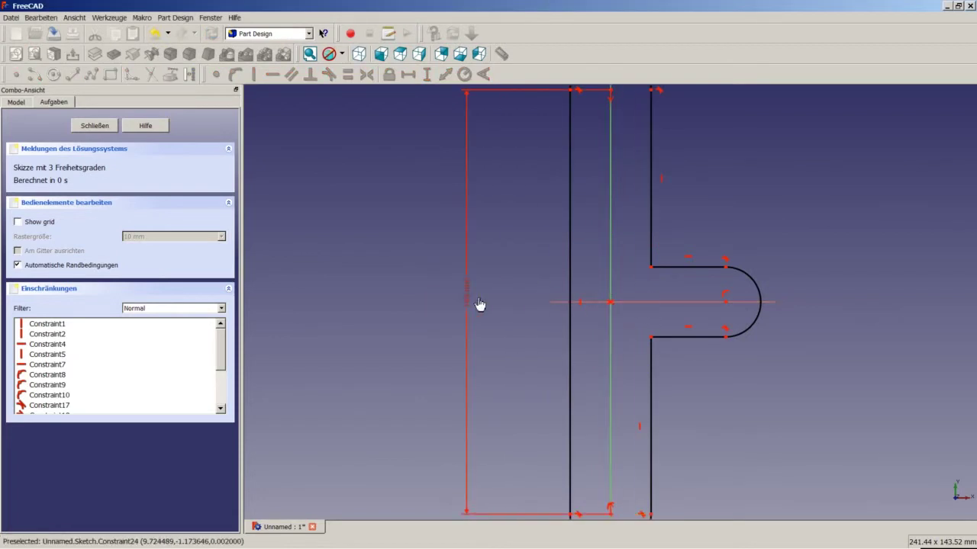
# Give the right arc a 20 mm radius and the top arc a 25 mm radius
pyautogui.click(760, 320)
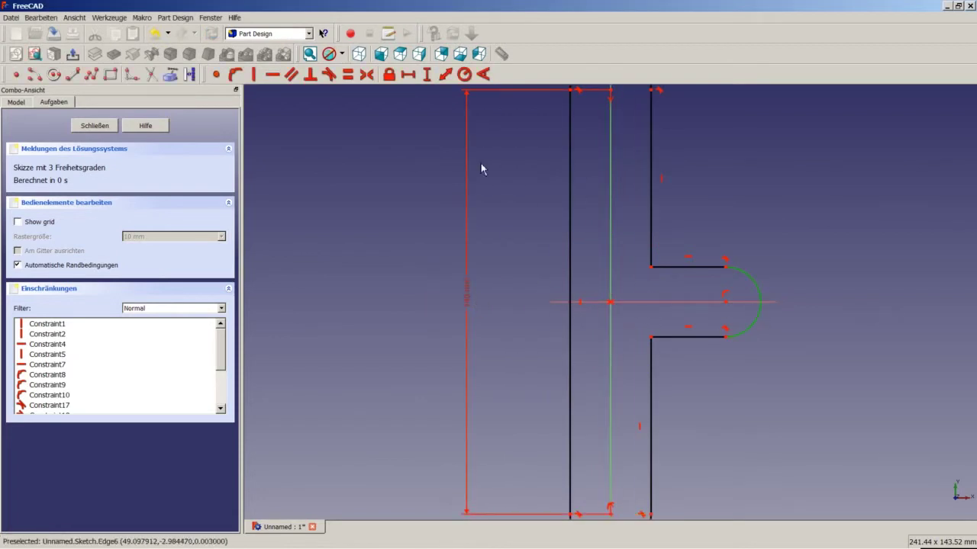
pyautogui.click(463, 74)
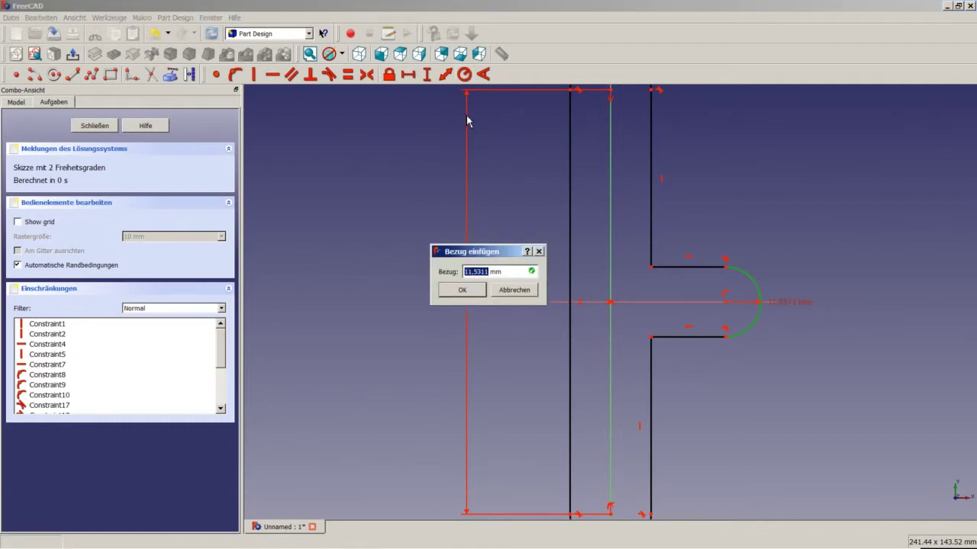
pyautogui.write('20')
pyautogui.press('Return')
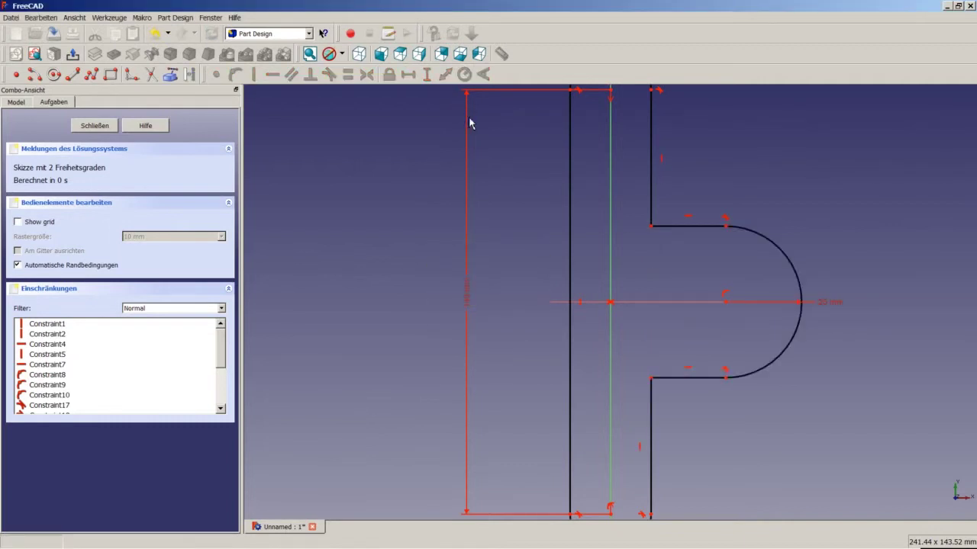
pyautogui.scroll(-3, 606, 196)
pyautogui.click(626, 126)
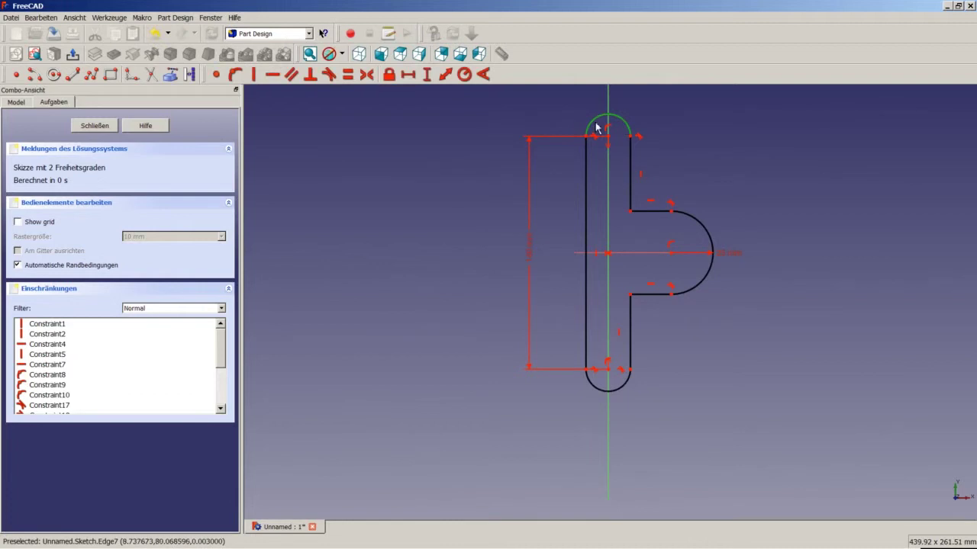
pyautogui.click(464, 75)
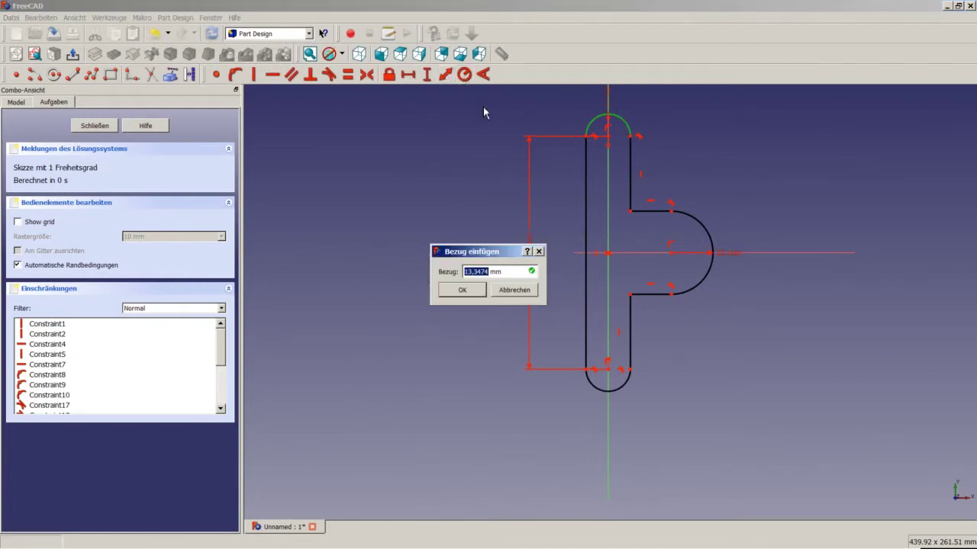
pyautogui.write('25')
pyautogui.press('Return')
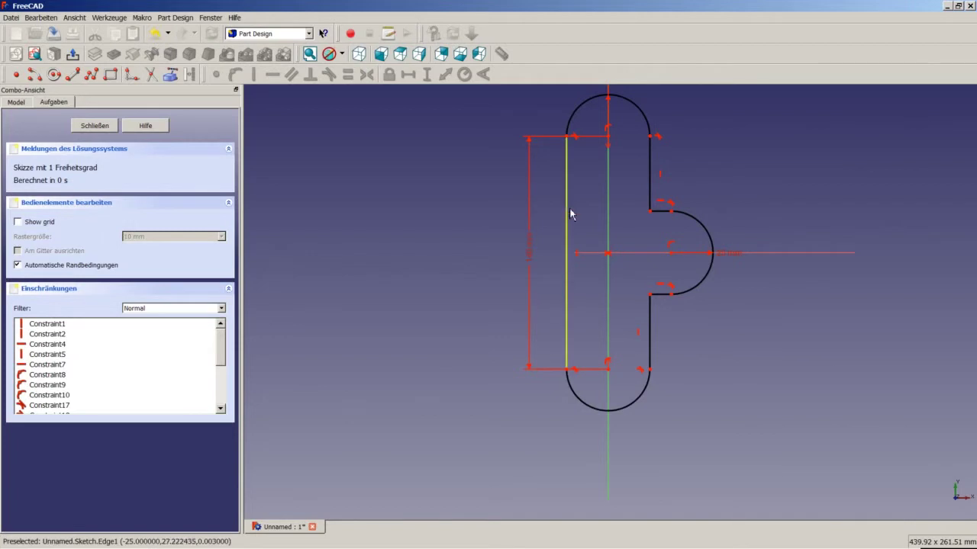
# Set a 75 mm horizontal distance to the right lobe's centre
pyautogui.click(608, 268)
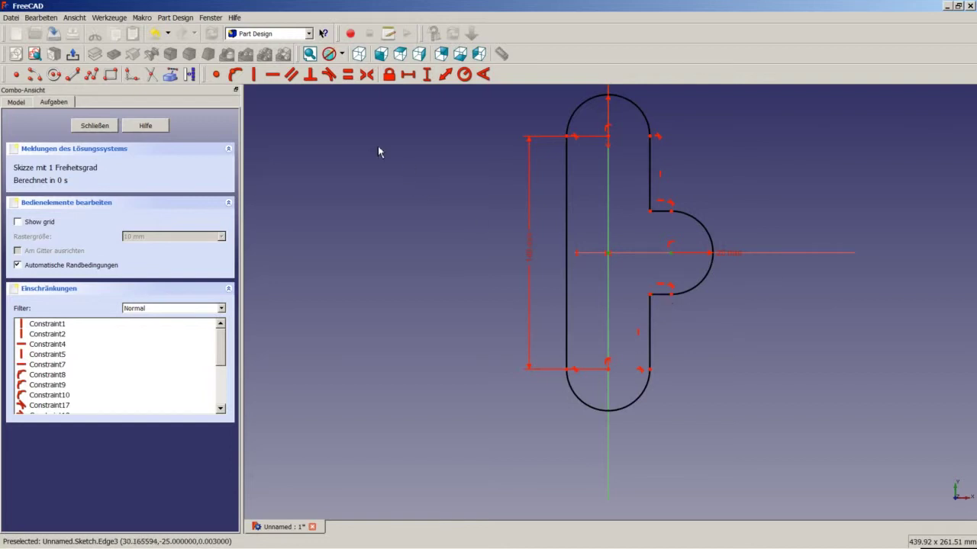
pyautogui.click(407, 75)
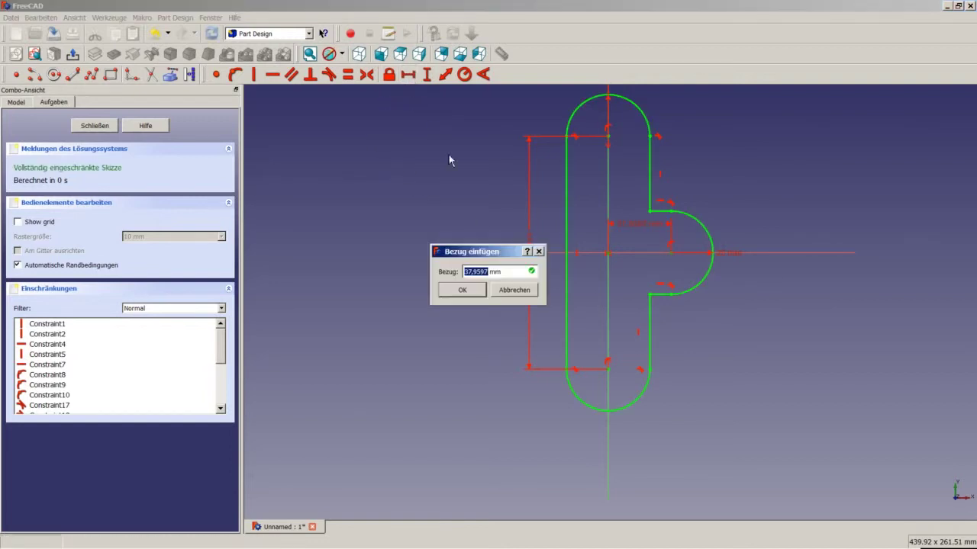
pyautogui.write('75')
pyautogui.press('Return')
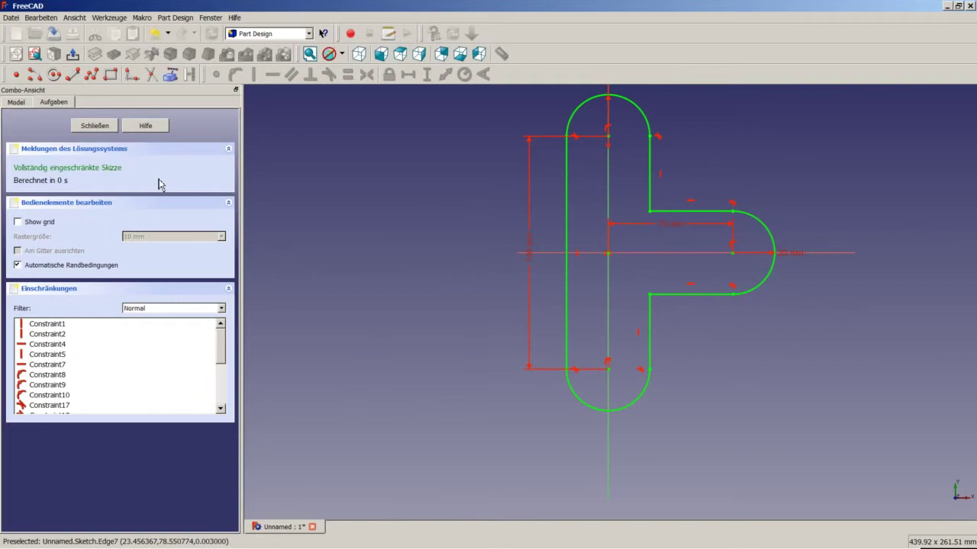
# Close the sketch and pad it with the length entered as 17-25
pyautogui.click(102, 127)
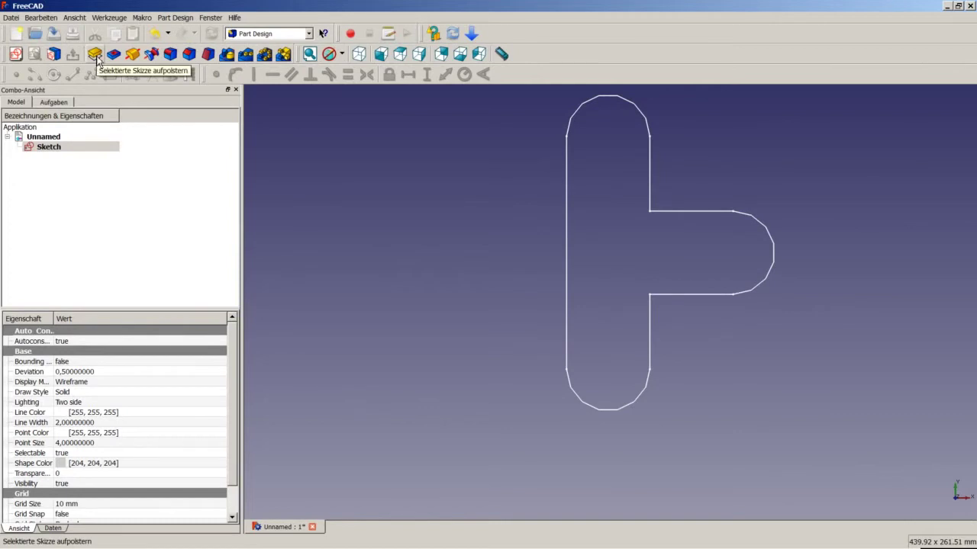
pyautogui.click(95, 55)
pyautogui.write('40')
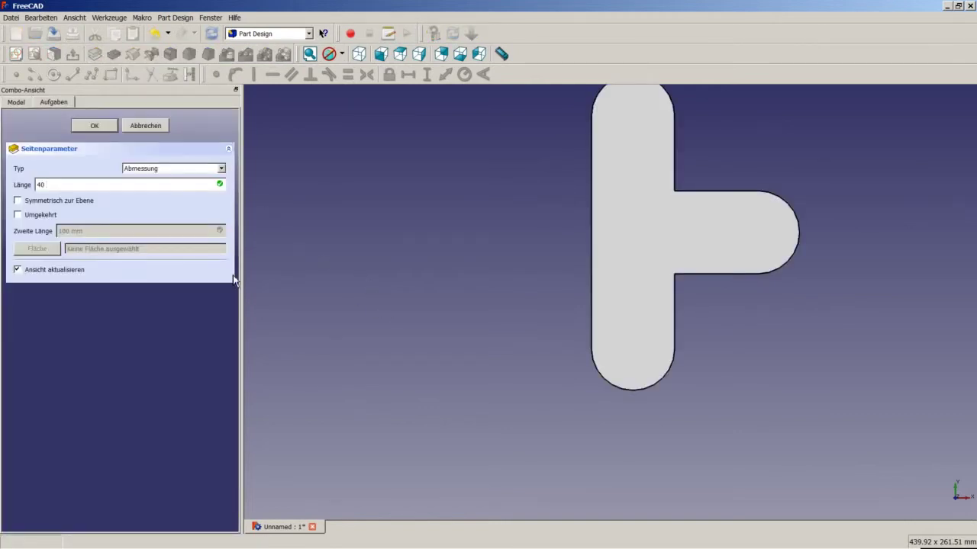
pyautogui.moveTo(72, 189); pyautogui.dragTo(28, 181)
pyautogui.write('17-')
pyautogui.write('25')
pyautogui.press('Return')
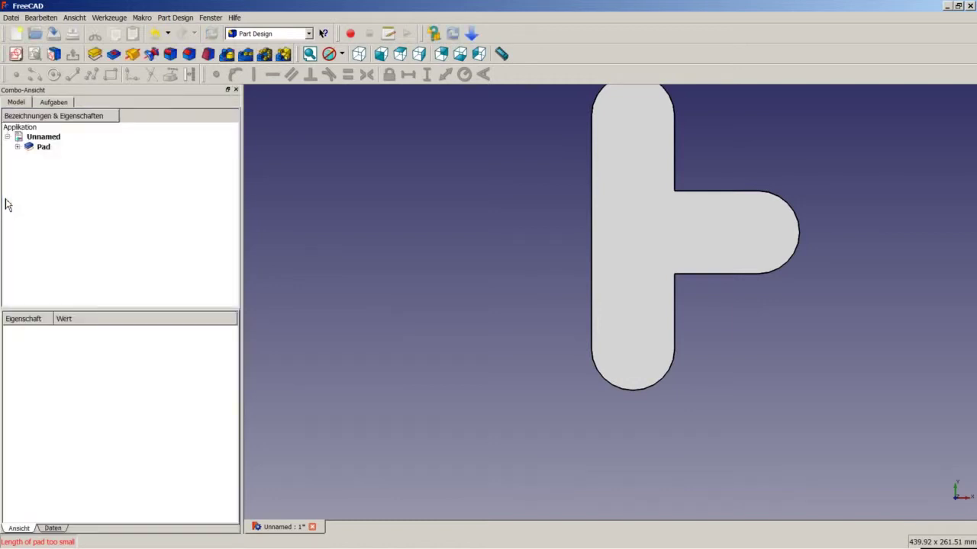
# Show the pad in isometric view fitted to the screen, then save the document
pyautogui.click(358, 53)
pyautogui.rightClick(497, 216)
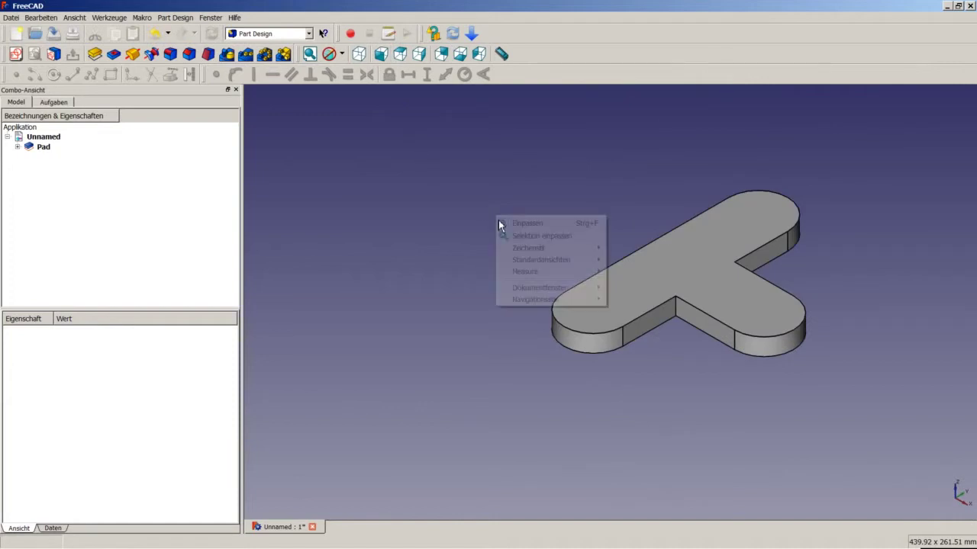
pyautogui.click(536, 224)
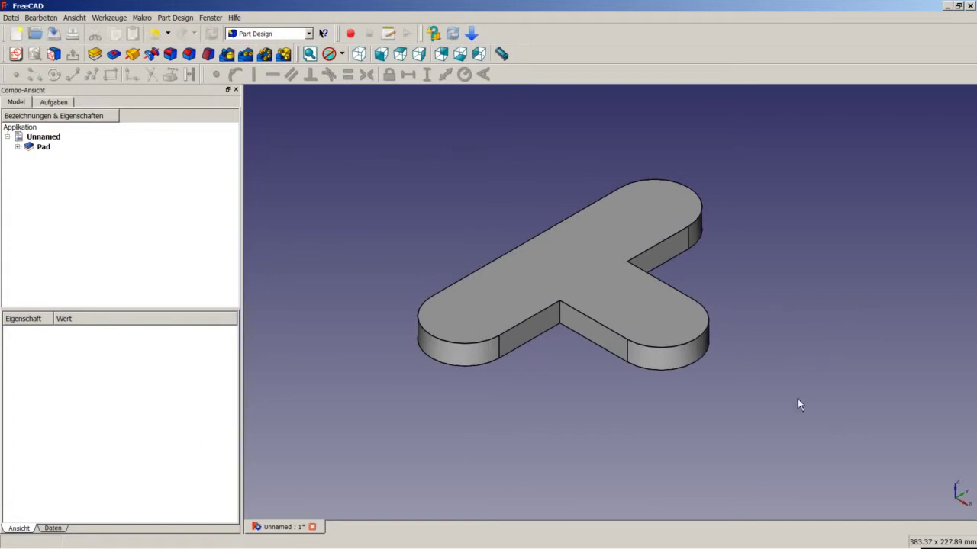
pyautogui.hotkey('ctrl', 's')
# Hide the Pad feature through its context menu and clear the selection
pyautogui.click(46, 152)
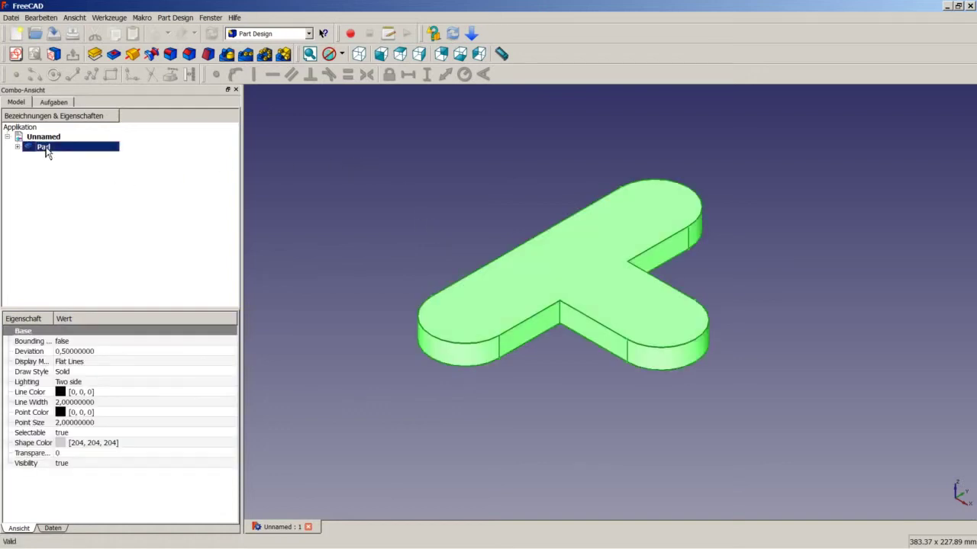
pyautogui.rightClick(45, 152)
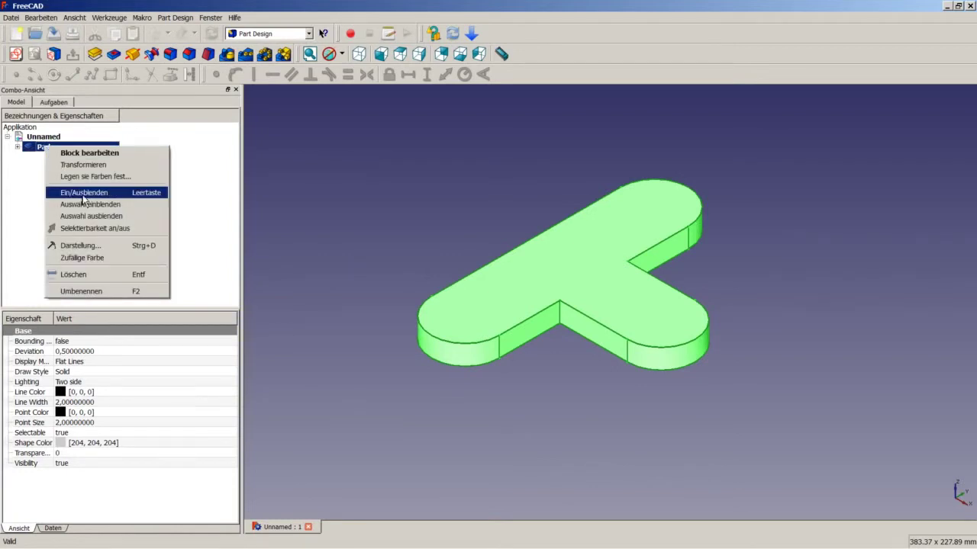
pyautogui.click(151, 196)
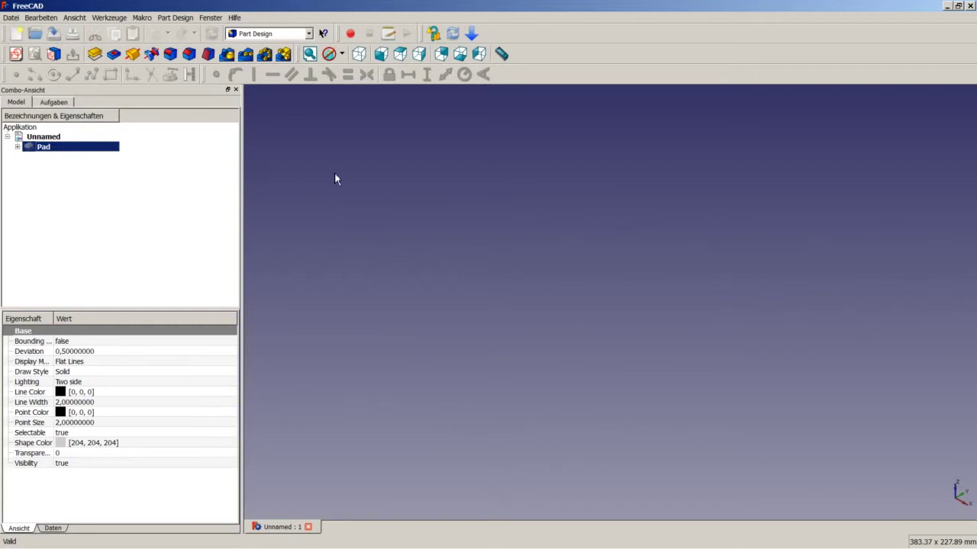
pyautogui.click(347, 204)
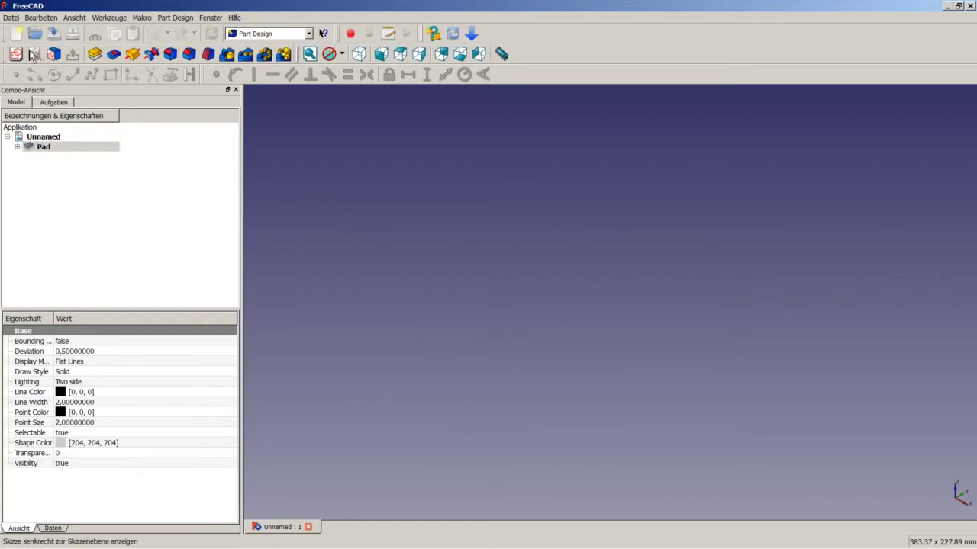
# Create a new sketch on the YZ plane
pyautogui.click(16, 53)
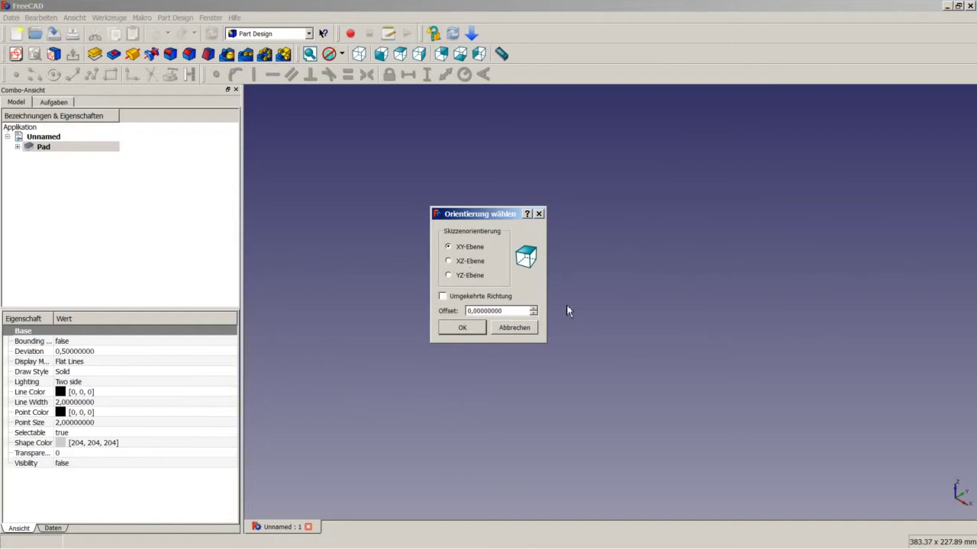
pyautogui.click(470, 277)
pyautogui.click(468, 331)
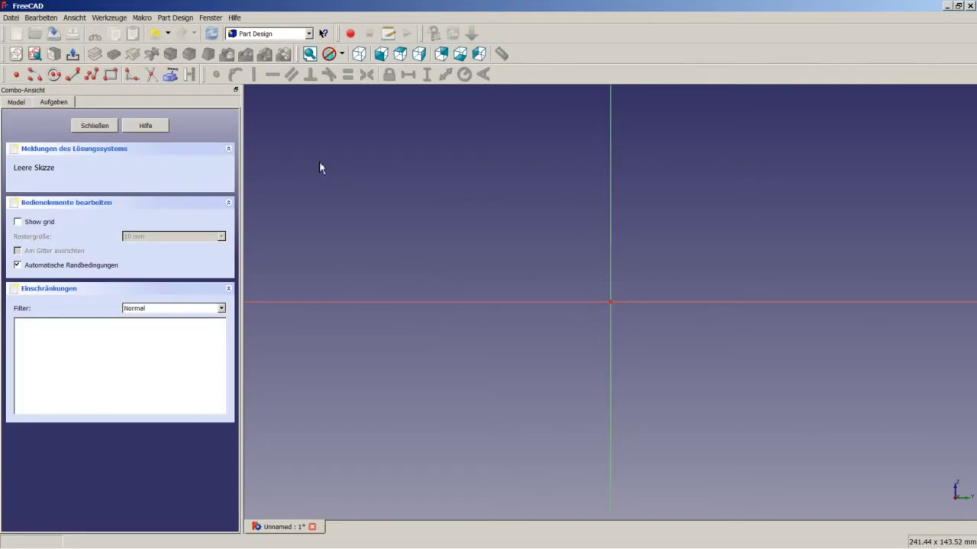
# Draw the closed U-shaped fork polyline, starting and ending on the horizontal axis
pyautogui.click(96, 75)
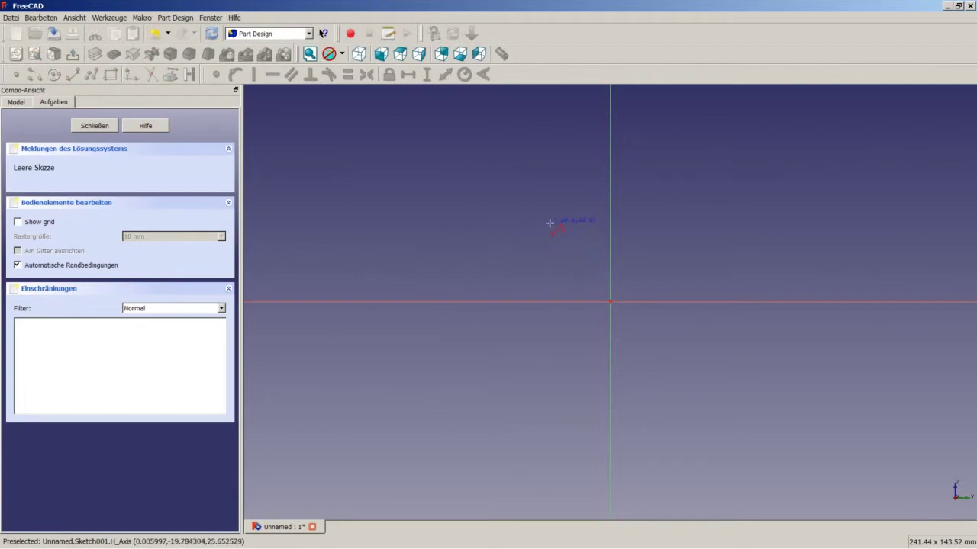
pyautogui.click(545, 303)
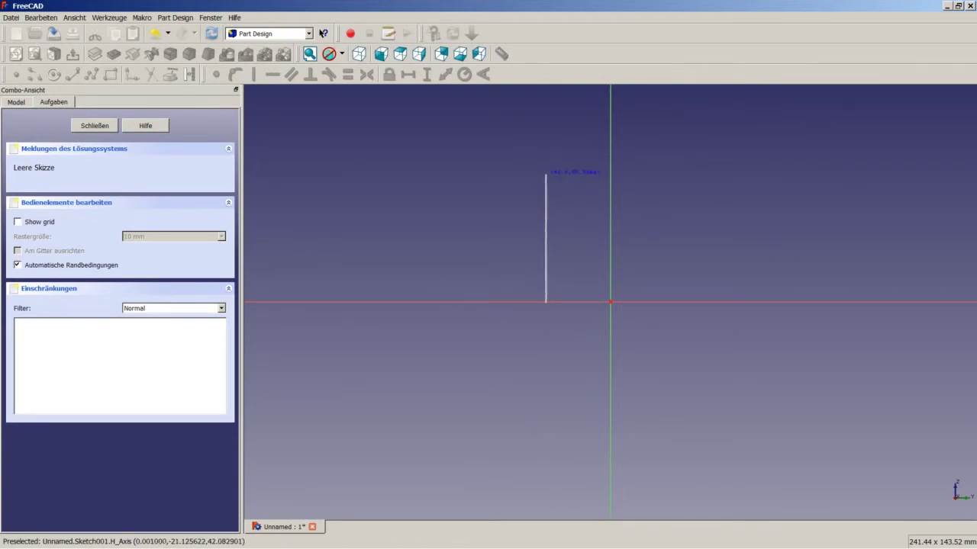
pyautogui.click(546, 174)
pyautogui.click(573, 175)
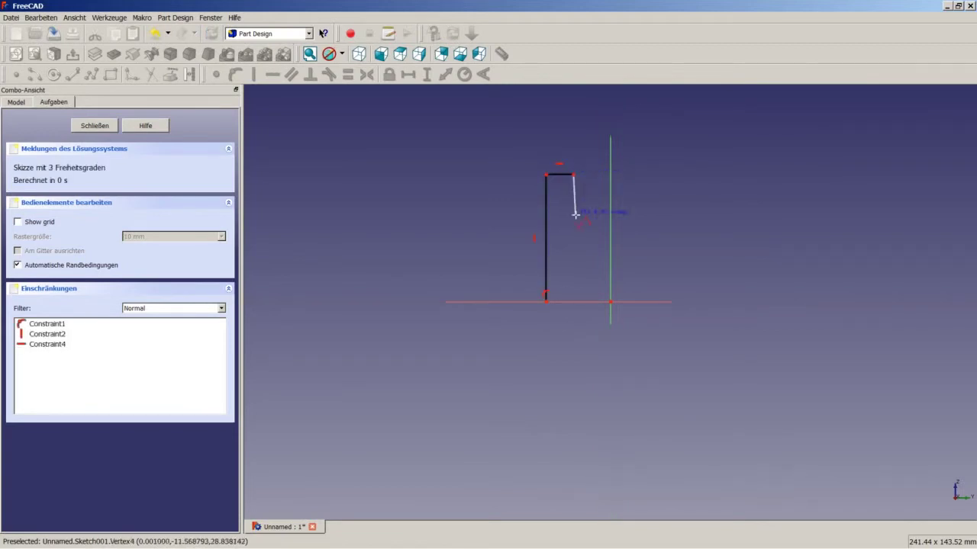
pyautogui.click(574, 252)
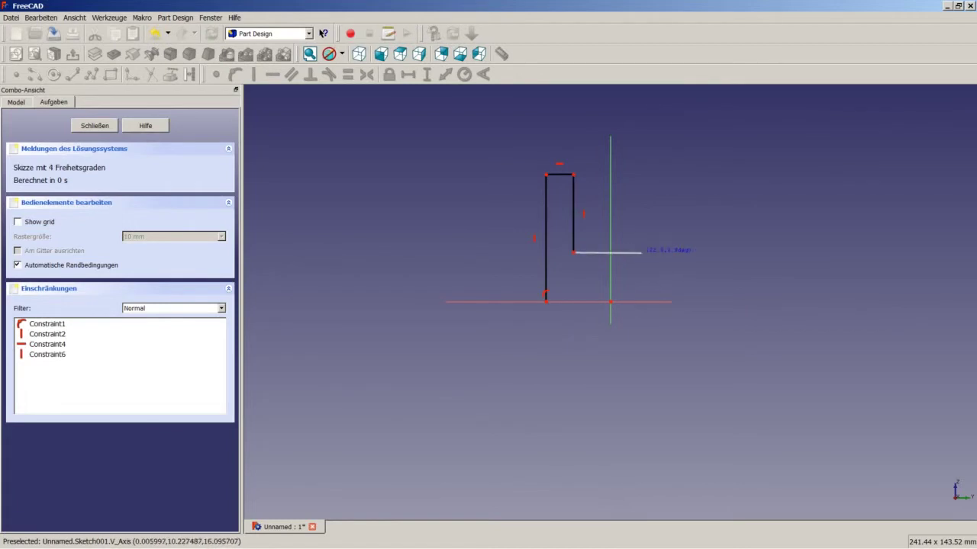
pyautogui.click(642, 253)
pyautogui.click(642, 176)
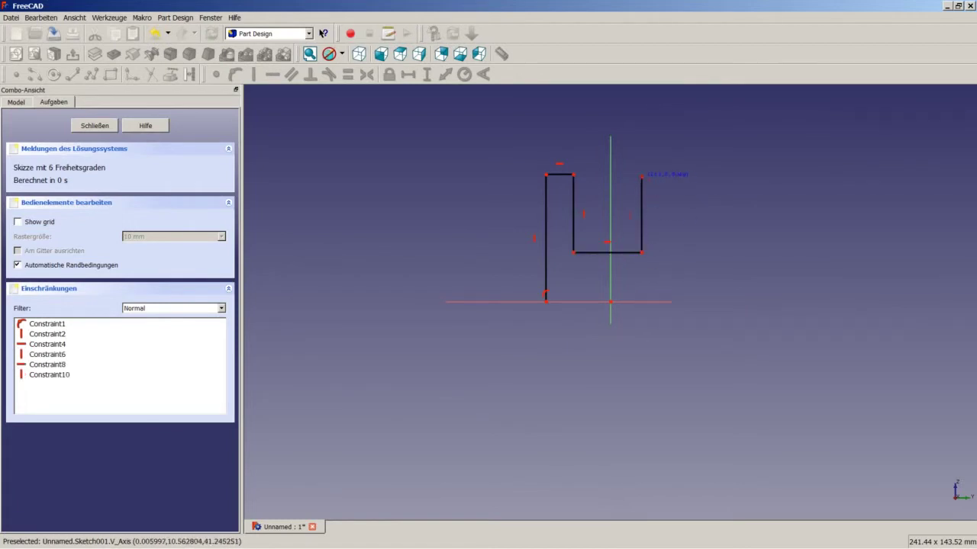
pyautogui.click(671, 176)
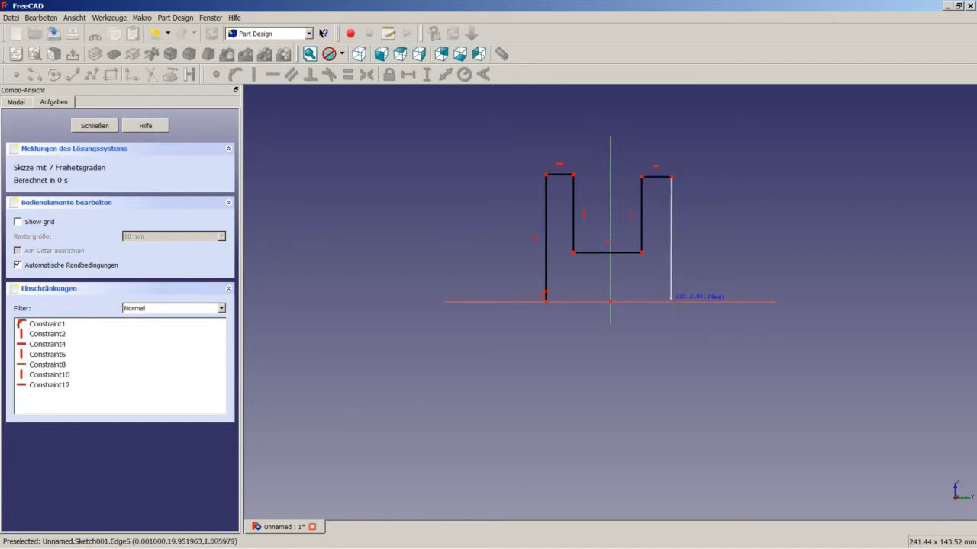
pyautogui.click(671, 302)
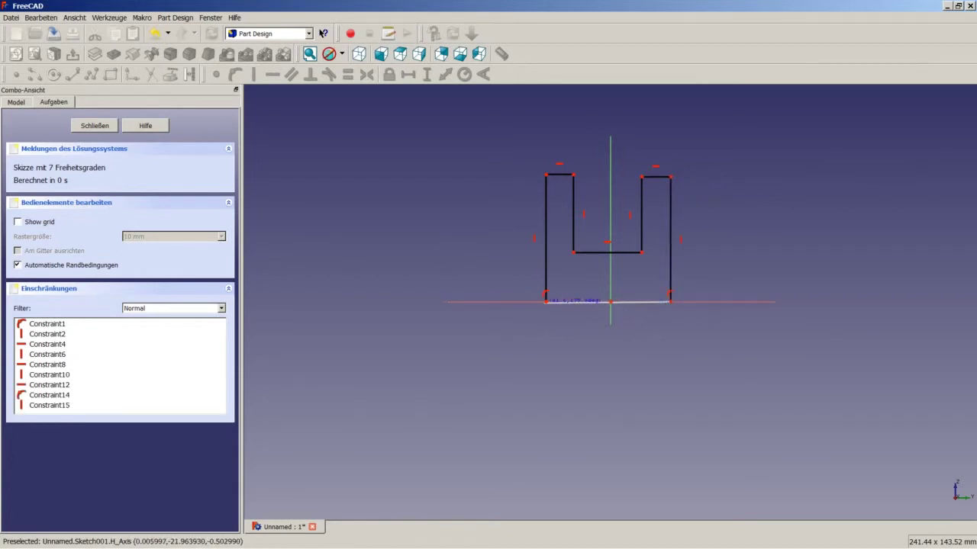
pyautogui.click(546, 302)
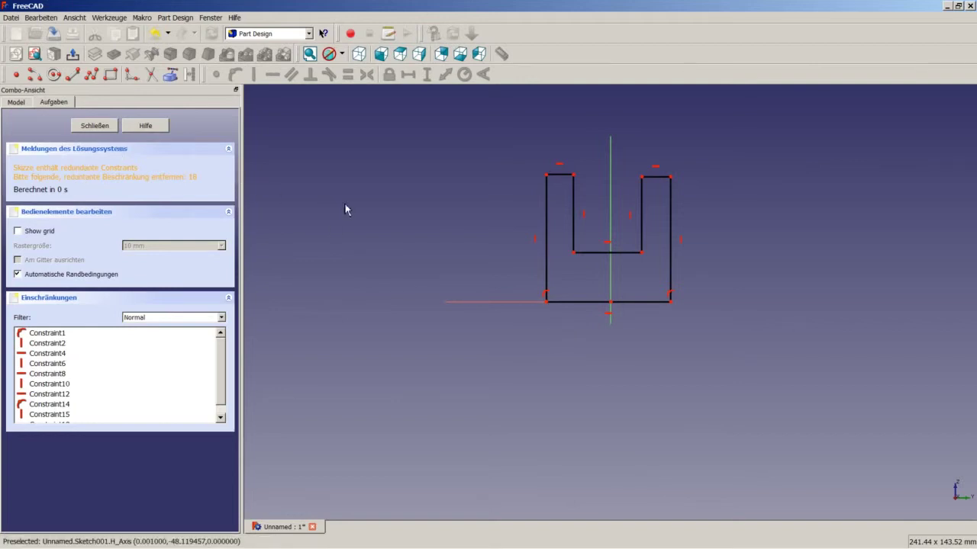
# Delete the redundant Constraint14 at the fork outline's bottom-right corner
pyautogui.click(669, 297)
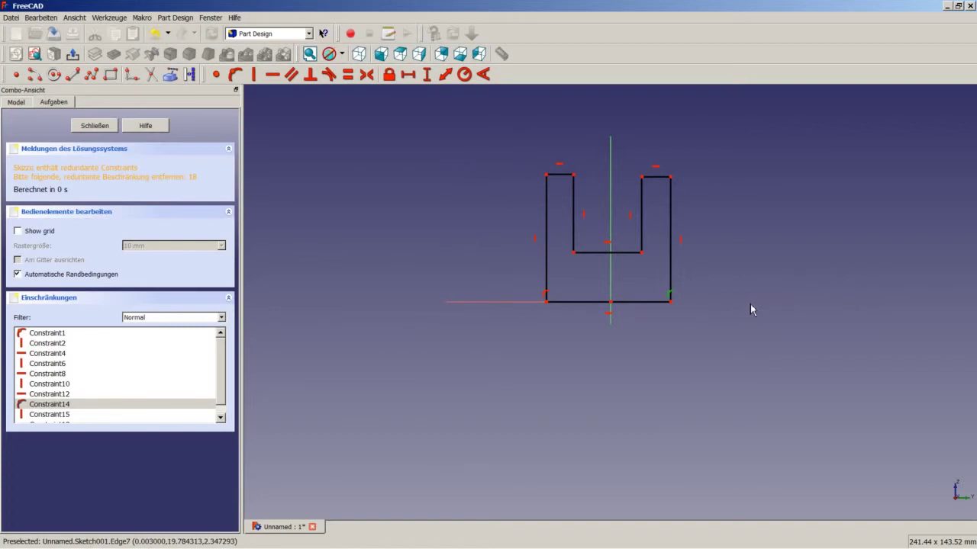
pyautogui.press('Delete')
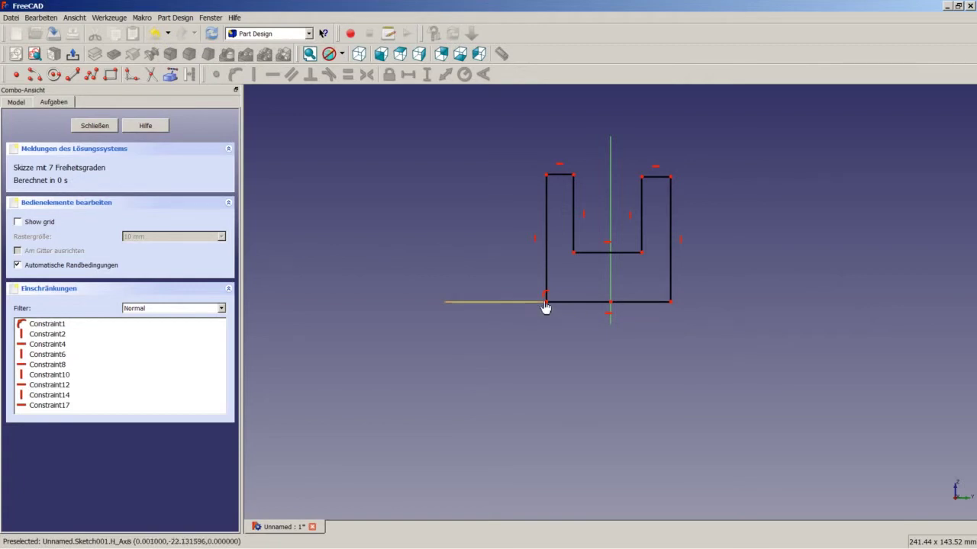
# Make the outline's two bottom corners symmetric about the vertical axis
pyautogui.click(546, 303)
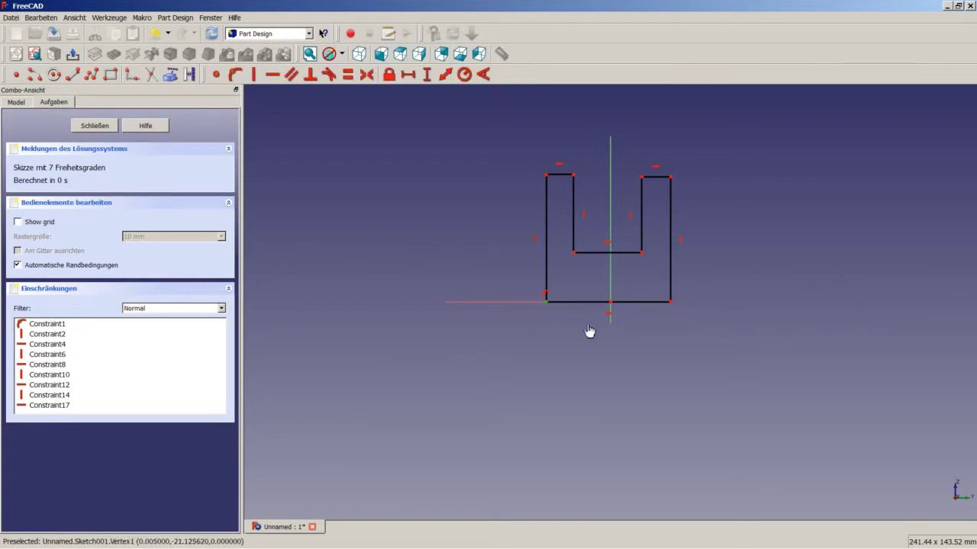
pyautogui.click(611, 286)
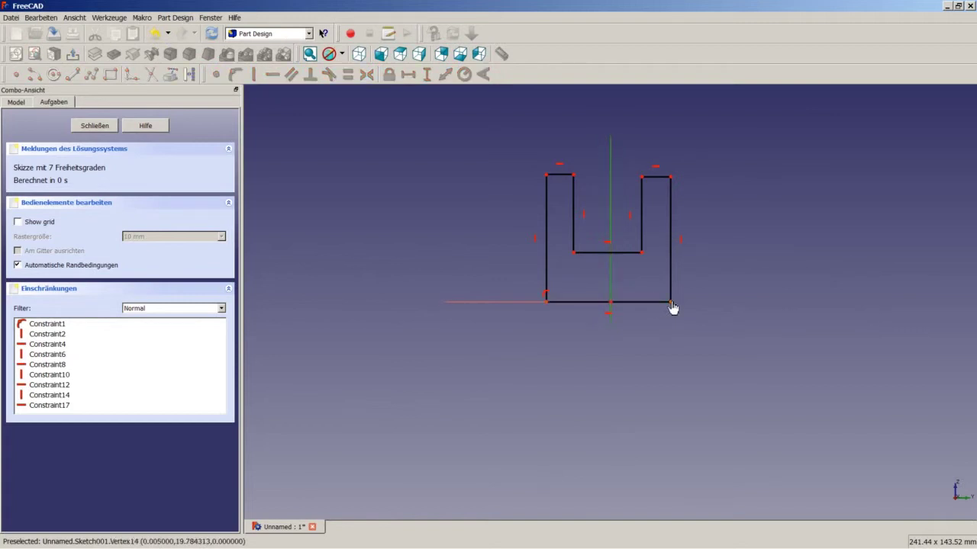
pyautogui.click(547, 303)
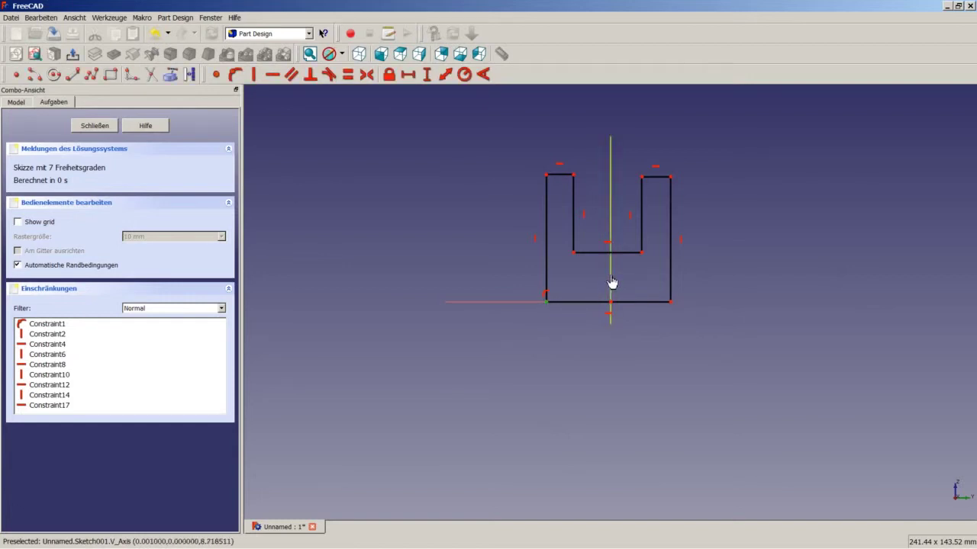
pyautogui.click(671, 302)
pyautogui.click(367, 74)
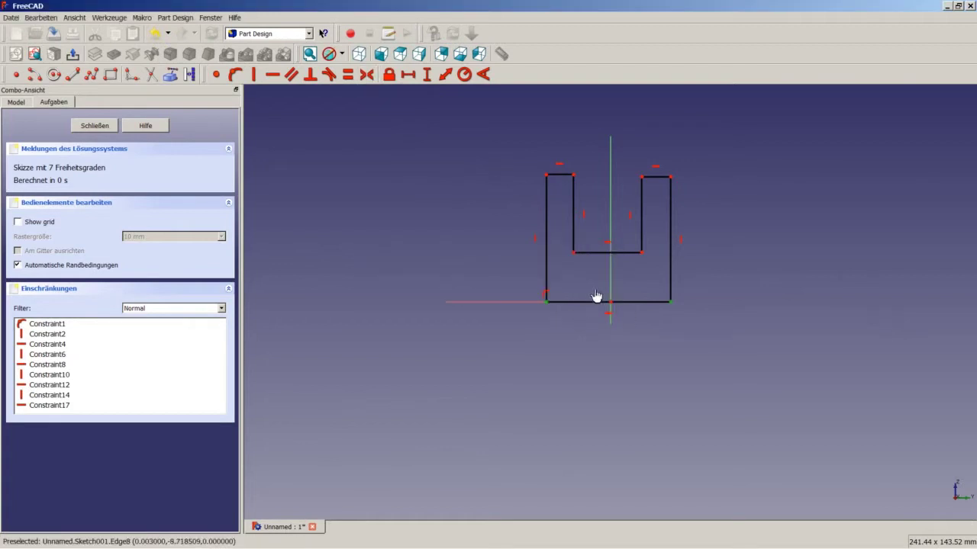
pyautogui.click(609, 262)
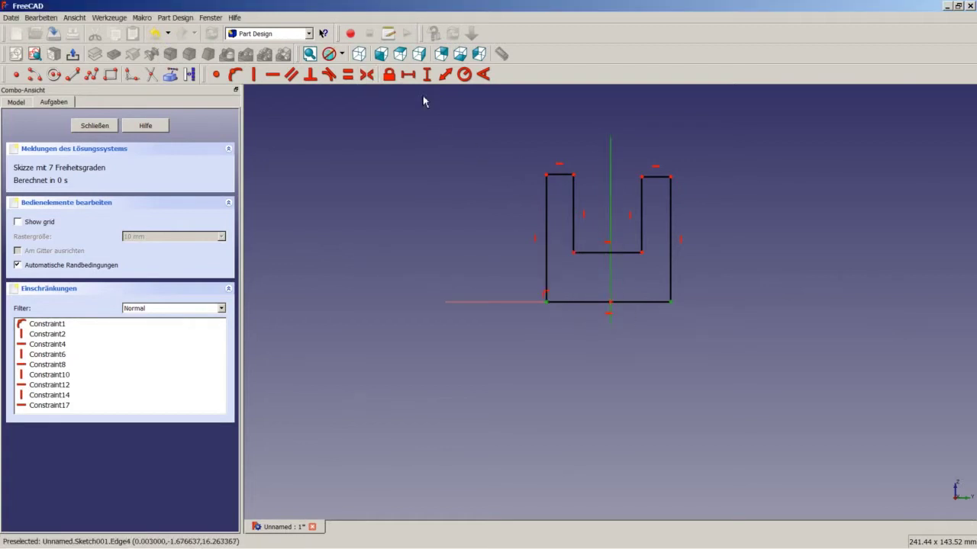
pyautogui.click(367, 74)
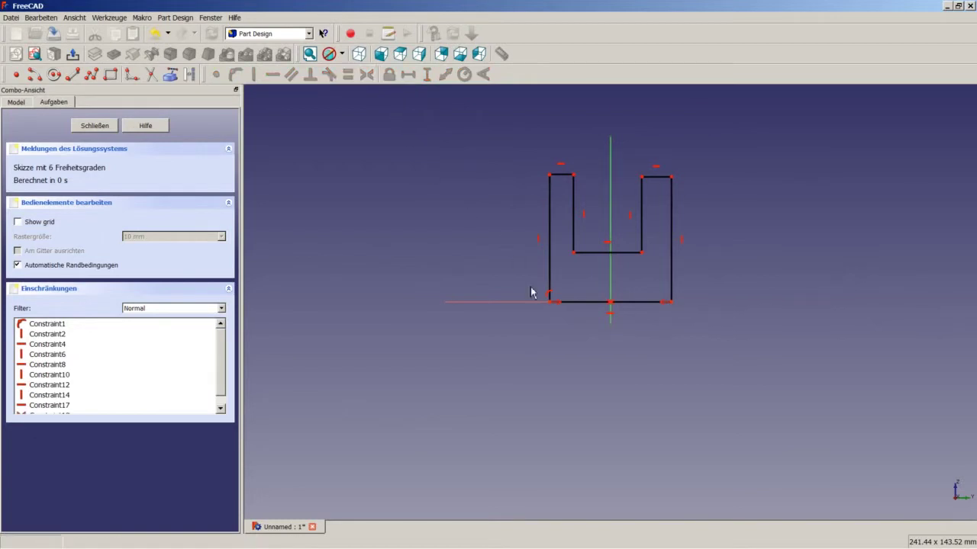
# Make the slot-bottom corners and the arms' inner top corners symmetric, then widen the outline
pyautogui.click(573, 253)
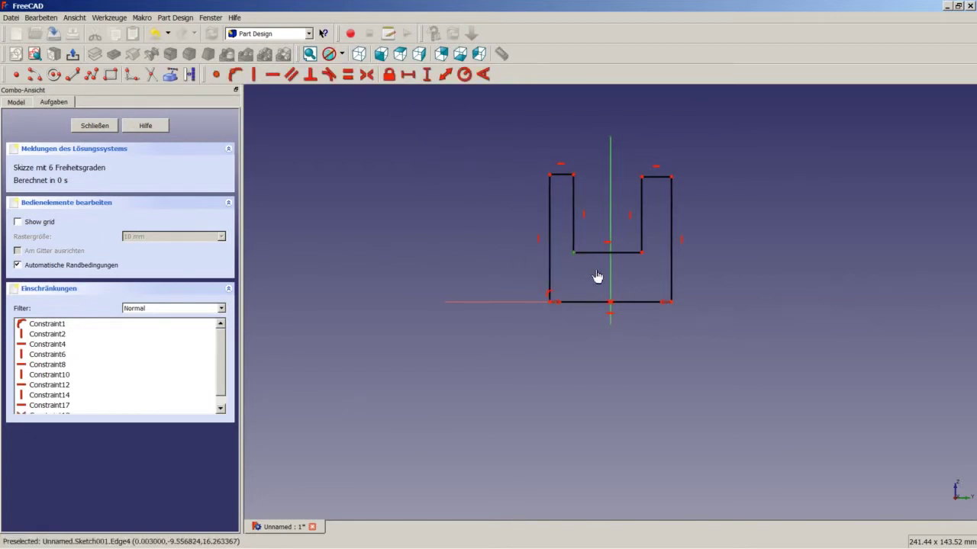
pyautogui.click(641, 254)
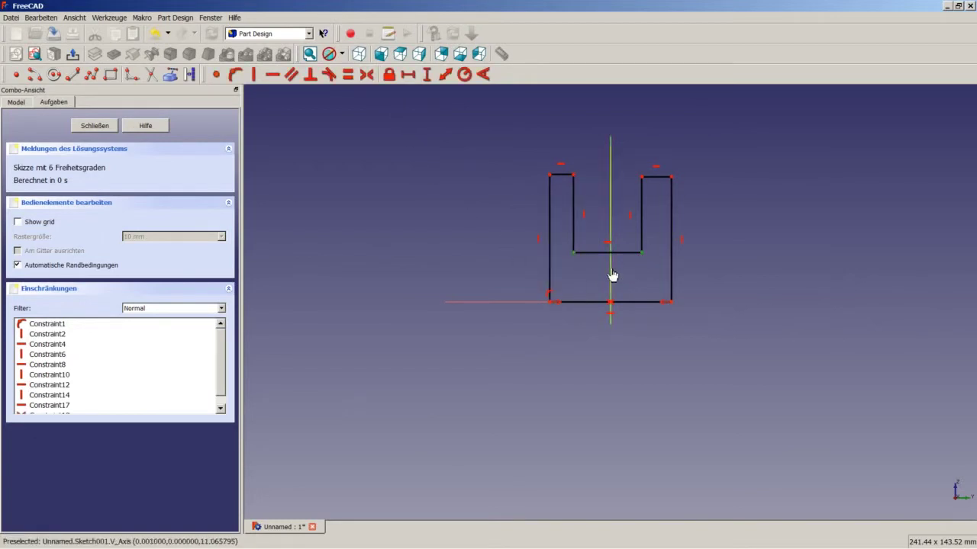
pyautogui.click(370, 75)
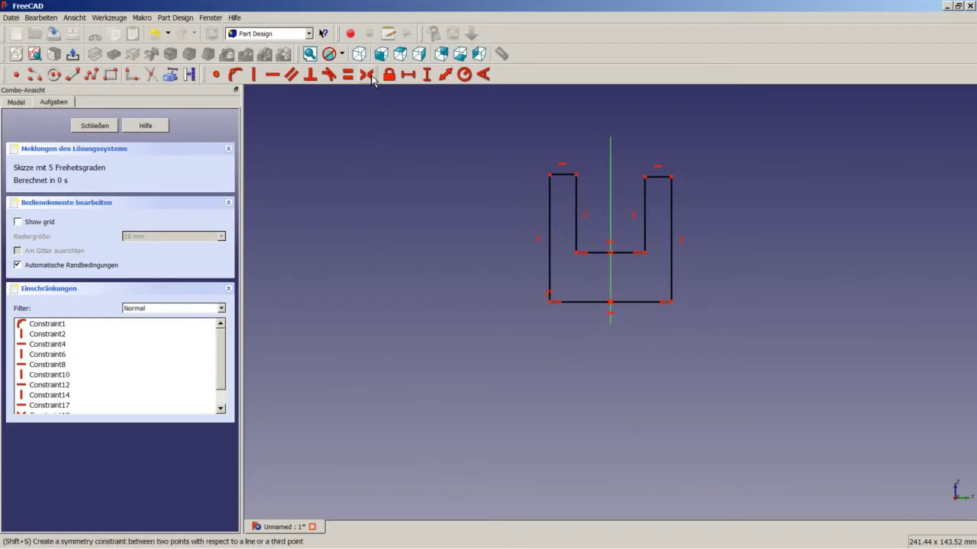
pyautogui.click(577, 177)
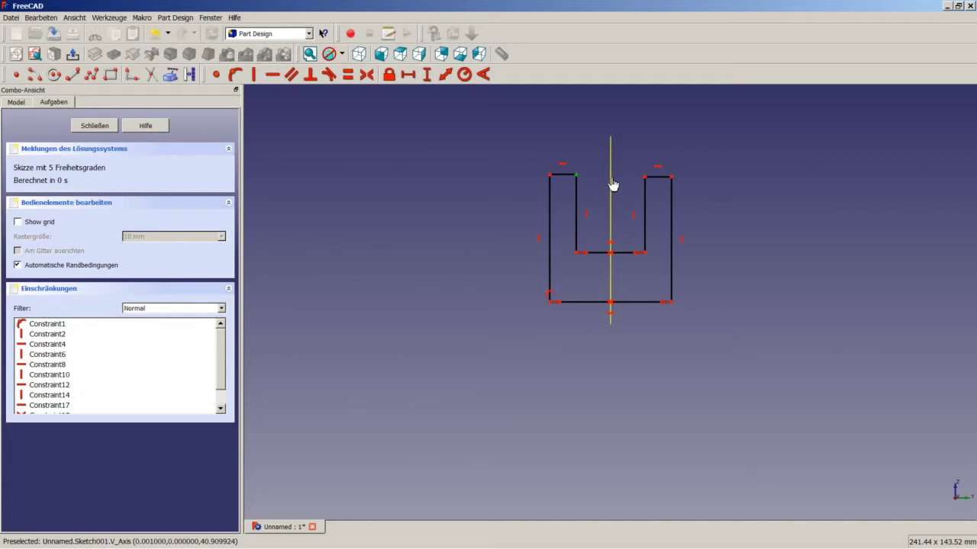
pyautogui.click(647, 179)
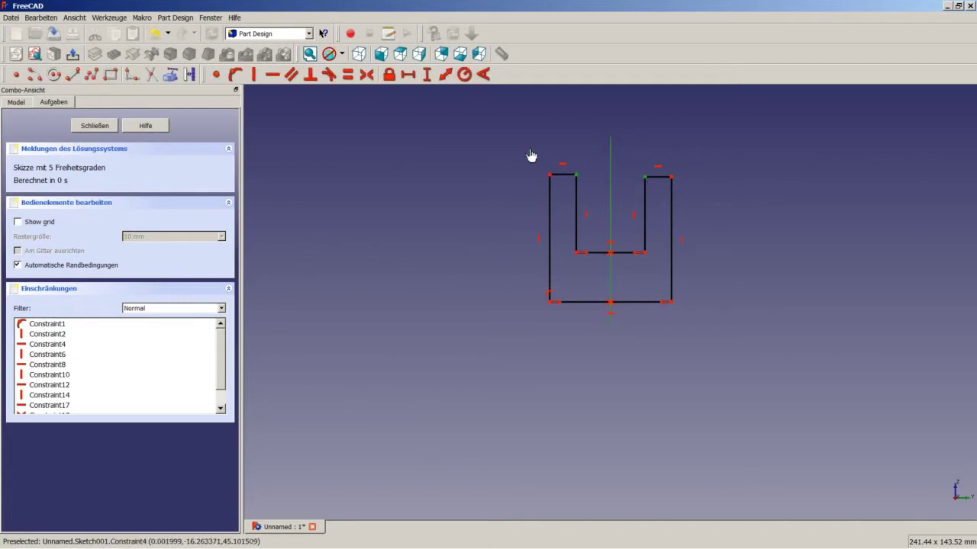
pyautogui.click(367, 74)
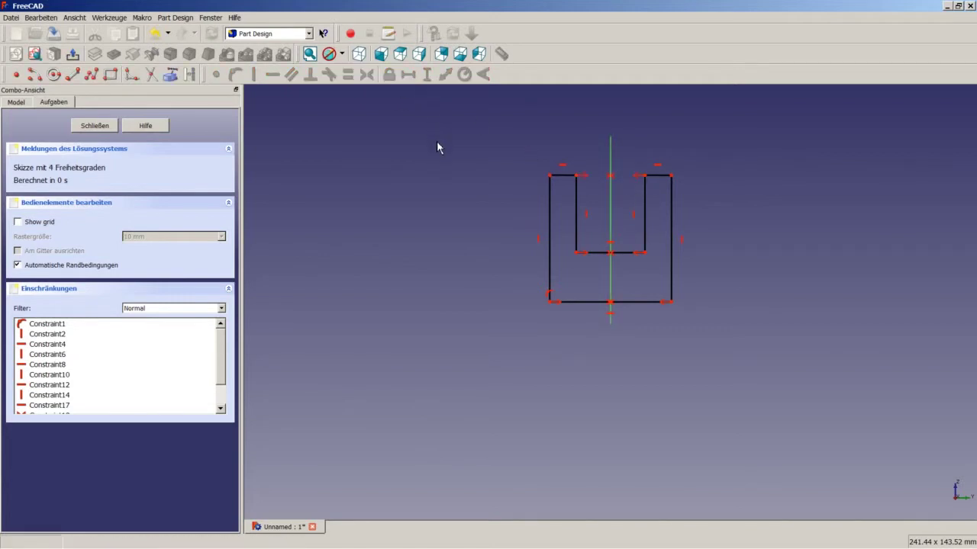
pyautogui.moveTo(550, 258)
pyautogui.mouseDown()
pyautogui.moveTo(543, 255)
pyautogui.moveTo(538, 273)
pyautogui.moveTo(547, 264)
pyautogui.mouseUp()
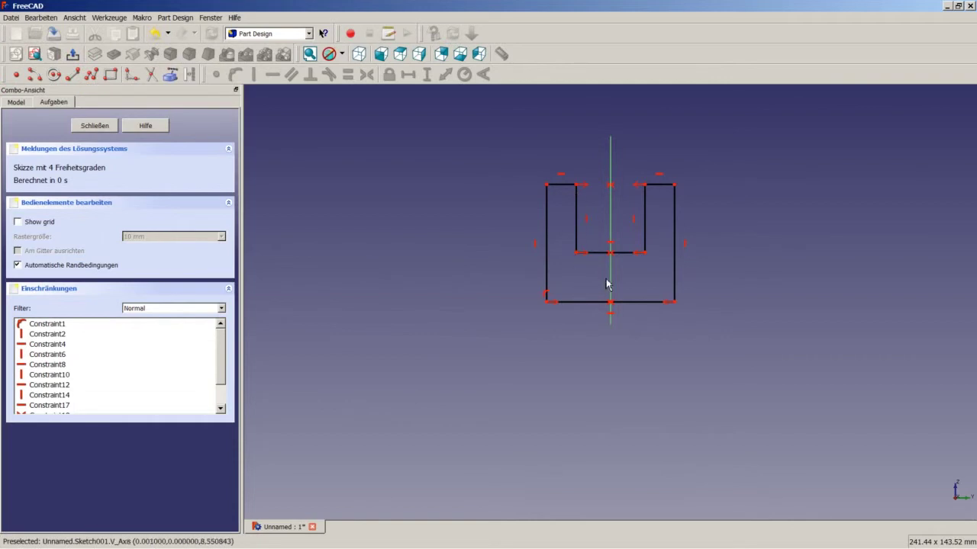
# Give the outline's bottom edge a 75 mm horizontal width
pyautogui.click(580, 306)
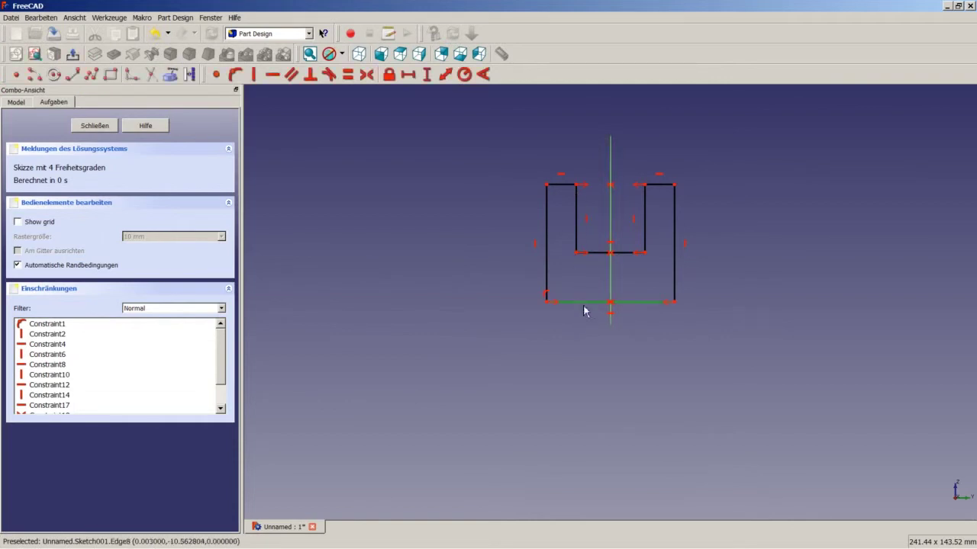
pyautogui.click(408, 74)
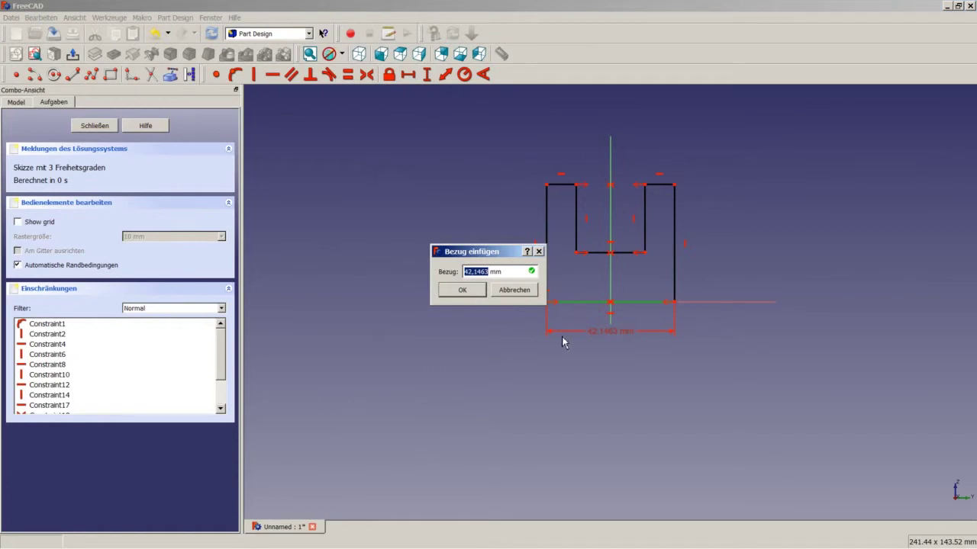
pyautogui.write('75')
pyautogui.press('Return')
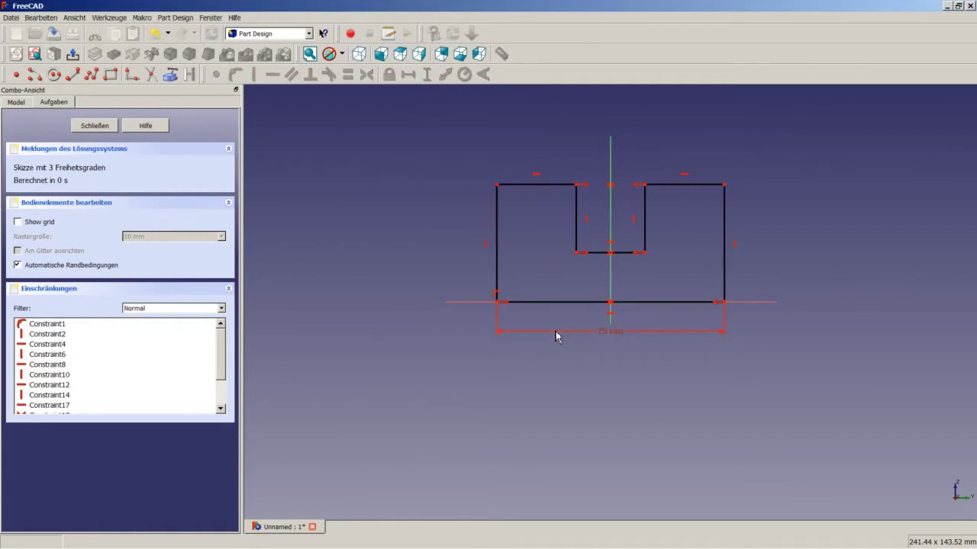
# Give the left outer edge a 70 mm vertical height and select the left arm's top edge
pyautogui.click(499, 253)
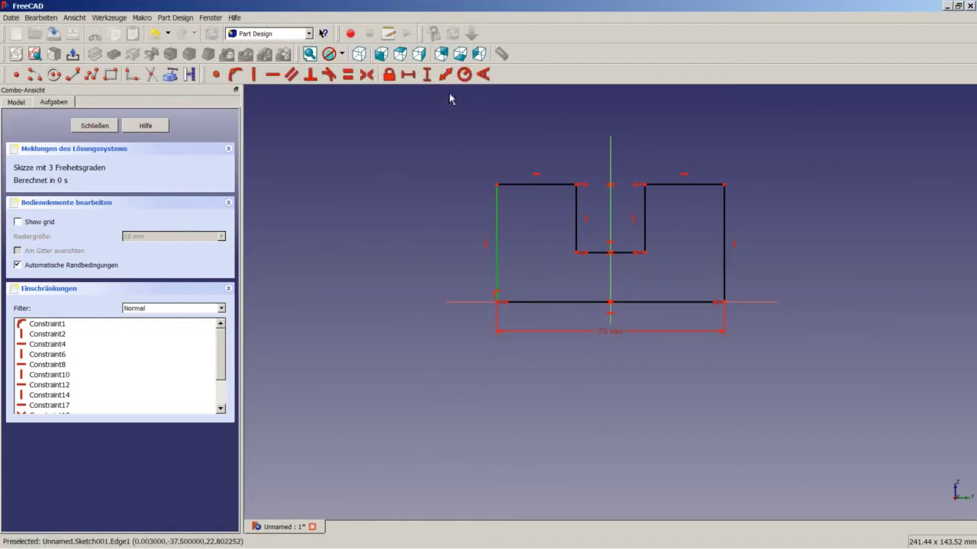
pyautogui.click(427, 74)
pyautogui.write('7')
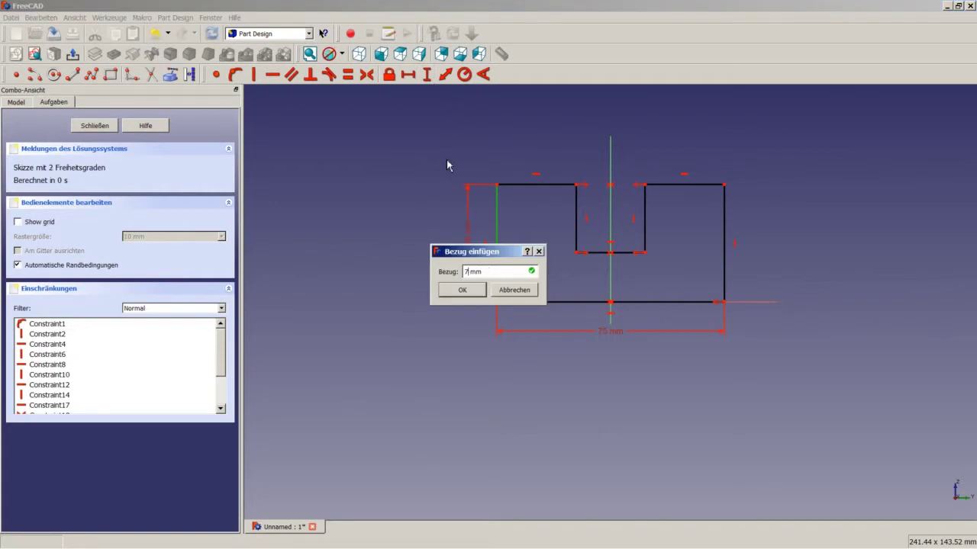
pyautogui.write('0')
pyautogui.press('Return')
pyautogui.scroll(-2, 588, 142)
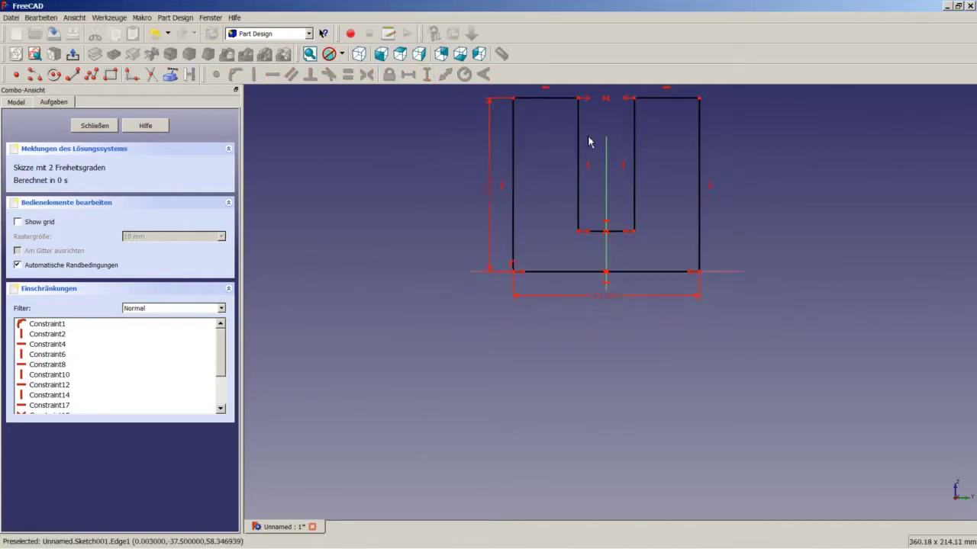
pyautogui.scroll(-2, 589, 142)
pyautogui.scroll(2, 598, 129)
pyautogui.scroll(1, 617, 99)
pyautogui.scroll(-1, 616, 97)
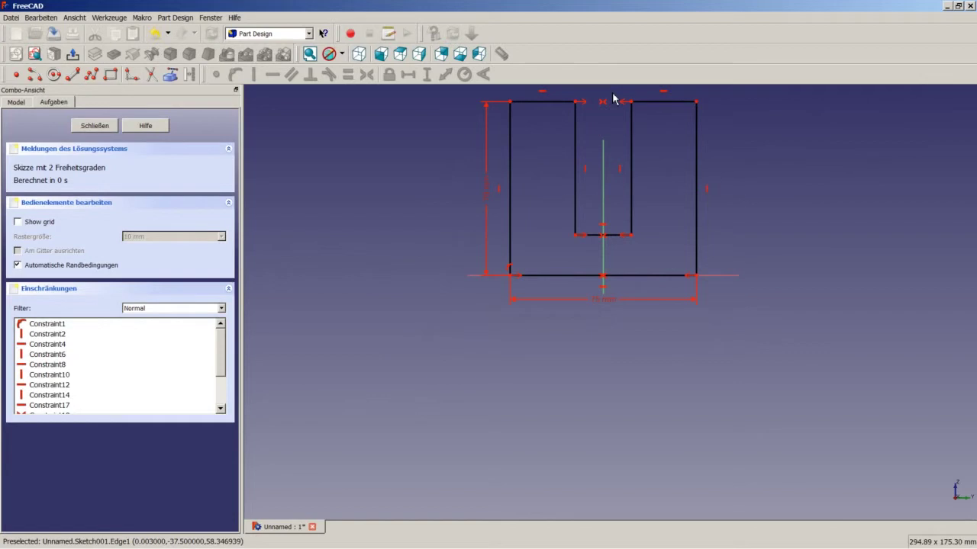
pyautogui.scroll(-1, 616, 98)
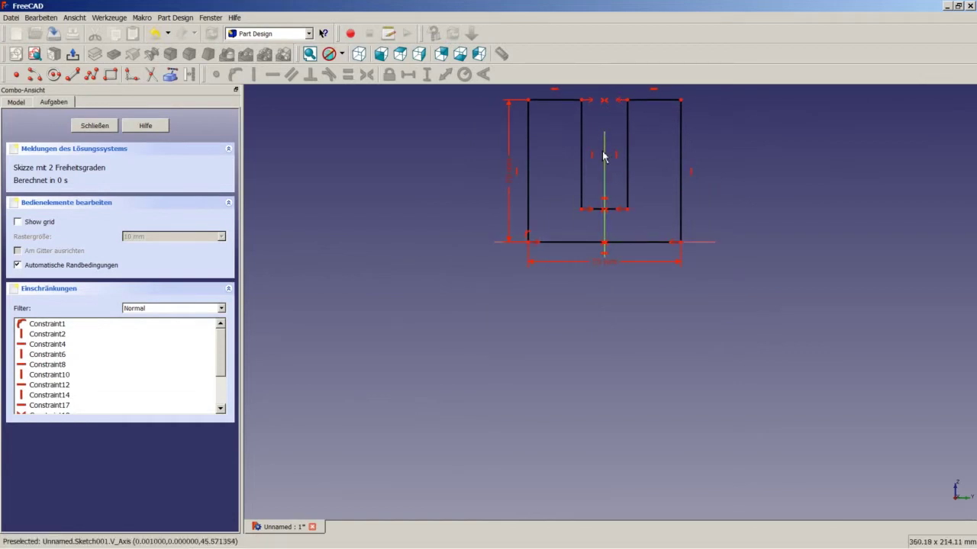
pyautogui.click(554, 102)
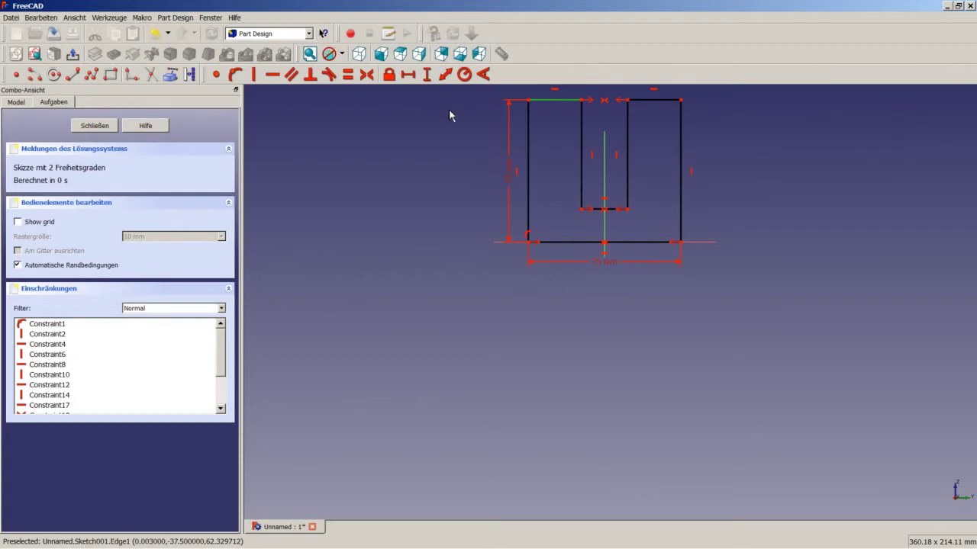
pyautogui.moveTo(591, 170); pyautogui.dragTo(524, 313, button='middle')
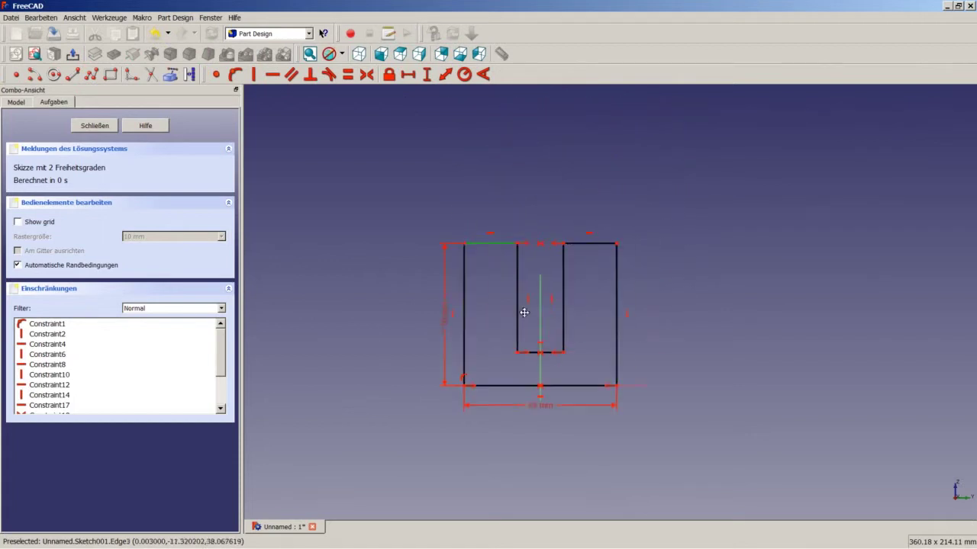
pyautogui.scroll(2, 527, 295)
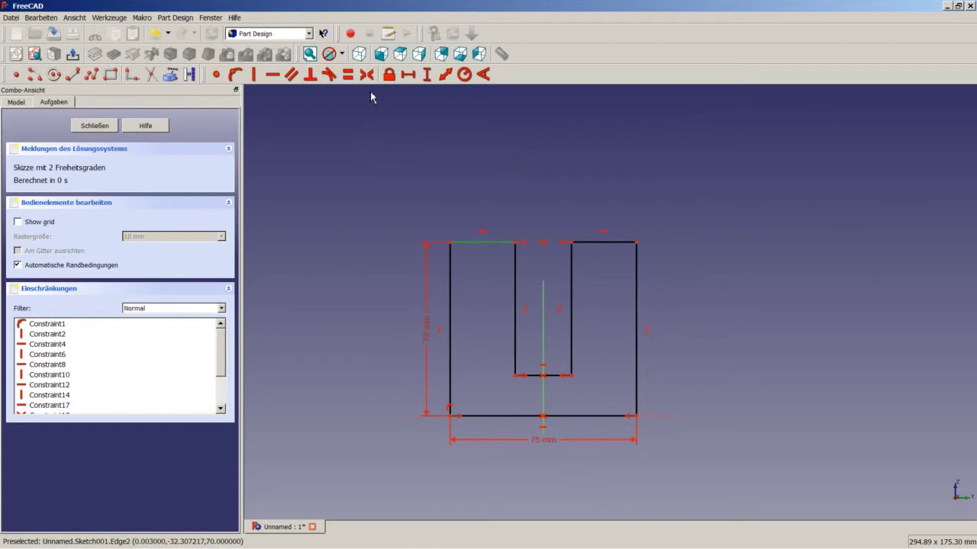
# Set the left fork arm's width to 15 mm
pyautogui.click(408, 75)
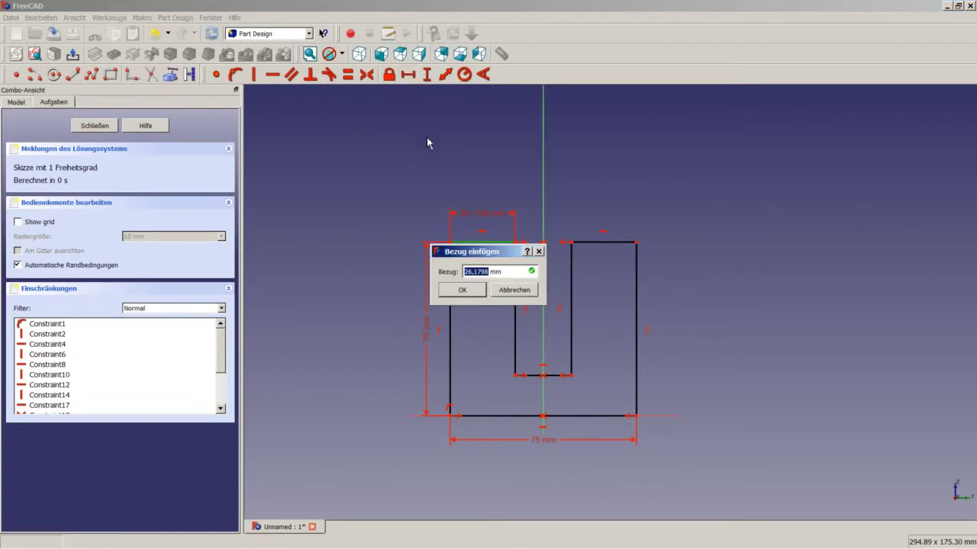
pyautogui.write('15')
pyautogui.press('Return')
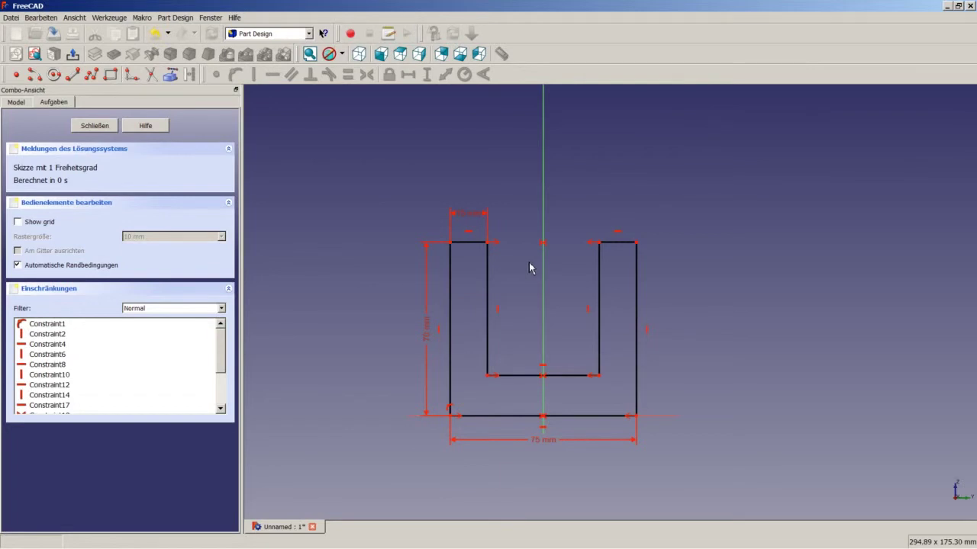
# Set the right arm's inner edge to 70-27 (43 mm) slot depth
pyautogui.click(599, 304)
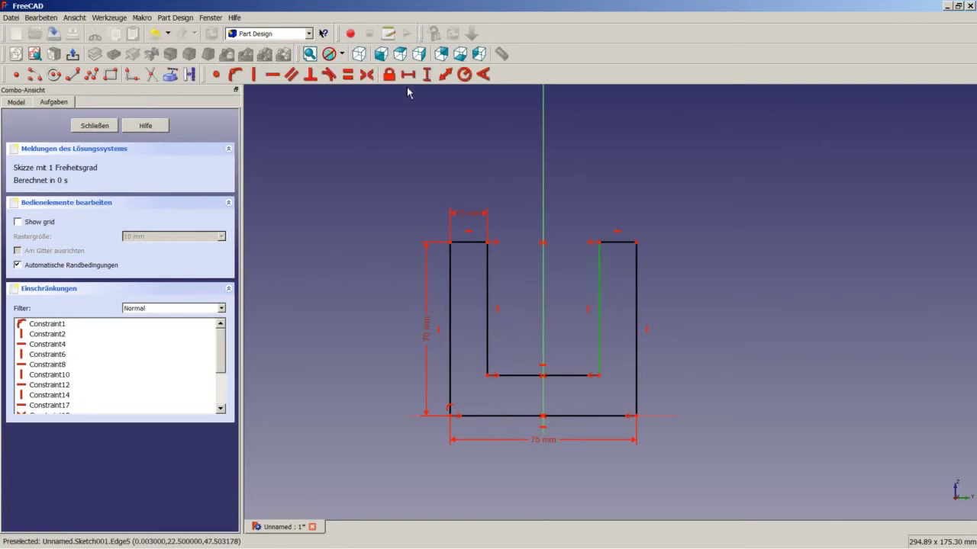
pyautogui.click(430, 78)
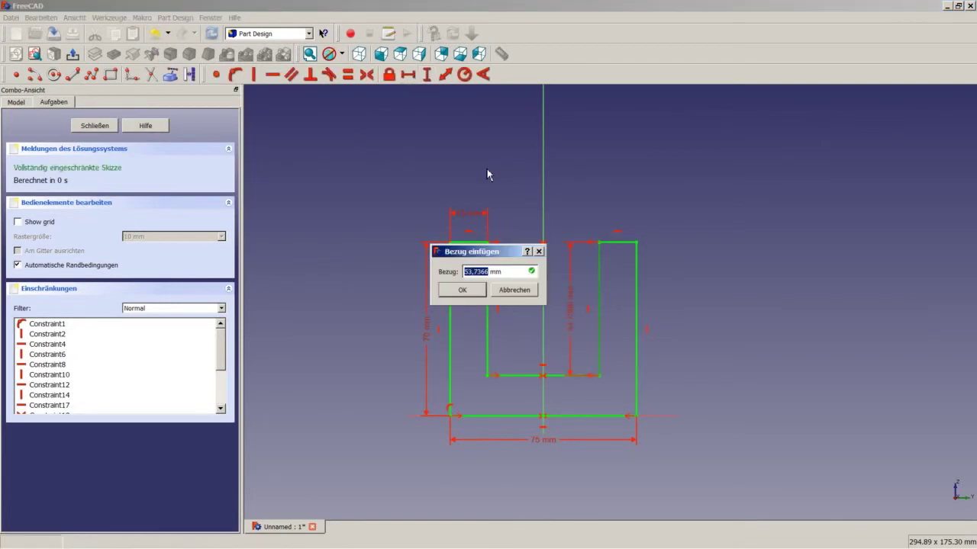
pyautogui.write('7')
pyautogui.write('0-27')
pyautogui.press('Return')
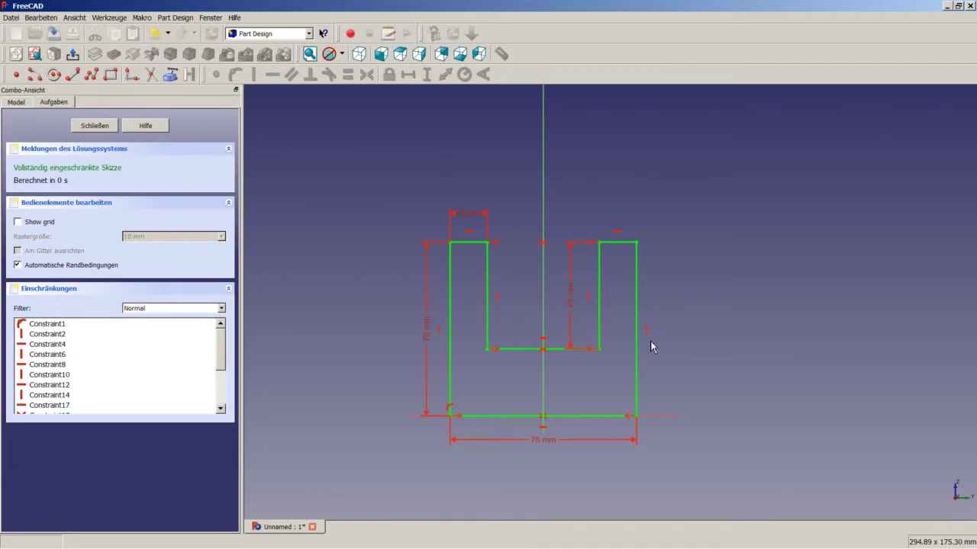
# Close the sketch and pad it 40 mm symmetric to the plane as Pad001
pyautogui.click(108, 127)
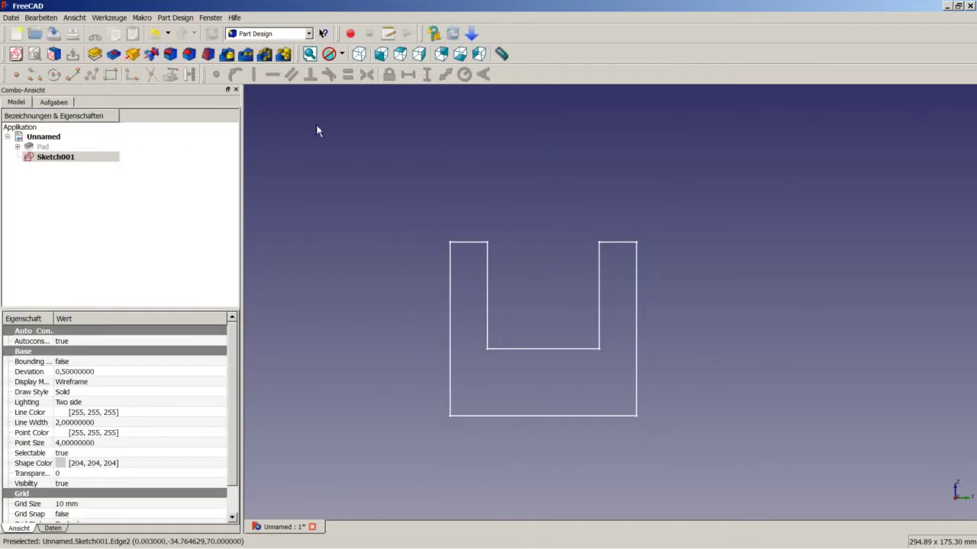
pyautogui.click(95, 55)
pyautogui.write('40')
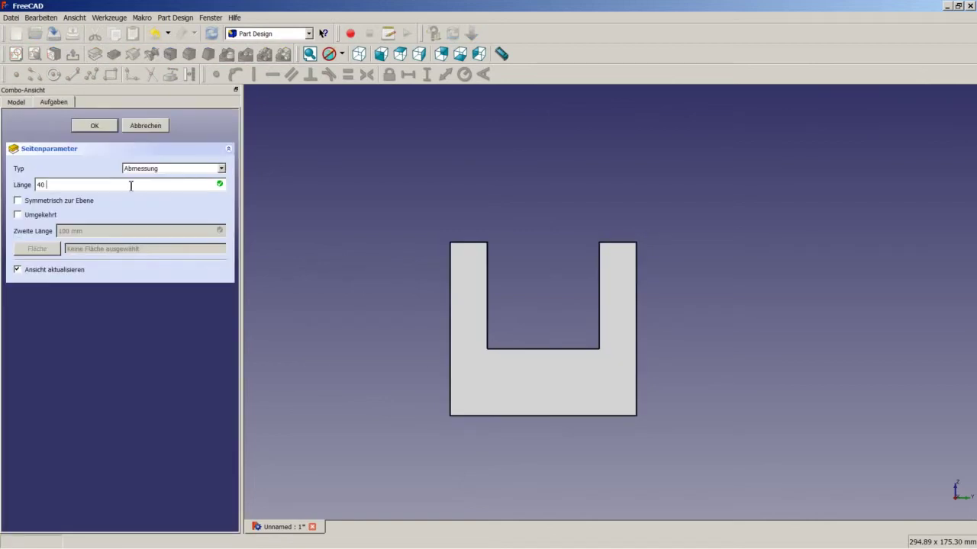
pyautogui.doubleClick(41, 185)
pyautogui.write('4')
pyautogui.click(78, 201)
pyautogui.click(107, 126)
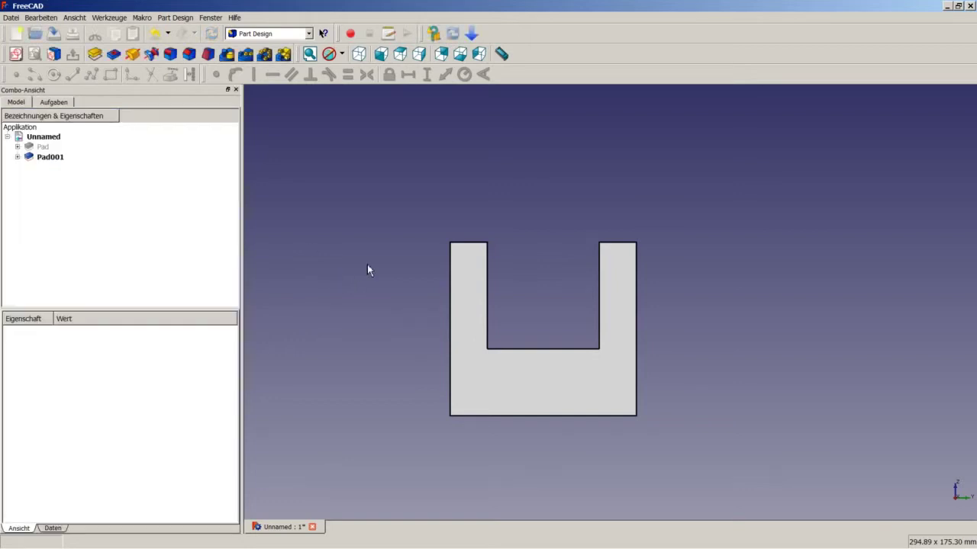
pyautogui.moveTo(367, 270)
pyautogui.mouseDown(button='middle')
pyautogui.moveTo(369, 204)
pyautogui.moveTo(508, 235)
pyautogui.moveTo(539, 178)
pyautogui.mouseUp(button='middle')
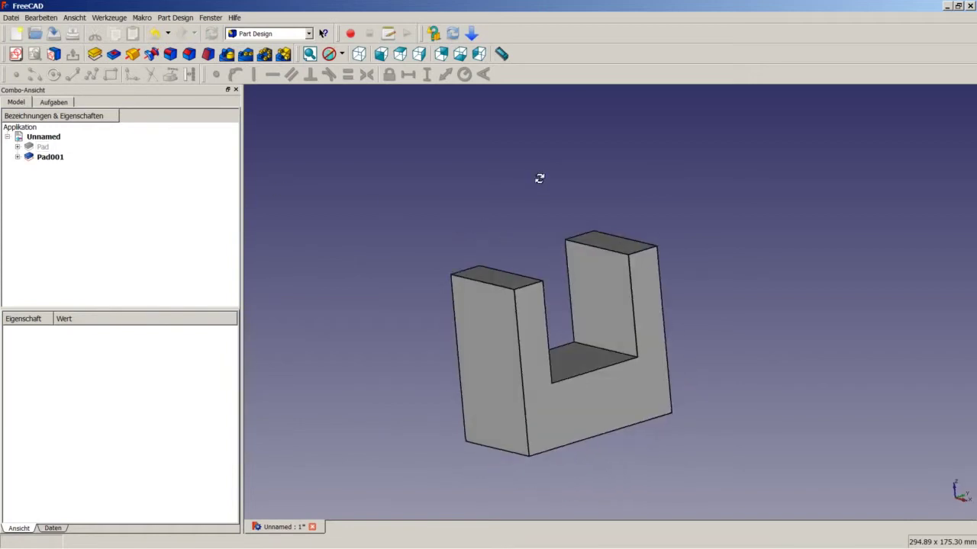
# Unhide the T-shaped base Pad, fit the model in isometric view, and save with Ctrl+S
pyautogui.click(42, 147)
pyautogui.rightClick(43, 147)
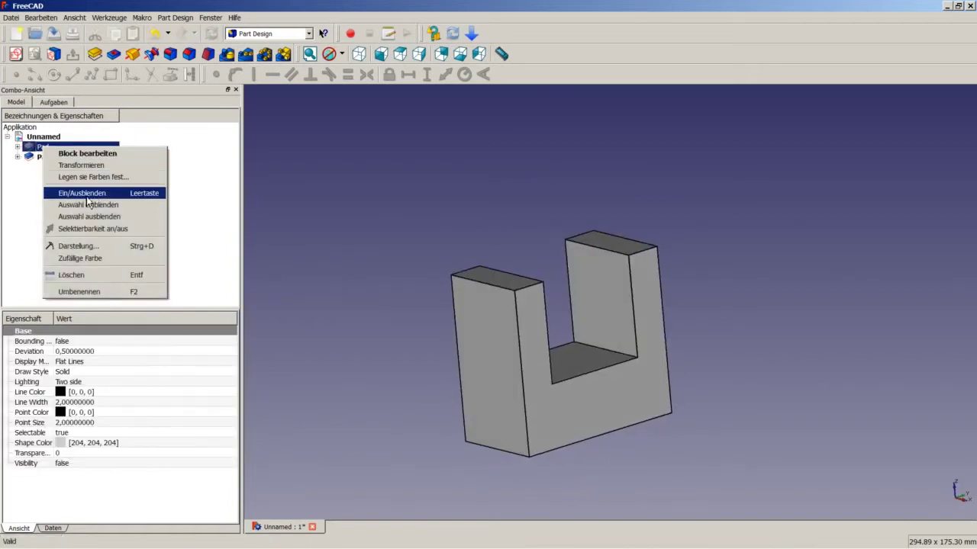
pyautogui.click(86, 196)
pyautogui.moveTo(370, 272)
pyautogui.mouseDown(button='middle')
pyautogui.moveTo(540, 251)
pyautogui.moveTo(584, 258)
pyautogui.moveTo(562, 203)
pyautogui.moveTo(602, 298)
pyautogui.moveTo(635, 257)
pyautogui.moveTo(602, 201)
pyautogui.moveTo(530, 274)
pyautogui.moveTo(545, 277)
pyautogui.mouseUp(button='middle')
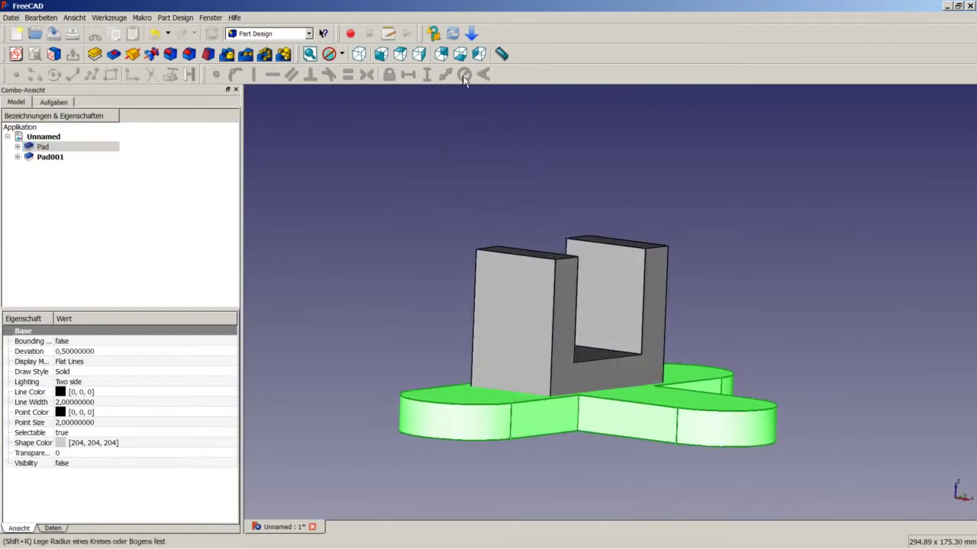
pyautogui.click(359, 53)
pyautogui.rightClick(440, 269)
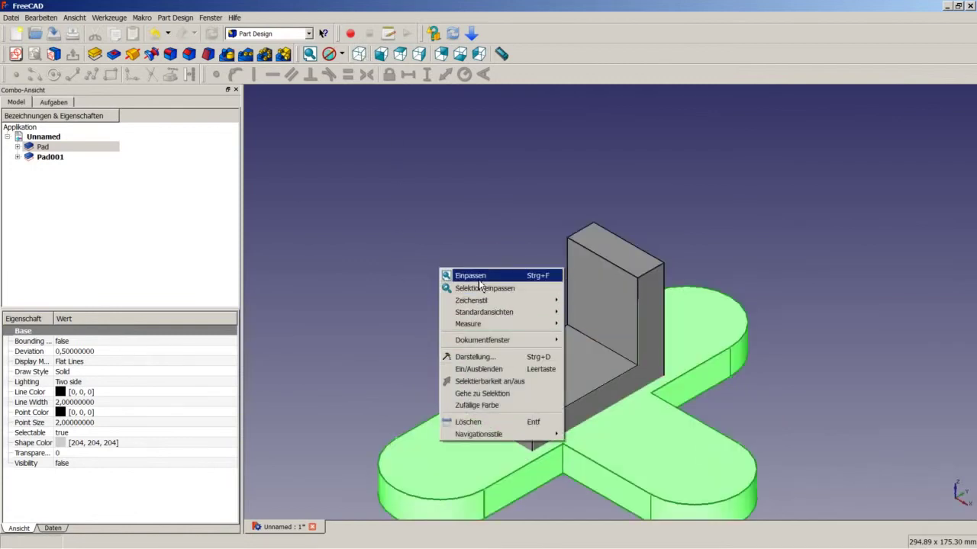
pyautogui.click(479, 277)
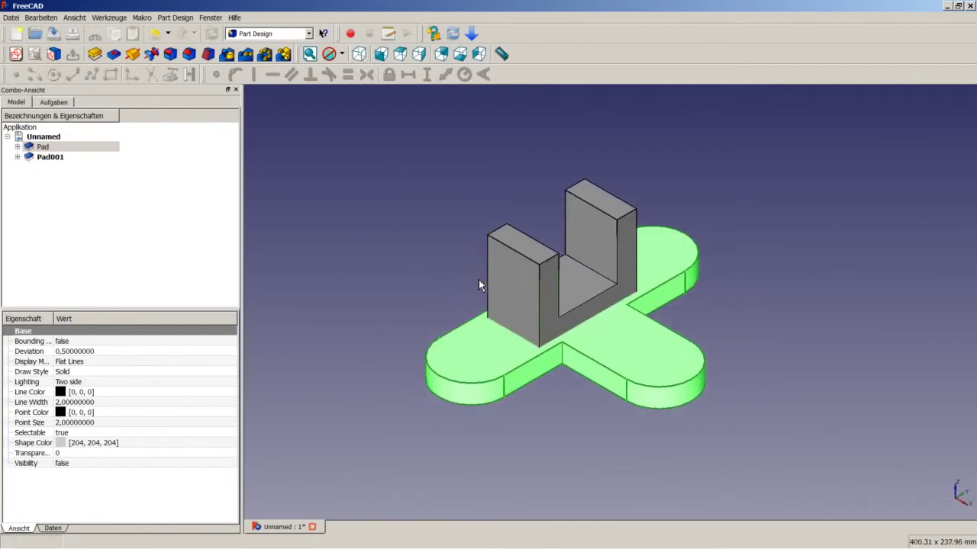
pyautogui.click(389, 258)
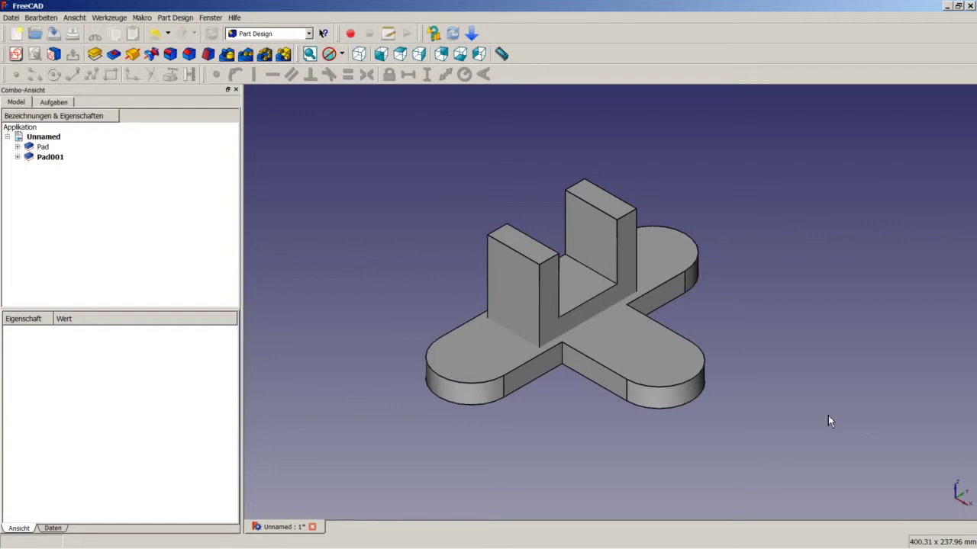
pyautogui.hotkey('ctrl', 's')
# Switch to the Part workbench and show the model as wireframe
pyautogui.click(309, 35)
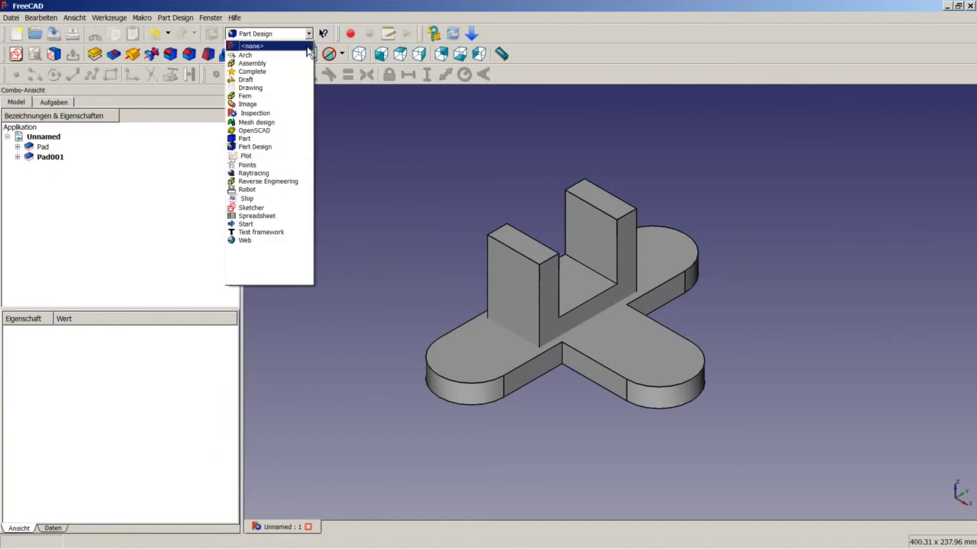
pyautogui.click(270, 140)
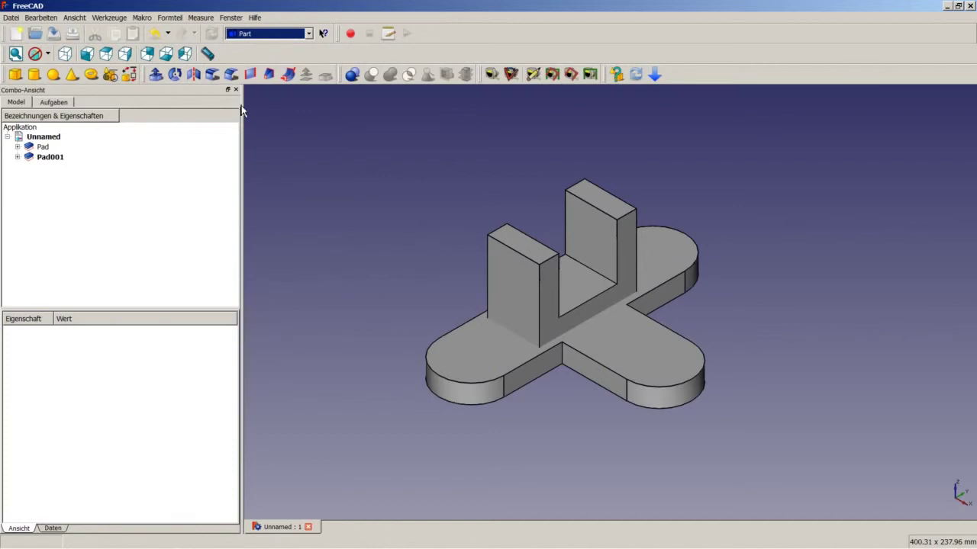
pyautogui.click(48, 53)
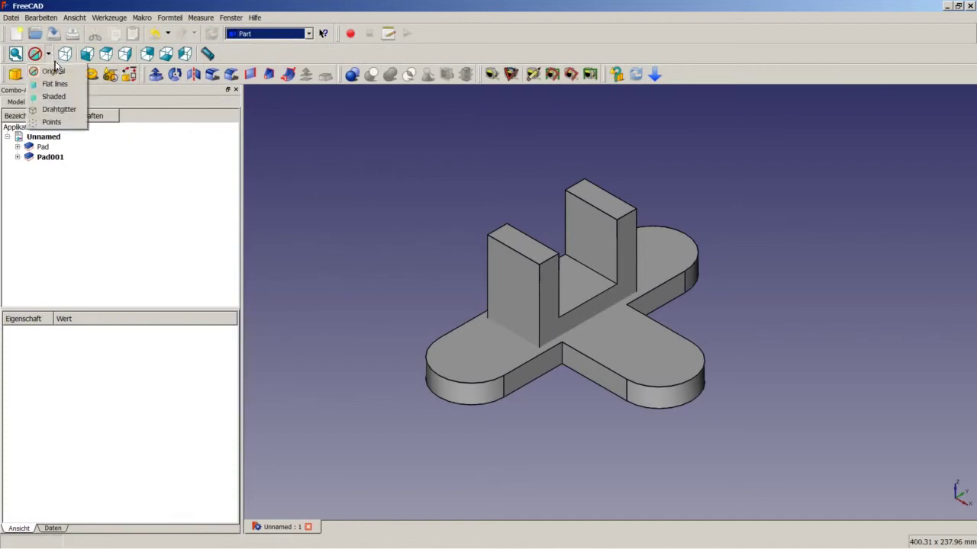
pyautogui.click(57, 111)
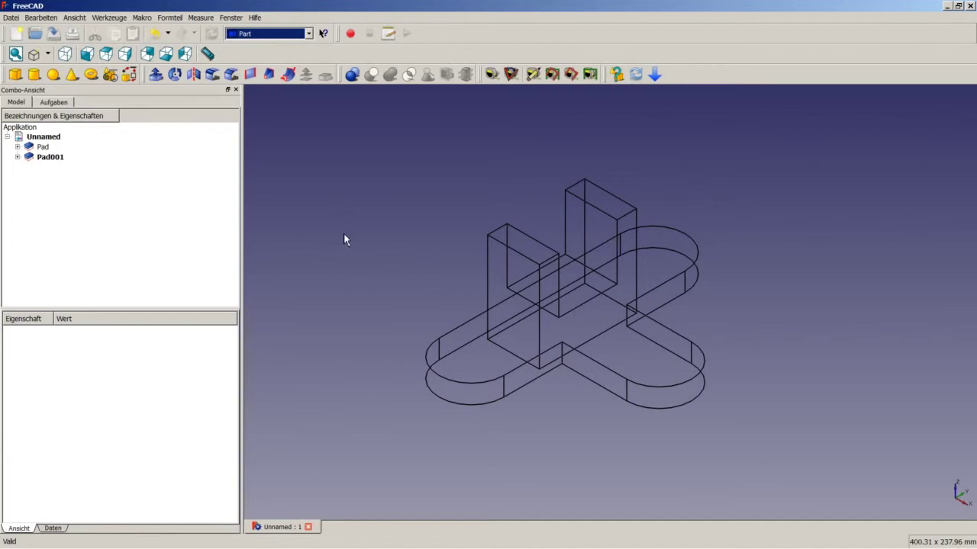
# Add a cylinder with height 17 mm and radius 20 mm
pyautogui.click(34, 74)
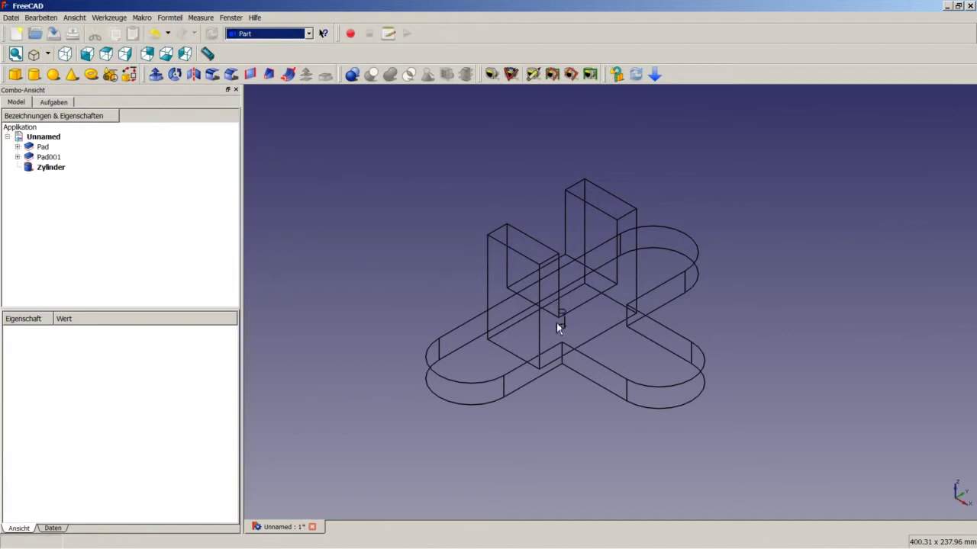
pyautogui.click(57, 170)
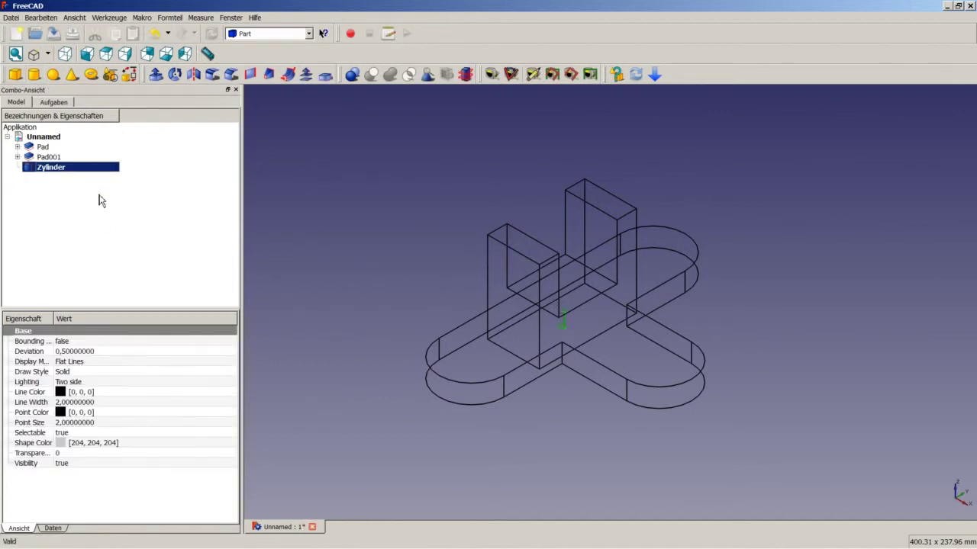
pyautogui.click(53, 530)
pyautogui.click(91, 381)
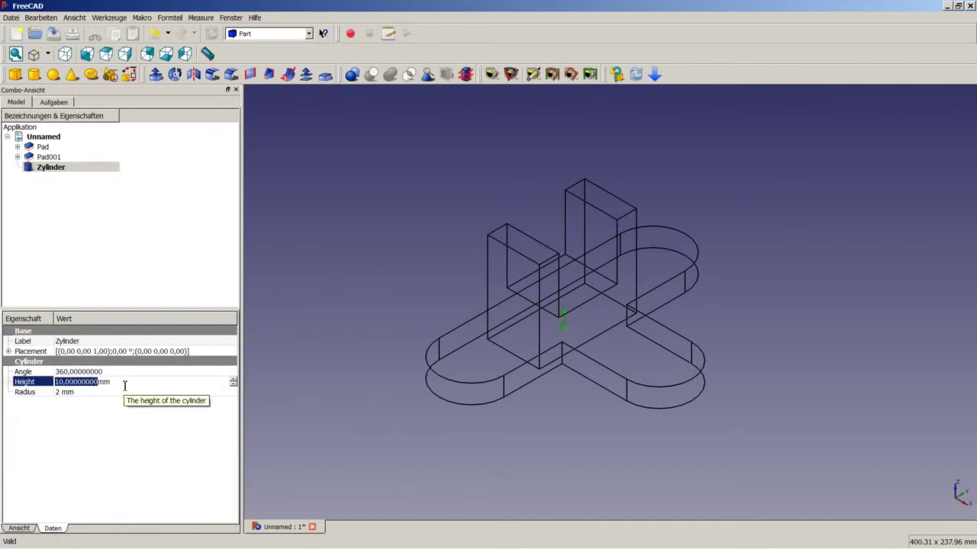
pyautogui.write('1')
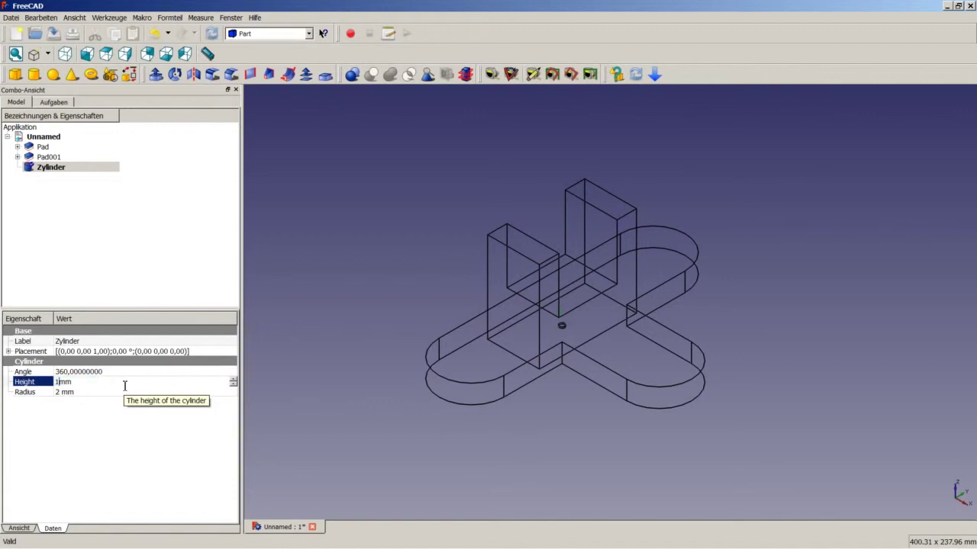
pyautogui.write('7')
pyautogui.press('Return')
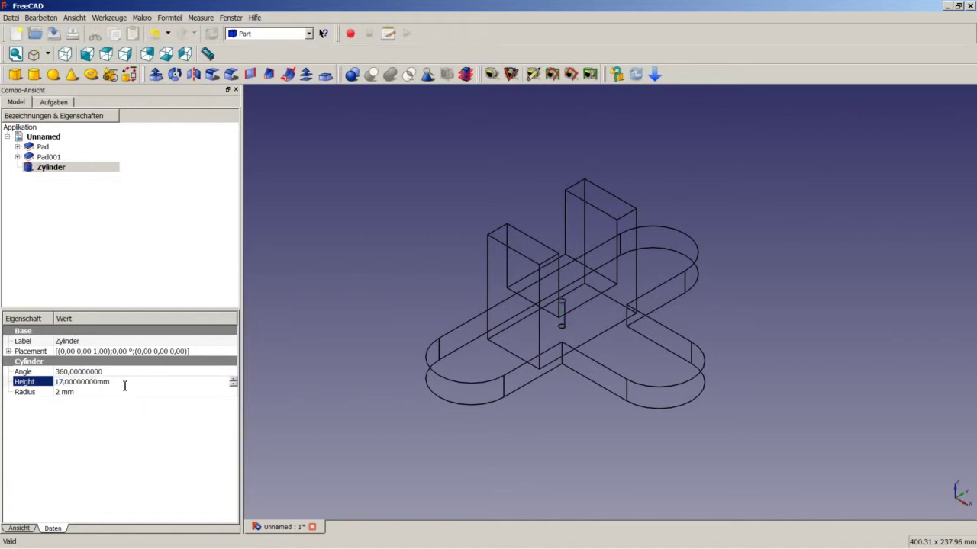
pyautogui.click(122, 392)
pyautogui.write('20')
pyautogui.press('Return')
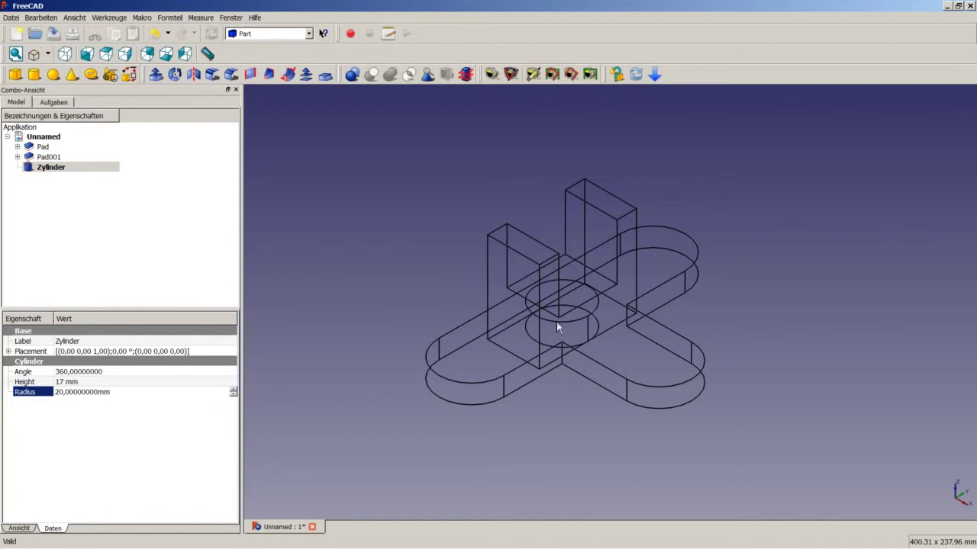
# Place the cylinder at Y -70 in the base's lower rounded end
pyautogui.click(227, 352)
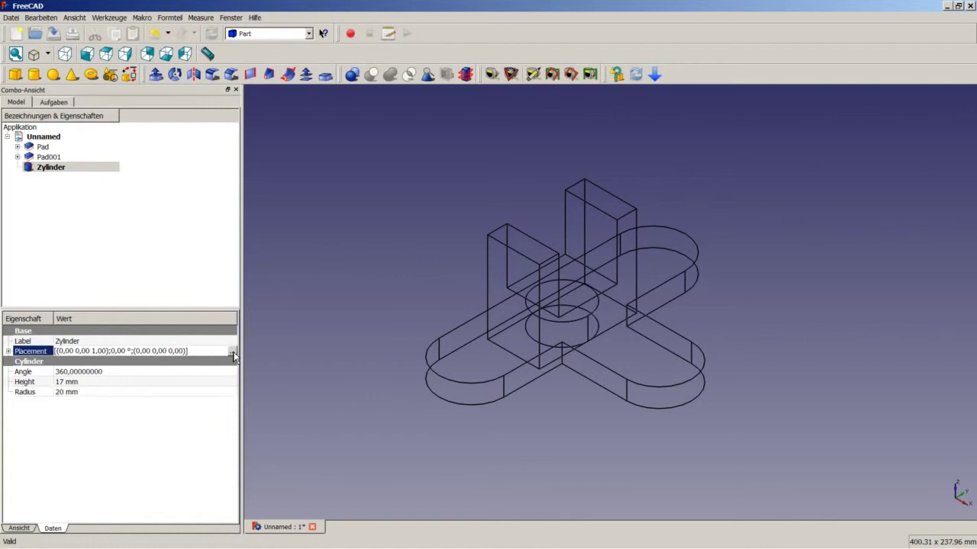
pyautogui.click(233, 352)
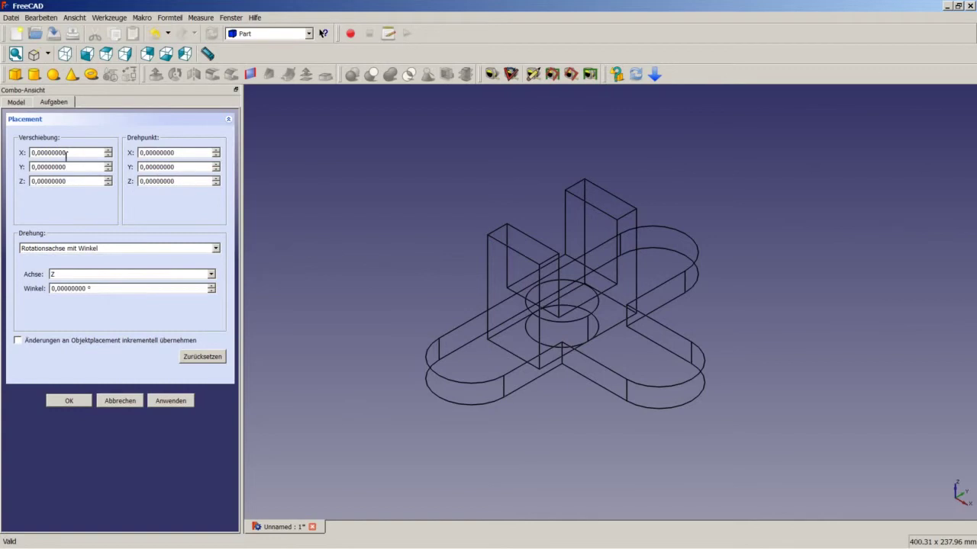
pyautogui.moveTo(68, 166); pyautogui.dragTo(14, 169)
pyautogui.write('-7')
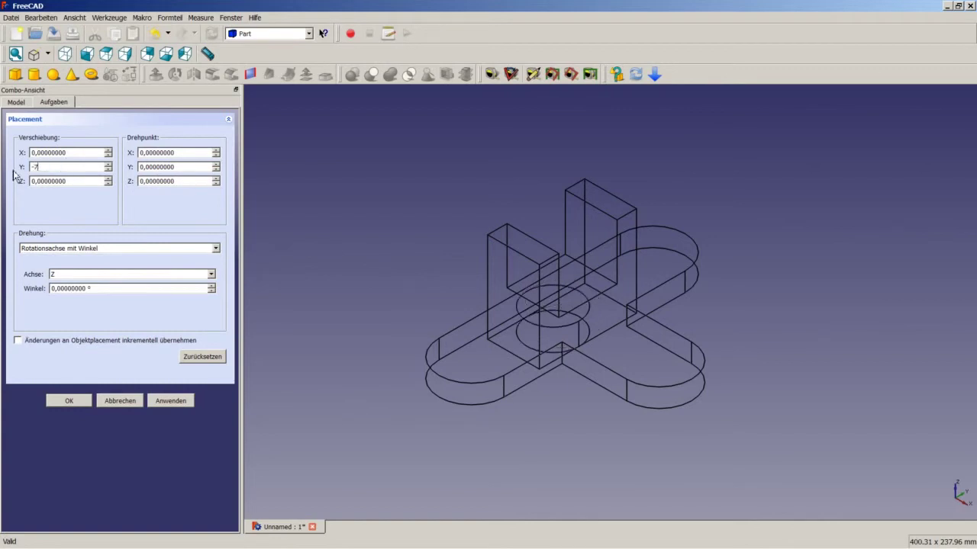
pyautogui.write('0')
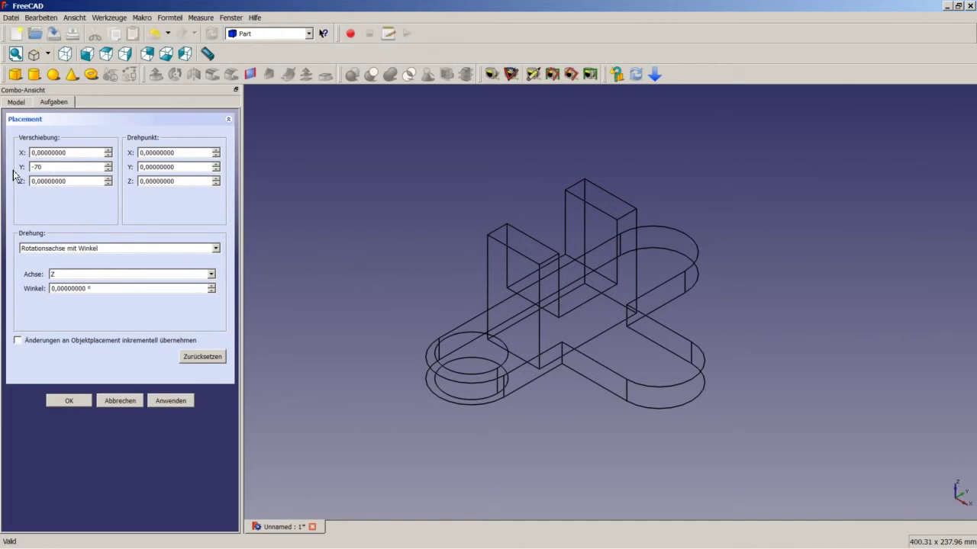
pyautogui.click(78, 402)
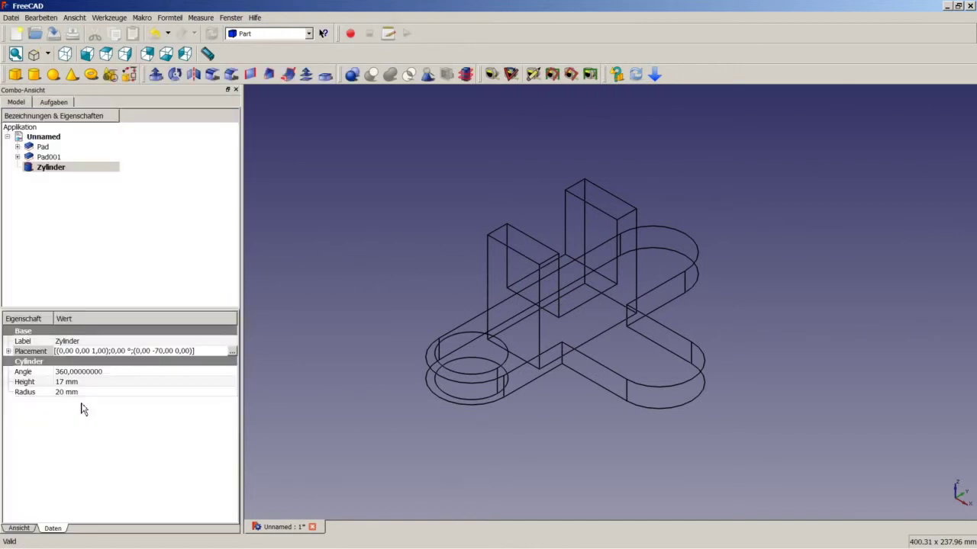
pyautogui.click(319, 284)
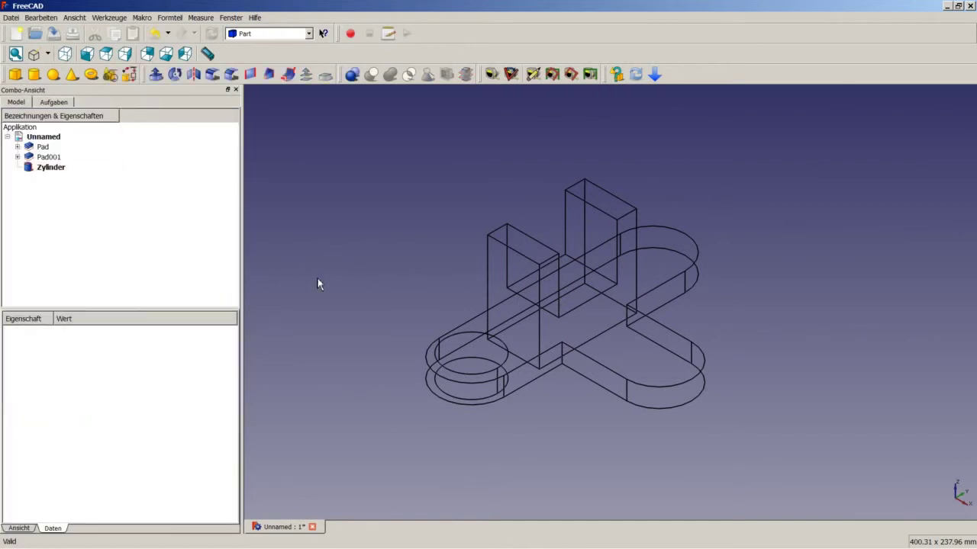
# Add Zylinder001 with height 17 mm and radius 20 mm
pyautogui.click(34, 74)
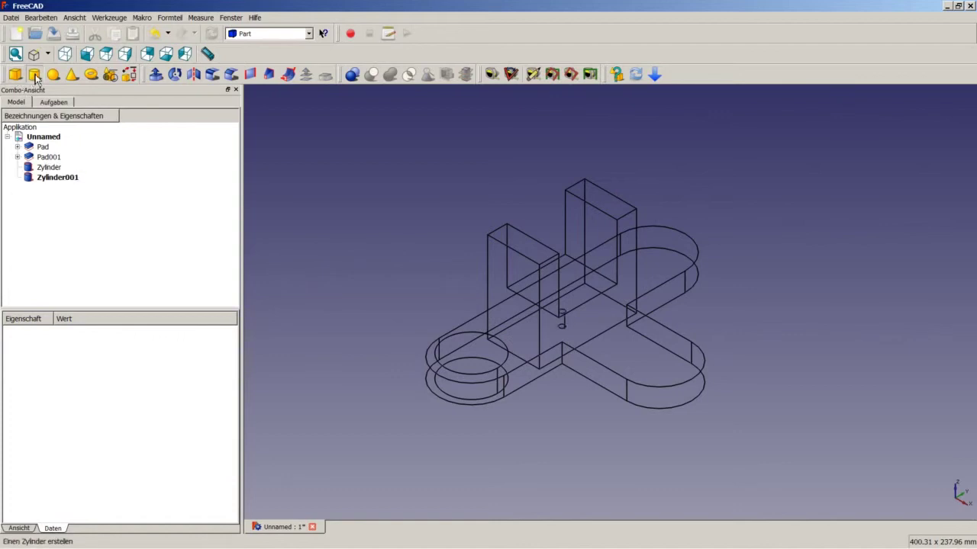
pyautogui.click(66, 180)
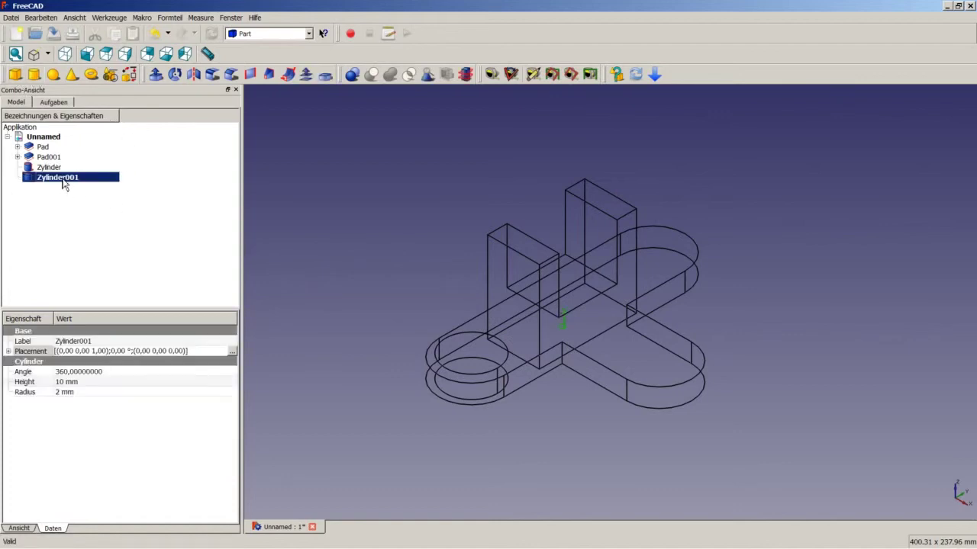
pyautogui.click(82, 383)
pyautogui.write('1')
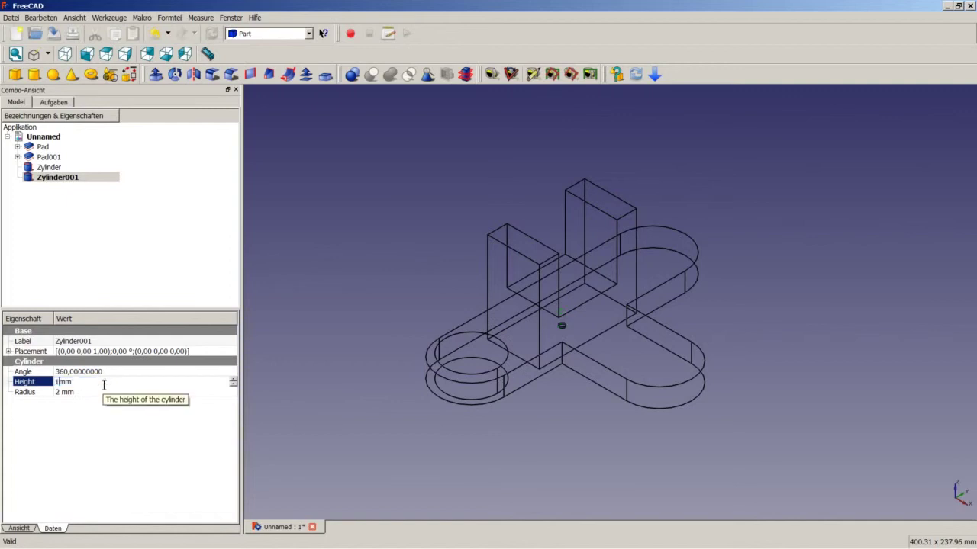
pyautogui.write('7')
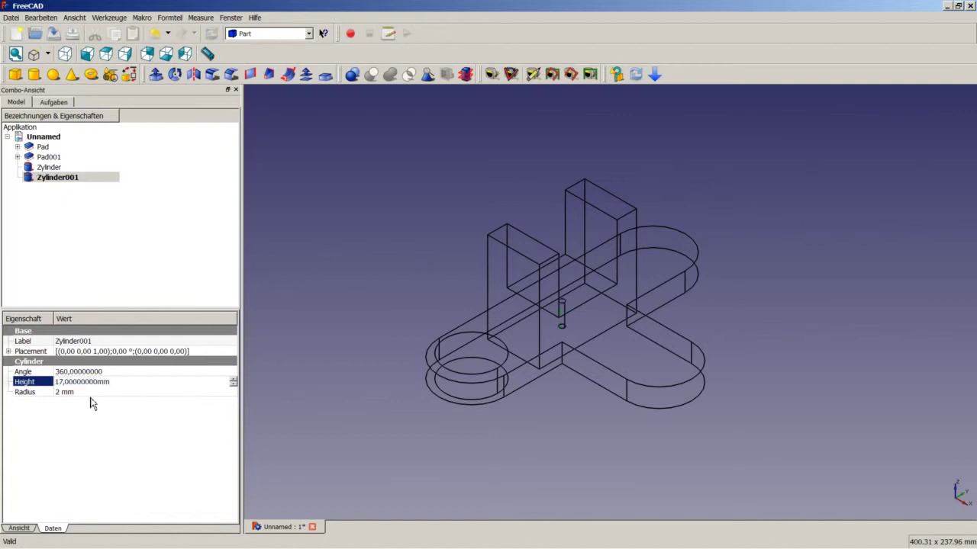
pyautogui.click(92, 395)
pyautogui.write('20')
pyautogui.press('Return')
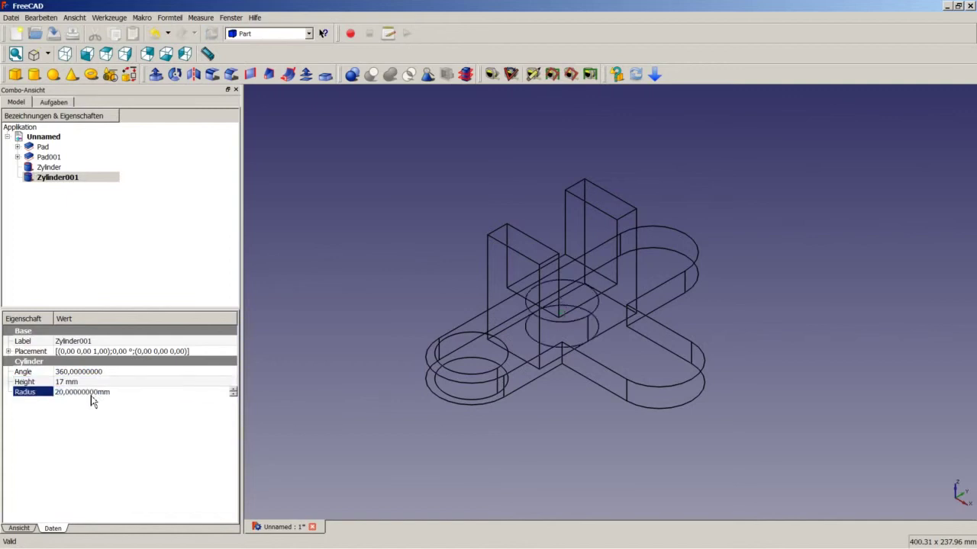
# Place Zylinder001 at Y 70 on the opposite rounded end
pyautogui.click(160, 352)
pyautogui.click(232, 354)
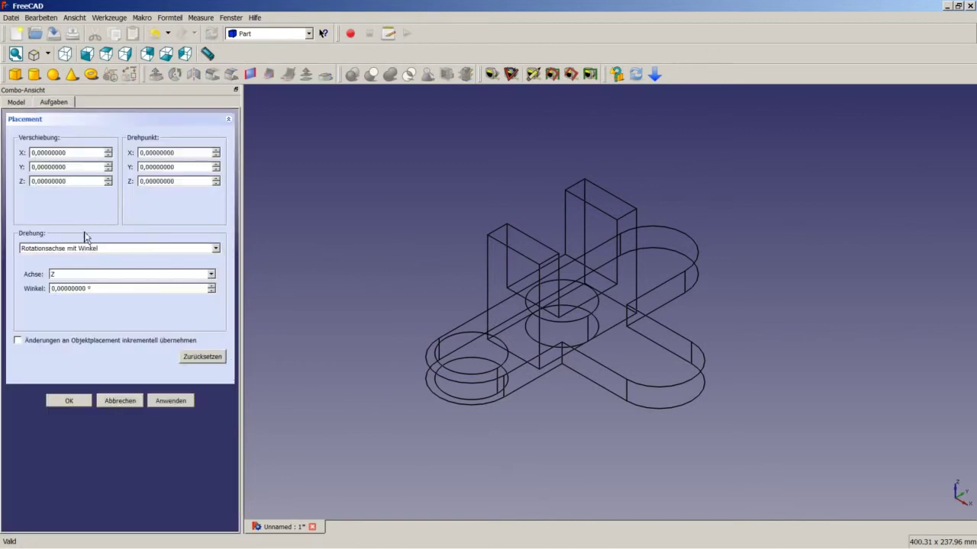
pyautogui.moveTo(72, 168); pyautogui.dragTo(18, 161)
pyautogui.write('70')
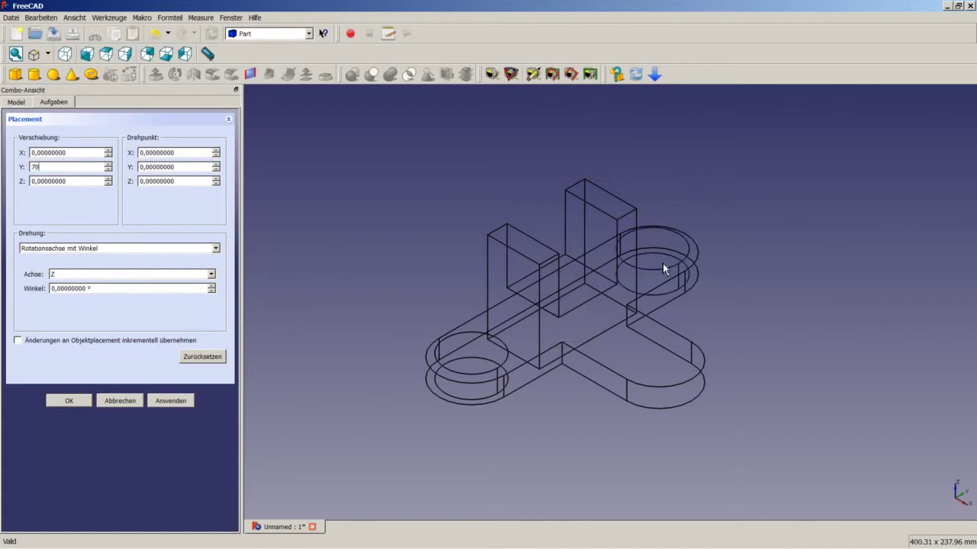
pyautogui.press('Return')
pyautogui.click(77, 400)
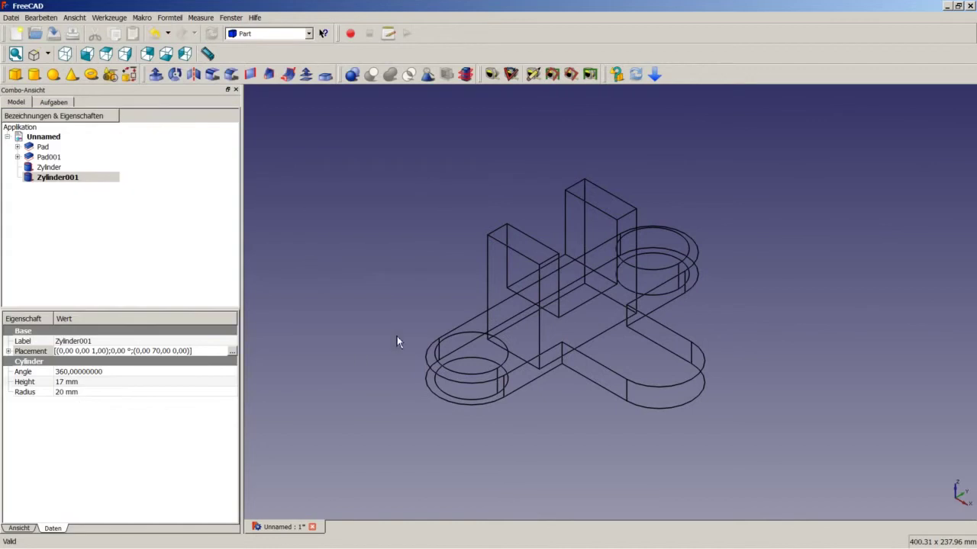
pyautogui.click(334, 306)
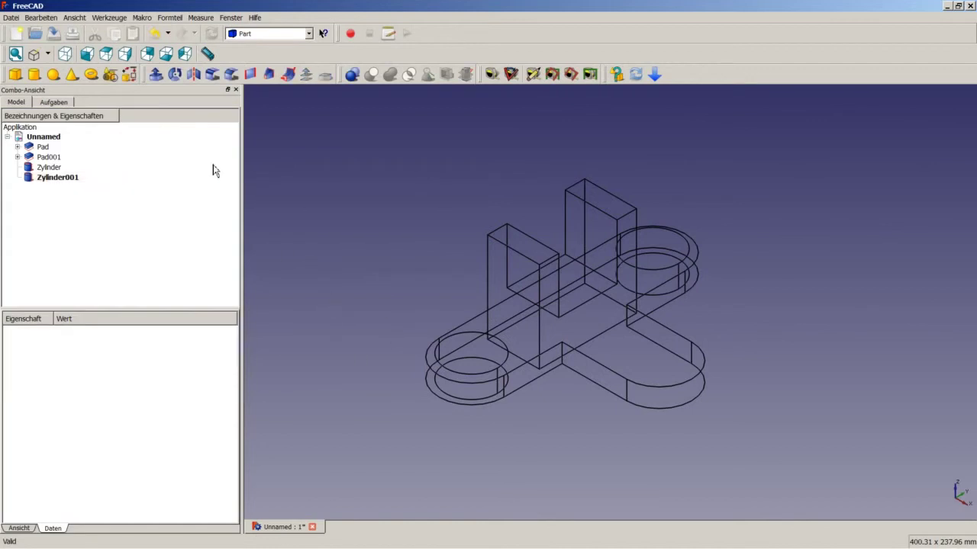
# Add Zylinder002 with height 17 mm and radius 20 mm
pyautogui.click(34, 74)
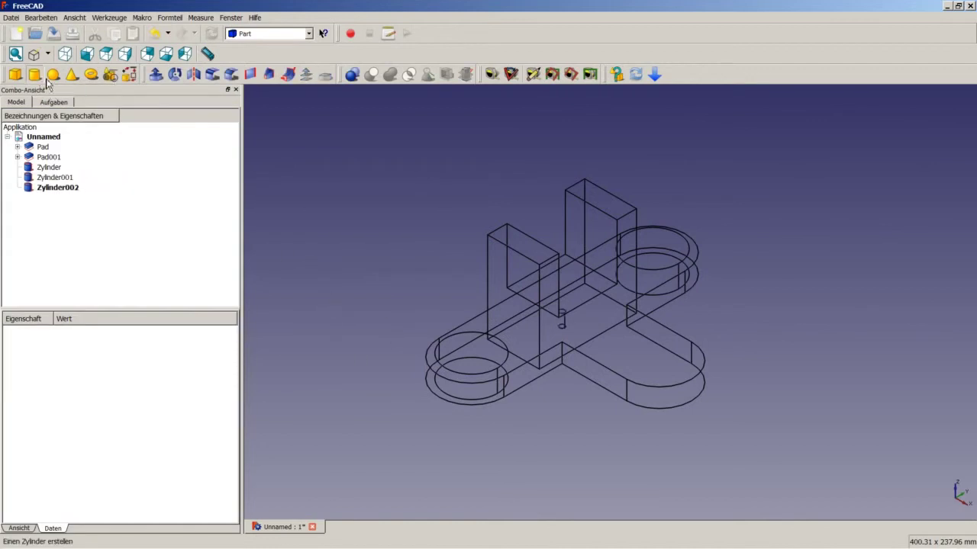
pyautogui.click(71, 188)
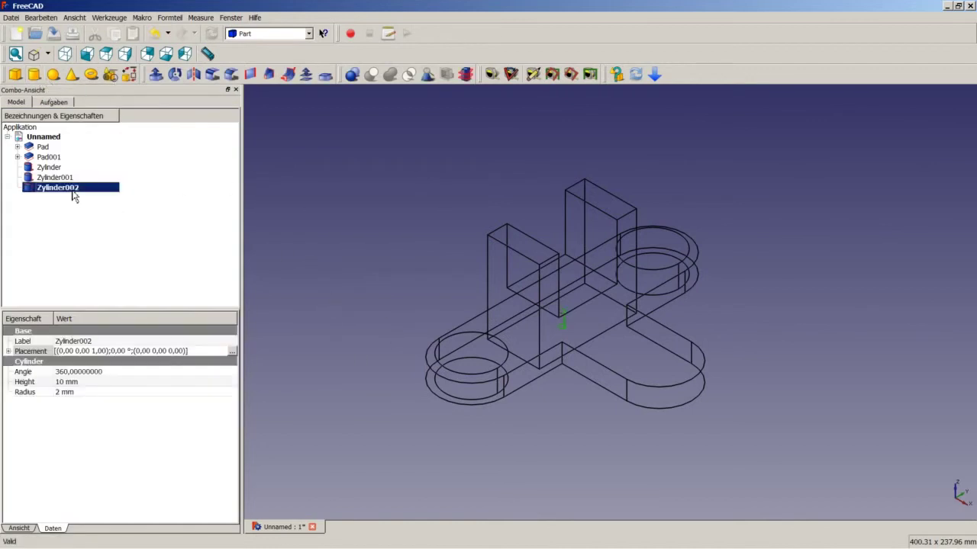
pyautogui.click(89, 383)
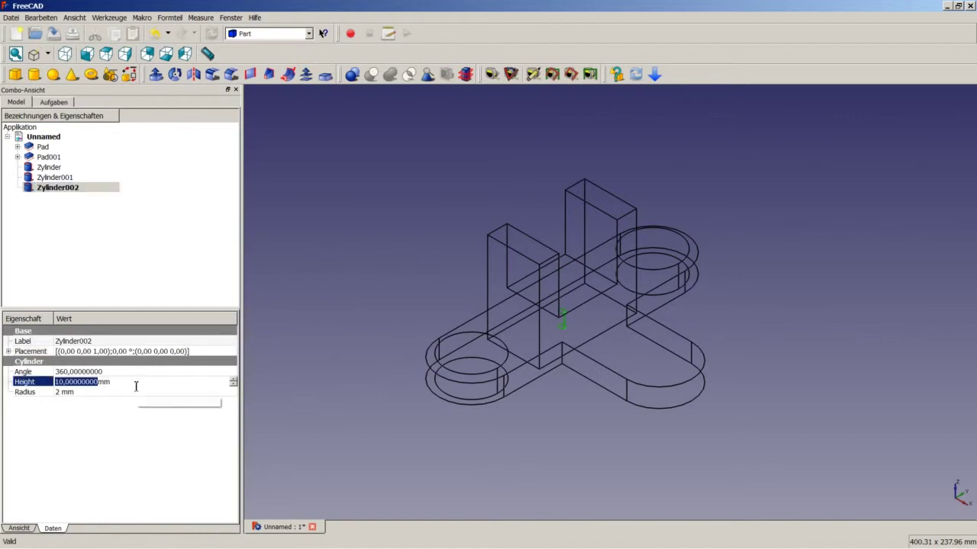
pyautogui.write('17')
pyautogui.press('Return')
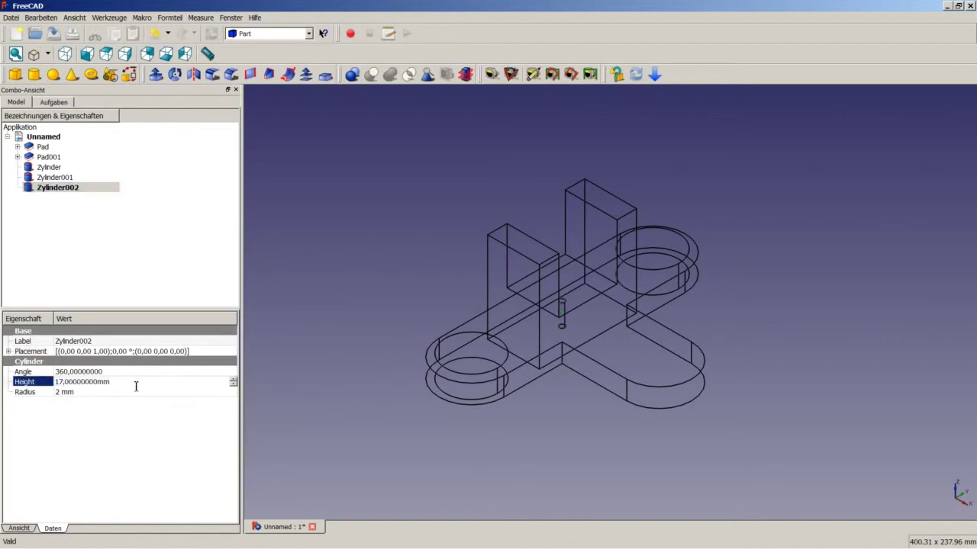
pyautogui.click(134, 393)
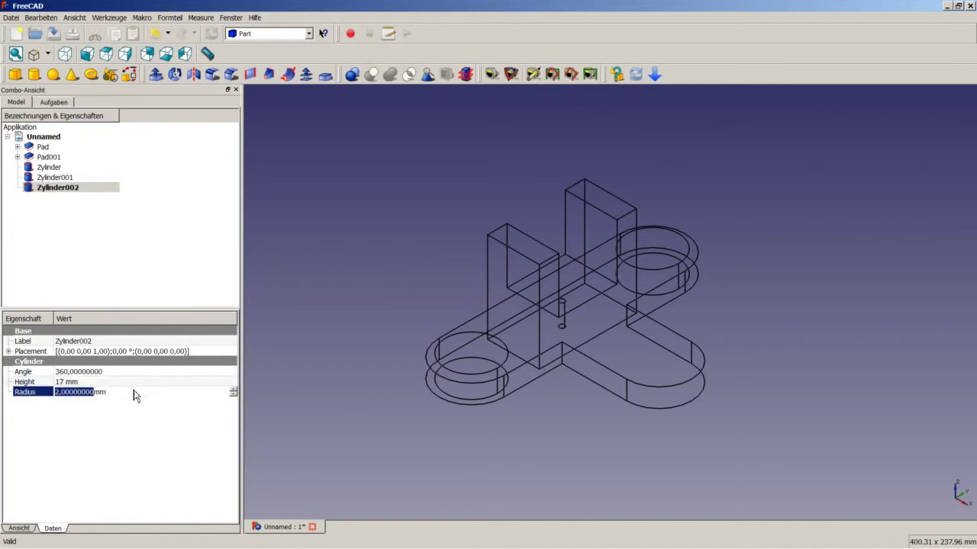
pyautogui.write('20')
pyautogui.press('Return')
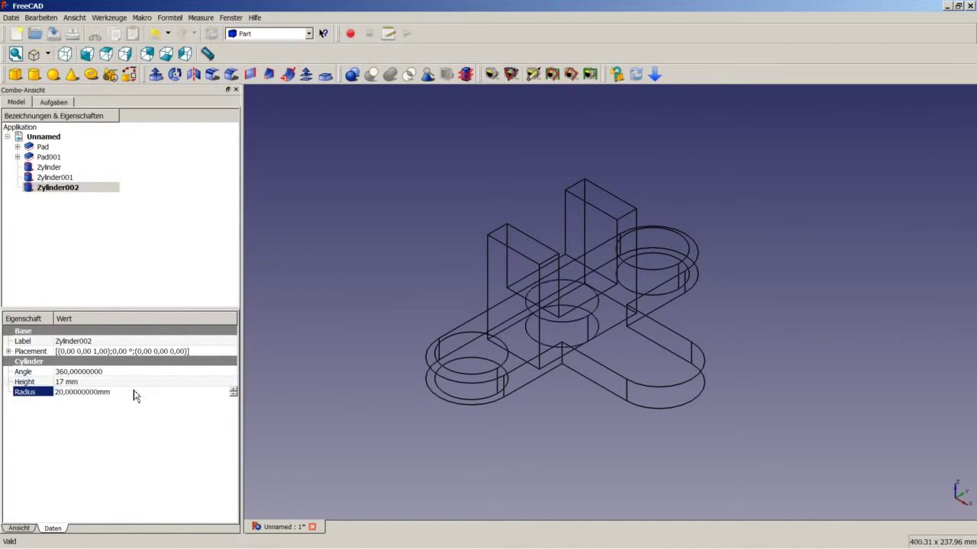
pyautogui.click(131, 381)
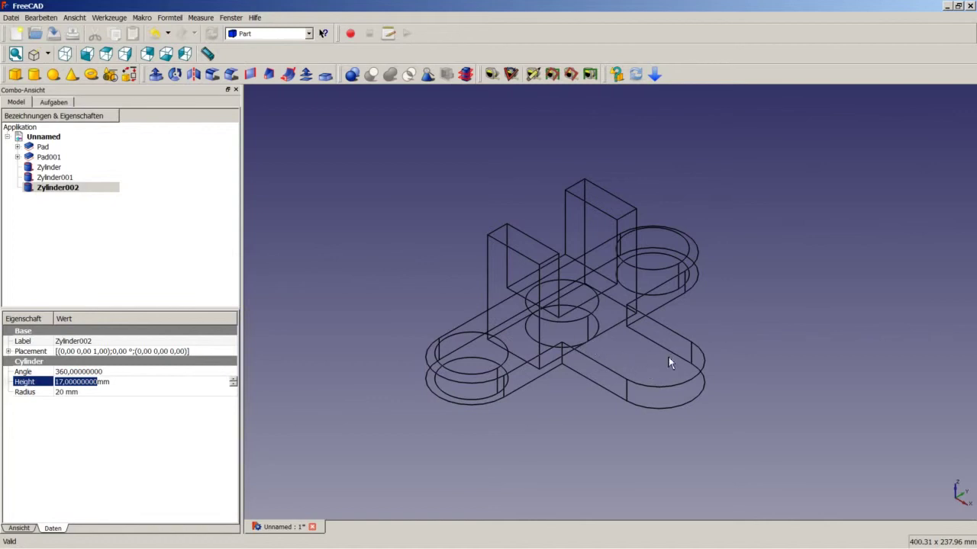
# Place Zylinder002 at X 75 on the T's side end and add a fourth cylinder
pyautogui.click(196, 353)
pyautogui.click(233, 352)
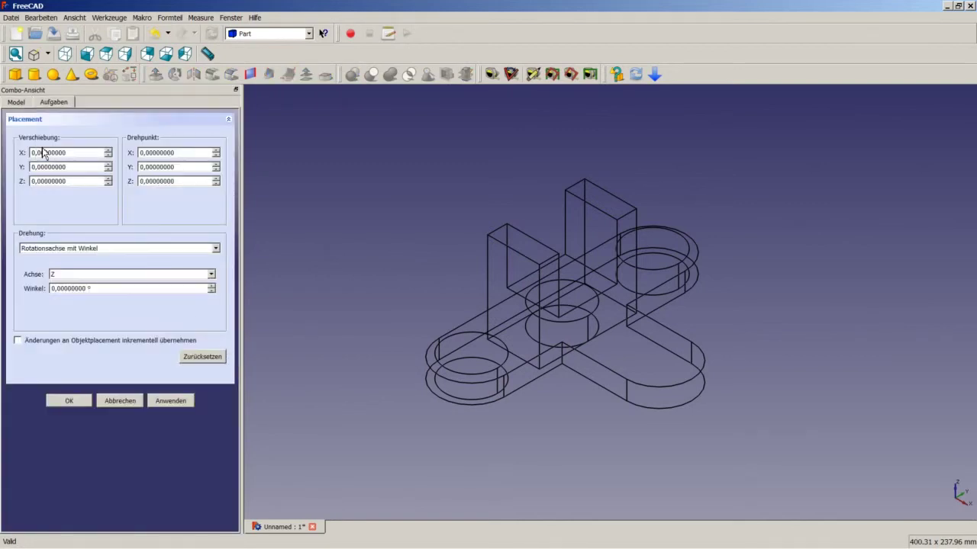
pyautogui.moveTo(81, 155); pyautogui.dragTo(30, 155)
pyautogui.write('75')
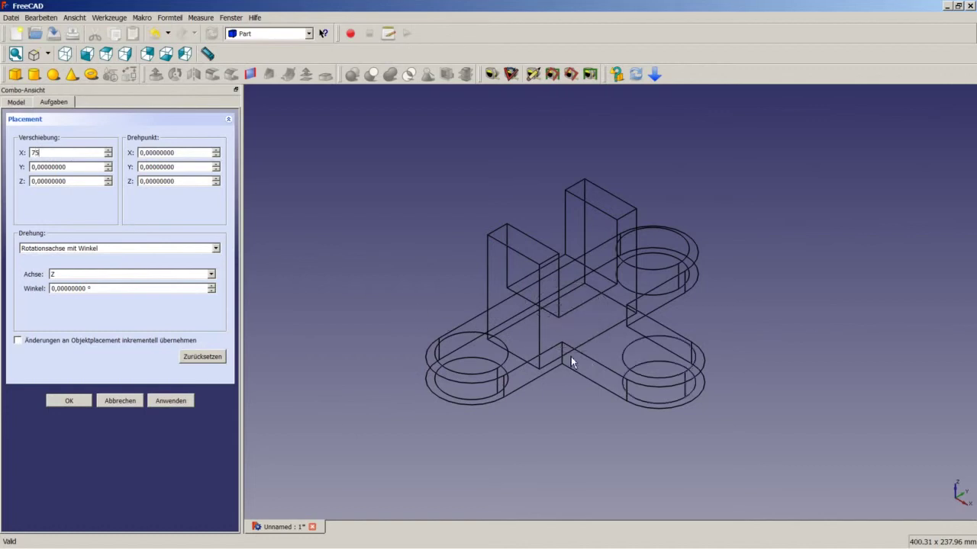
pyautogui.click(76, 400)
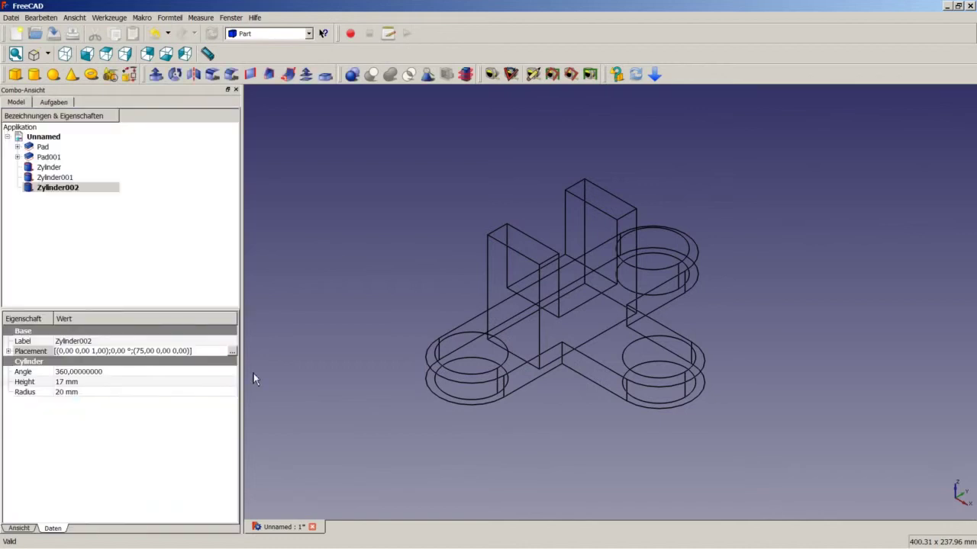
pyautogui.click(303, 333)
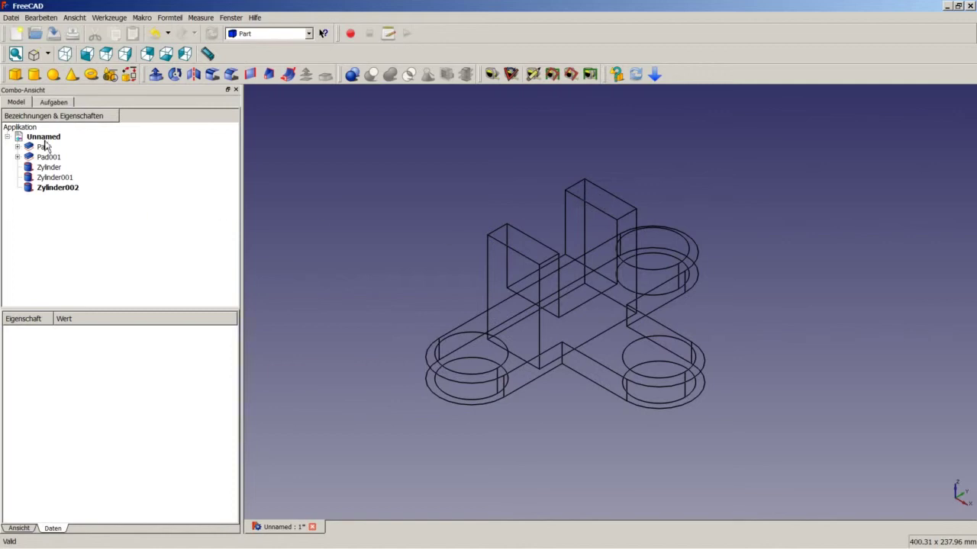
pyautogui.click(34, 75)
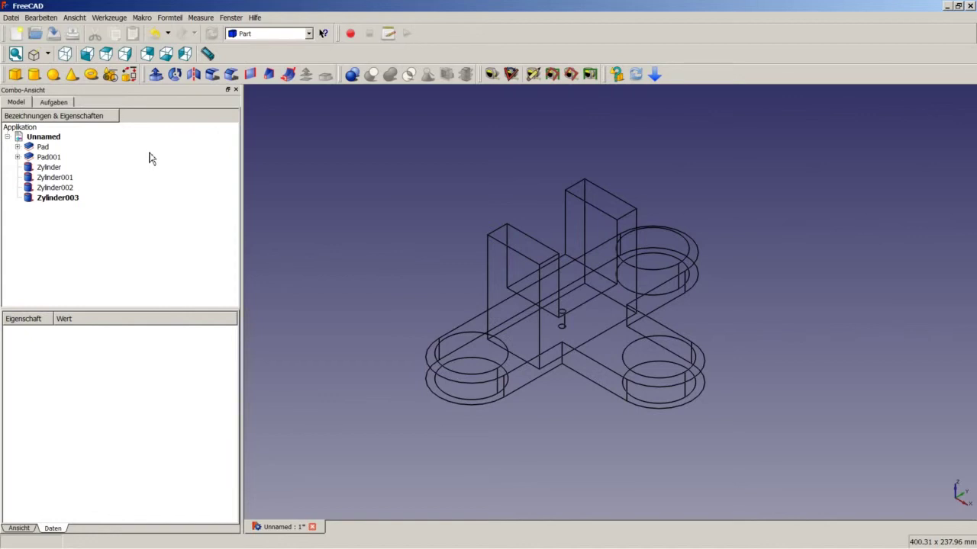
# Set Zylinder003's height and radius to 20 mm
pyautogui.click(52, 198)
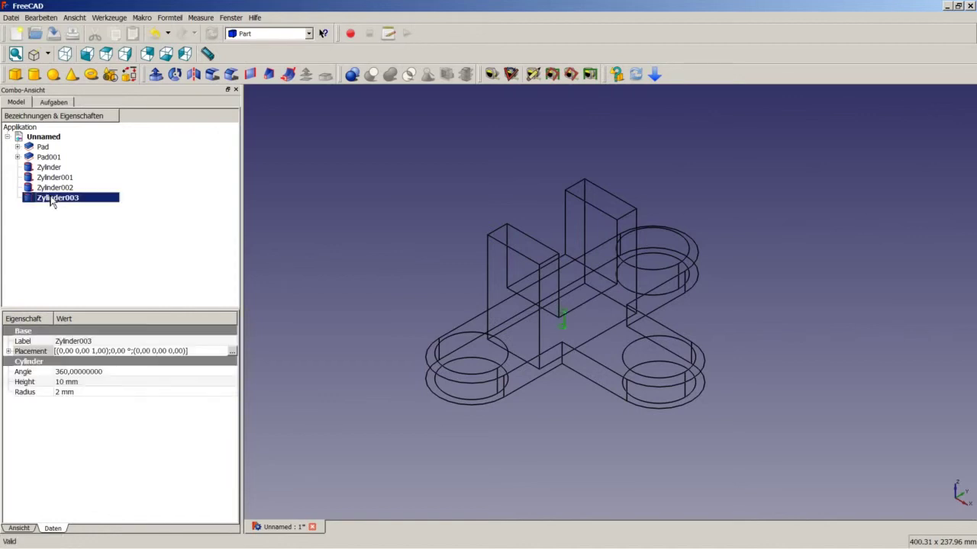
pyautogui.click(90, 382)
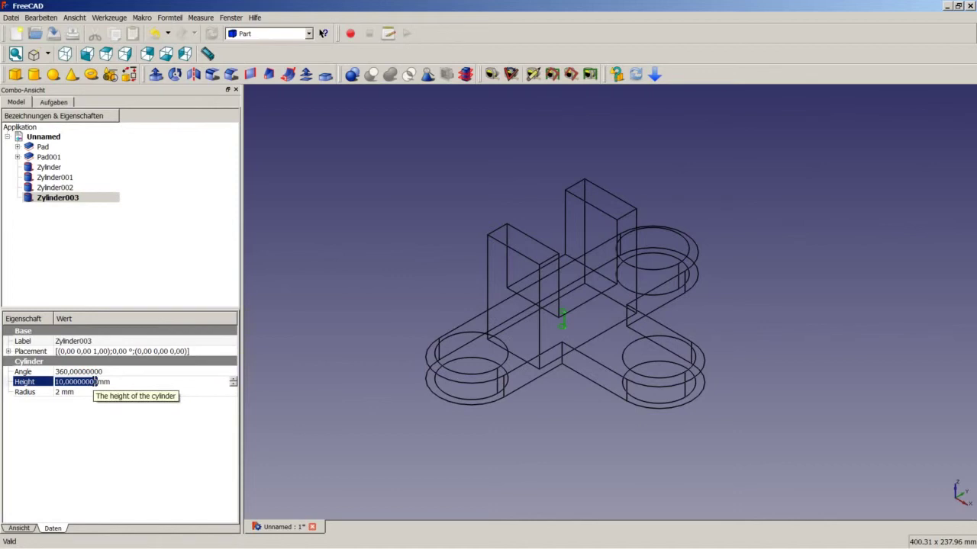
pyautogui.write('20')
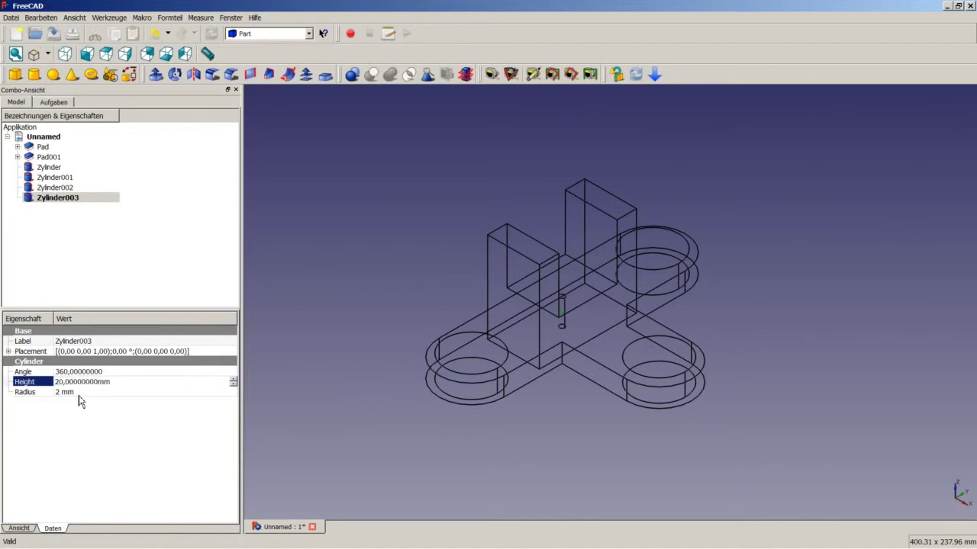
pyautogui.click(79, 396)
pyautogui.write('0')
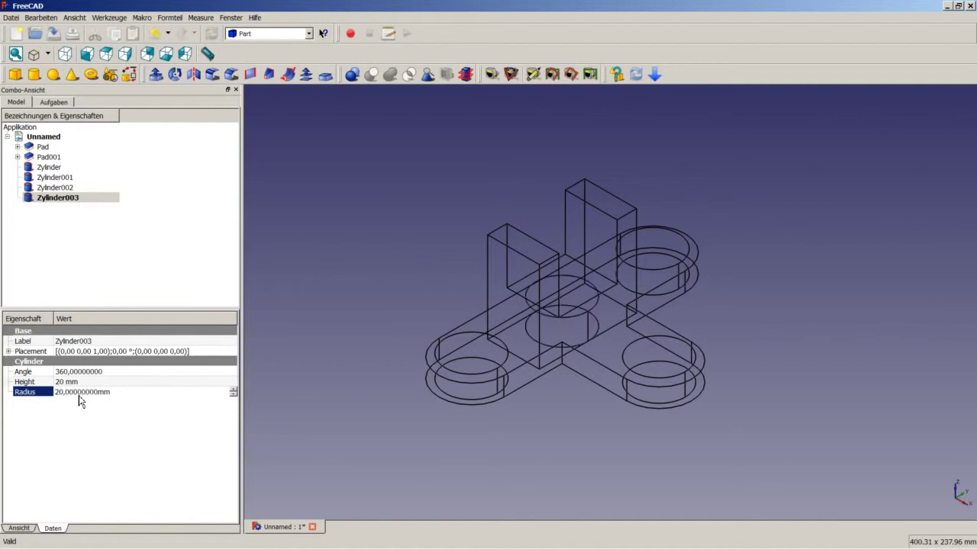
# Rotate Zylinder003 90° about the X axis in its Placement
pyautogui.click(118, 352)
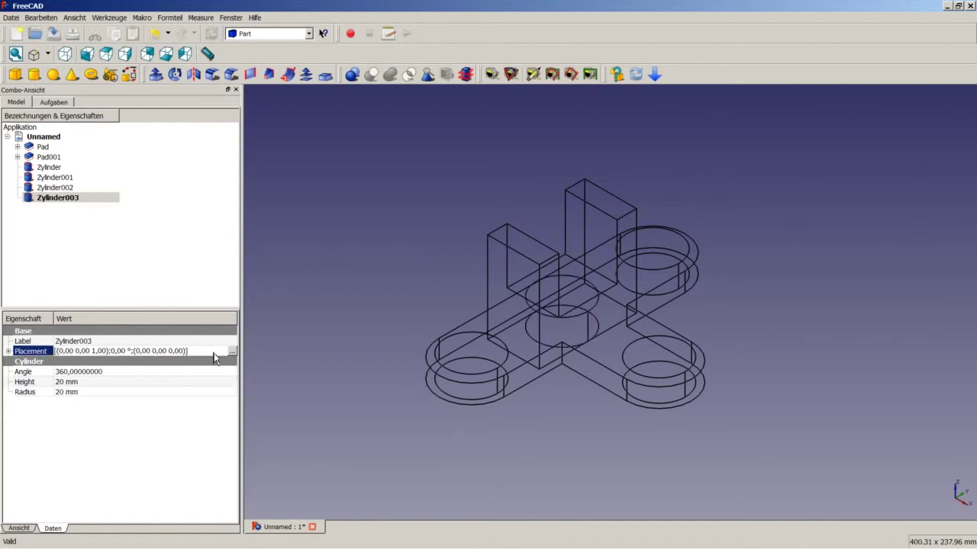
pyautogui.click(234, 352)
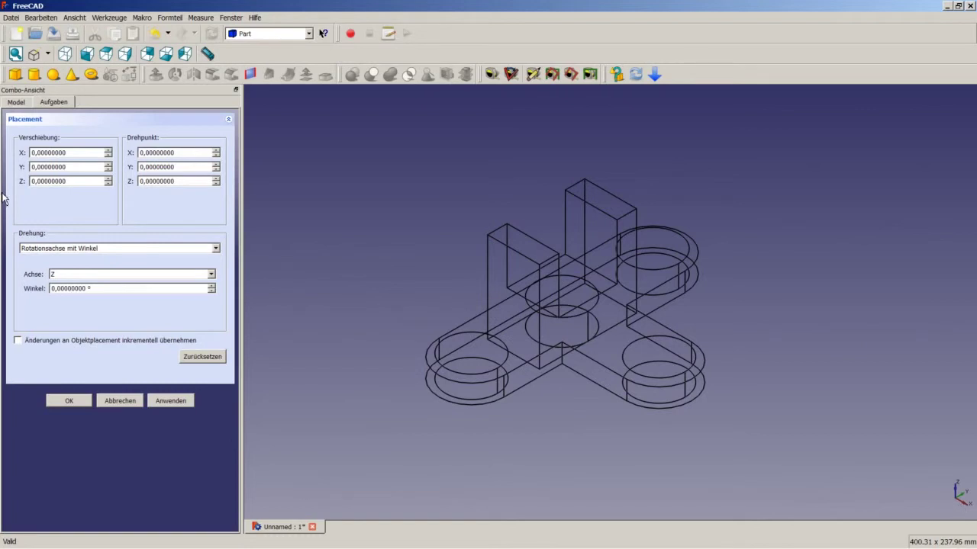
pyautogui.click(75, 276)
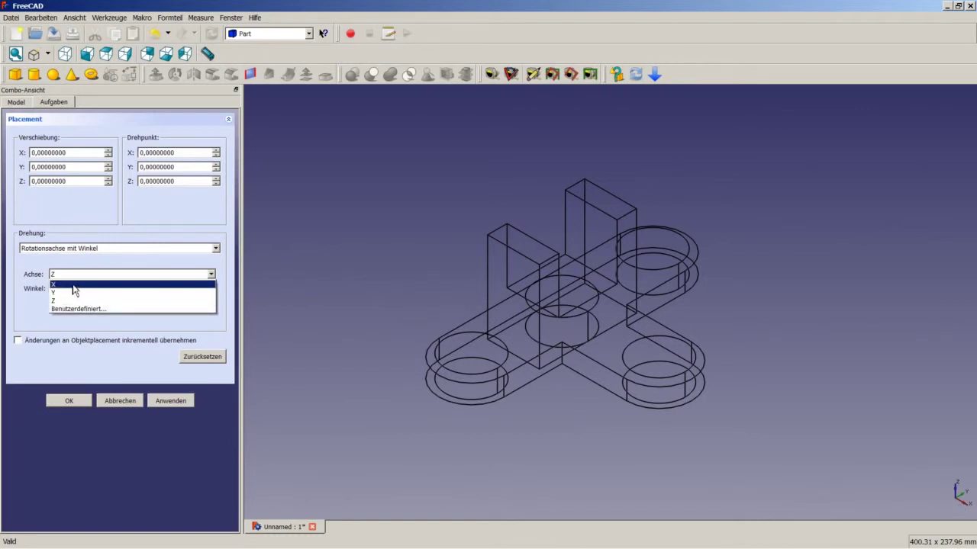
pyautogui.click(76, 287)
pyautogui.press('Tab')
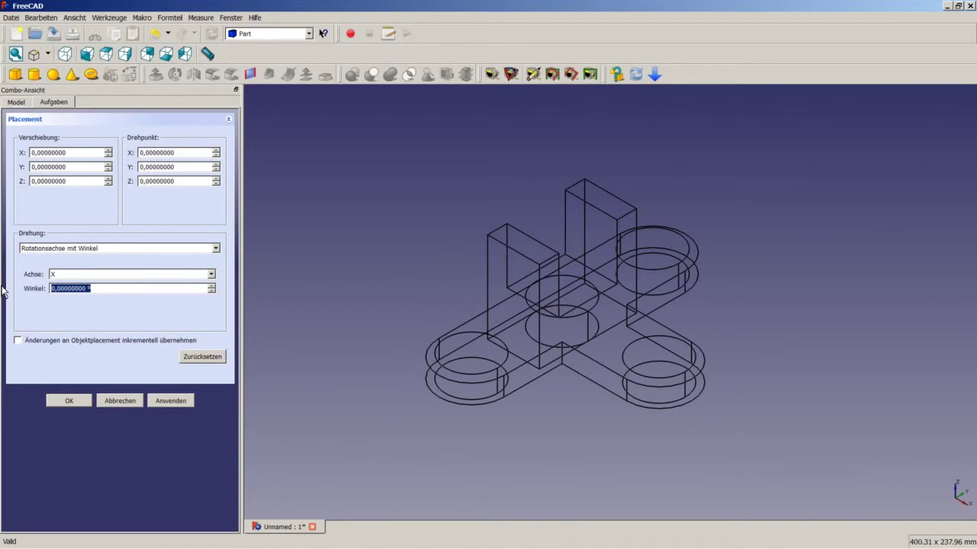
pyautogui.write('90')
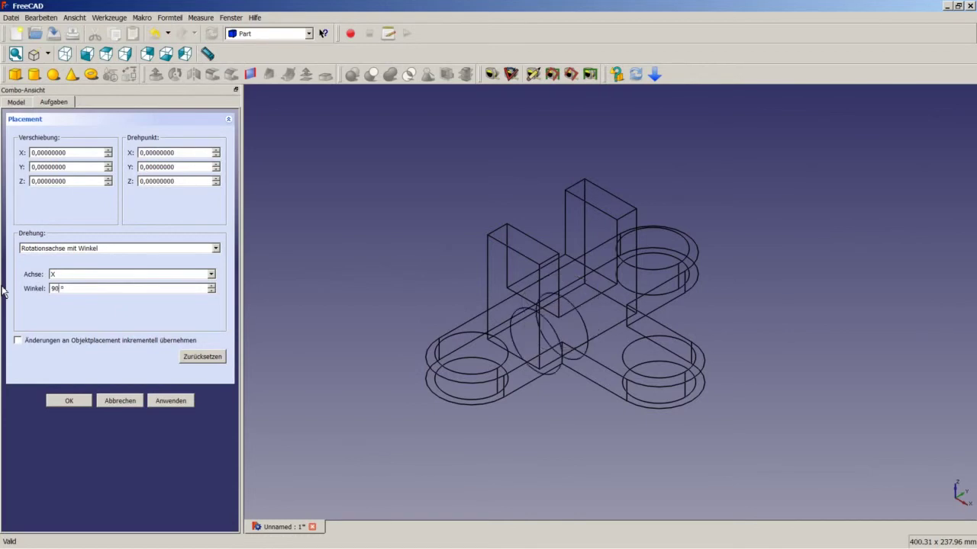
pyautogui.click(77, 401)
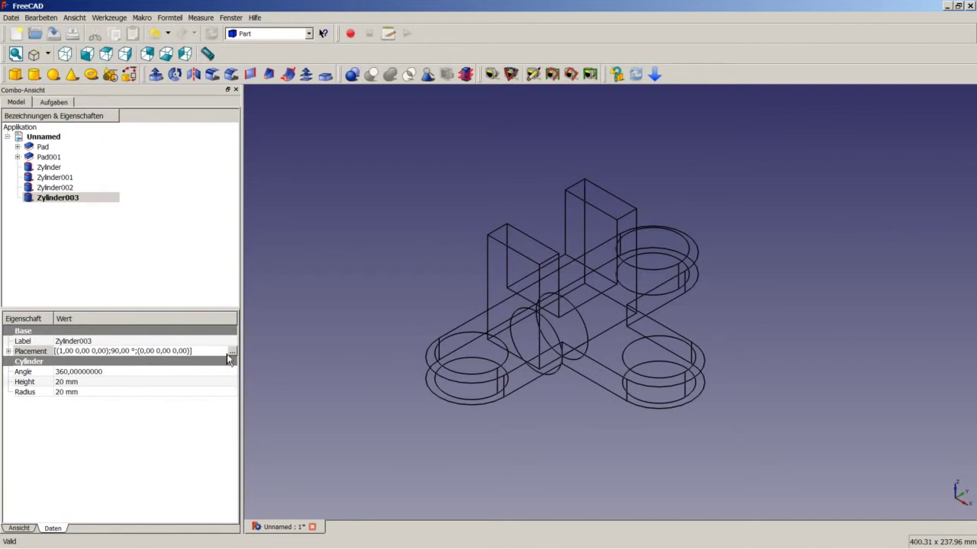
# Raise Zylinder003 to Z 70 between the fork arms
pyautogui.click(233, 351)
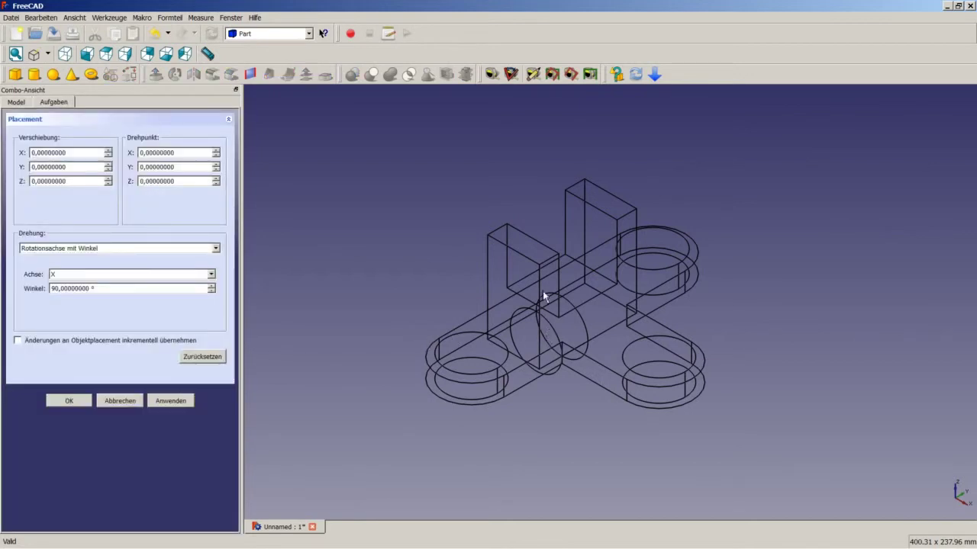
pyautogui.doubleClick(75, 184)
pyautogui.write('70')
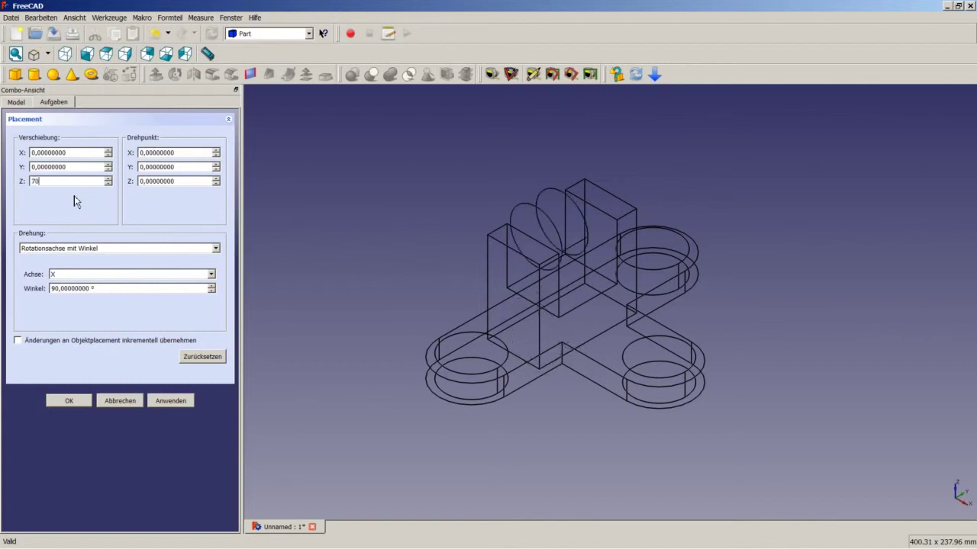
pyautogui.click(77, 402)
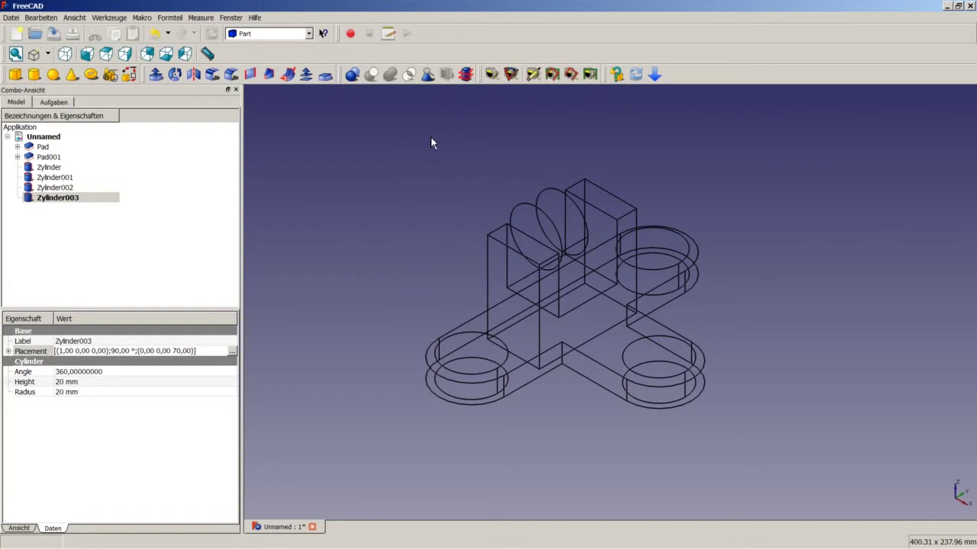
# Set the draw style to Original to show shaded solids, and start Measure Linear
pyautogui.click(47, 54)
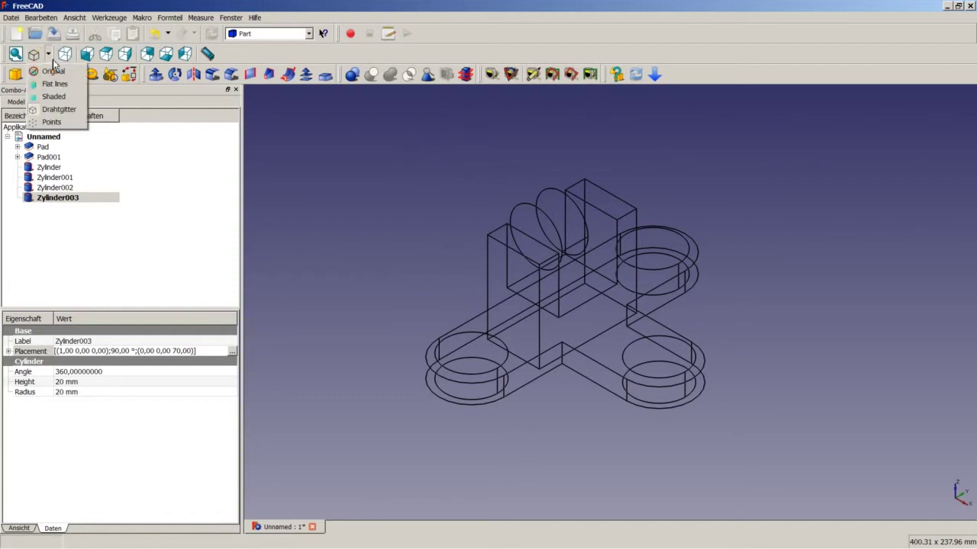
pyautogui.click(54, 71)
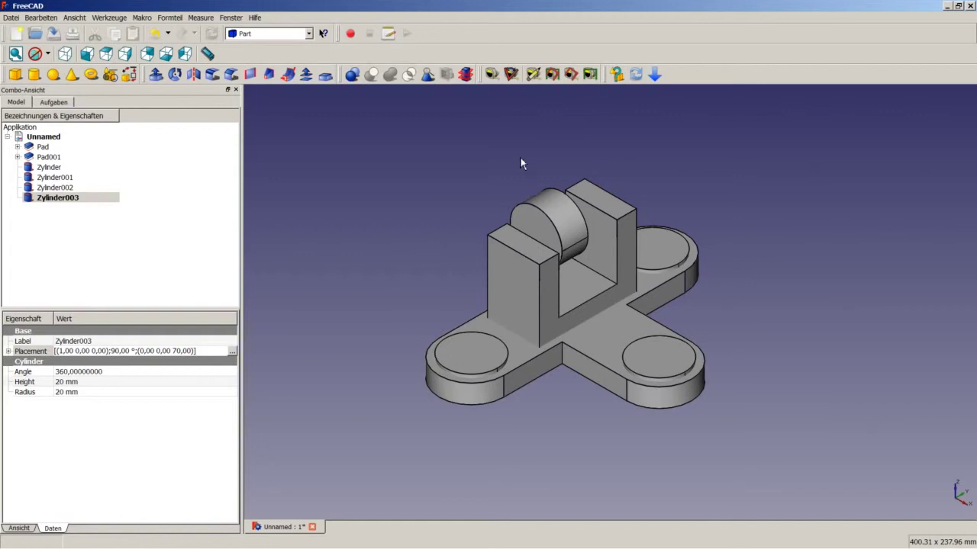
pyautogui.click(492, 74)
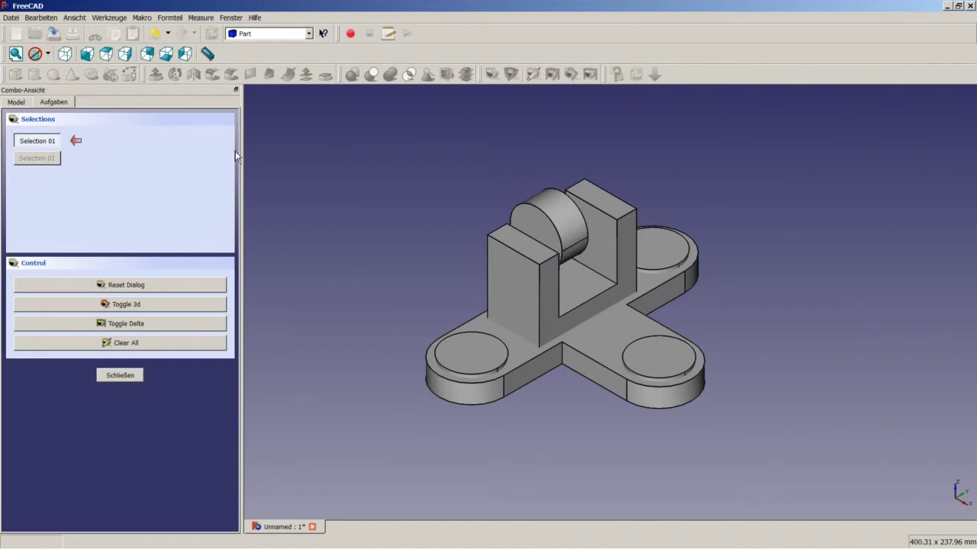
# Measure the distance between two picked elements on the front fork arm, then clear and close the measurement
pyautogui.click(537, 229)
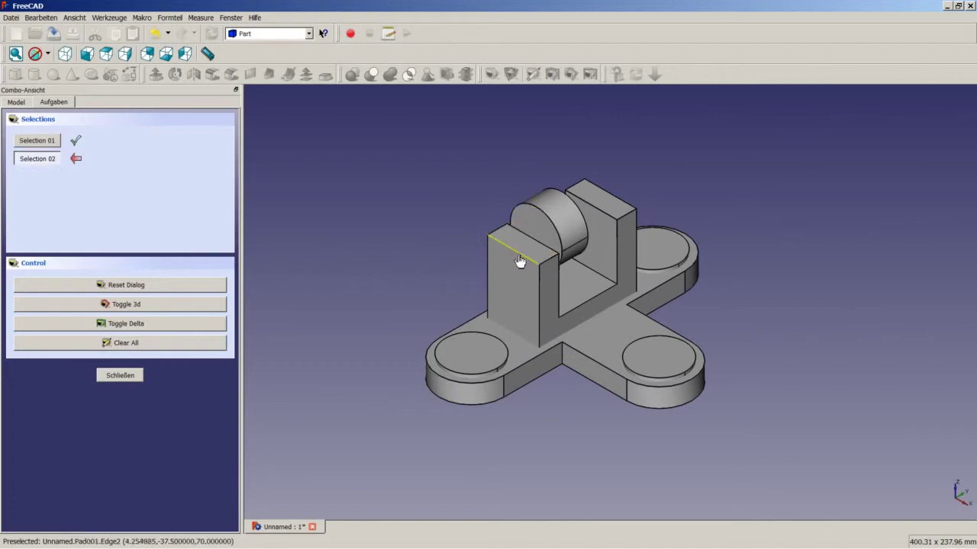
pyautogui.click(510, 275)
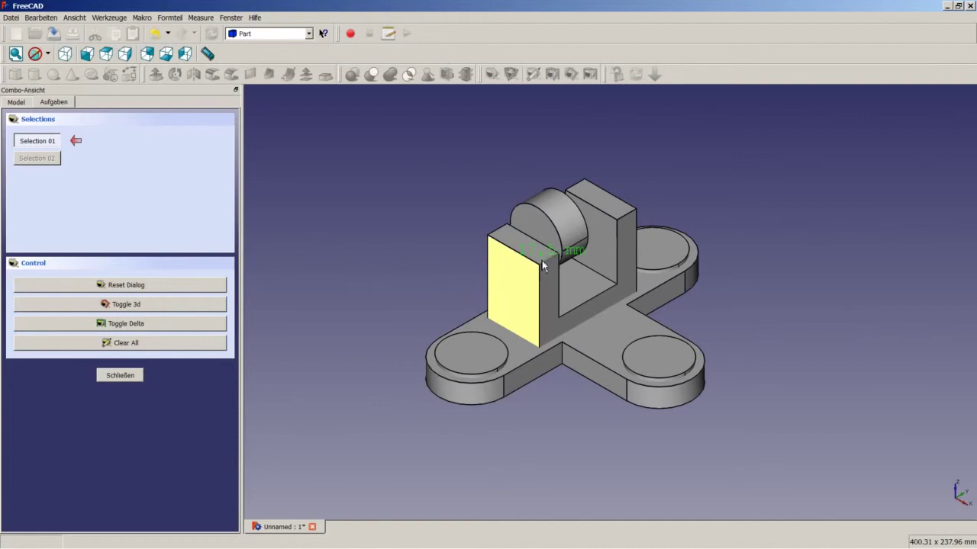
pyautogui.click(149, 348)
pyautogui.click(120, 376)
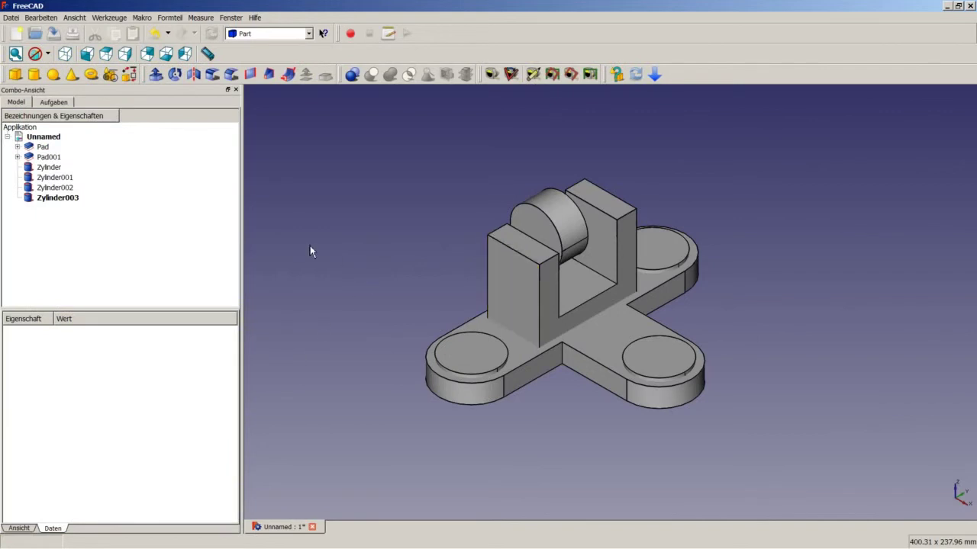
# Move Zylinder003 to Y −20 so its placement becomes (0, −20, 70)
pyautogui.click(72, 200)
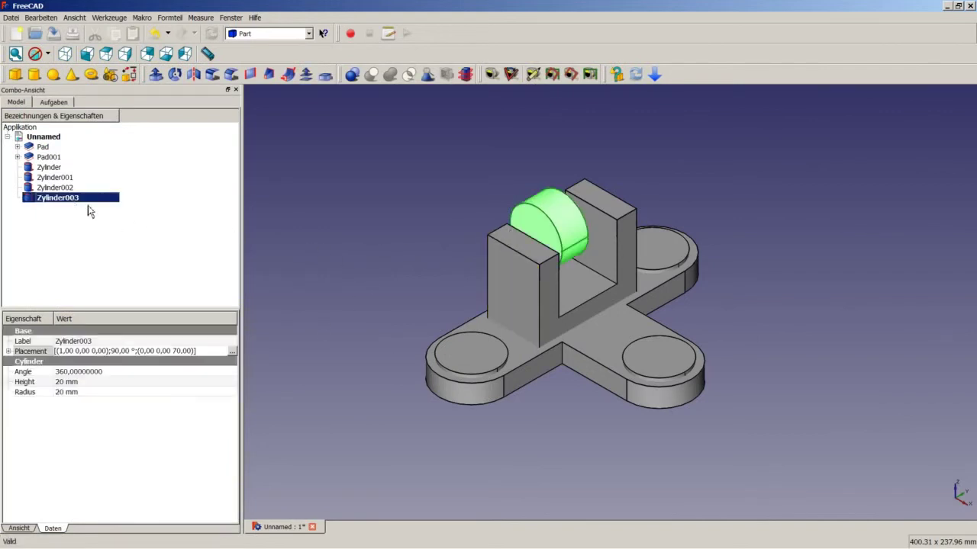
pyautogui.click(232, 351)
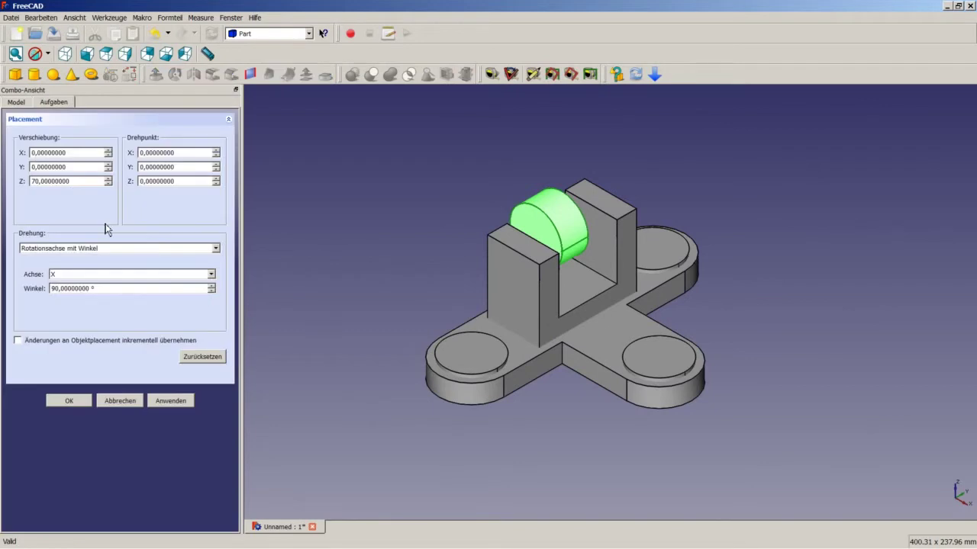
pyautogui.moveTo(70, 166); pyautogui.dragTo(30, 167)
pyautogui.write('-20')
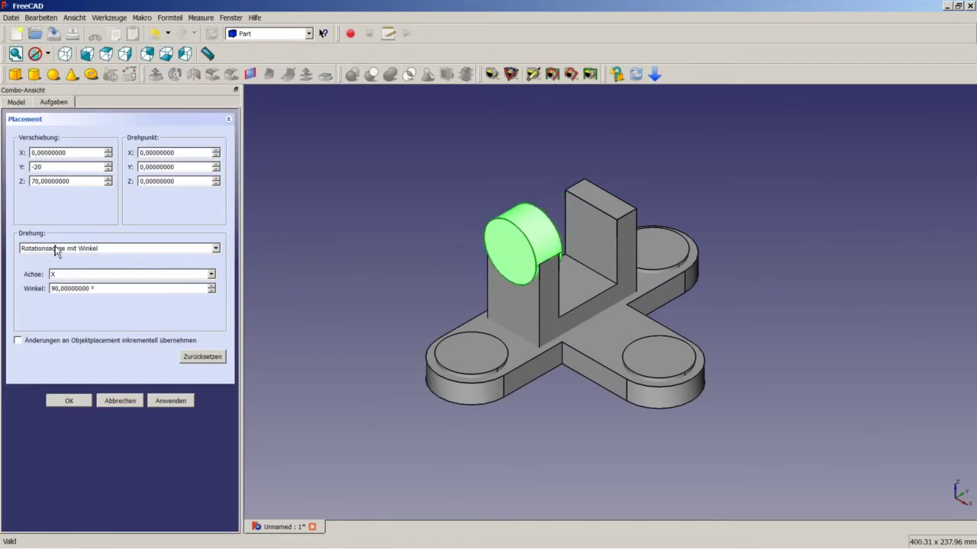
pyautogui.click(71, 402)
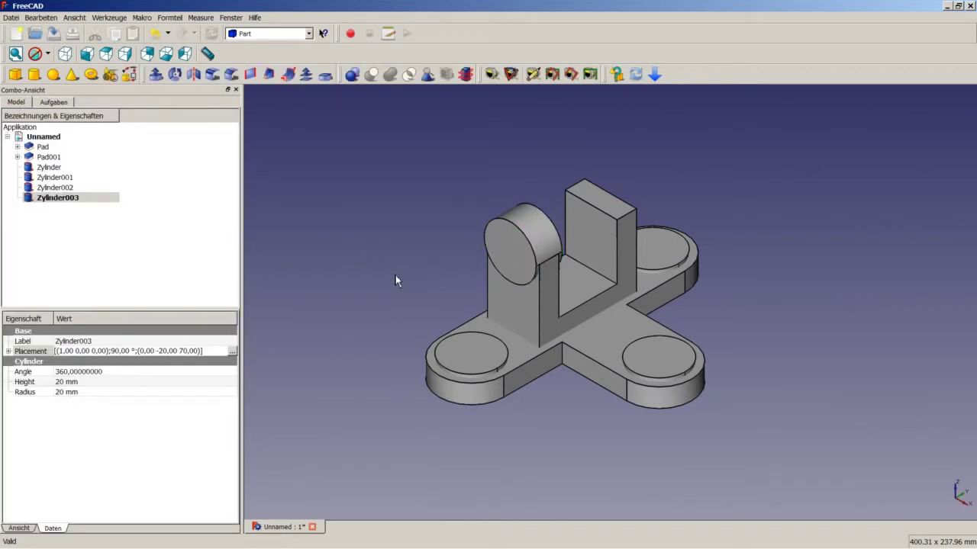
# Switch to wireframe and add cylinder Zylinder004 with 20 mm height and 20 mm radius
pyautogui.click(48, 55)
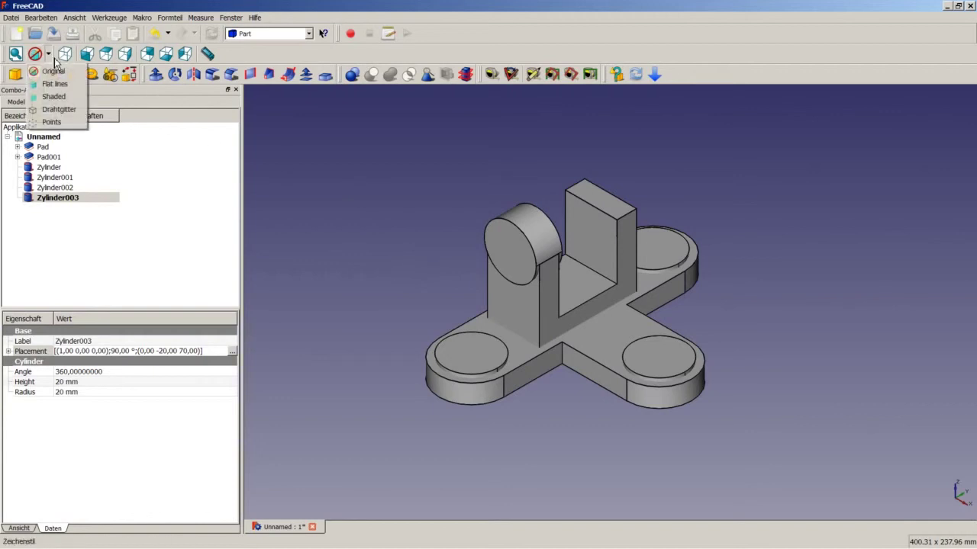
pyautogui.click(59, 109)
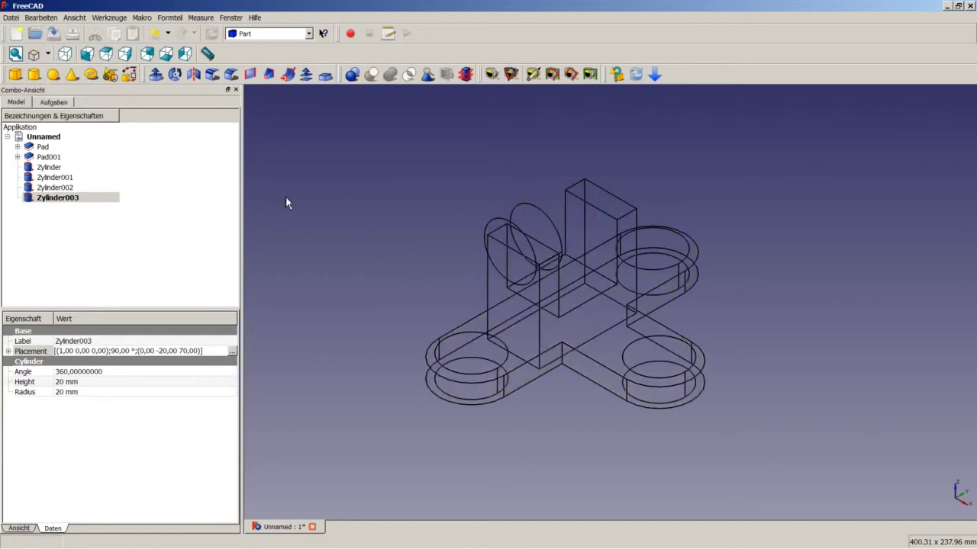
pyautogui.click(319, 238)
pyautogui.click(34, 74)
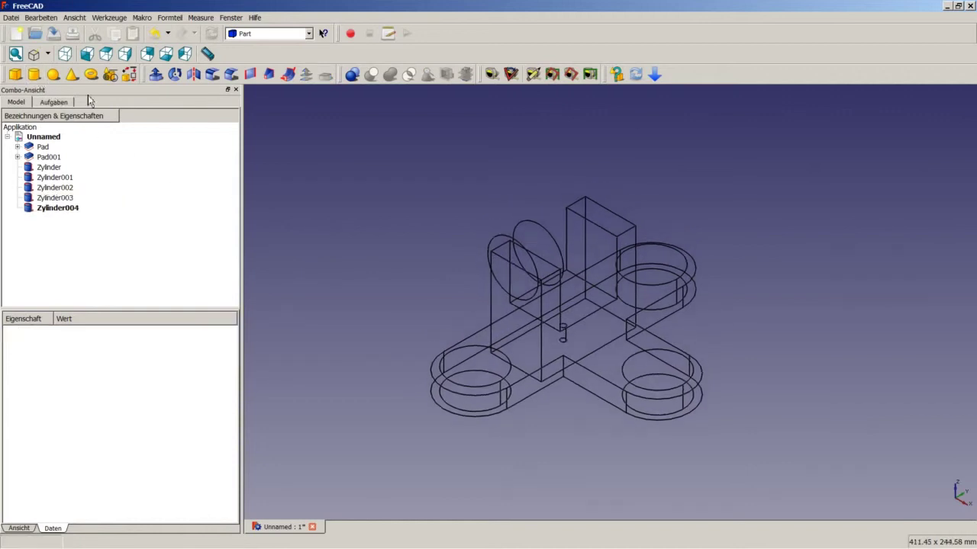
pyautogui.click(71, 207)
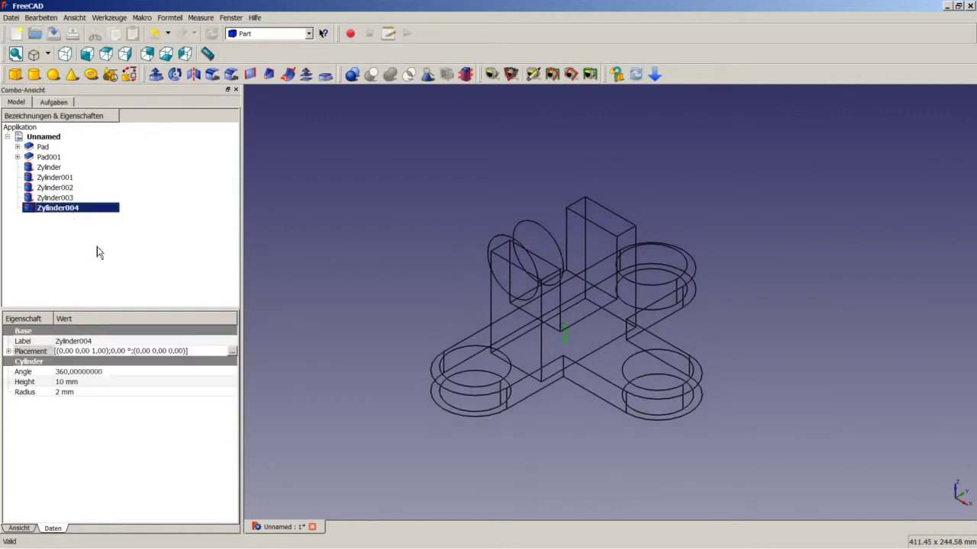
pyautogui.click(93, 382)
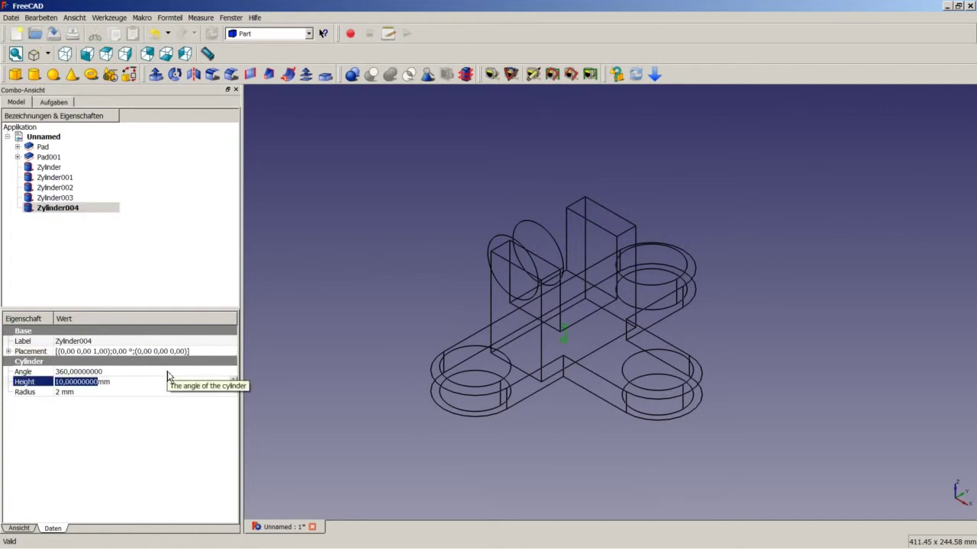
pyautogui.write('20')
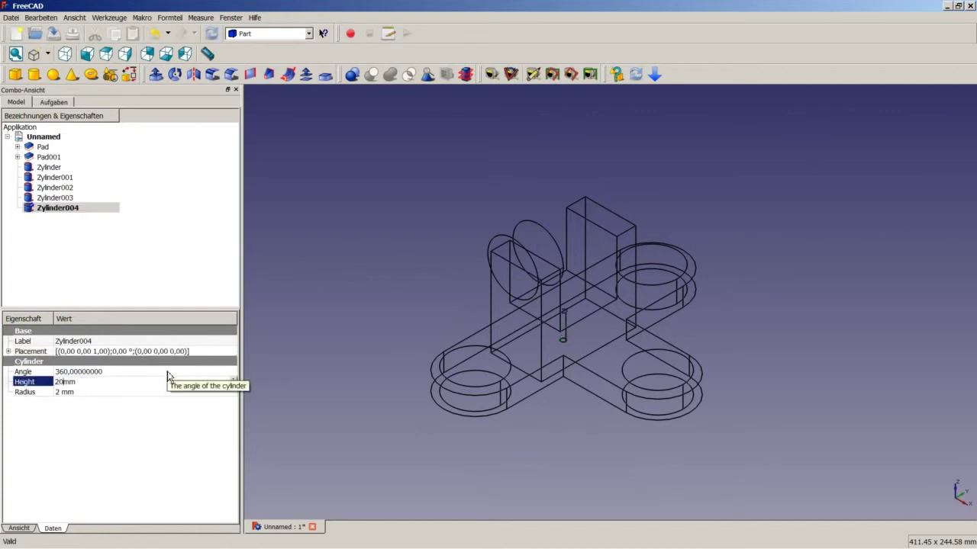
pyautogui.click(99, 393)
pyautogui.write('20')
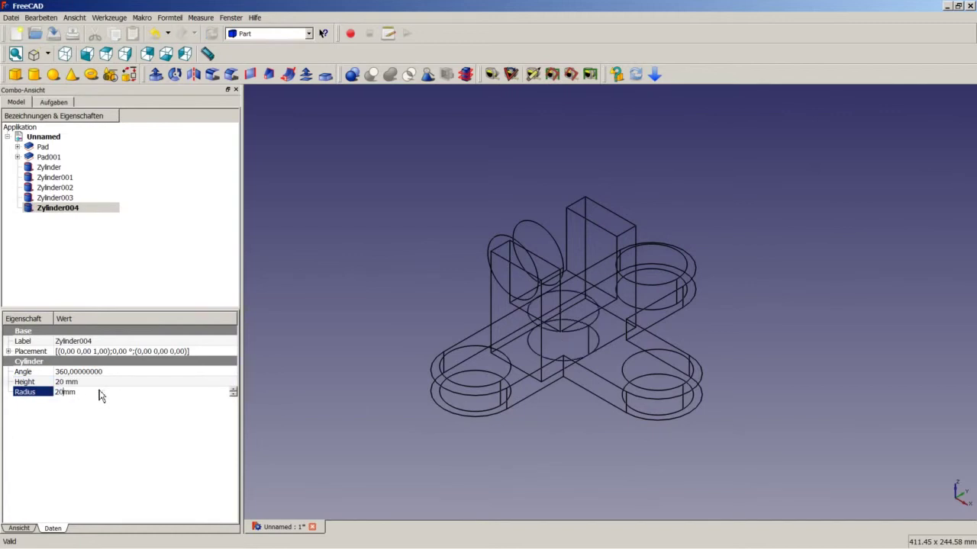
pyautogui.press('Return')
# Rotate Zylinder004 90° about the X axis and raise it to Z 70
pyautogui.click(227, 351)
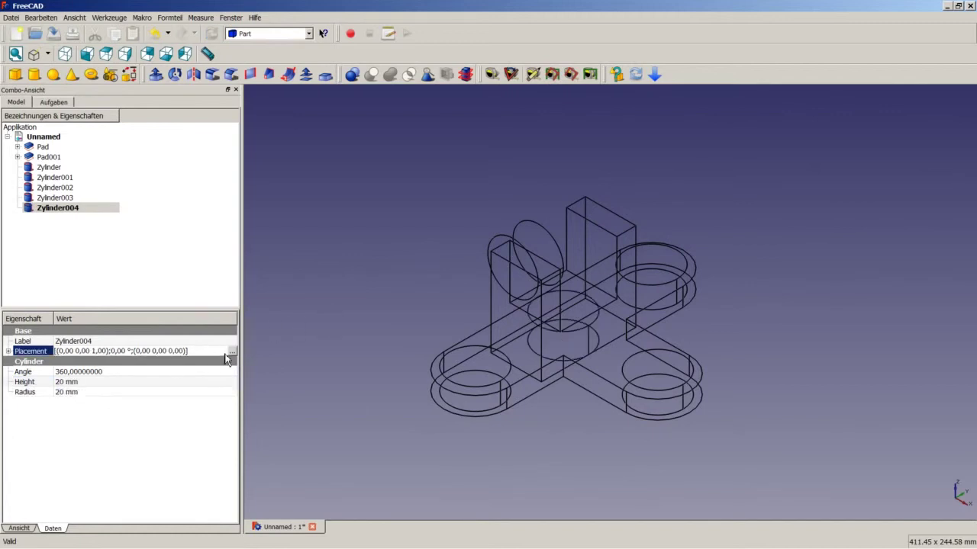
pyautogui.click(233, 351)
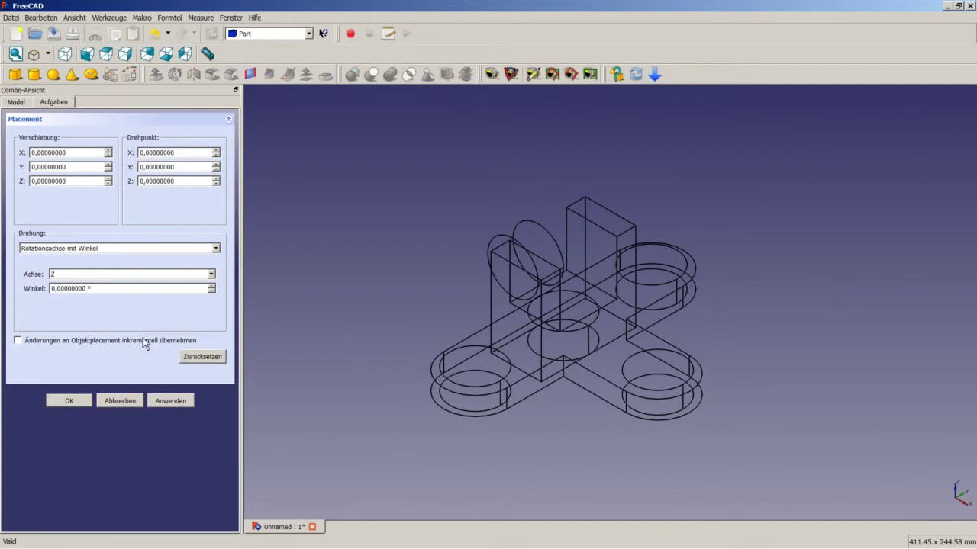
pyautogui.click(211, 275)
pyautogui.click(142, 285)
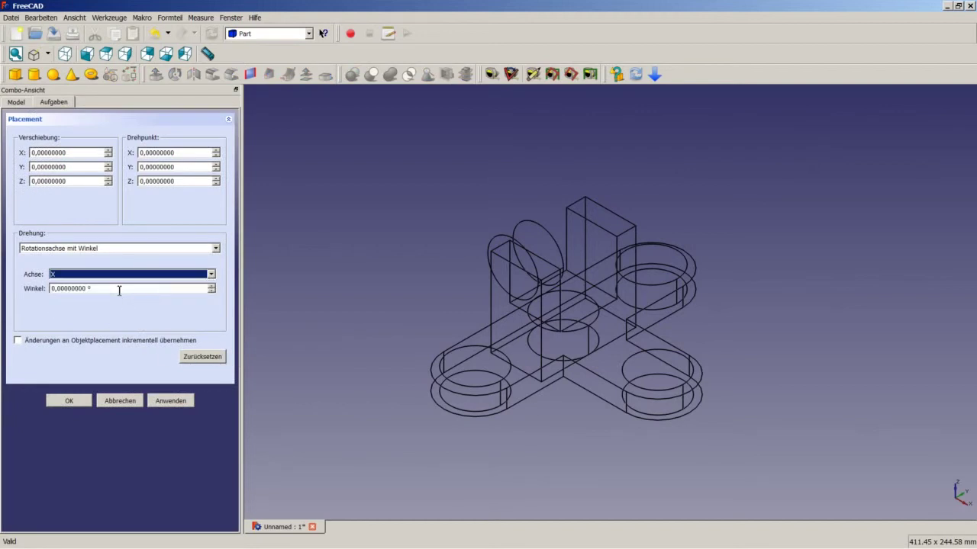
pyautogui.press('Tab')
pyautogui.write('90')
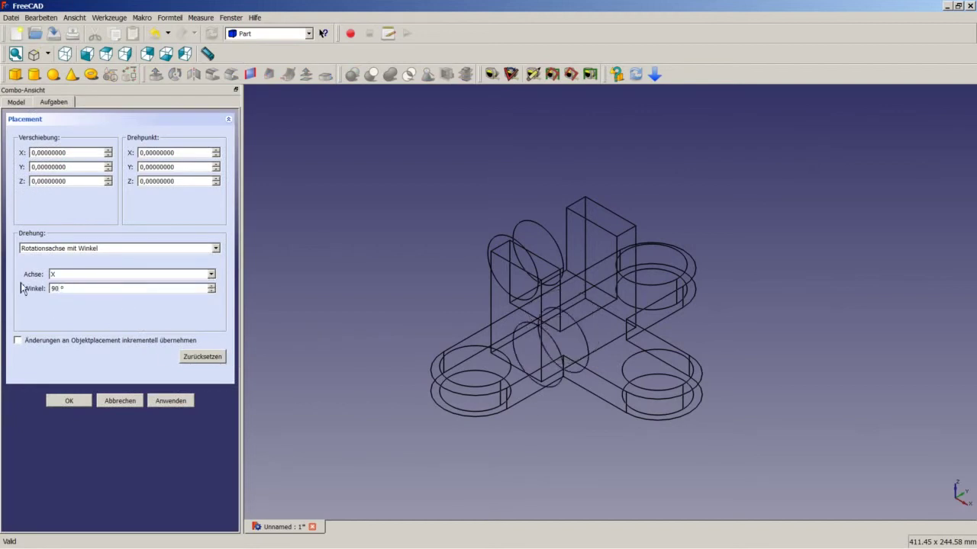
pyautogui.moveTo(73, 183); pyautogui.dragTo(31, 182)
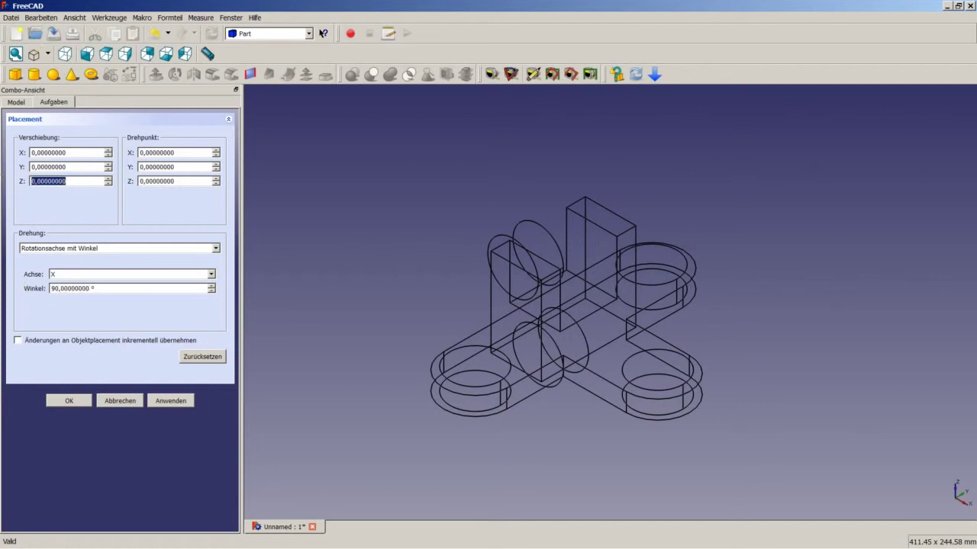
pyautogui.write('70')
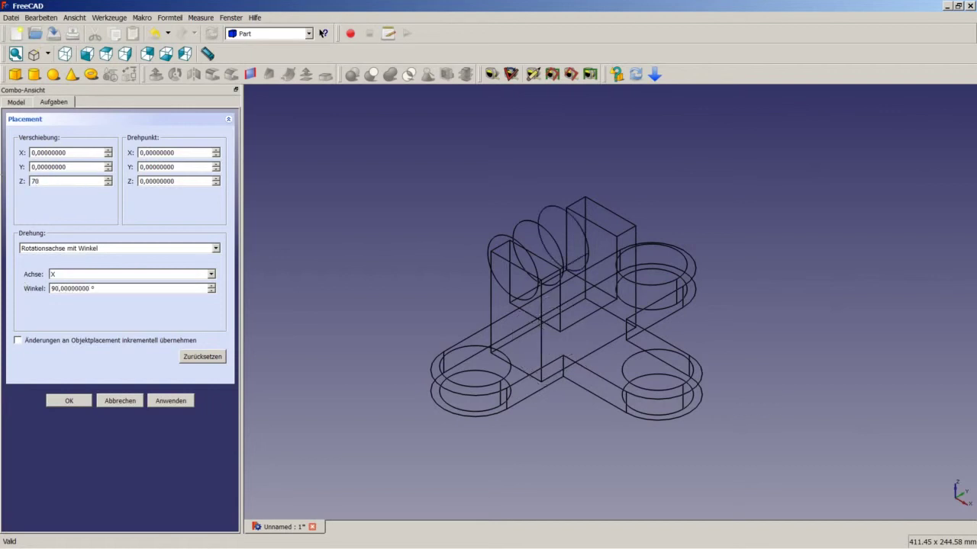
pyautogui.click(87, 400)
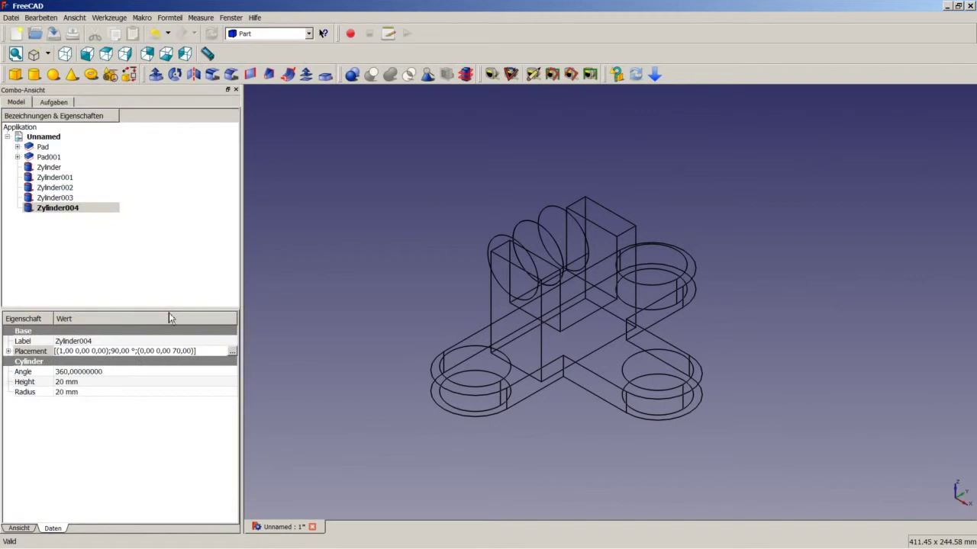
# Set the draw style to As is for shaded display and start Measure Linear
pyautogui.click(47, 55)
pyautogui.click(51, 68)
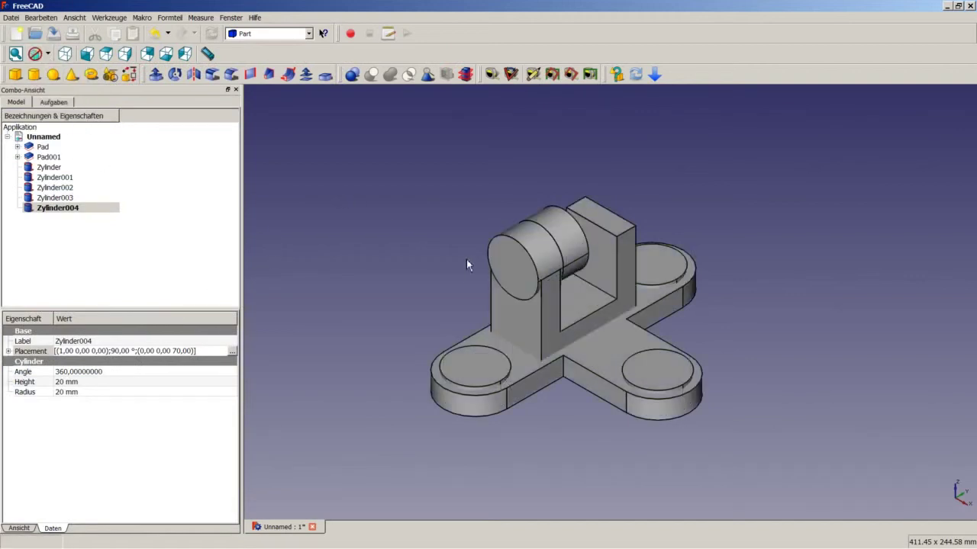
pyautogui.click(493, 74)
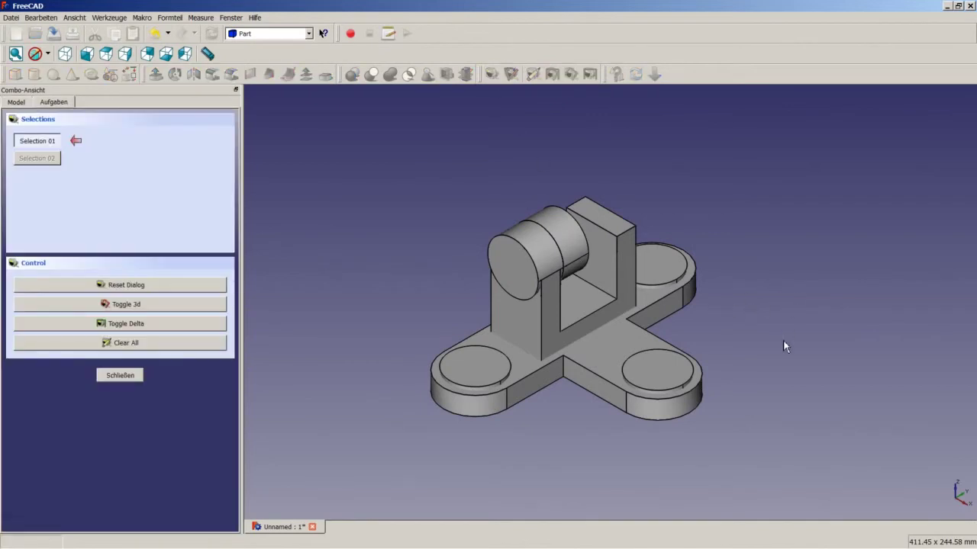
# Measure 37.5 mm from the new cylinder's end edge to the opposite fork arm, then clear and close
pyautogui.moveTo(783, 345)
pyautogui.mouseDown(button='middle')
pyautogui.moveTo(748, 331)
pyautogui.moveTo(653, 343)
pyautogui.moveTo(643, 329)
pyautogui.mouseUp(button='middle')
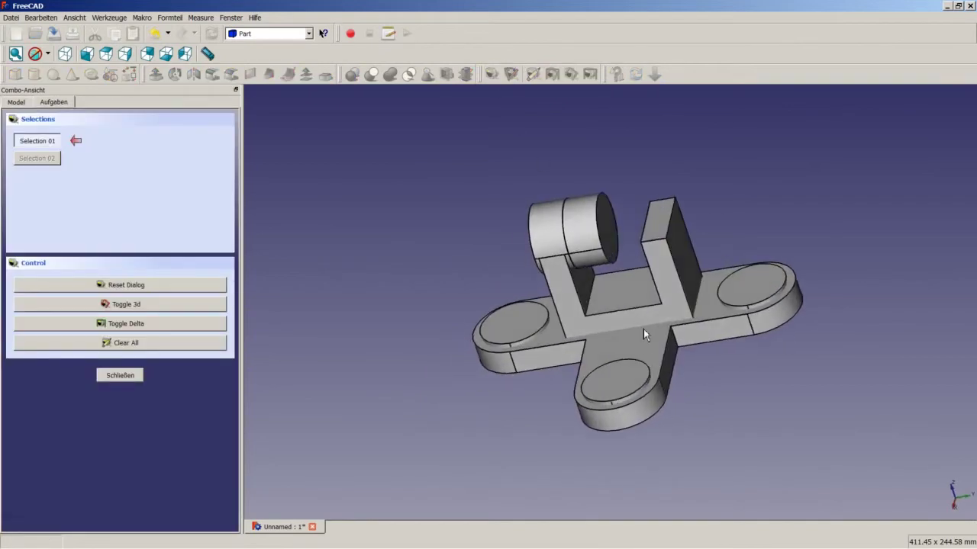
pyautogui.click(601, 237)
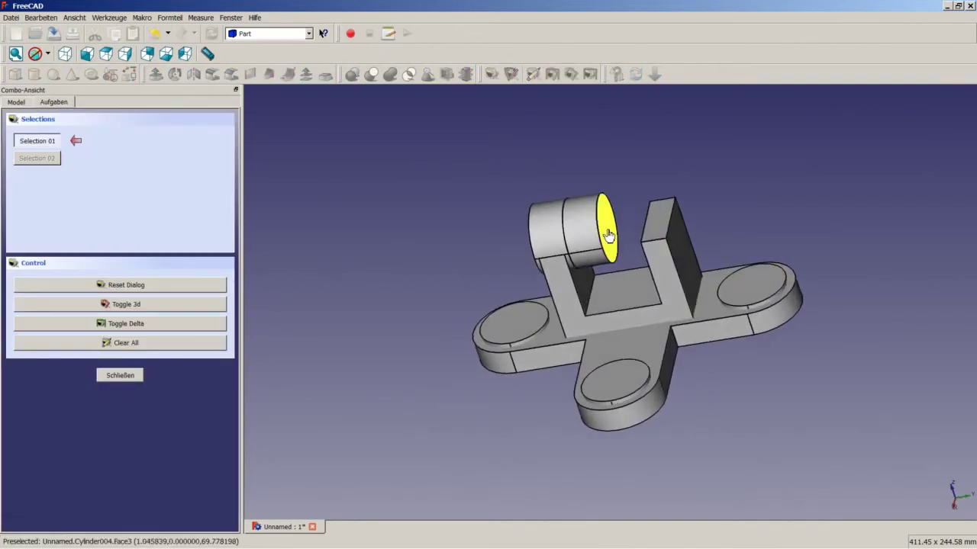
pyautogui.click(684, 252)
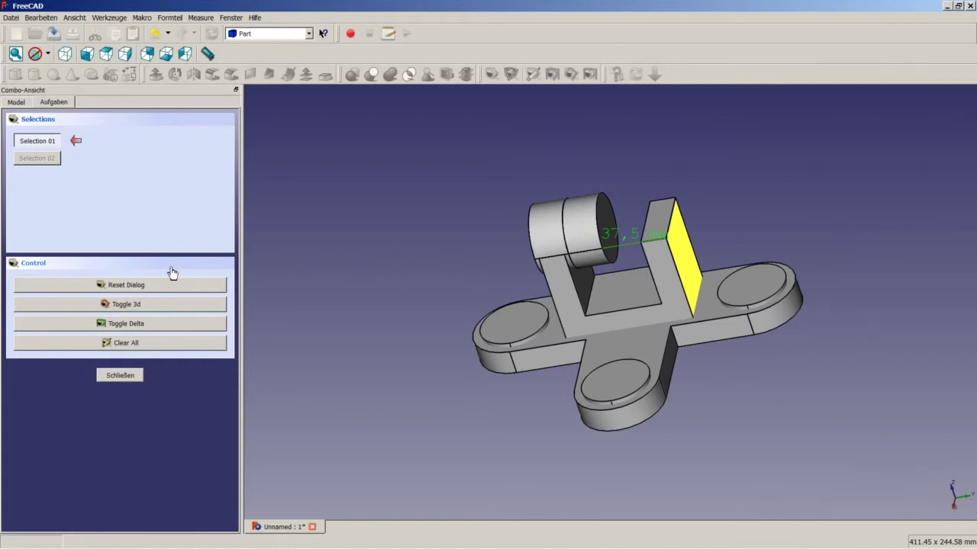
pyautogui.click(139, 344)
pyautogui.click(120, 378)
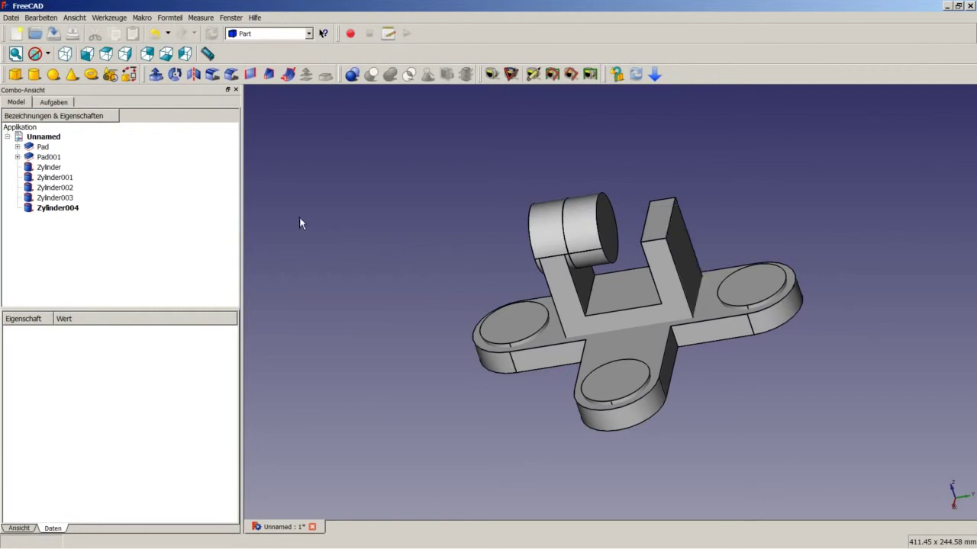
# Move Zylinder004 to Y 40 (placement 0, 40, 70) and show the model in isometric view
pyautogui.click(76, 209)
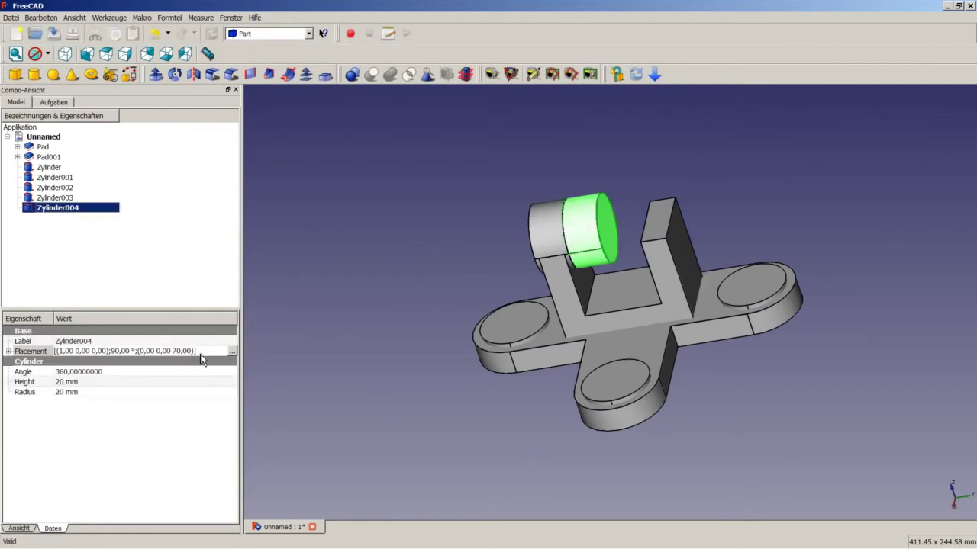
pyautogui.click(232, 352)
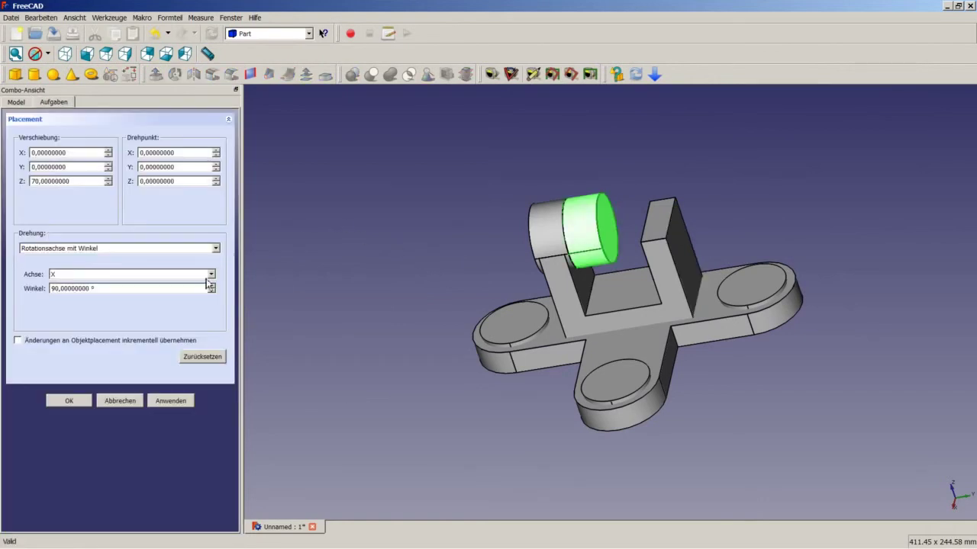
pyautogui.doubleClick(85, 168)
pyautogui.write('4')
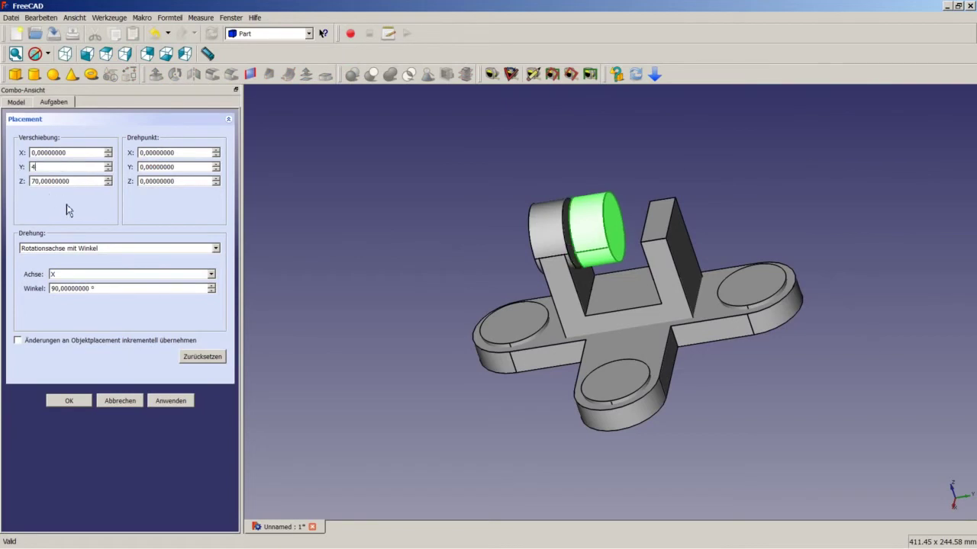
pyautogui.write('0')
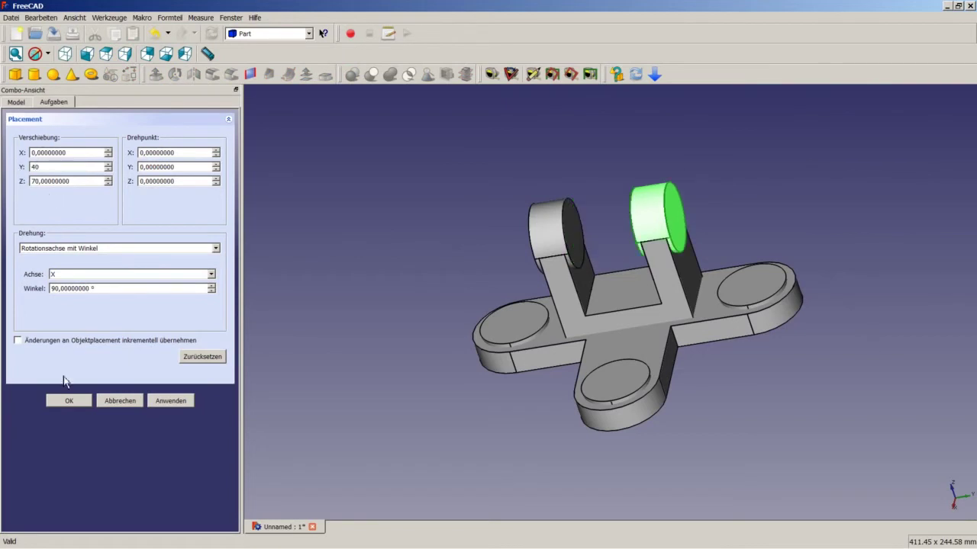
pyautogui.click(68, 400)
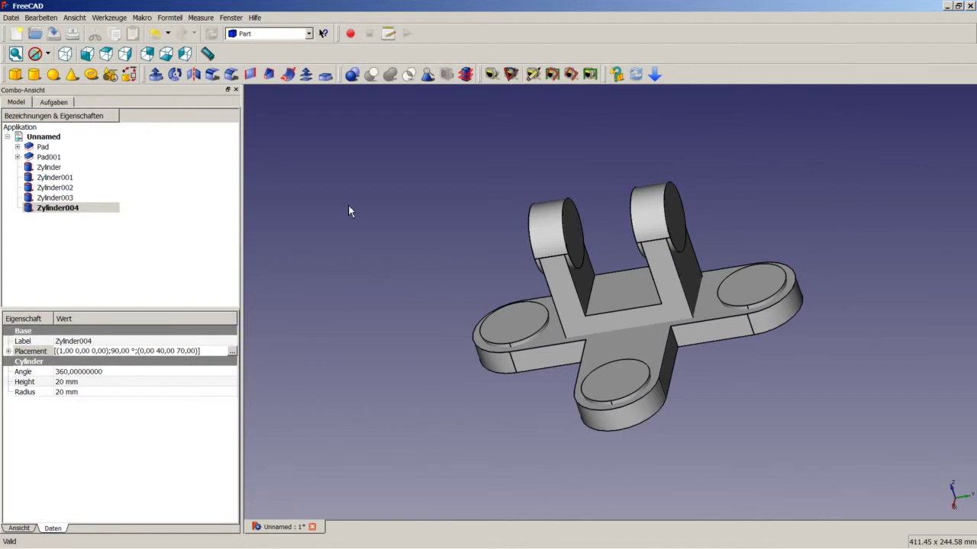
pyautogui.click(65, 53)
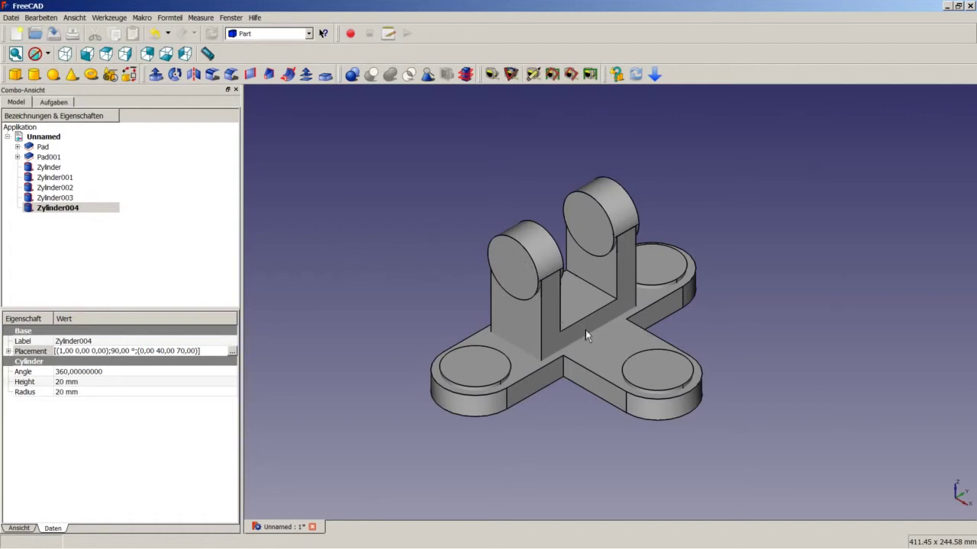
pyautogui.click(391, 229)
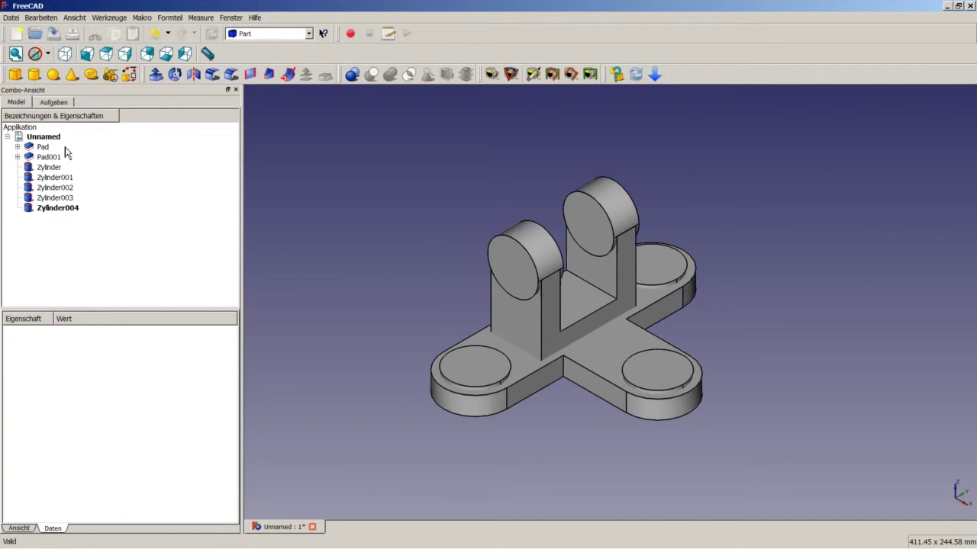
# Hide Pad and Pad001 with Ein/Ausblenden so only the cylinders show
pyautogui.click(35, 147)
pyautogui.rightClick(36, 147)
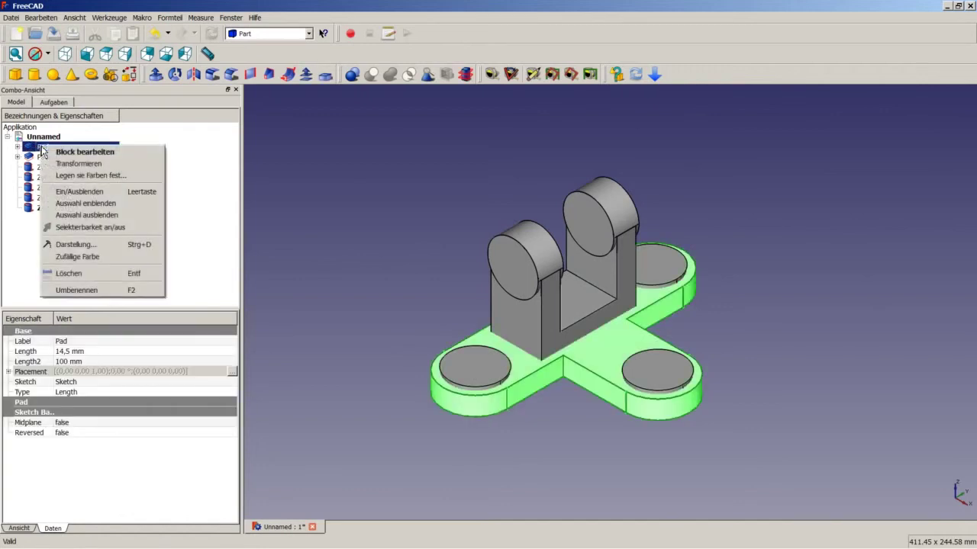
pyautogui.click(100, 191)
pyautogui.click(59, 157)
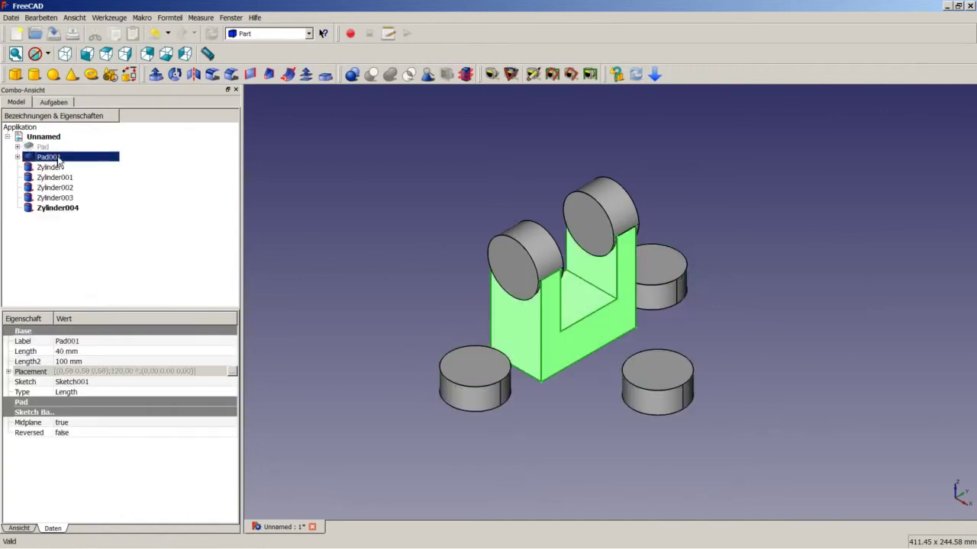
pyautogui.rightClick(58, 155)
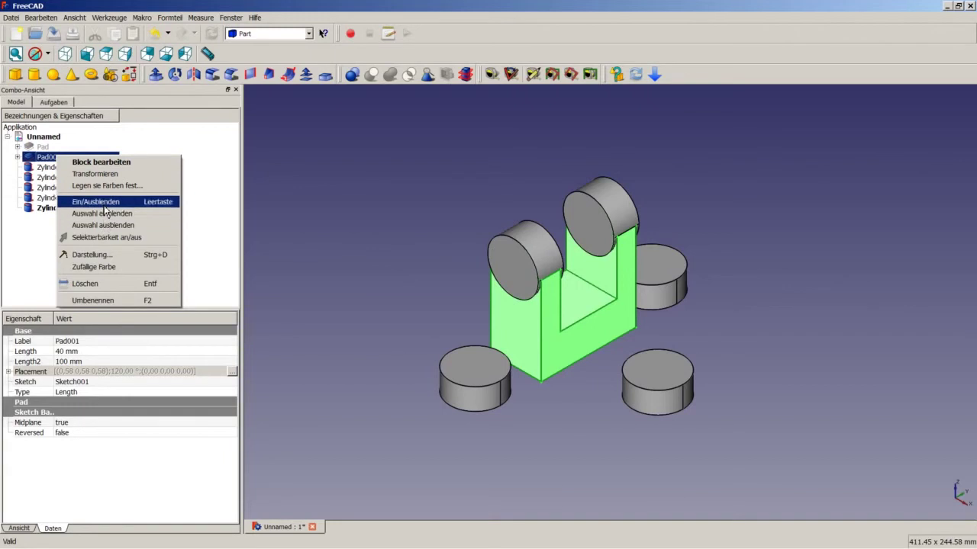
pyautogui.click(106, 202)
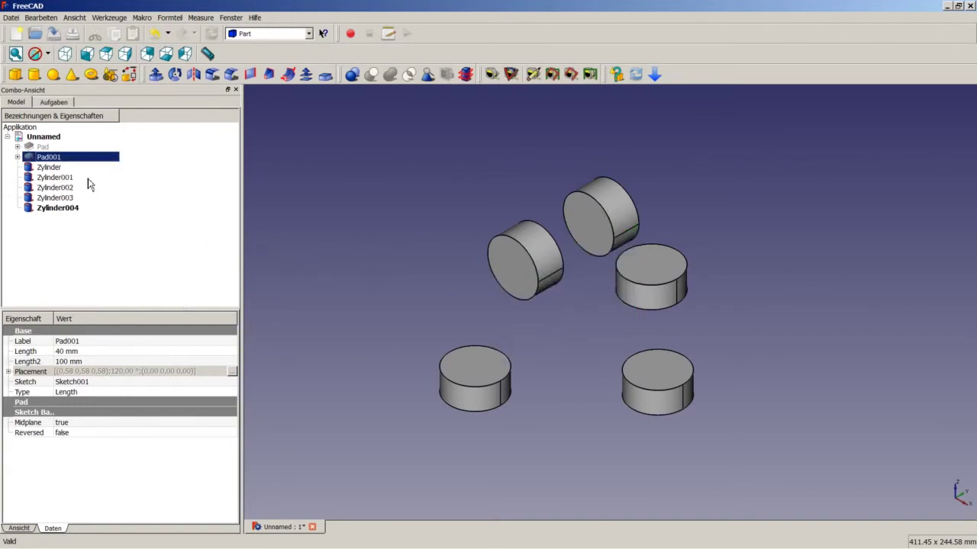
# Switch to the Part Design workbench and back to Part
pyautogui.click(308, 34)
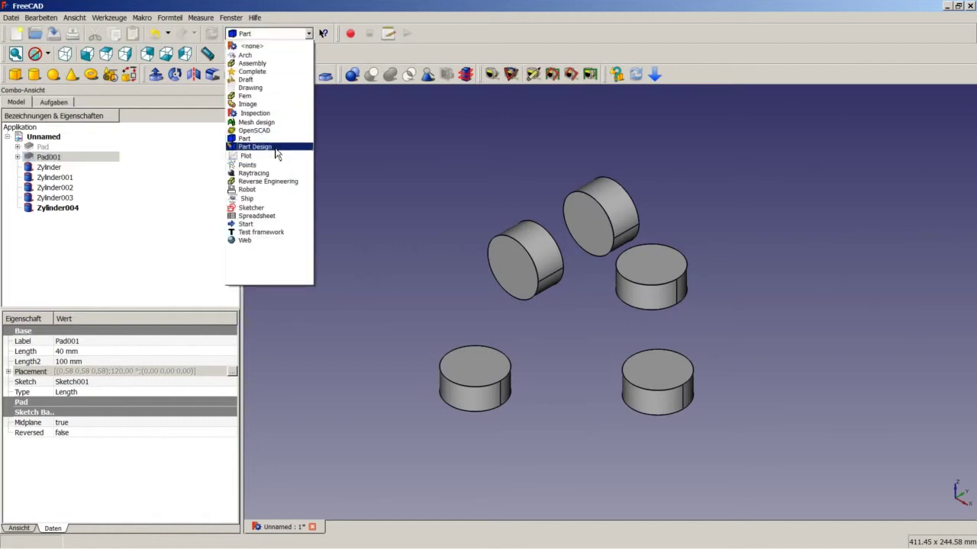
pyautogui.click(278, 149)
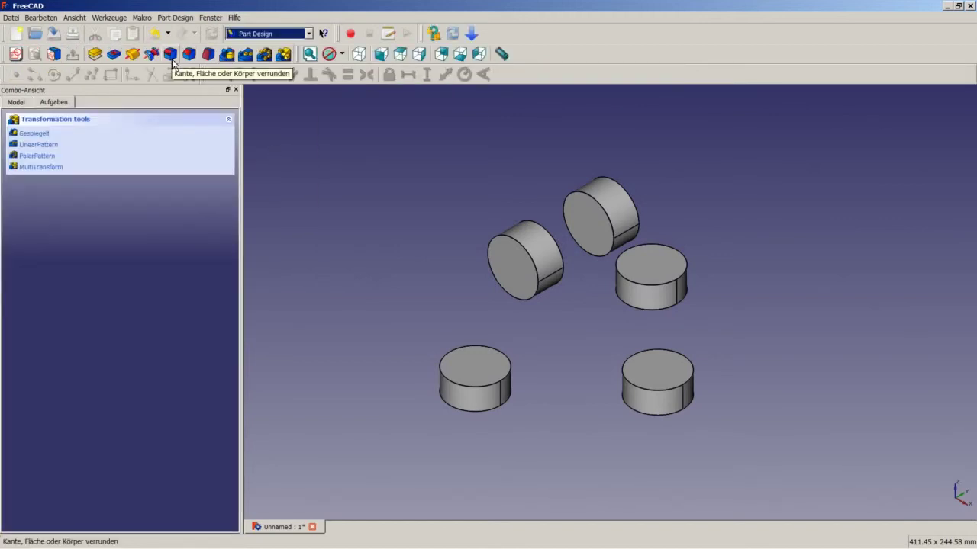
pyautogui.click(310, 35)
pyautogui.click(257, 139)
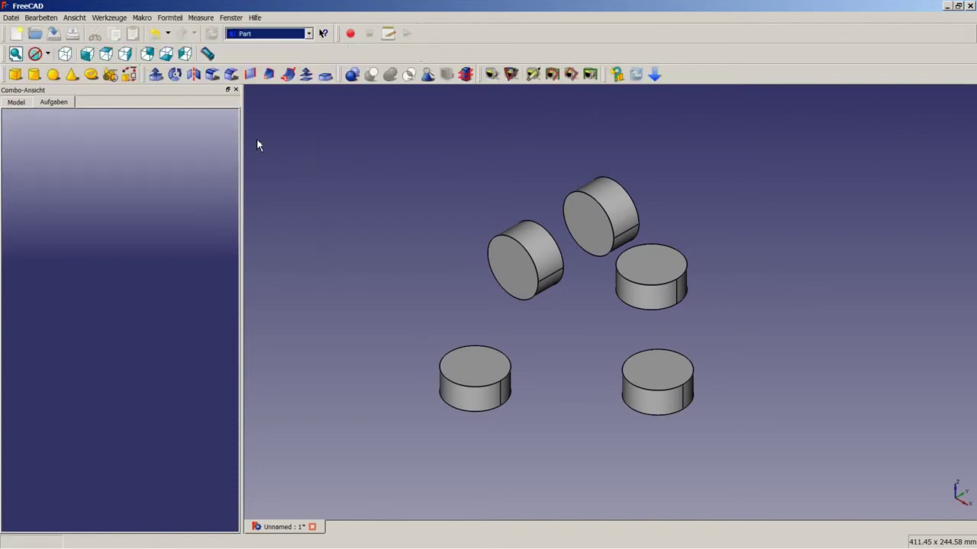
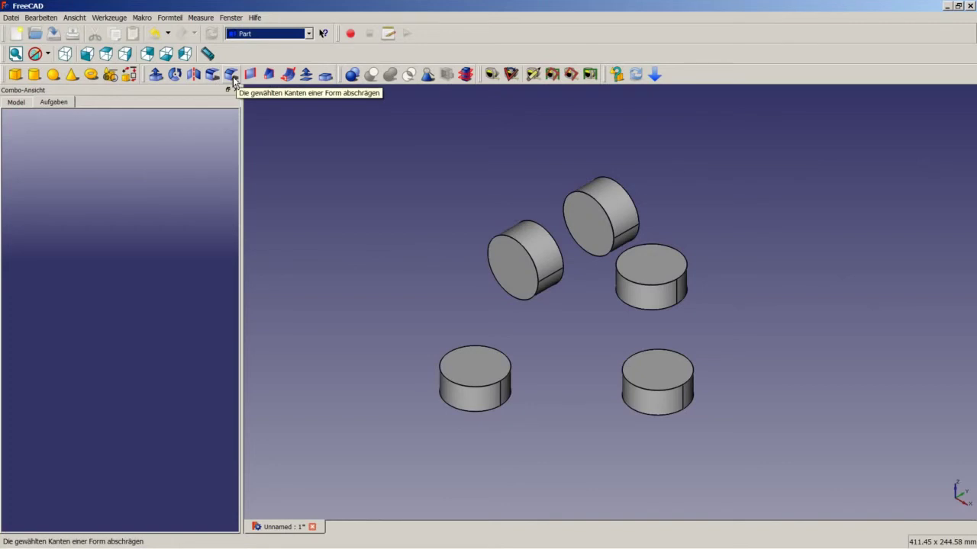
# Chamfer the top edge (Kante1) of the front-left cylinder Zylinder by 2.5 mm
pyautogui.click(232, 74)
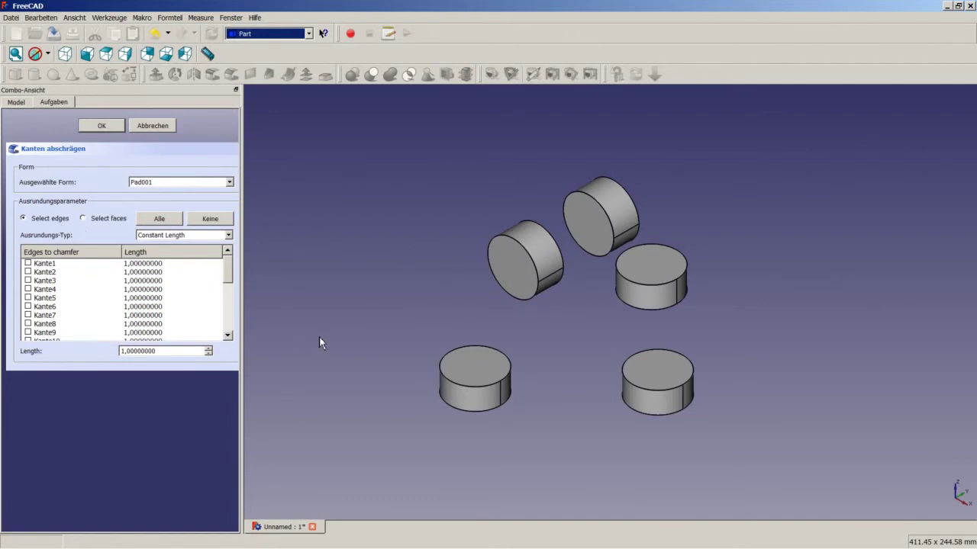
pyautogui.click(229, 183)
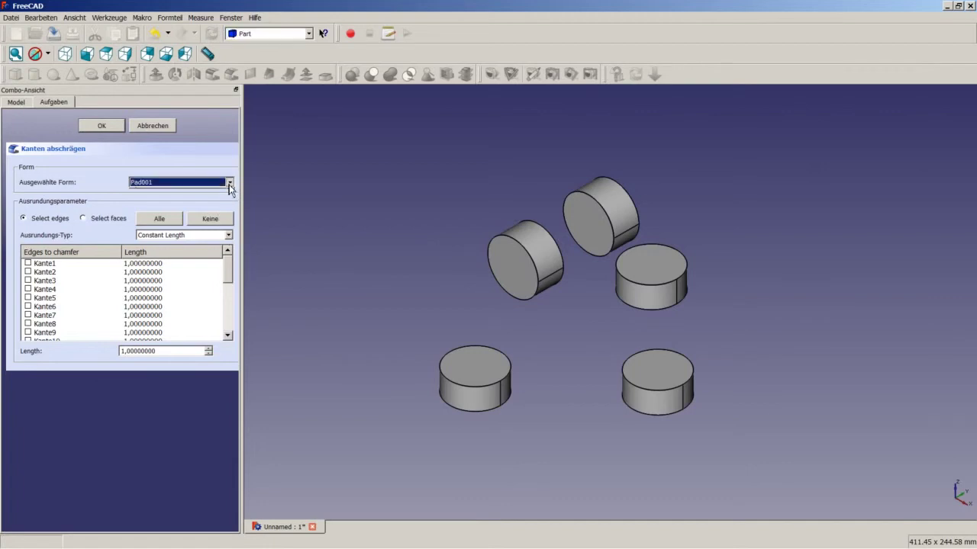
pyautogui.click(229, 187)
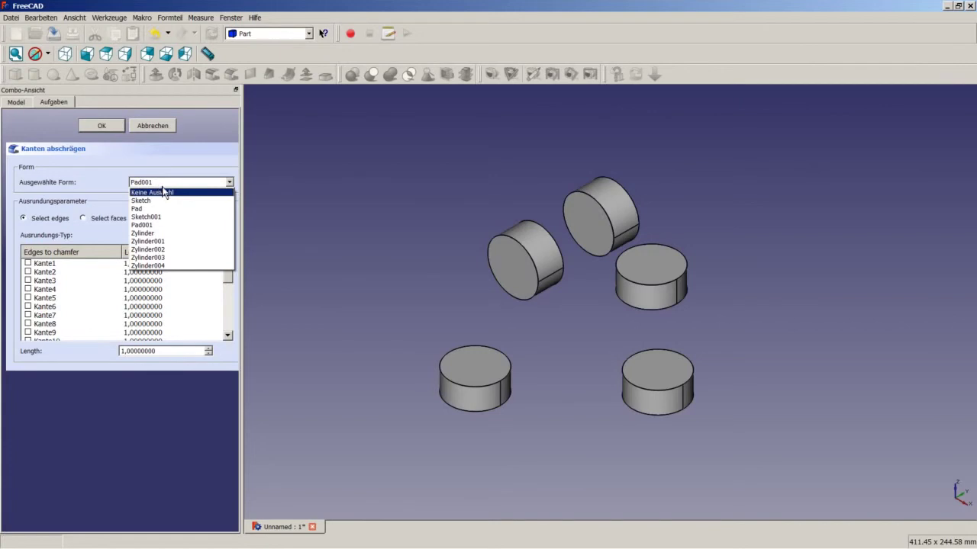
pyautogui.click(165, 232)
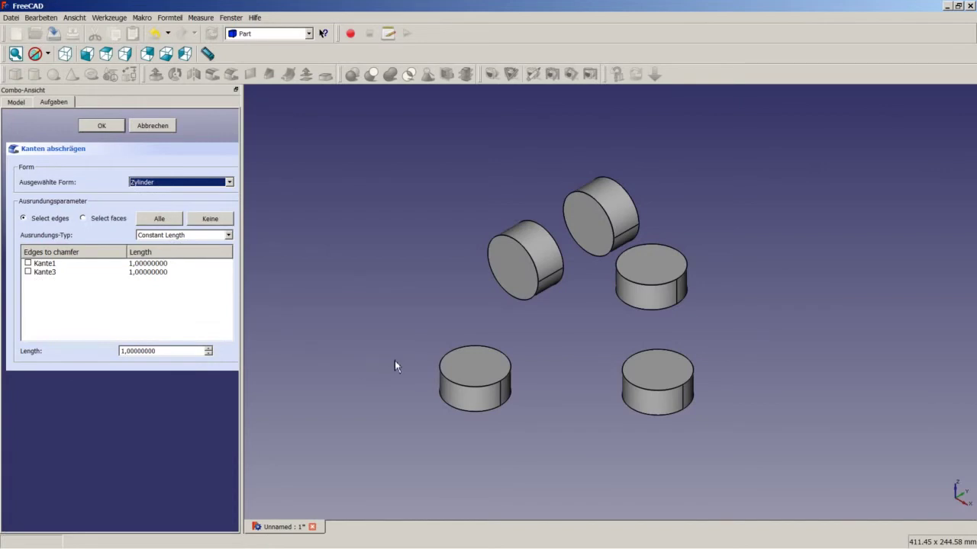
pyautogui.click(31, 264)
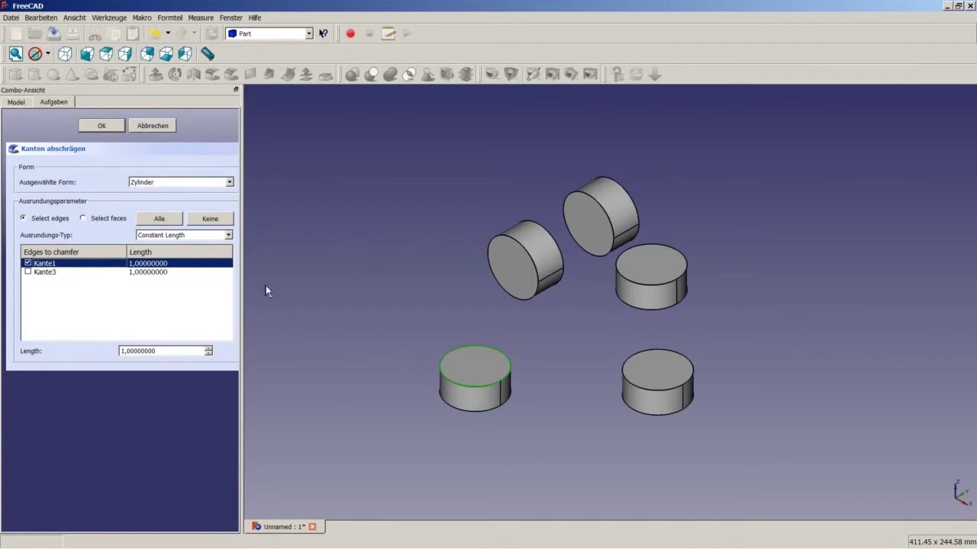
pyautogui.doubleClick(152, 263)
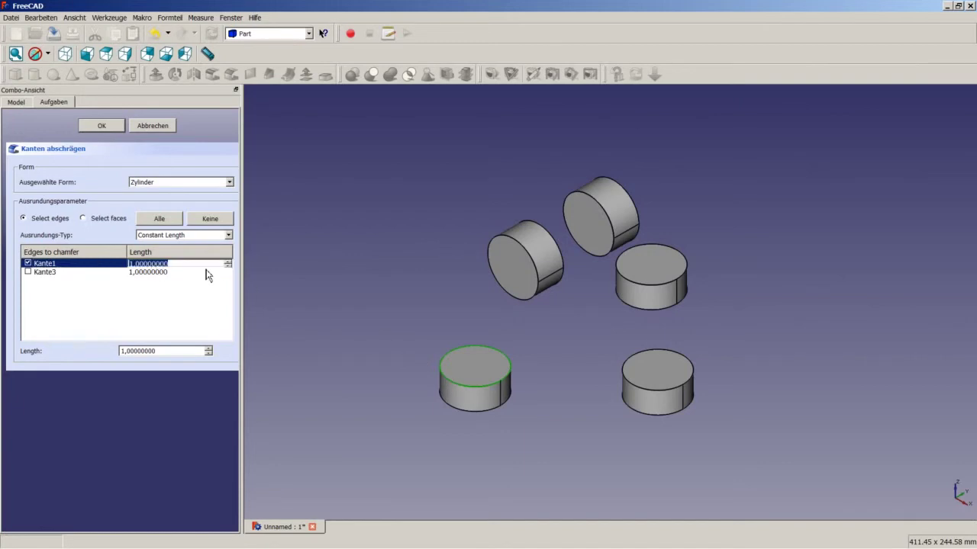
pyautogui.write('2.5')
pyautogui.press('Return')
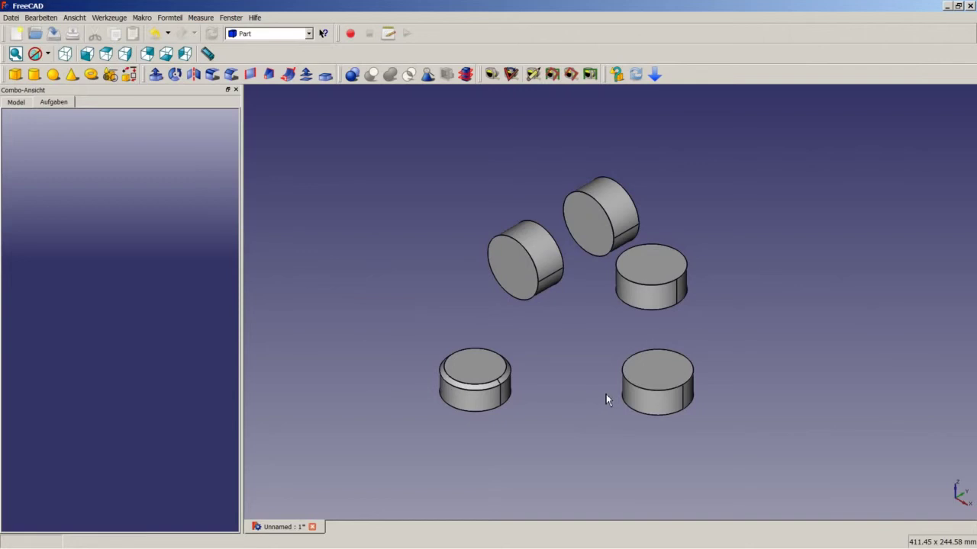
# Chamfer the top edge of Zylinder002, the front-right cylinder, after entering a new overall length
pyautogui.click(626, 387)
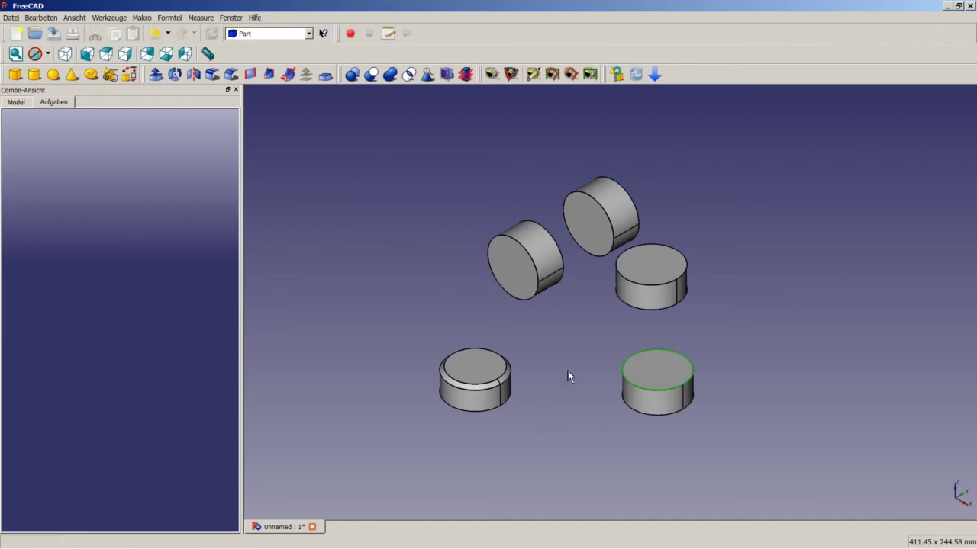
pyautogui.click(232, 76)
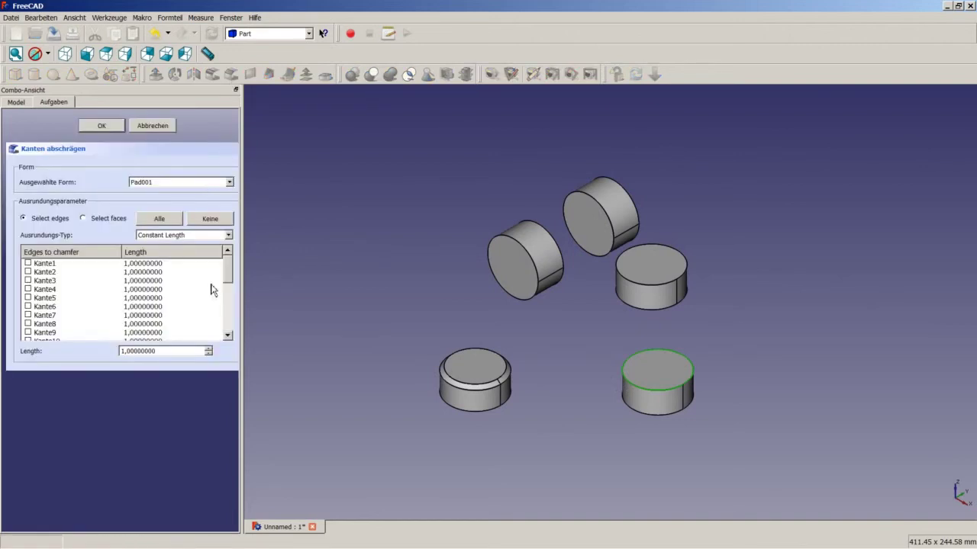
pyautogui.moveTo(227, 272); pyautogui.dragTo(229, 271)
pyautogui.click(229, 182)
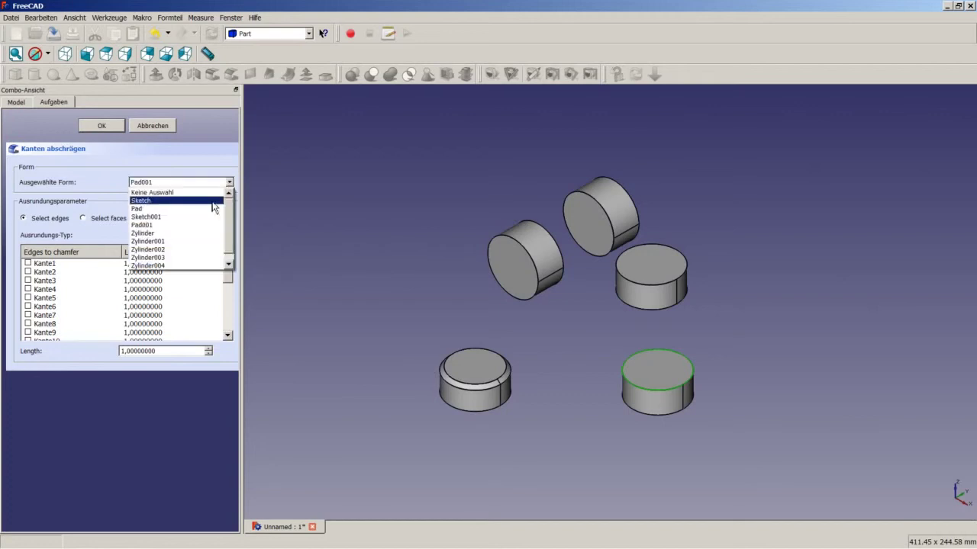
pyautogui.click(190, 241)
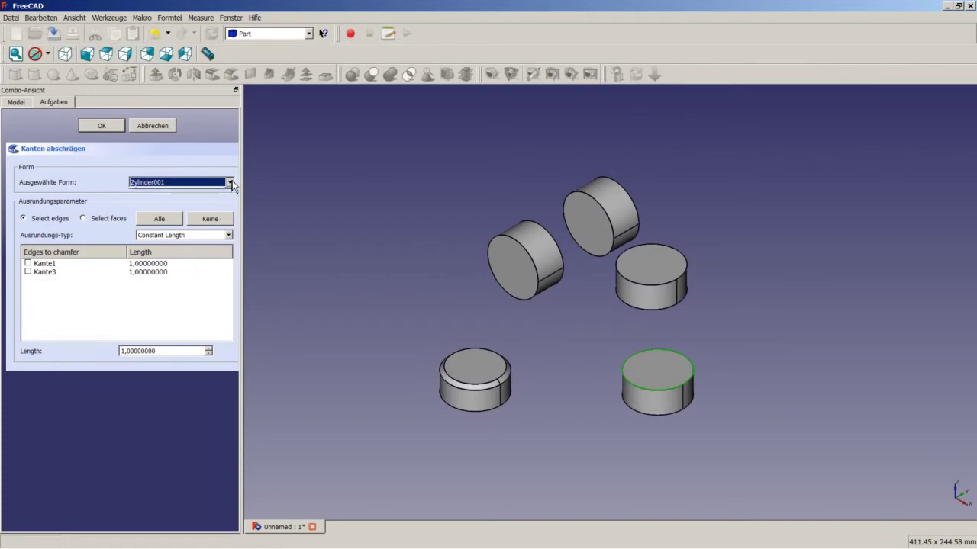
pyautogui.click(229, 182)
pyautogui.click(195, 250)
pyautogui.moveTo(161, 351); pyautogui.dragTo(105, 351)
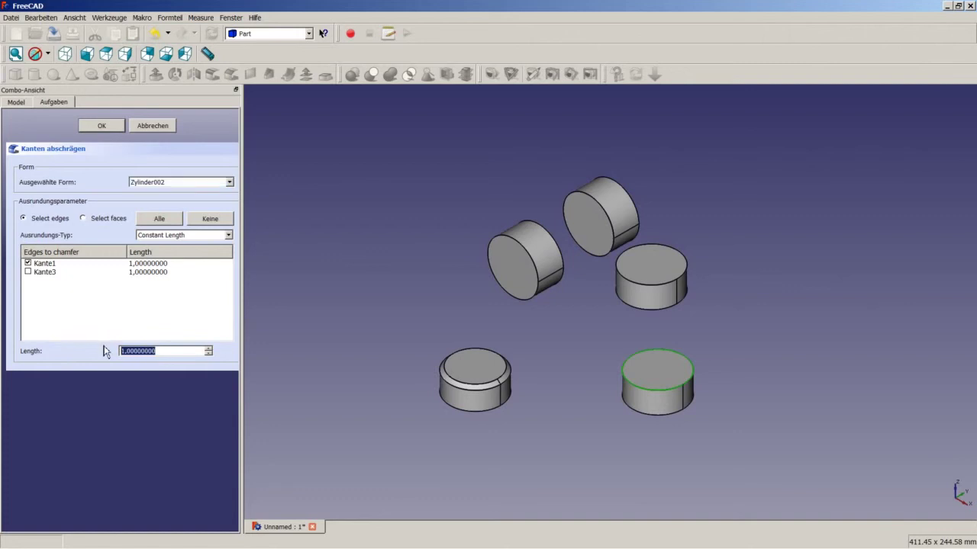
pyautogui.write('0,5')
pyautogui.press('Return')
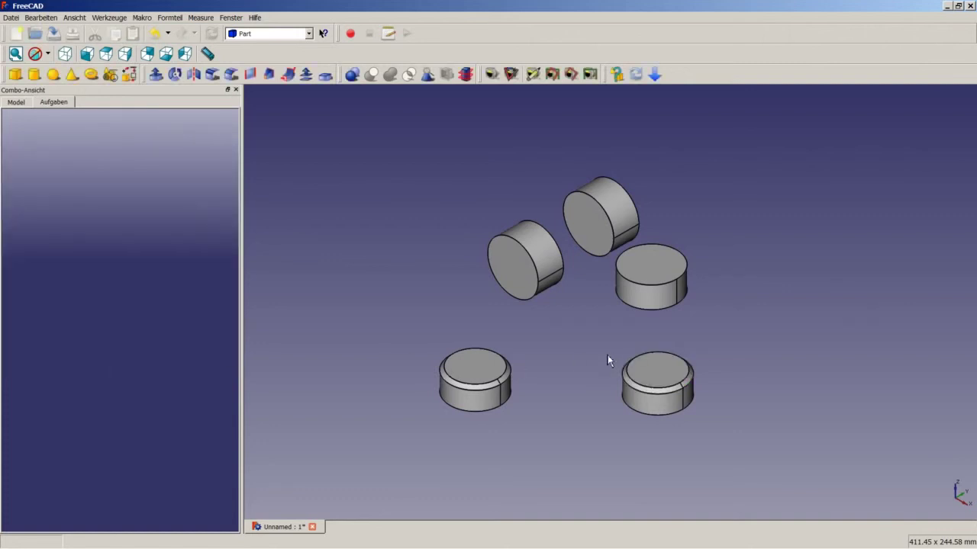
# Chamfer Kante1, the top edge of rear cylinder Zylinder001, by 2.5 mm
pyautogui.click(646, 292)
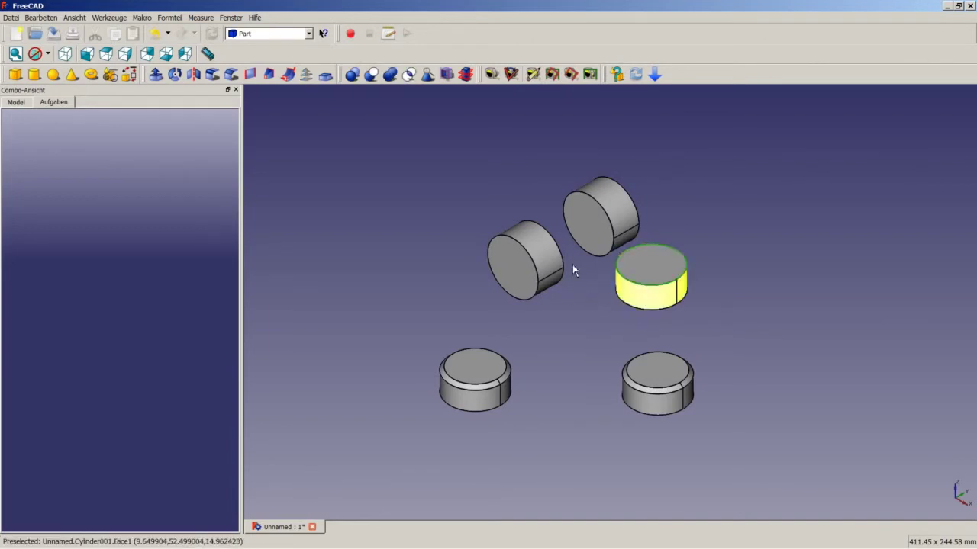
pyautogui.click(232, 75)
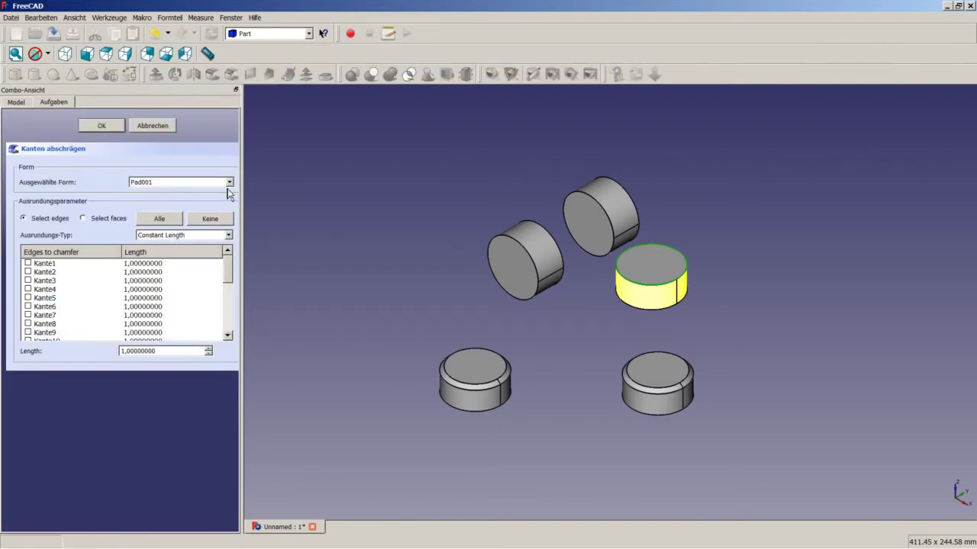
pyautogui.click(229, 182)
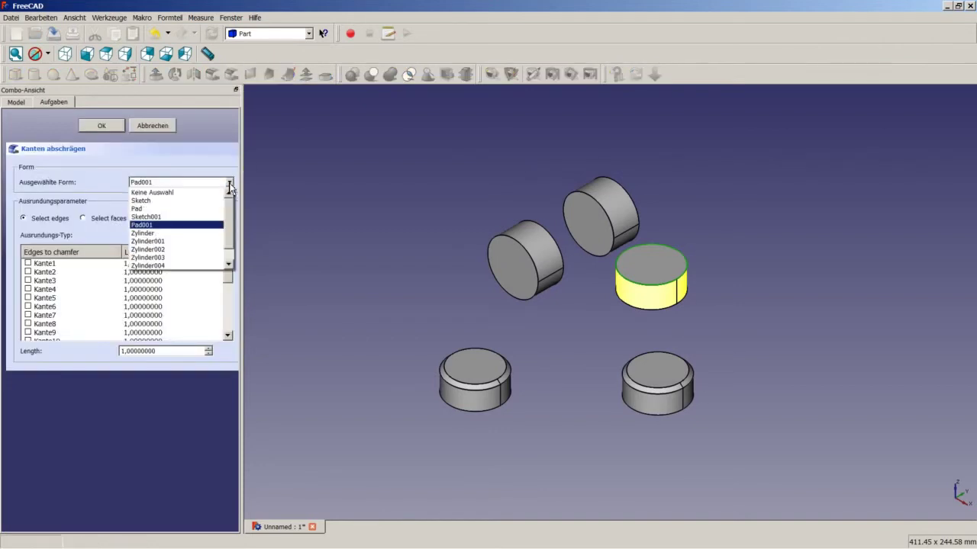
pyautogui.click(177, 242)
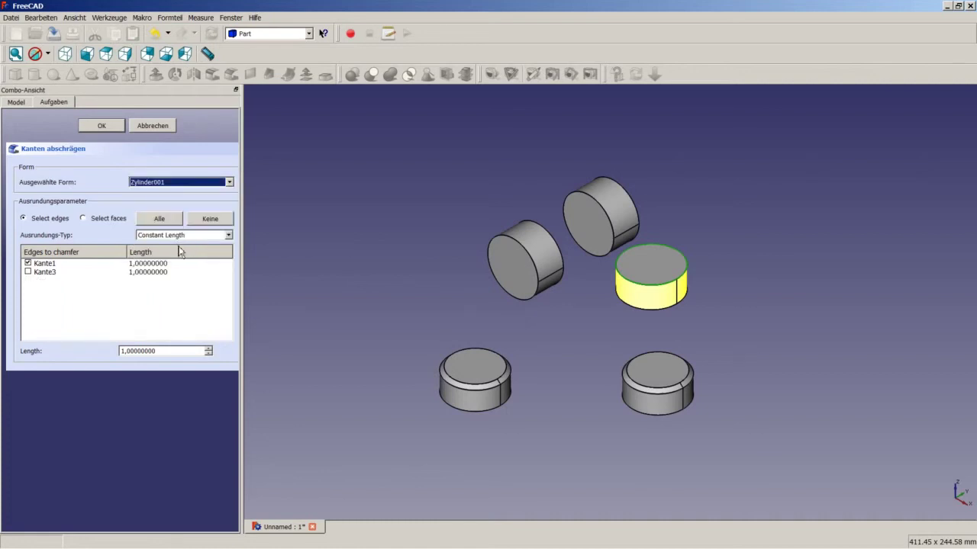
pyautogui.doubleClick(142, 263)
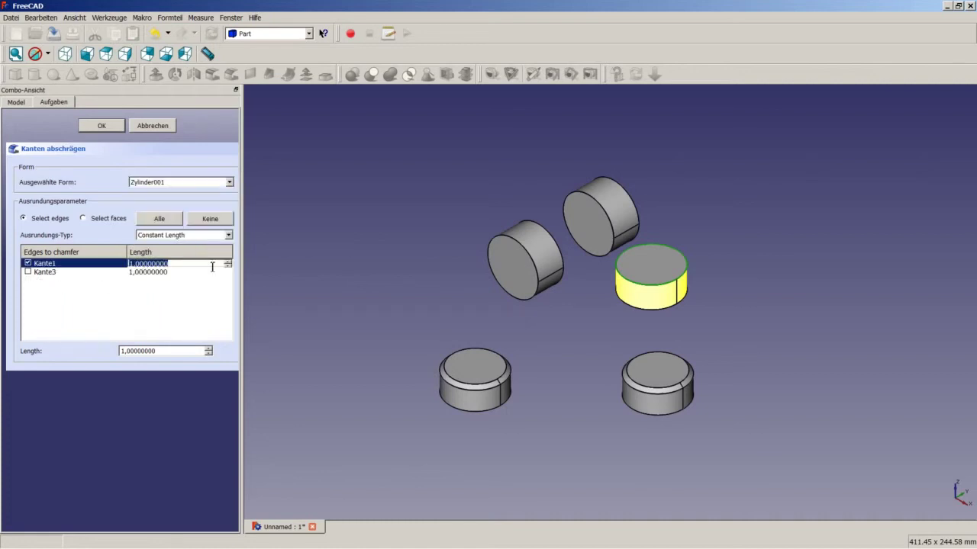
pyautogui.write('2.5')
pyautogui.press('Return')
pyautogui.click(110, 126)
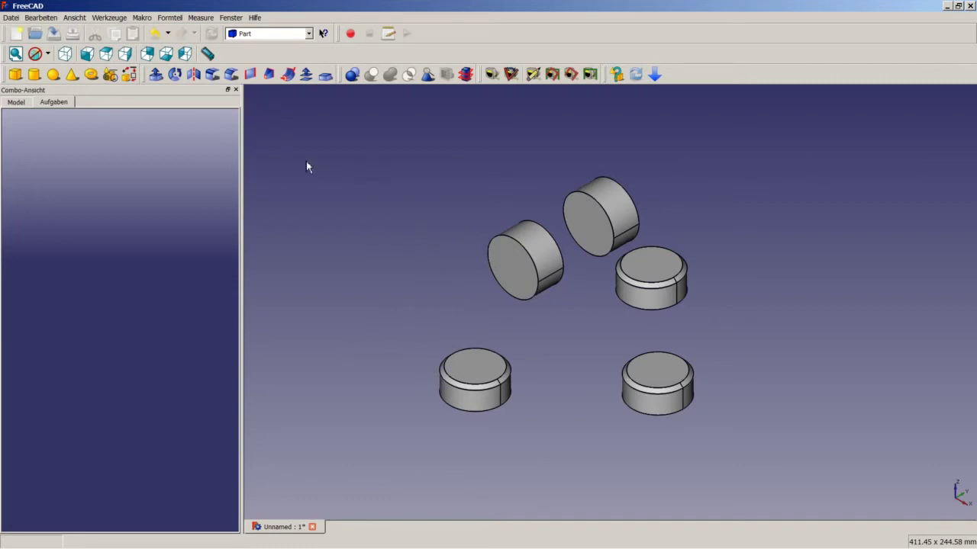
# Select the lying cylinder Zylinder003 in the model tree and start a chamfer, entering an overall length
pyautogui.click(15, 102)
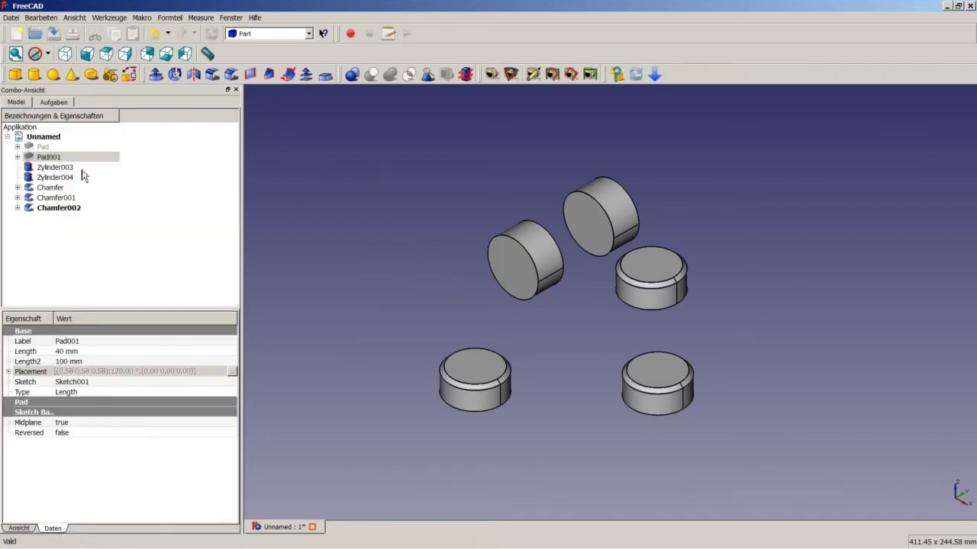
pyautogui.click(65, 170)
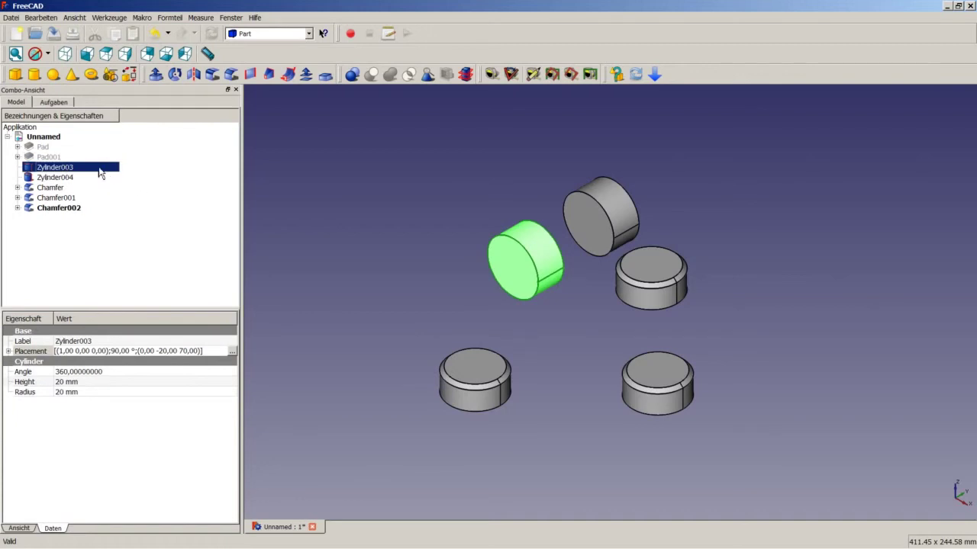
pyautogui.click(231, 76)
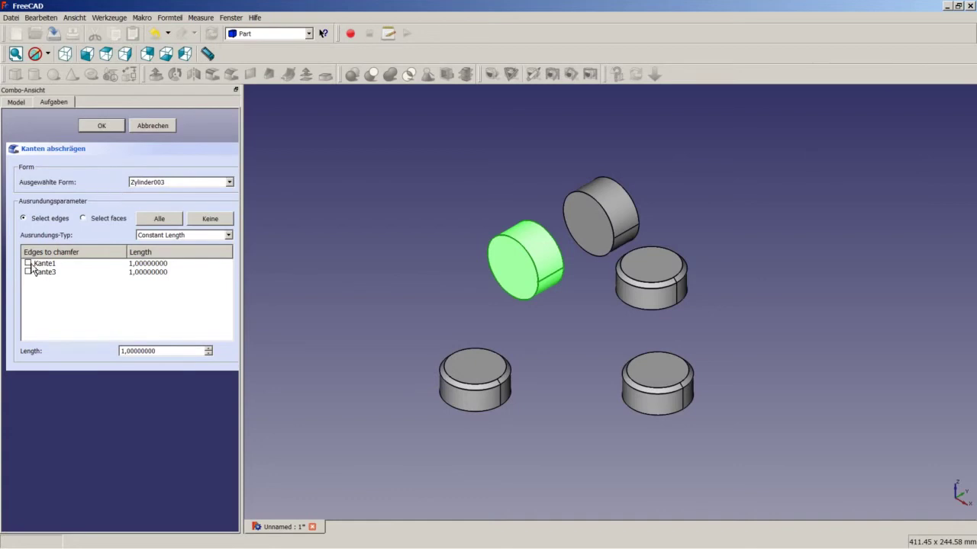
pyautogui.moveTo(173, 351); pyautogui.dragTo(94, 352)
pyautogui.write('2,5')
# Chamfer Kante1 and Kante3 of Zylinder003 at 2.5 mm each, creating Chamfer003
pyautogui.click(28, 264)
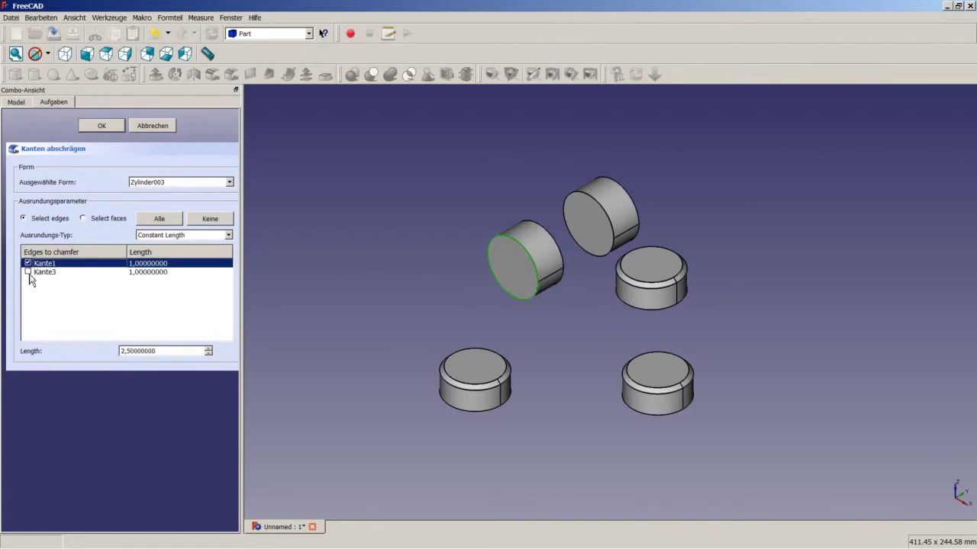
pyautogui.click(28, 272)
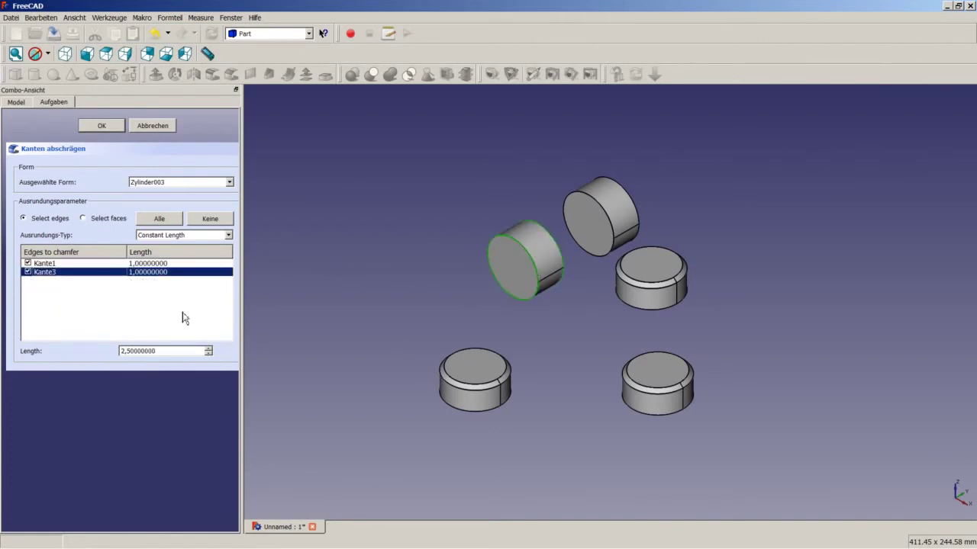
pyautogui.doubleClick(180, 264)
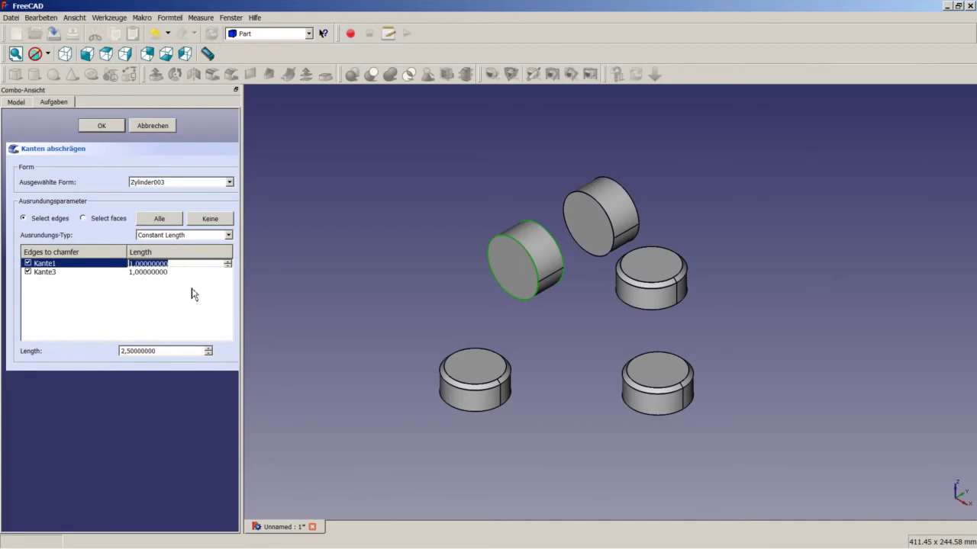
pyautogui.write('2,5')
pyautogui.press('Return')
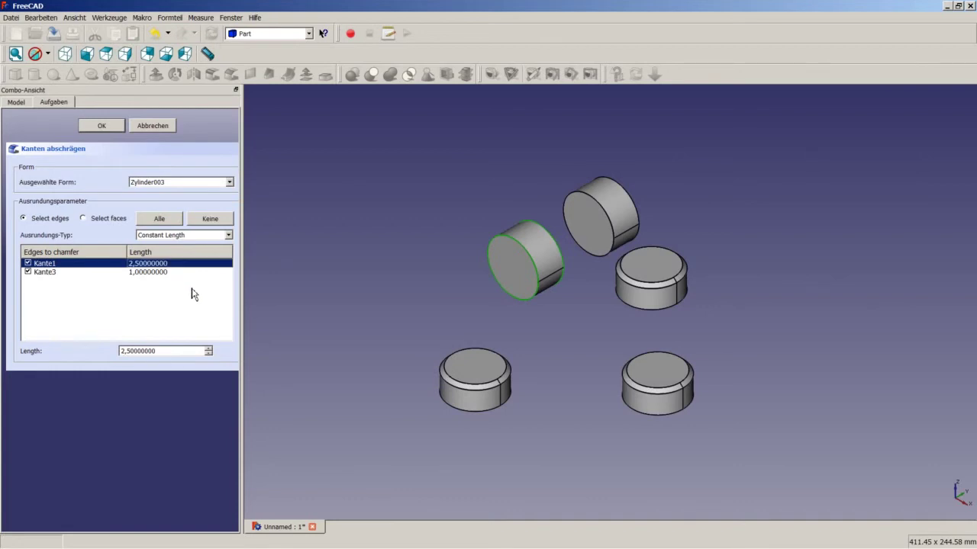
pyautogui.doubleClick(150, 273)
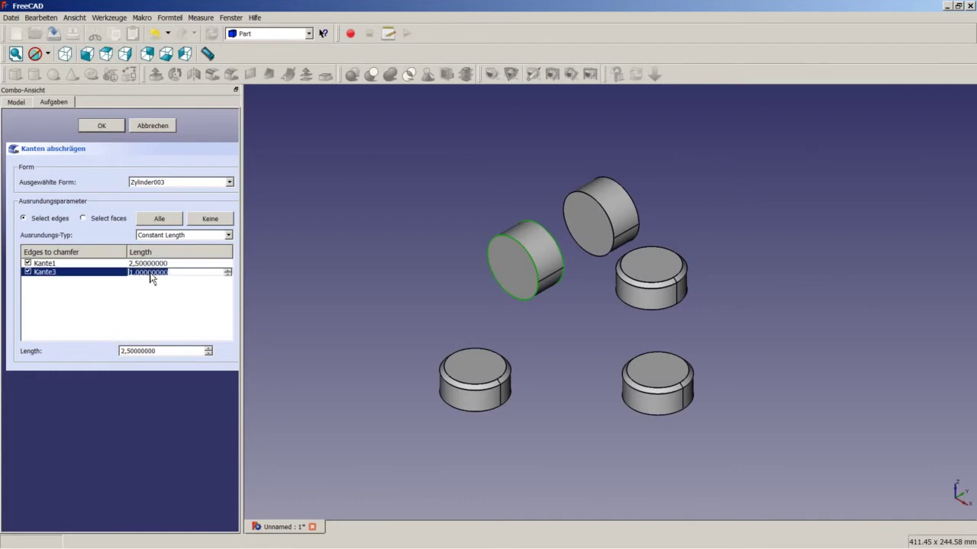
pyautogui.write('2,5')
pyautogui.press('Return')
pyautogui.click(105, 128)
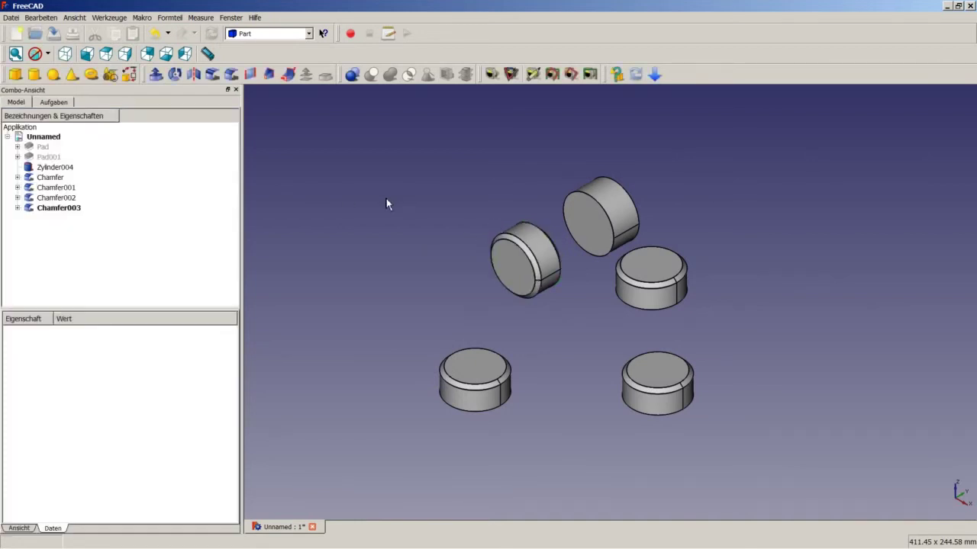
# Chamfer Kante1 and Kante3 of the right lying cylinder Zylinder004 at 2,5 mm each
pyautogui.click(80, 168)
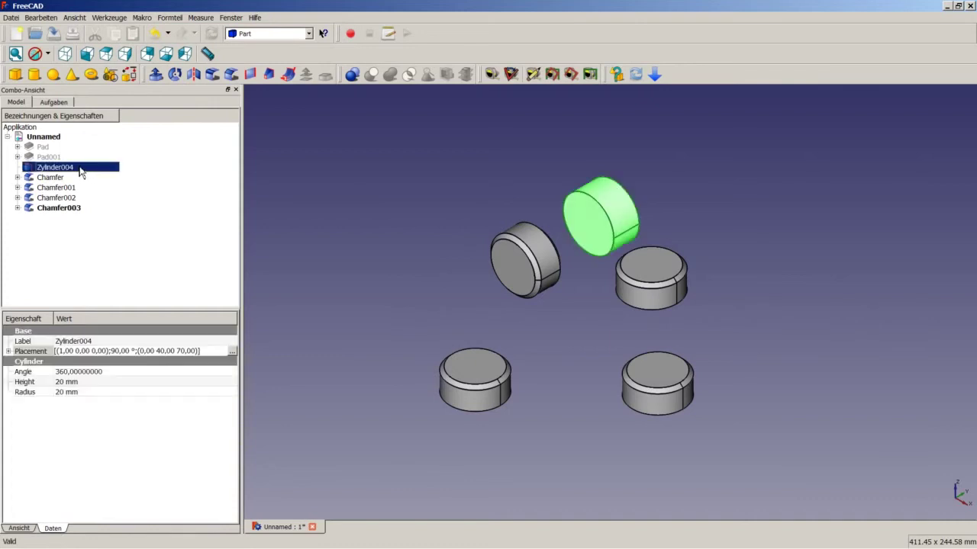
pyautogui.click(230, 76)
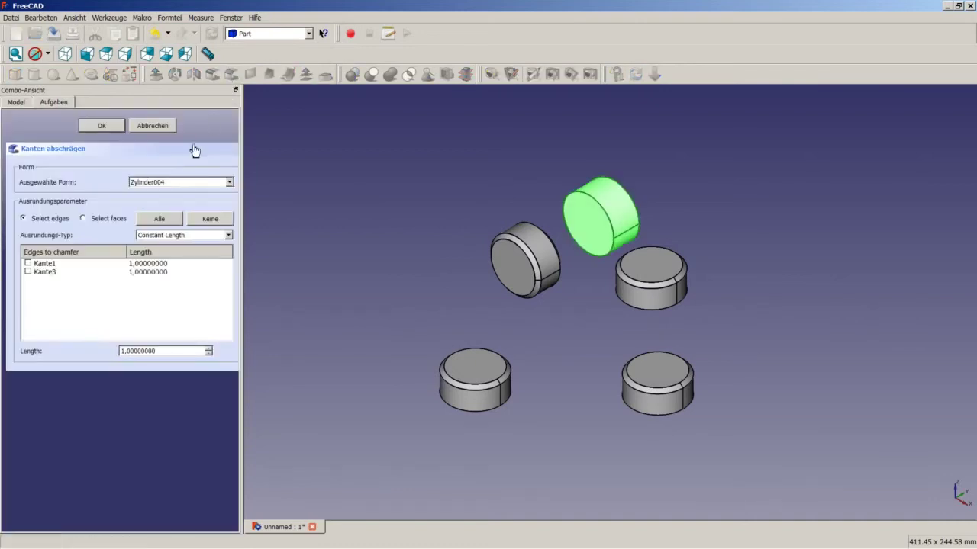
pyautogui.click(27, 263)
pyautogui.click(27, 272)
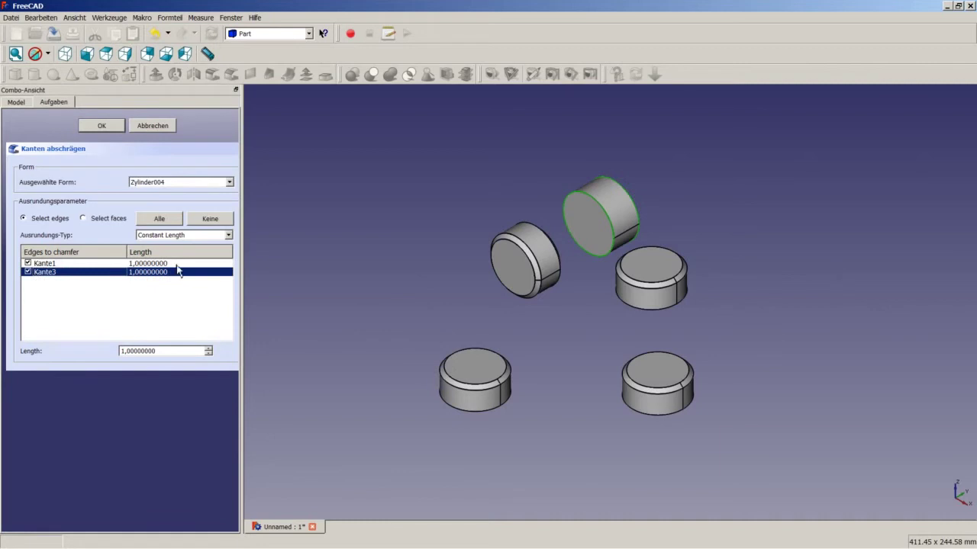
pyautogui.click(175, 263)
pyautogui.click(175, 263)
pyautogui.write('2')
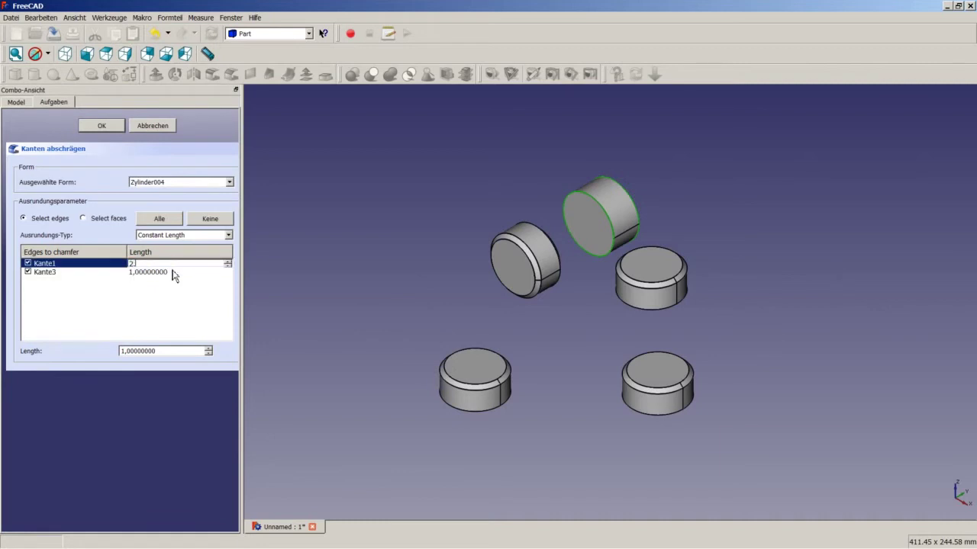
pyautogui.write(',5')
pyautogui.press('Return')
pyautogui.click(173, 273)
pyautogui.click(174, 272)
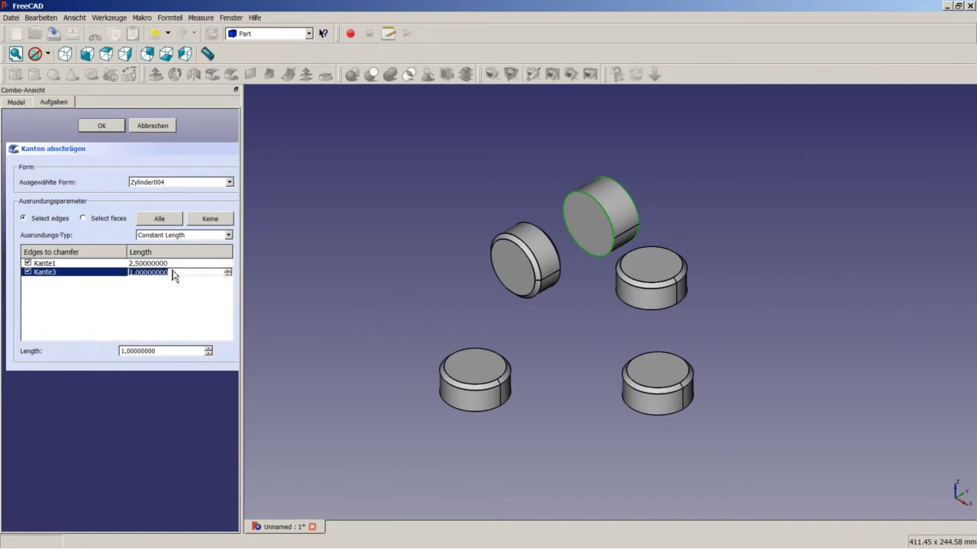
pyautogui.write('2,5')
pyautogui.press('Return')
pyautogui.click(113, 128)
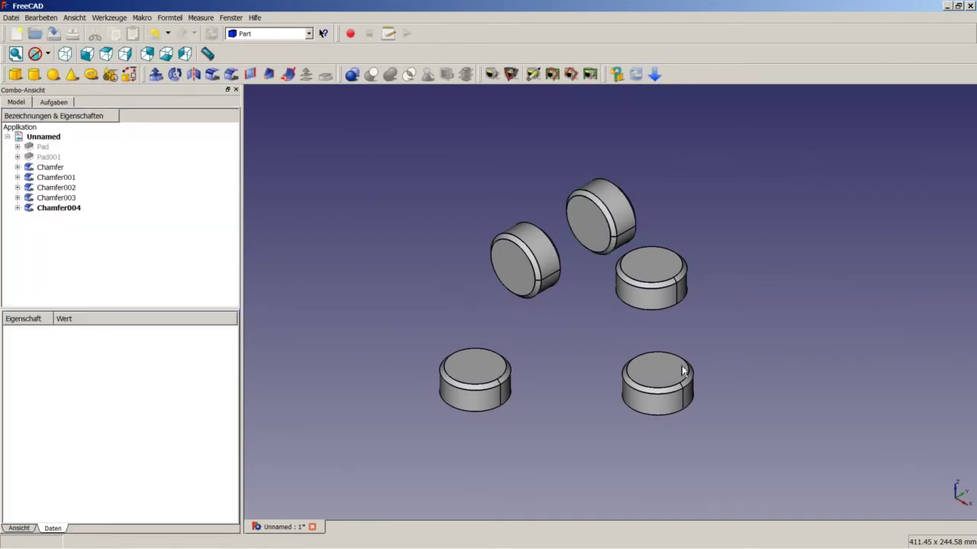
# Show the Pad cross base and Pad001 U-shaped upright again, then save the document
pyautogui.rightClick(43, 147)
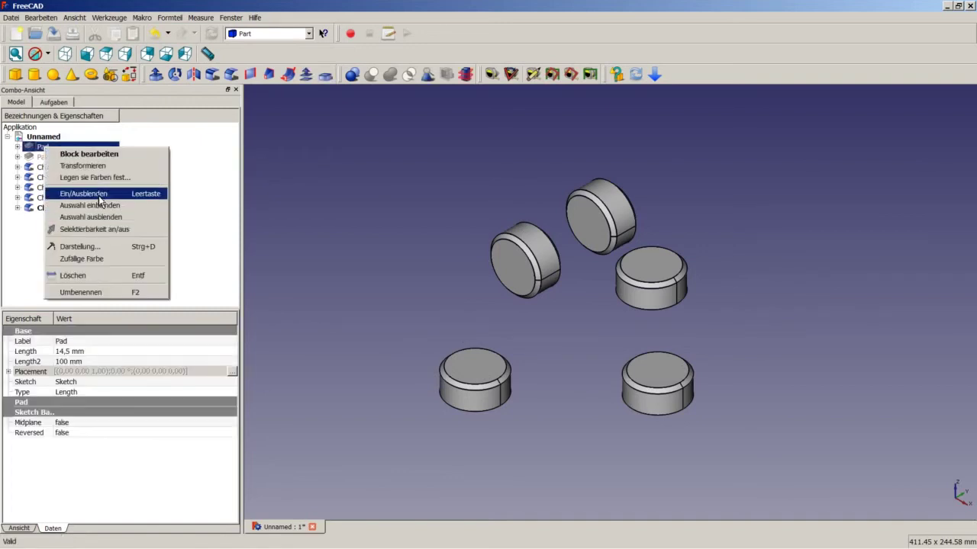
pyautogui.click(99, 195)
pyautogui.rightClick(58, 158)
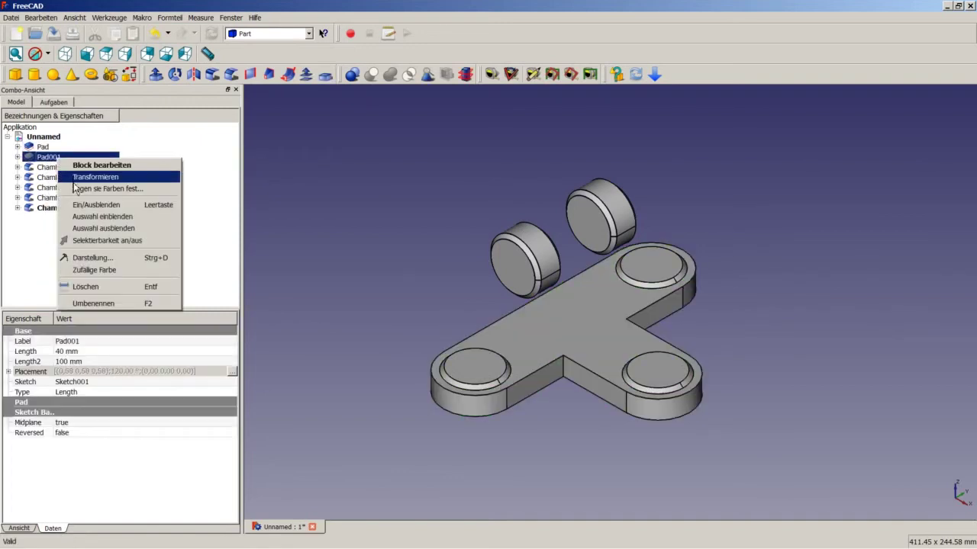
pyautogui.click(79, 204)
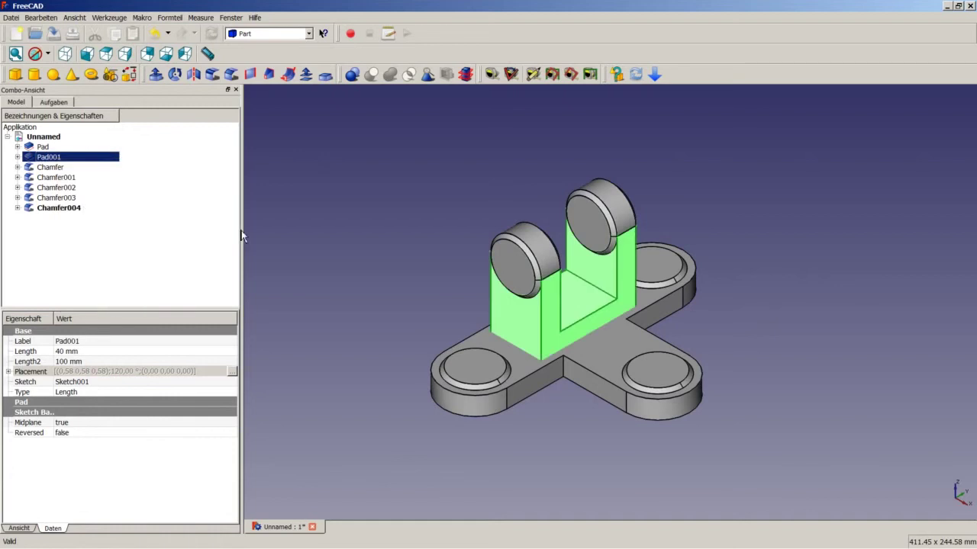
pyautogui.click(372, 260)
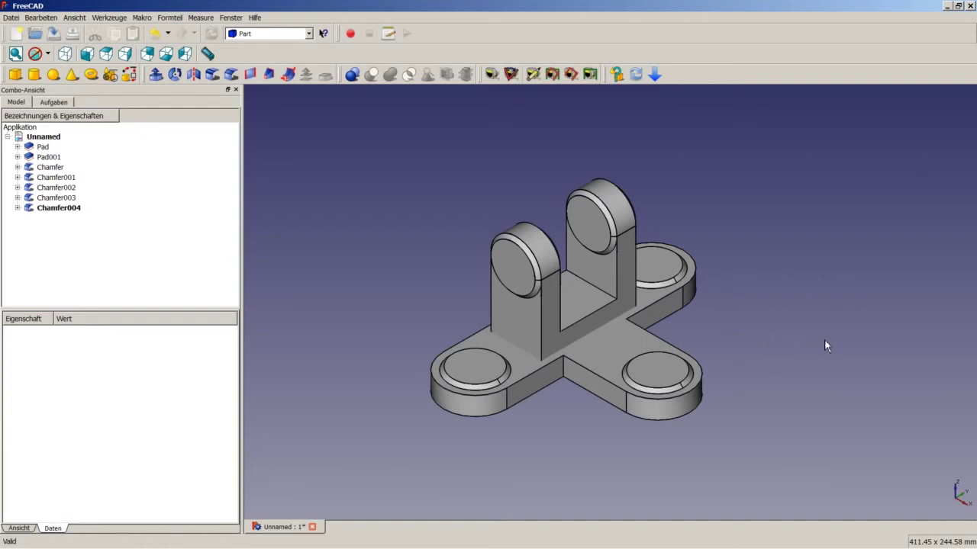
pyautogui.hotkey('ctrl', 's')
# Select every part from Pad through Chamfer004 and bring up their context menu
pyautogui.click(44, 147)
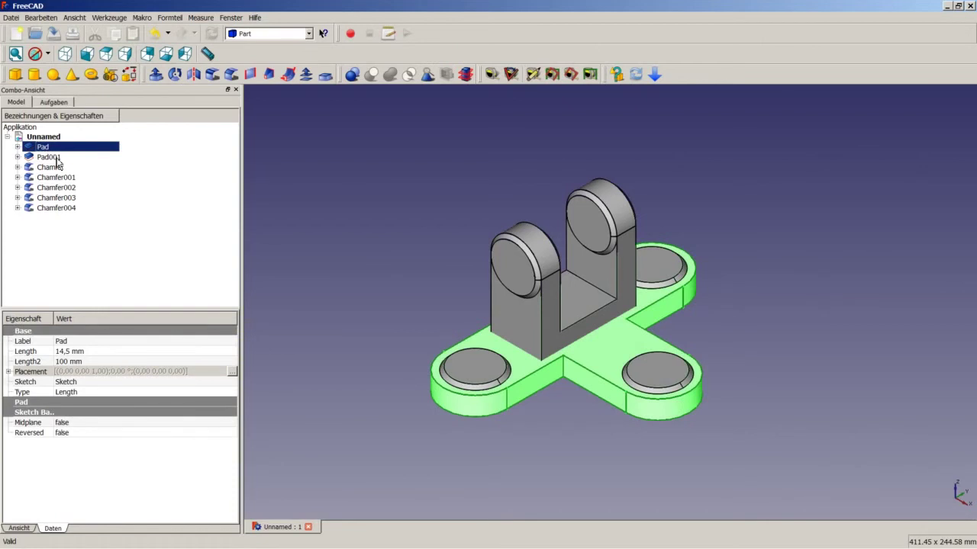
pyautogui.keyDown('shift'); pyautogui.click(56, 209); pyautogui.keyUp('shift')
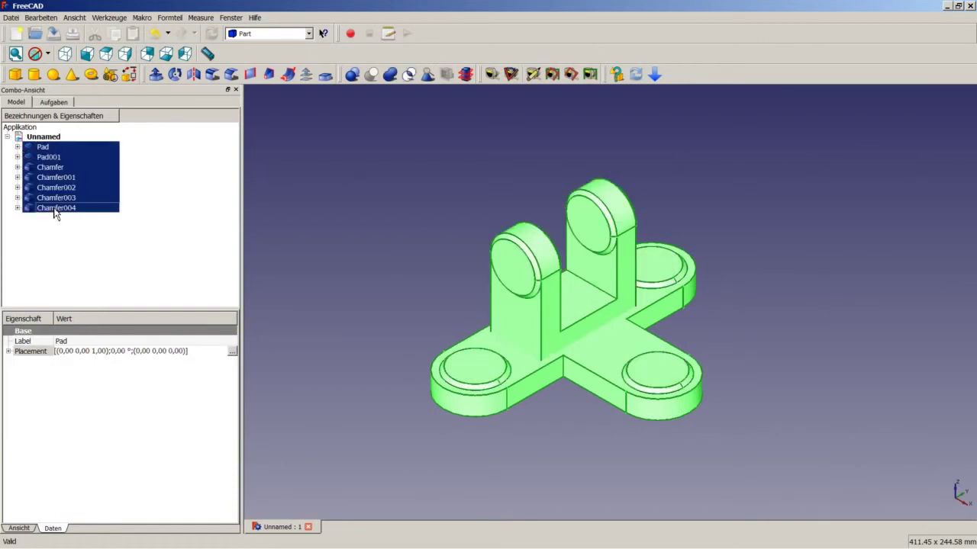
pyautogui.rightClick(55, 213)
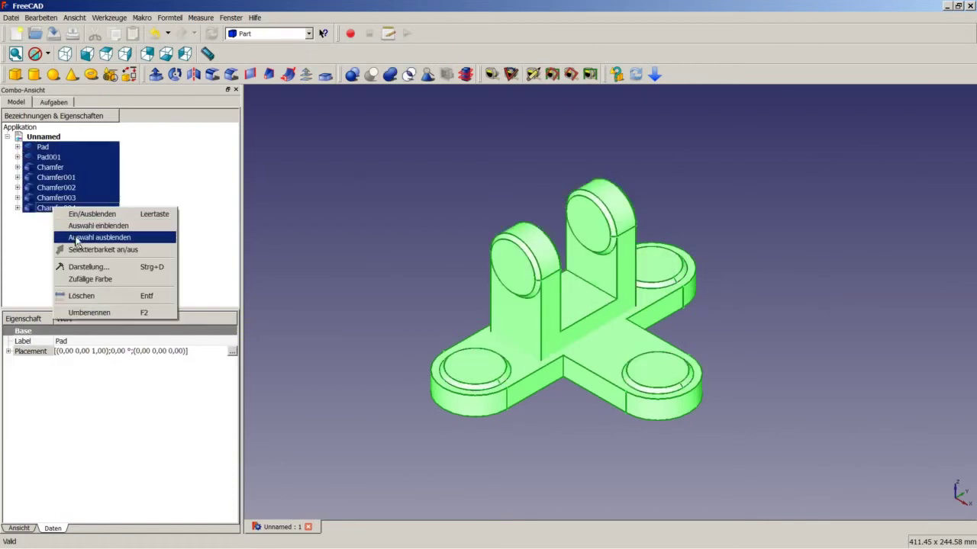
# Hide all selected bracket parts and switch to the Part Design workbench
pyautogui.click(76, 241)
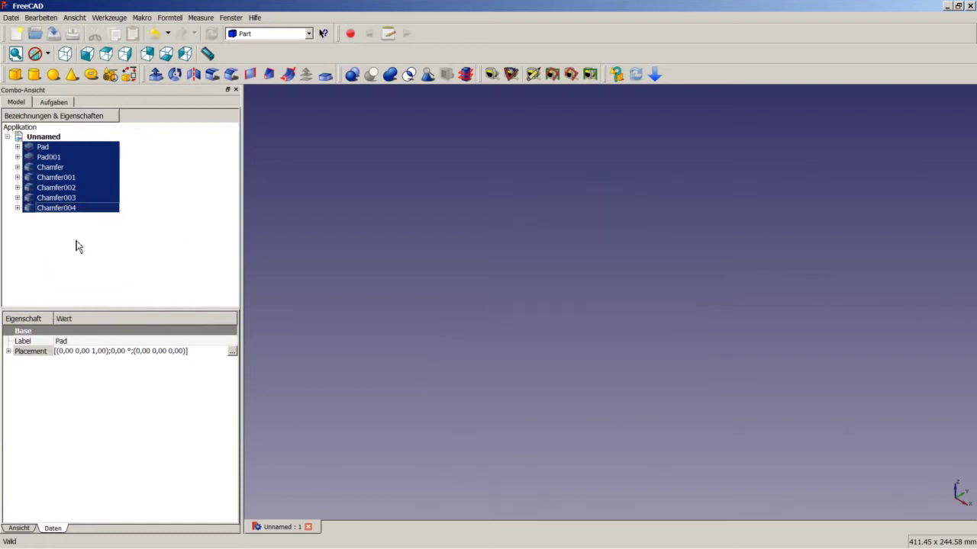
pyautogui.click(303, 230)
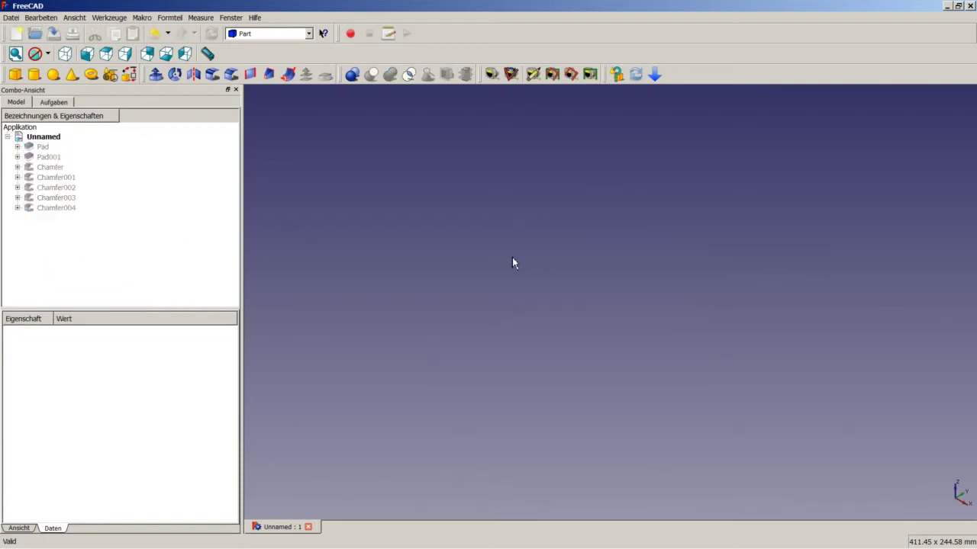
pyautogui.click(309, 34)
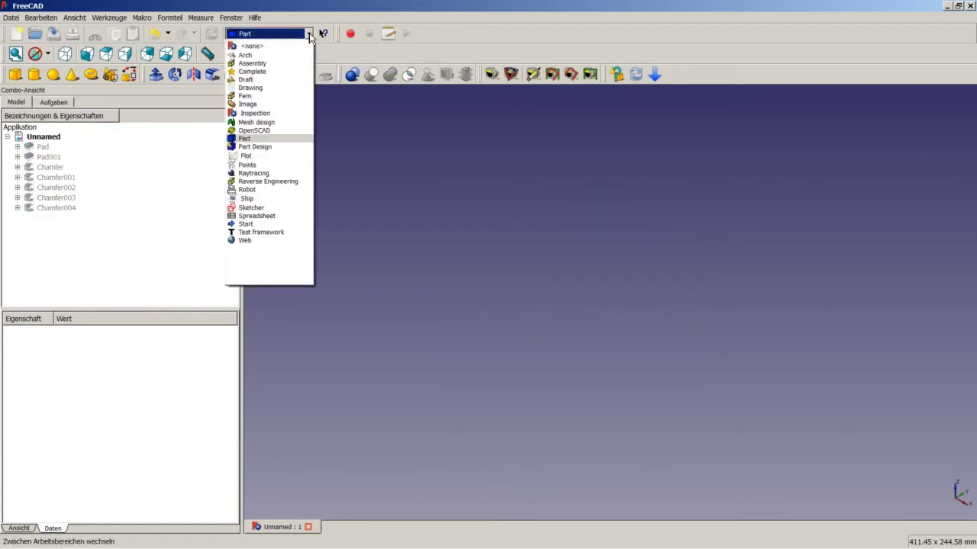
pyautogui.click(271, 148)
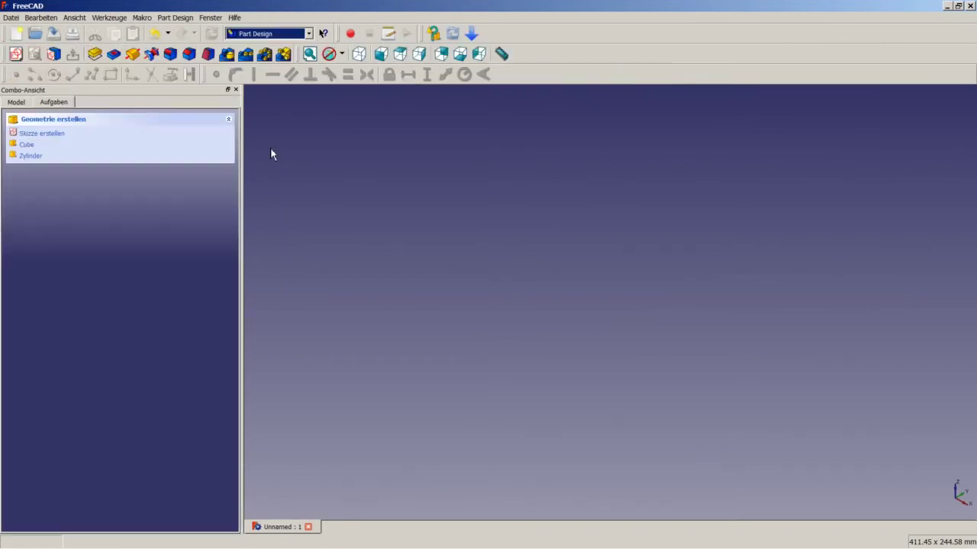
# Create a new sketch on the YZ plane
pyautogui.click(16, 54)
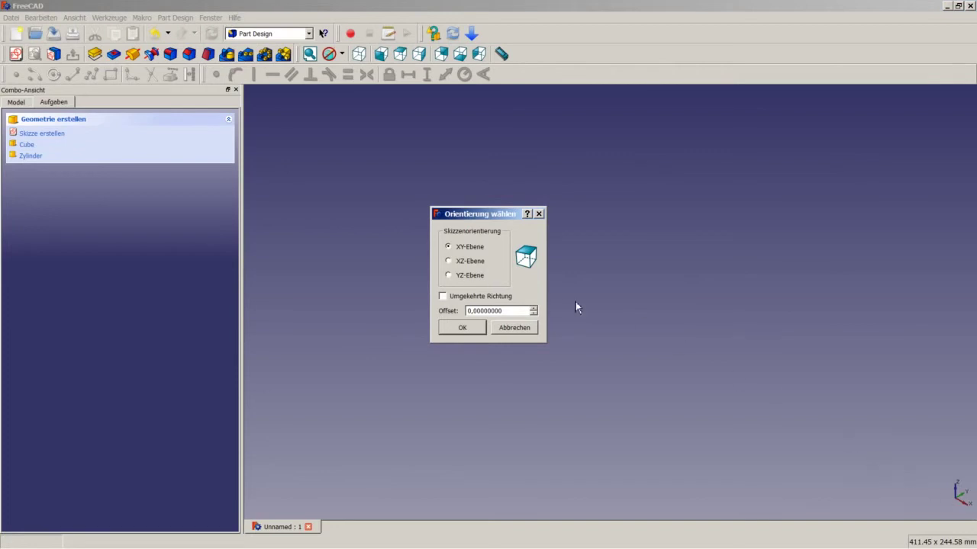
pyautogui.click(455, 277)
pyautogui.click(463, 328)
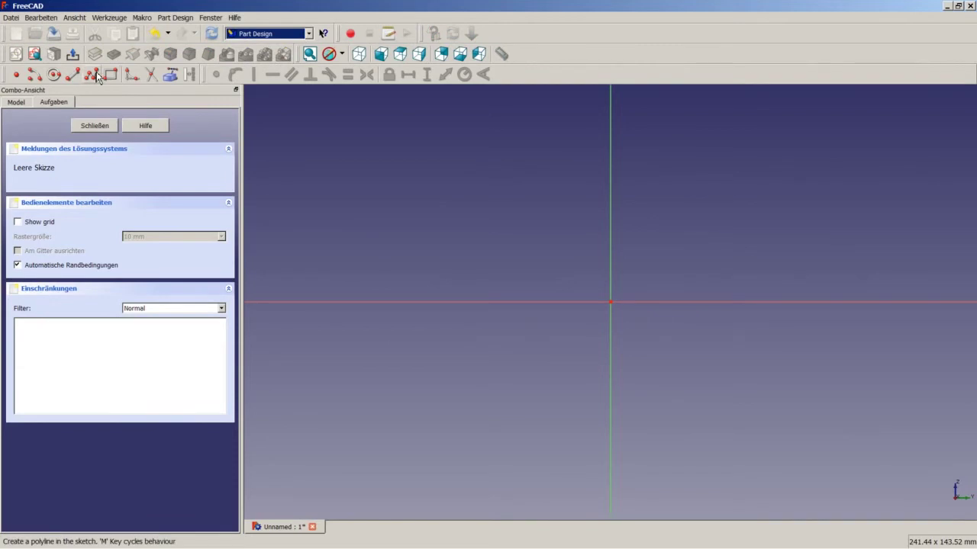
# Draw a closed right-triangle polyline to the left of the vertical axis
pyautogui.click(97, 74)
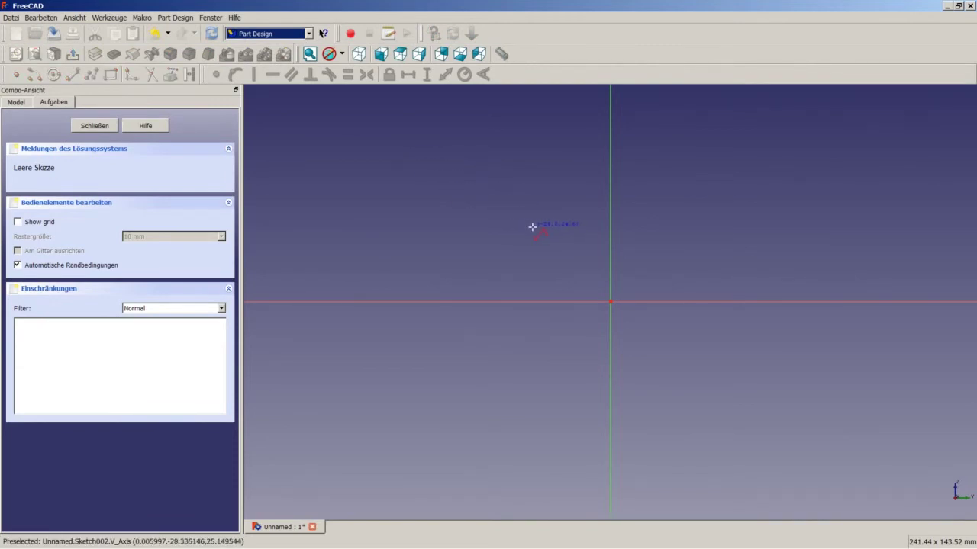
pyautogui.click(521, 173)
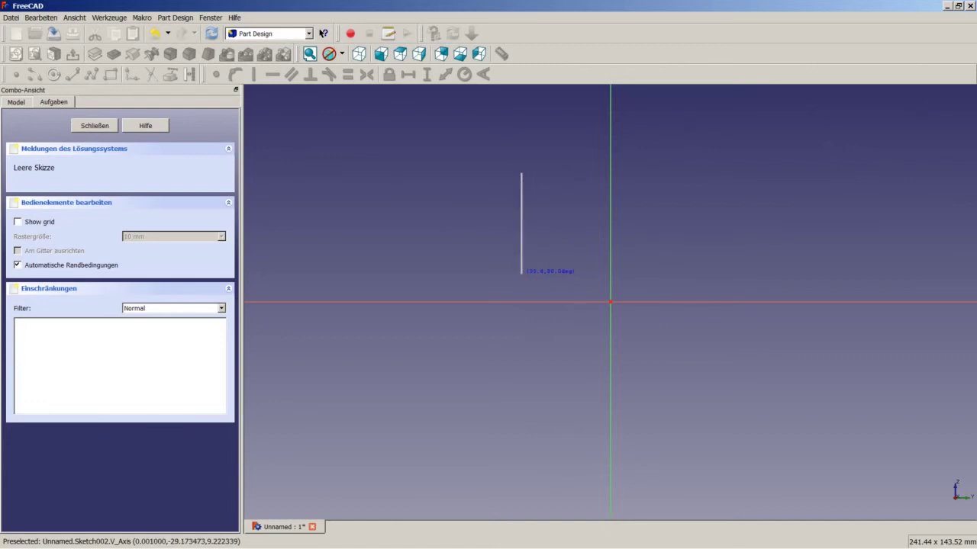
pyautogui.click(521, 272)
pyautogui.click(461, 273)
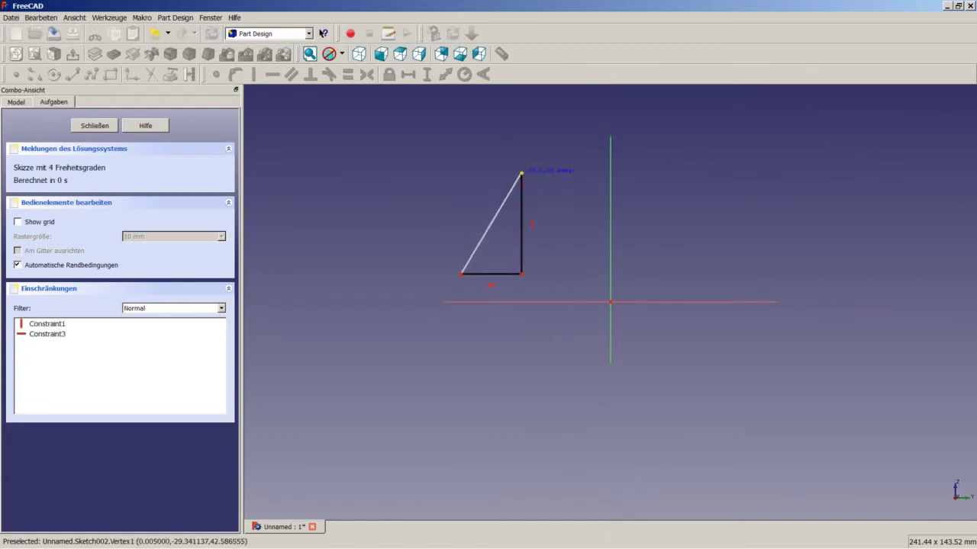
pyautogui.click(521, 173)
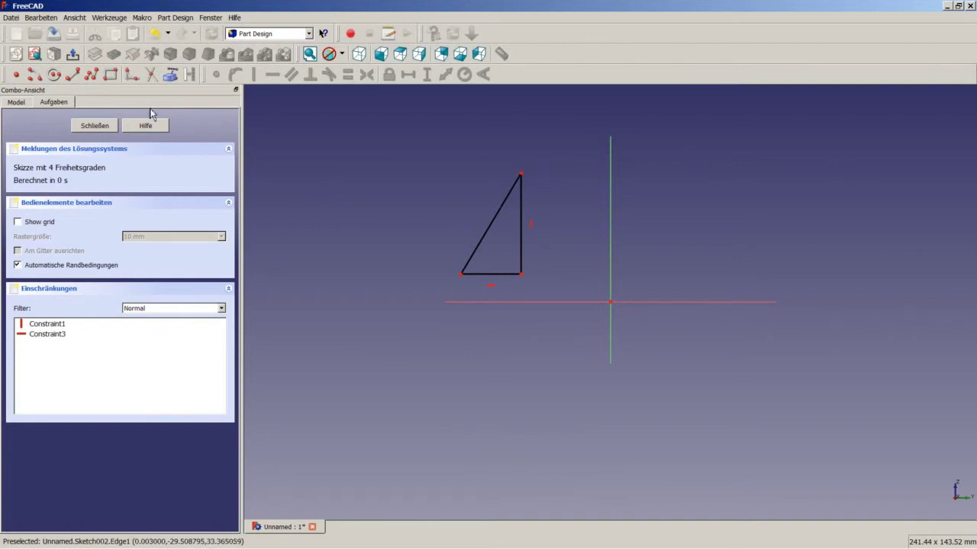
# Draw a matching closed right triangle to the right of the vertical axis
pyautogui.click(93, 76)
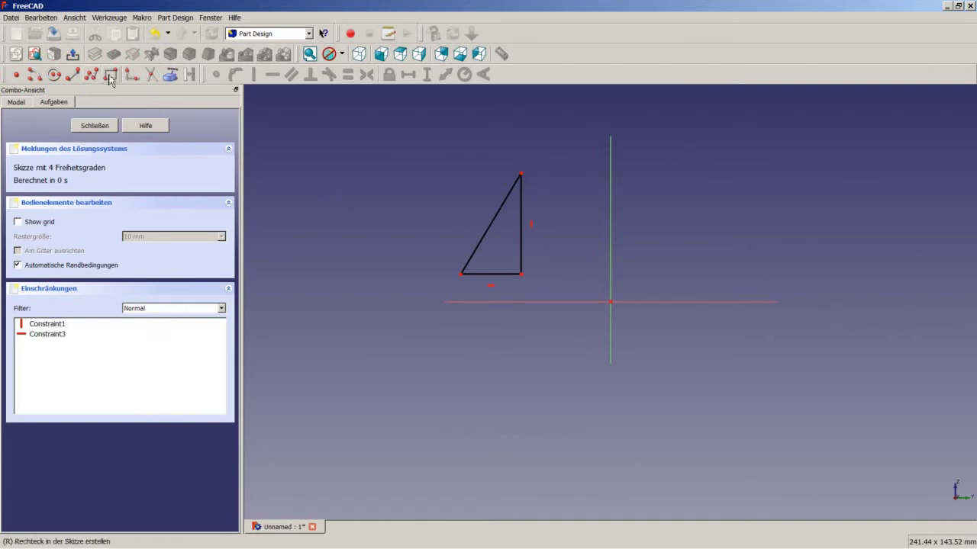
pyautogui.click(649, 174)
pyautogui.click(649, 275)
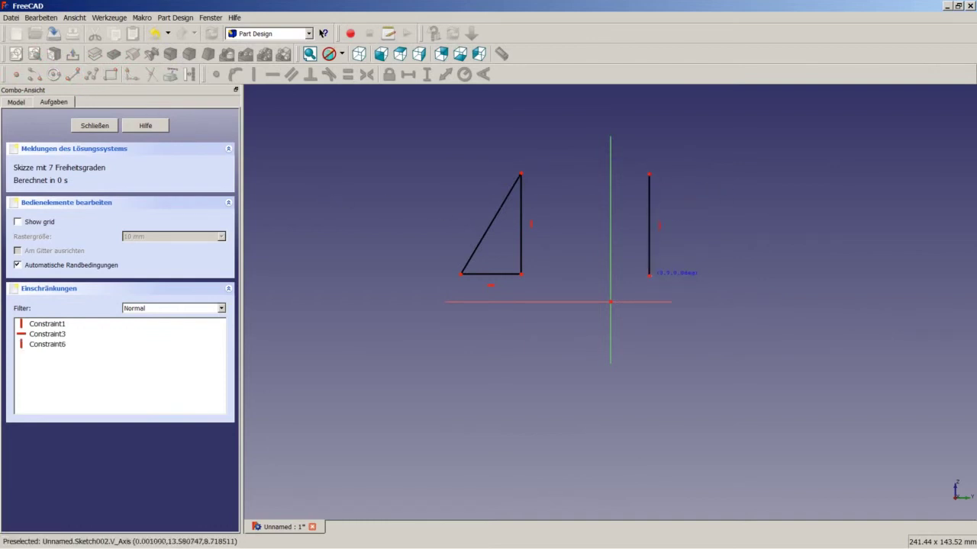
pyautogui.click(705, 275)
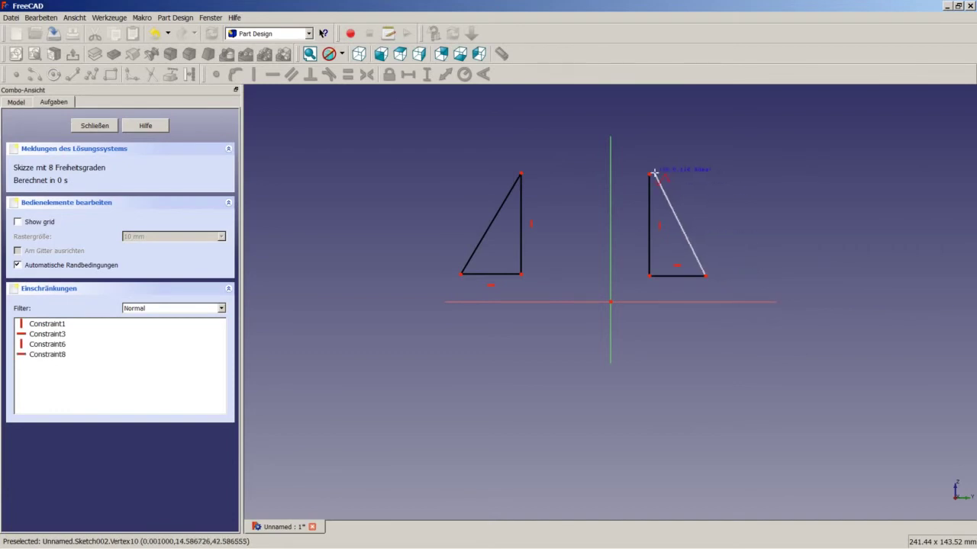
pyautogui.click(651, 175)
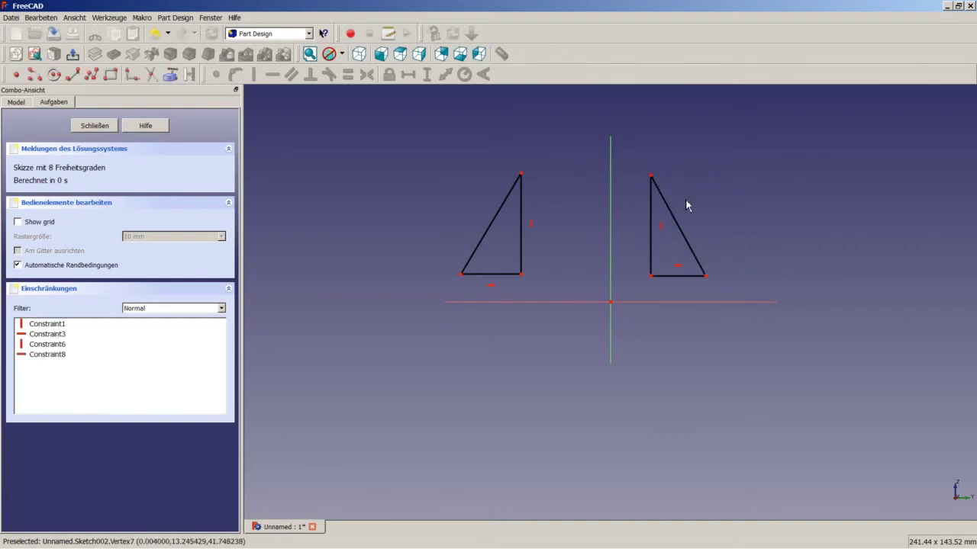
# Dimension the left triangle's bottom edge to 12 mm and its vertical edge to 35 mm
pyautogui.click(509, 275)
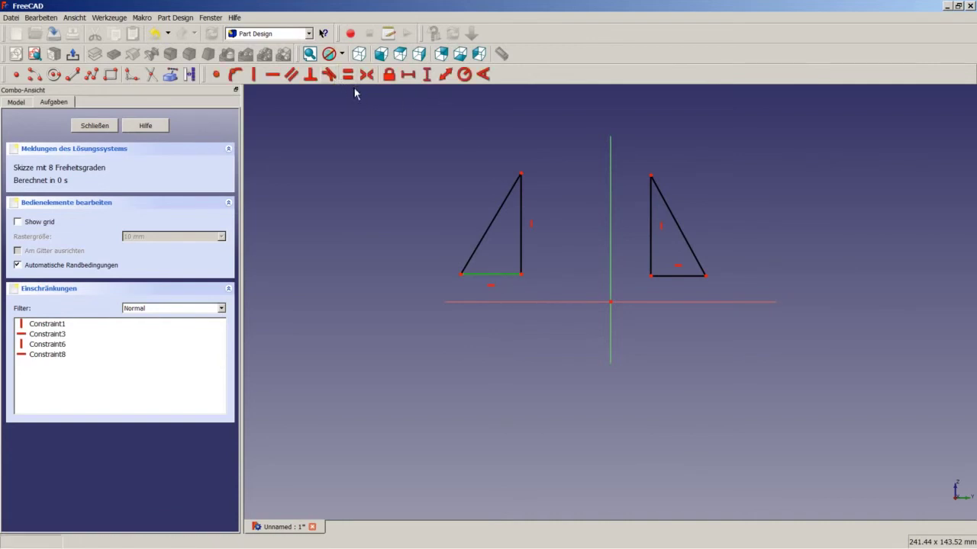
pyautogui.click(409, 76)
pyautogui.write('12')
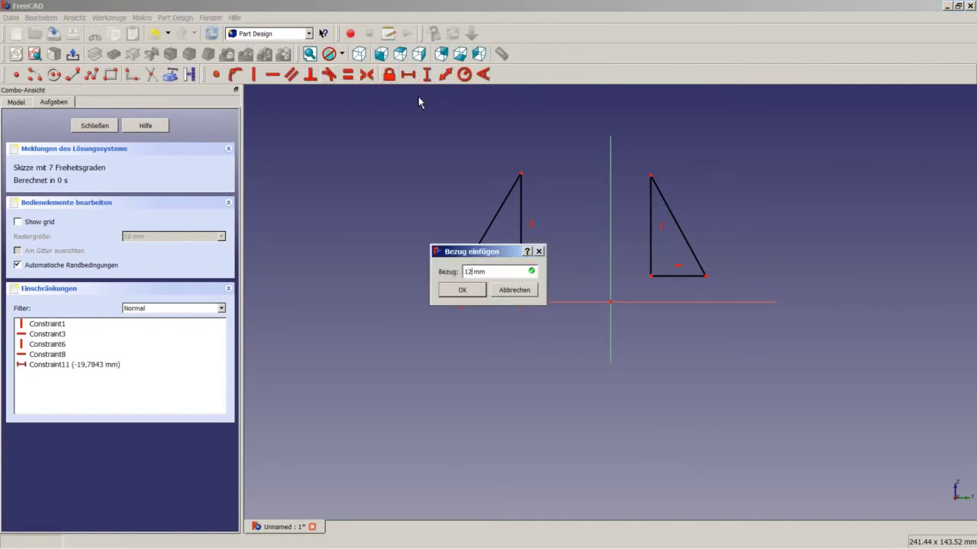
pyautogui.press('Return')
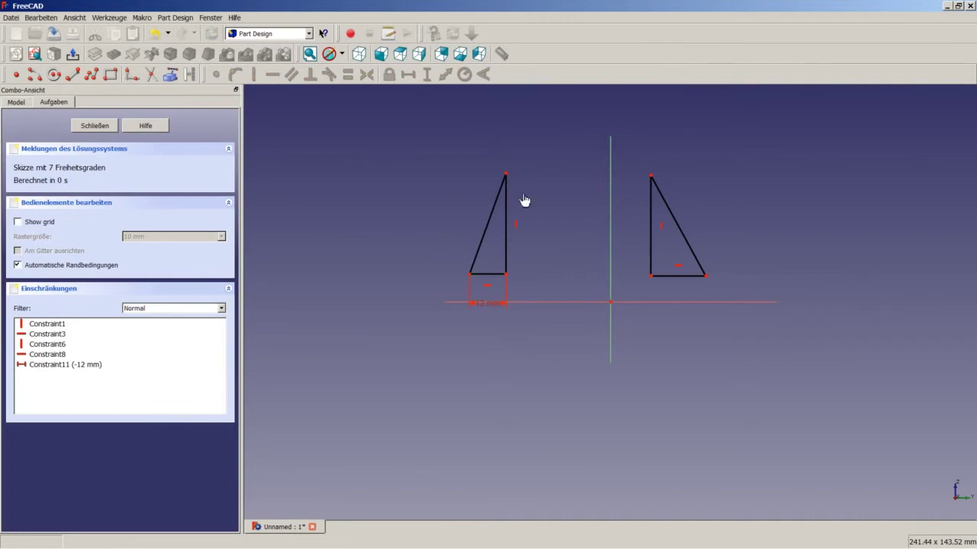
pyautogui.click(507, 214)
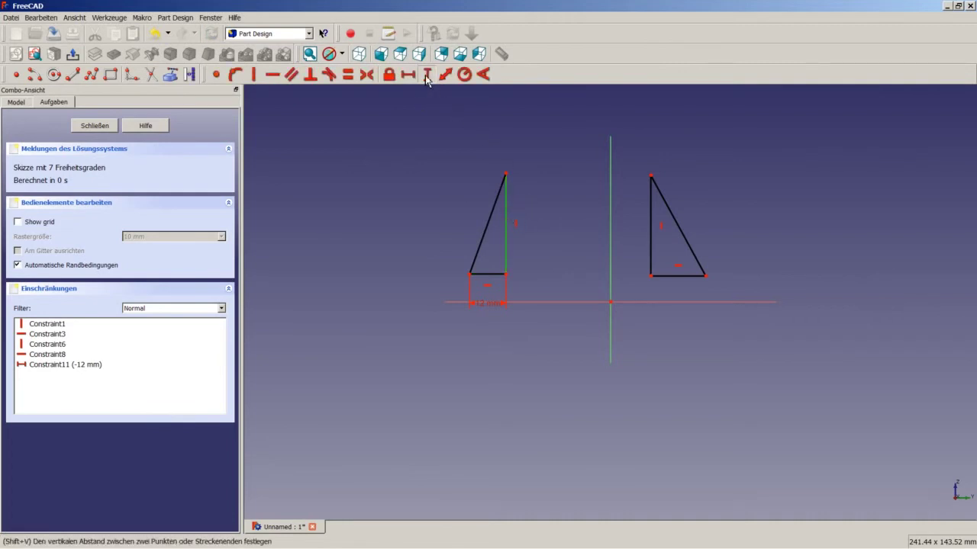
pyautogui.click(427, 76)
pyautogui.write('25')
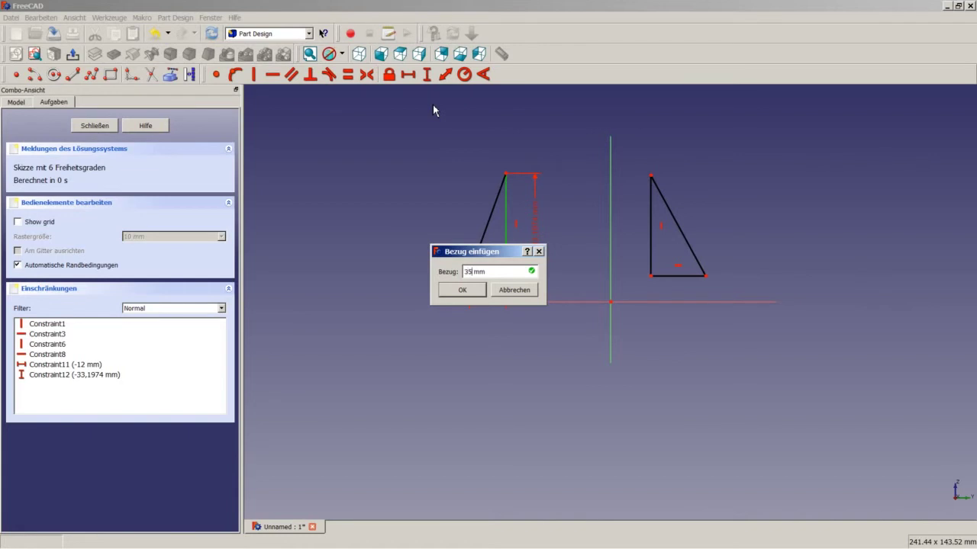
pyautogui.press('Return')
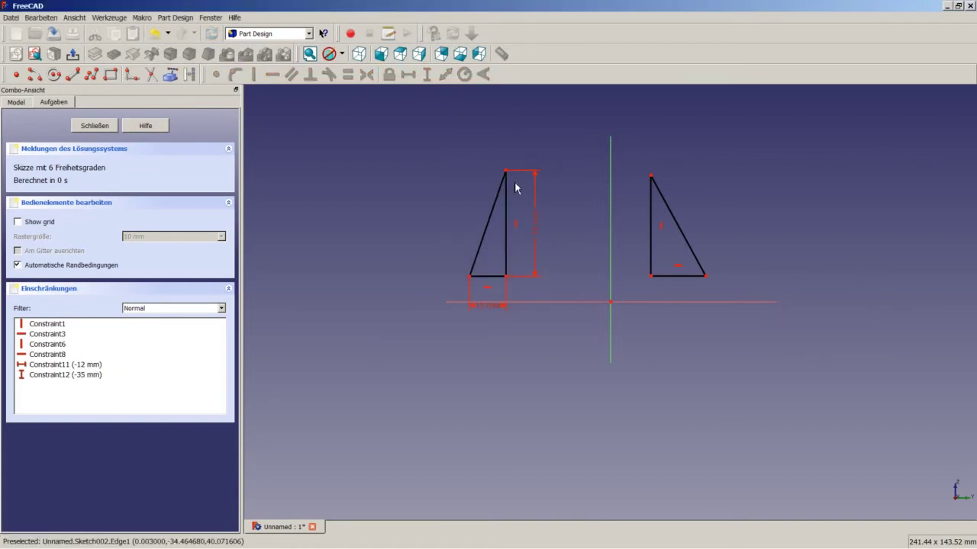
# Make the triangles' inner and outer bottom corners symmetric about the vertical axis, then select the top corners
pyautogui.click(506, 277)
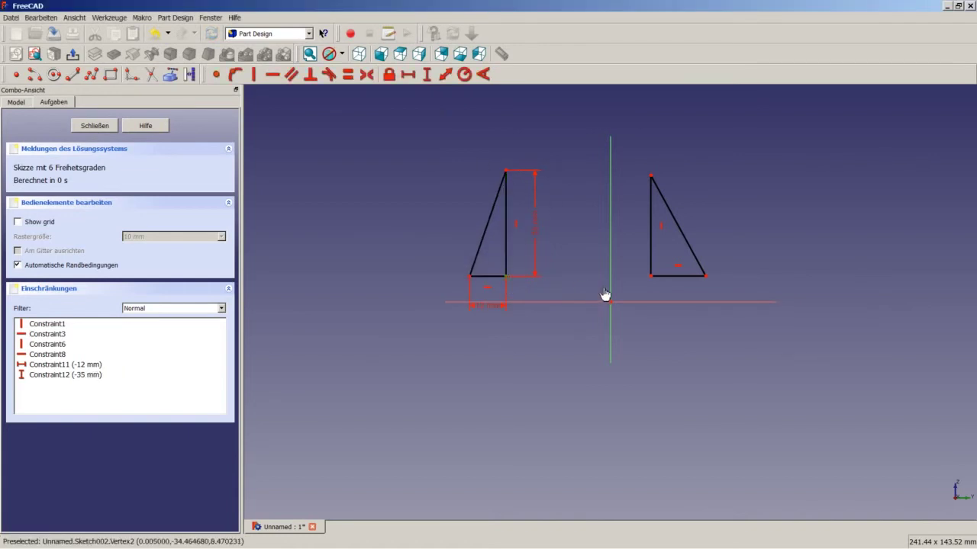
pyautogui.click(651, 279)
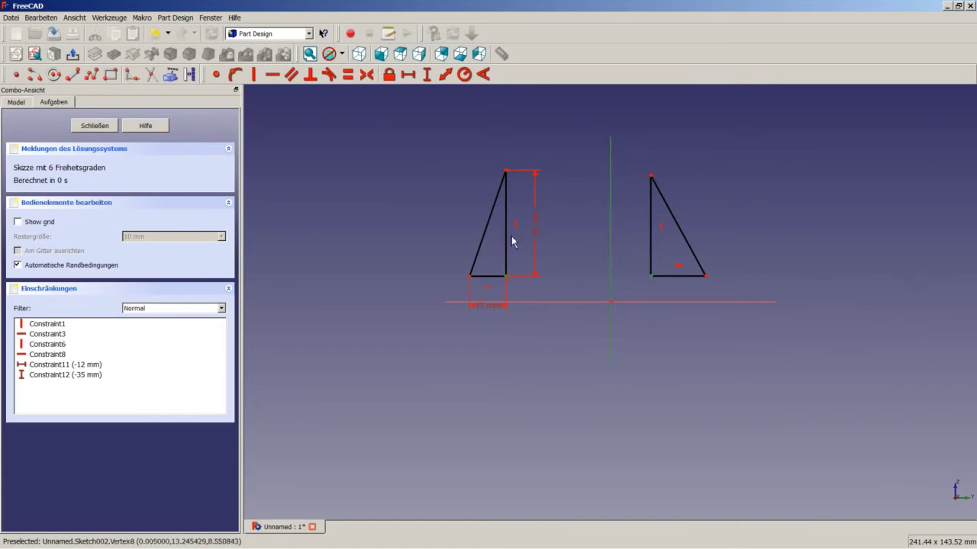
pyautogui.click(368, 74)
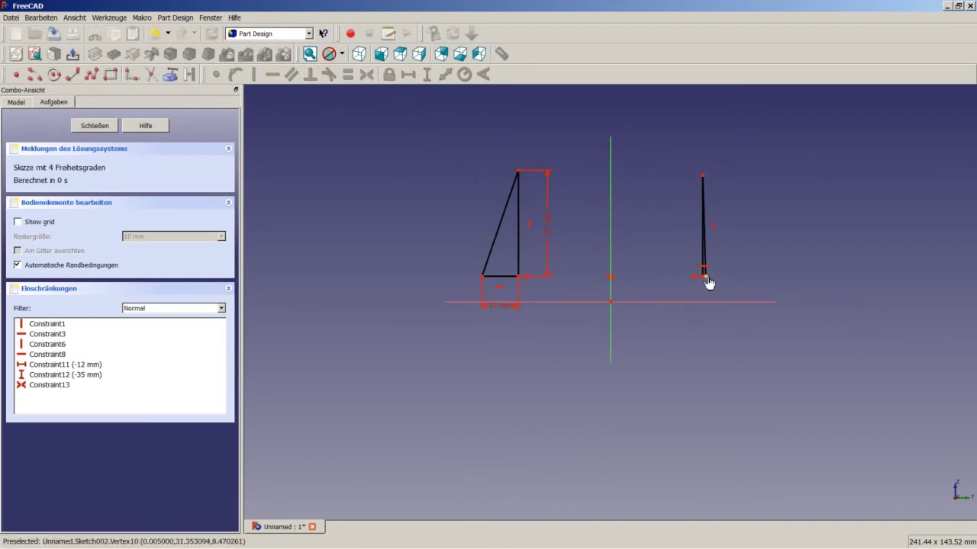
pyautogui.moveTo(708, 282); pyautogui.dragTo(739, 277)
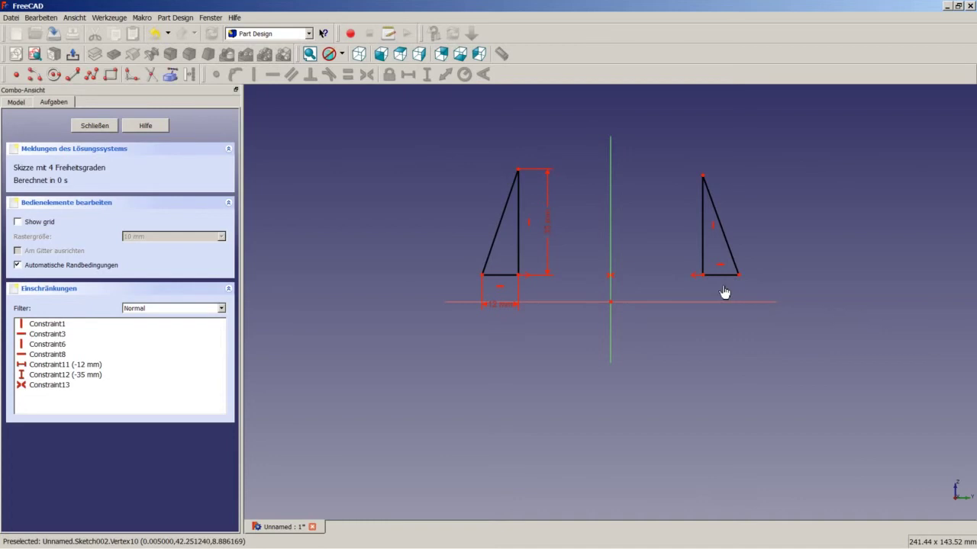
pyautogui.click(738, 277)
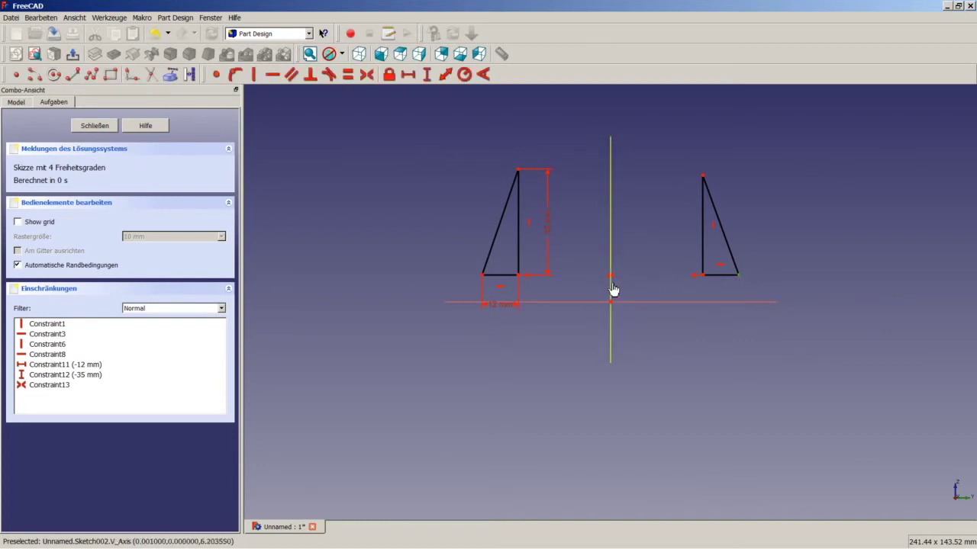
pyautogui.click(482, 274)
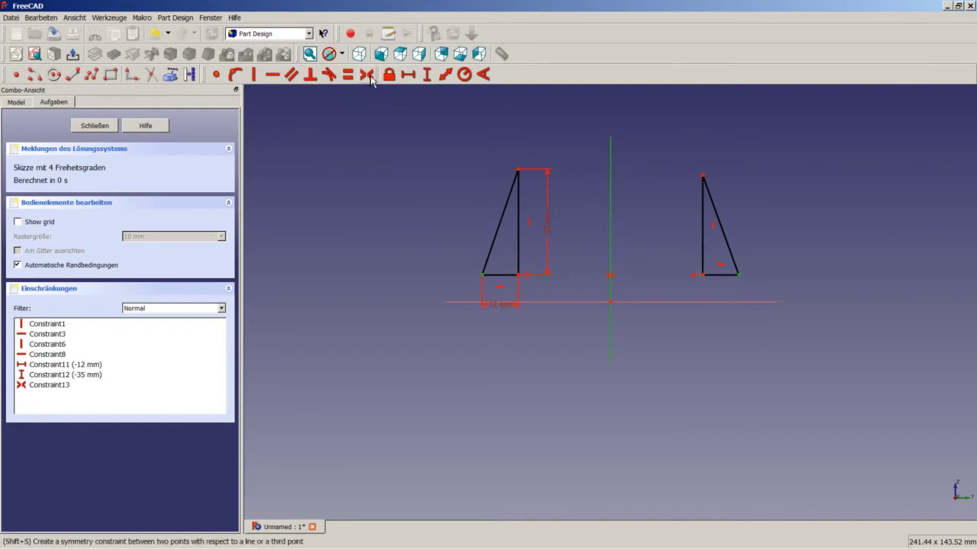
pyautogui.click(366, 74)
pyautogui.click(518, 170)
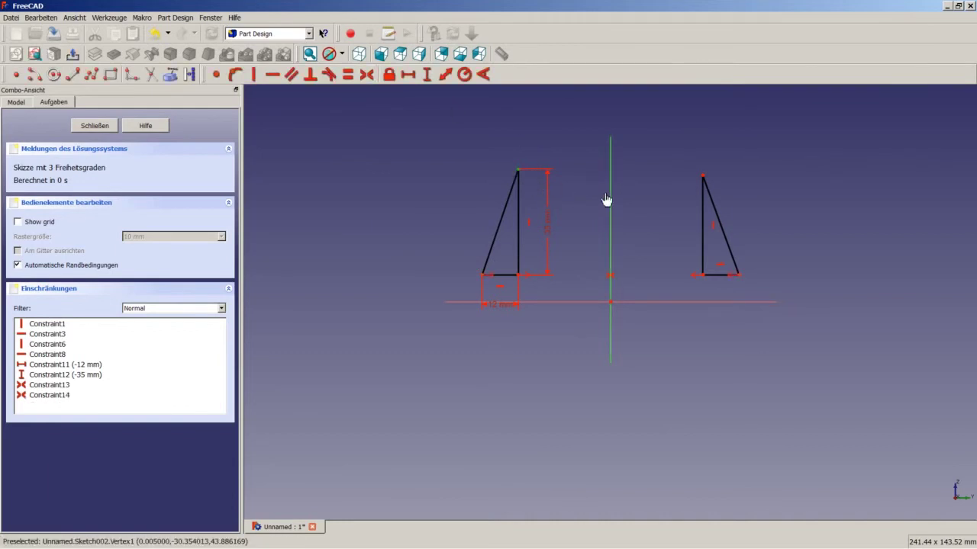
pyautogui.click(702, 177)
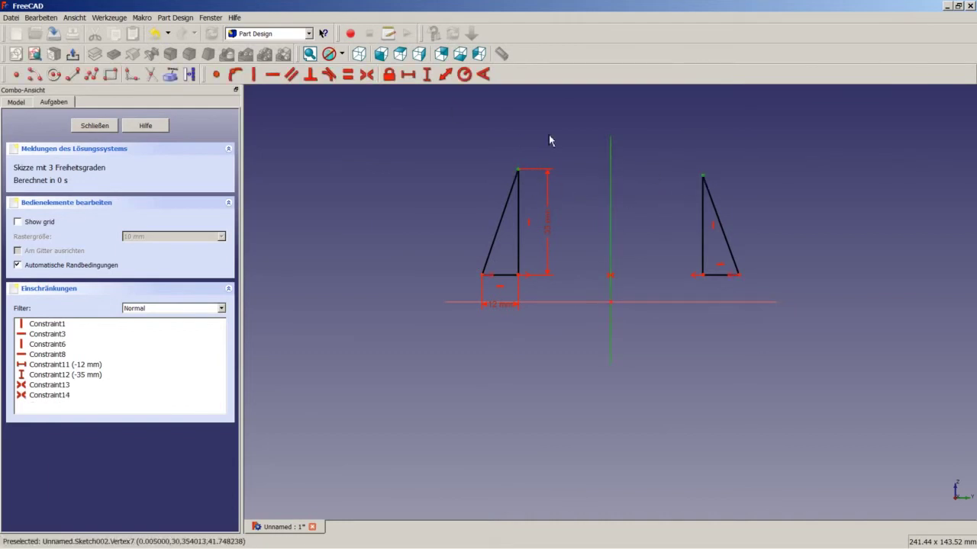
# Mirror the top corners and place the triangles 37.5 mm from the vertical axis, tidying dimension labels
pyautogui.click(366, 76)
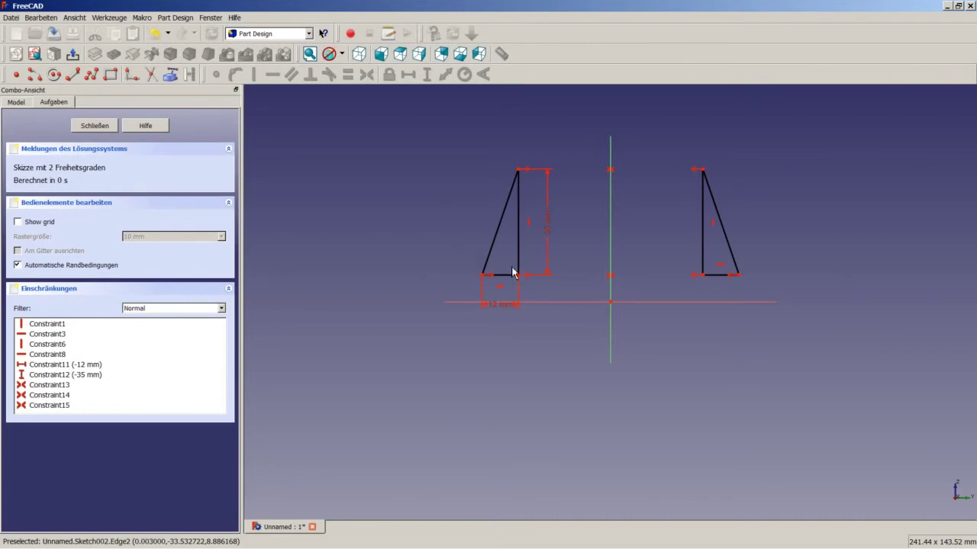
pyautogui.moveTo(514, 279)
pyautogui.mouseDown()
pyautogui.moveTo(508, 273)
pyautogui.moveTo(521, 277)
pyautogui.mouseUp()
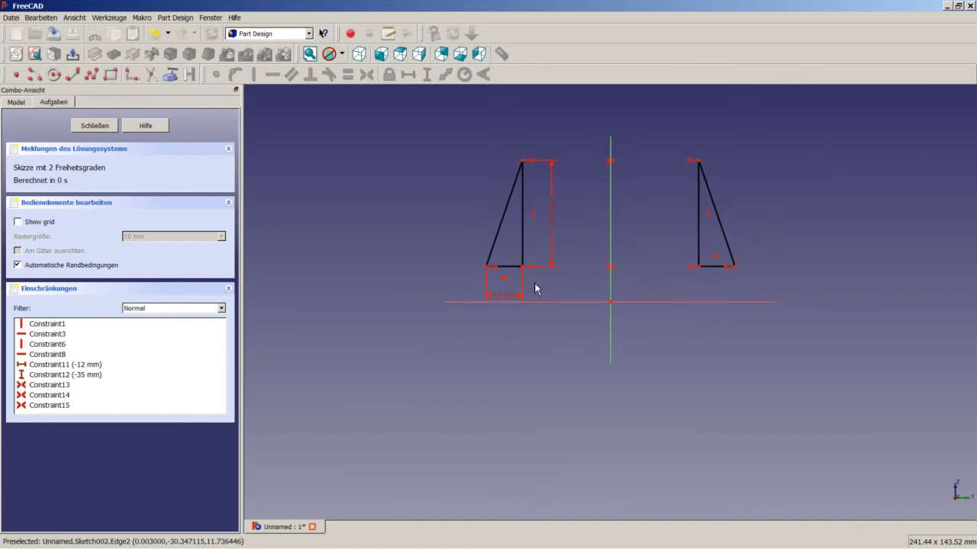
pyautogui.click(524, 269)
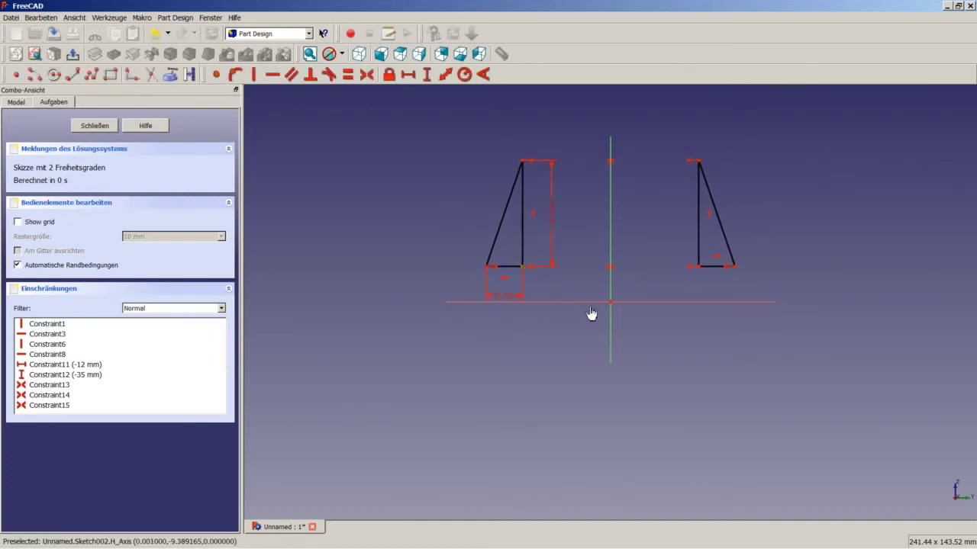
pyautogui.click(408, 74)
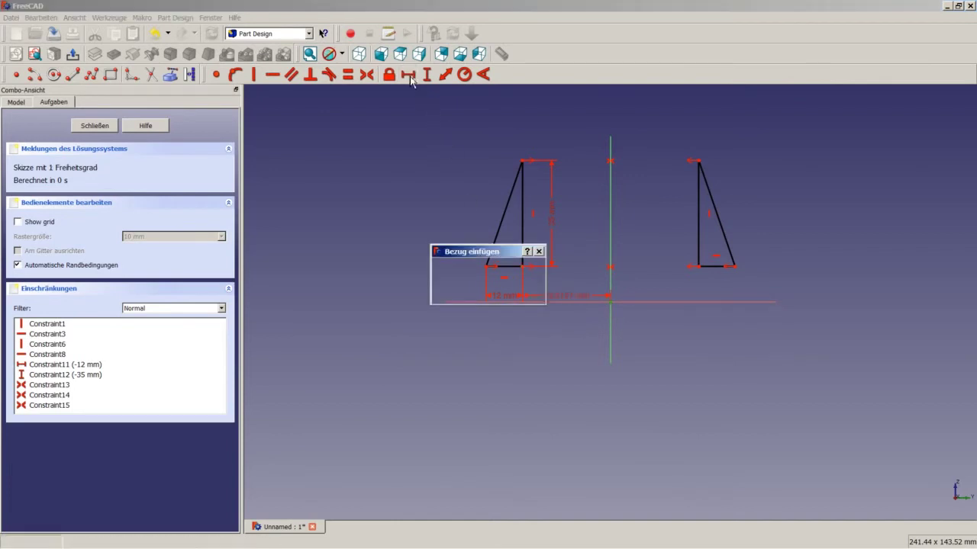
pyautogui.write('37,5')
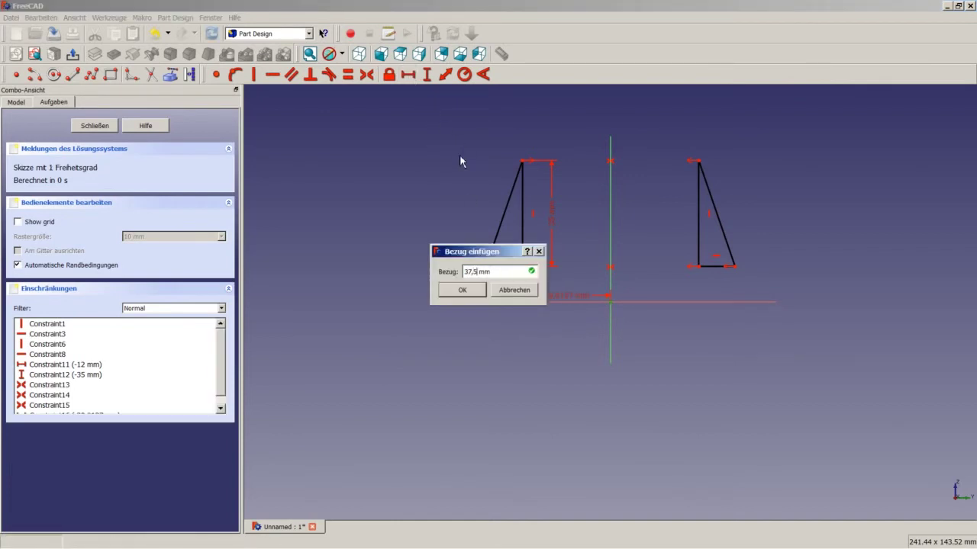
pyautogui.press('Return')
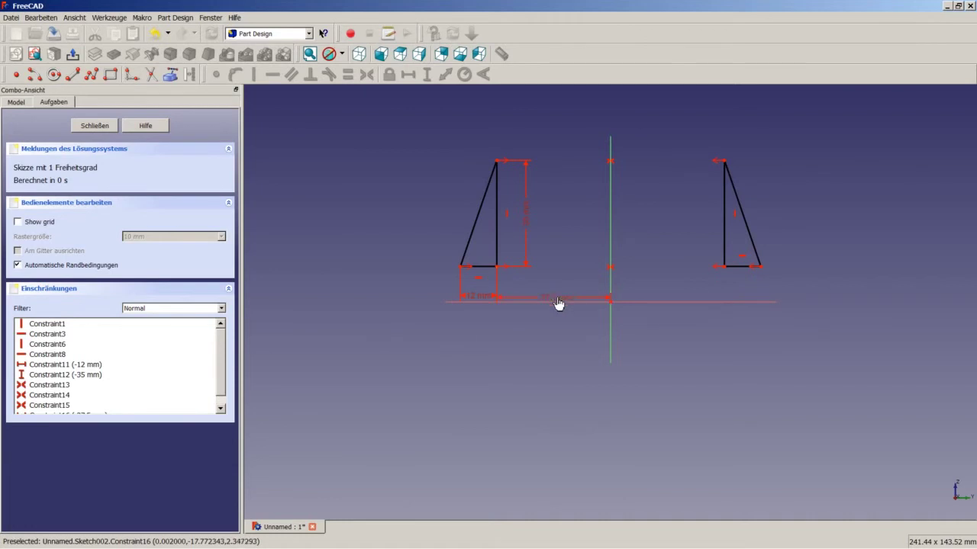
pyautogui.moveTo(561, 303); pyautogui.dragTo(522, 322)
pyautogui.moveTo(489, 297); pyautogui.dragTo(489, 325)
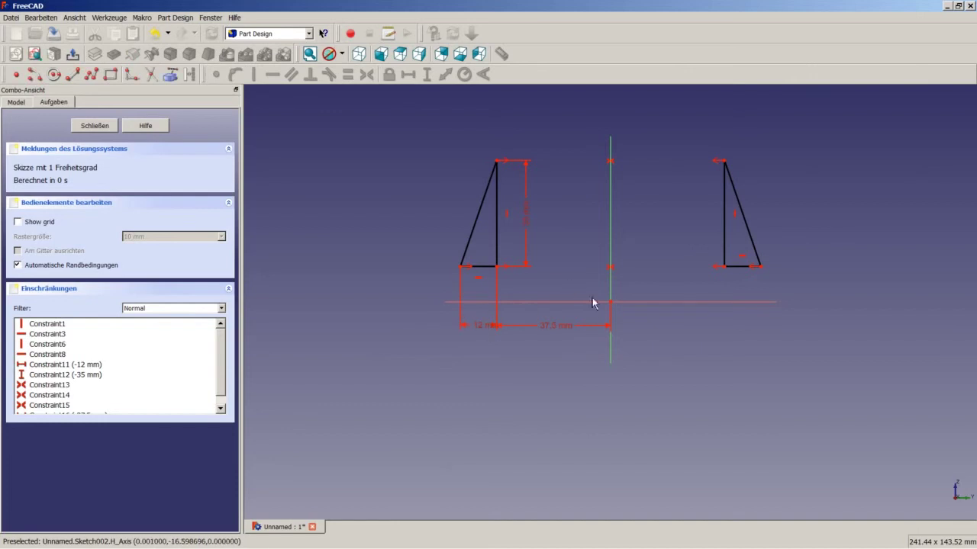
# Set the triangles 14.5 mm above the horizontal axis and close the sketch
pyautogui.click(498, 267)
pyautogui.click(426, 74)
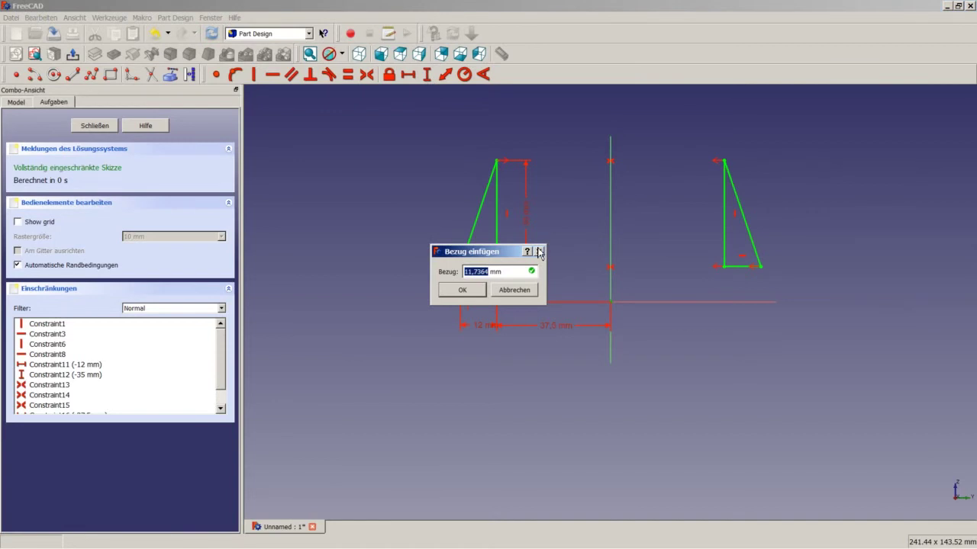
pyautogui.write('1')
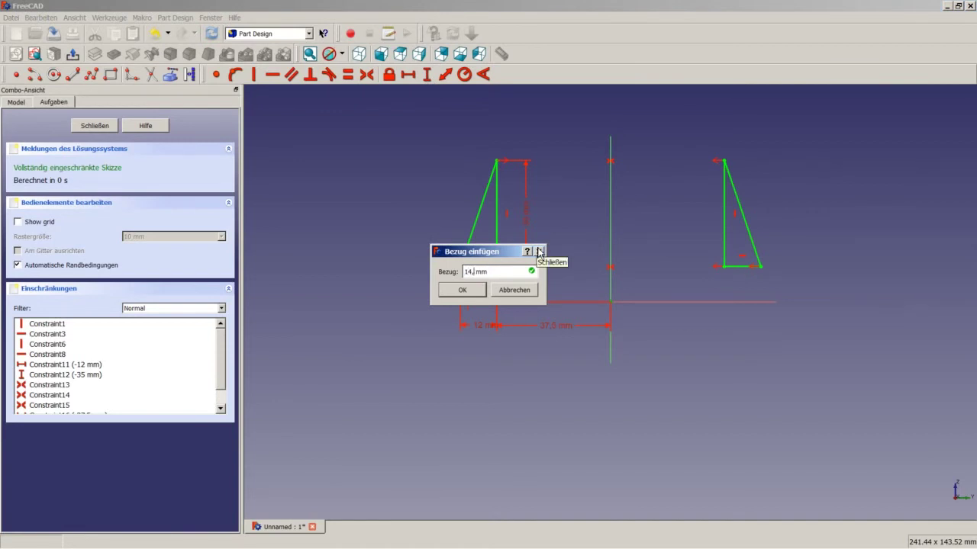
pyautogui.press('Return')
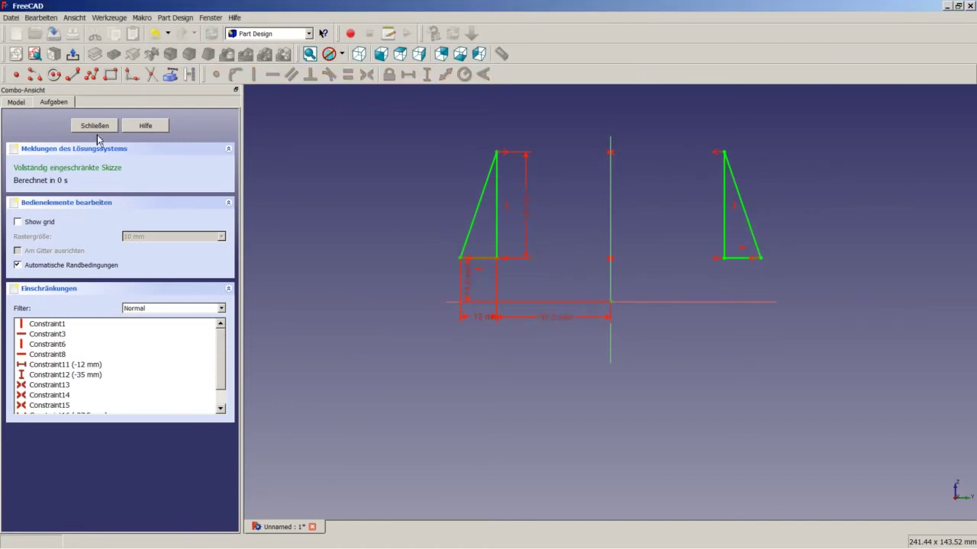
pyautogui.click(97, 126)
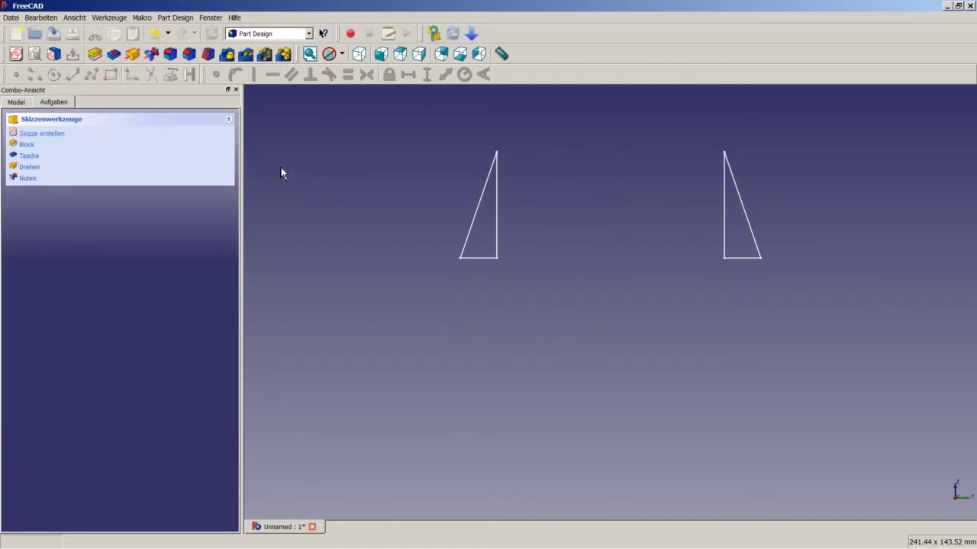
# Pad the two-triangle rib sketch Sketch002 10 mm to create Pad002
pyautogui.click(21, 102)
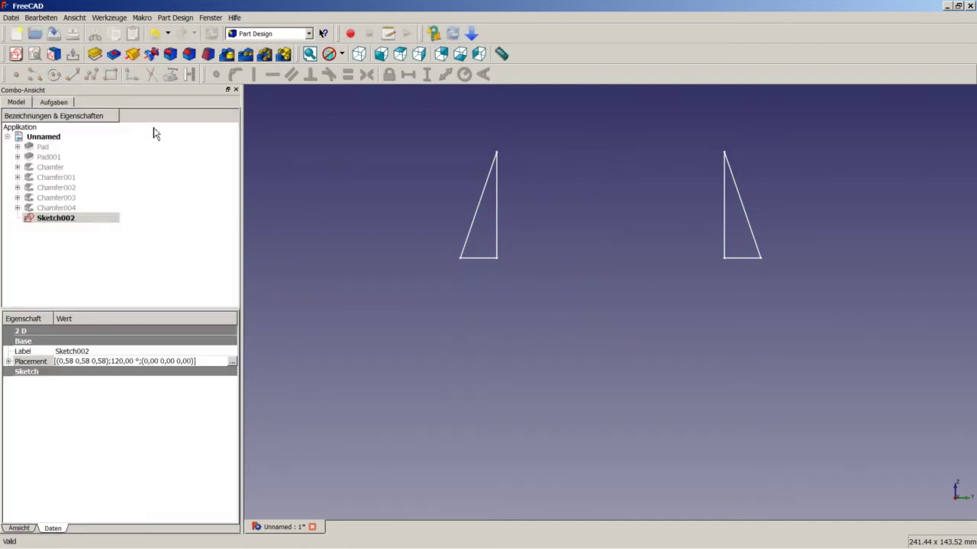
pyautogui.click(94, 53)
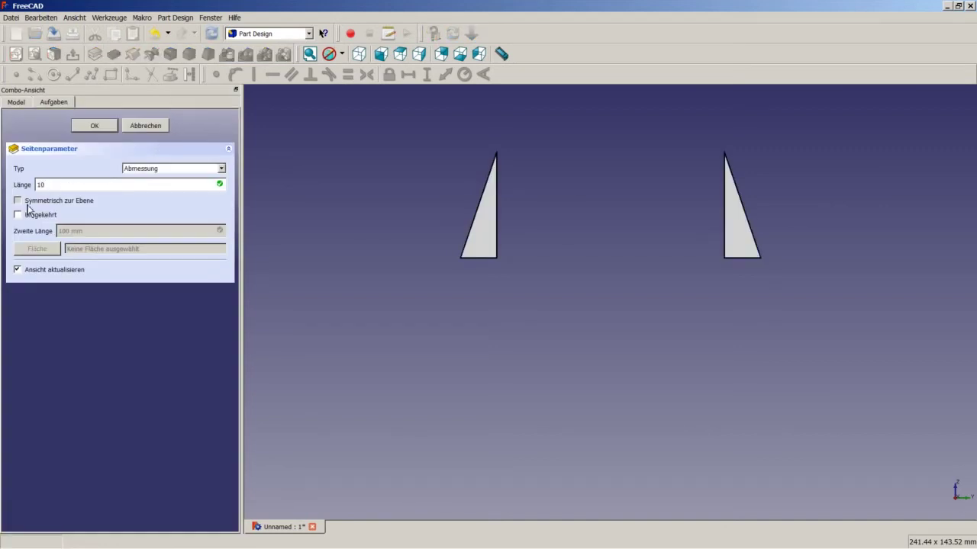
pyautogui.click(102, 128)
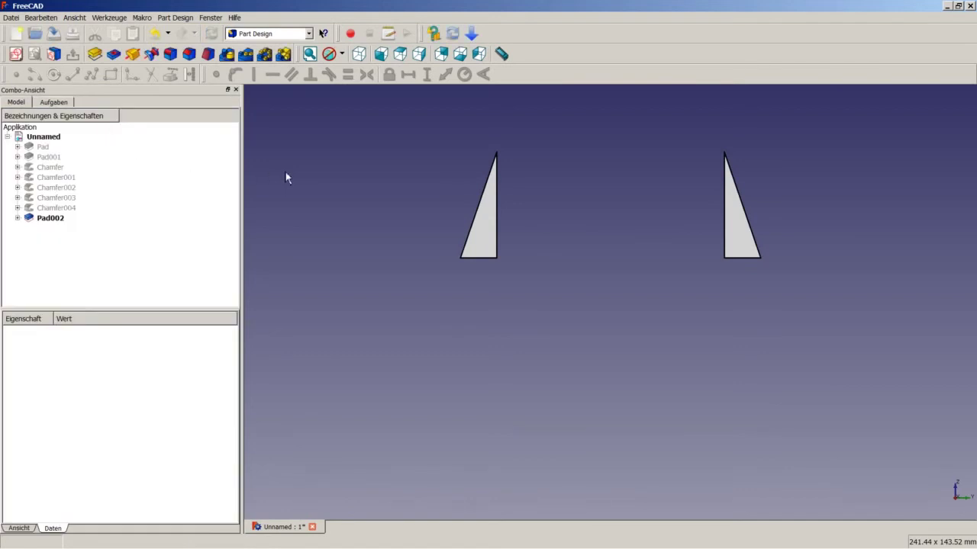
pyautogui.click(44, 146)
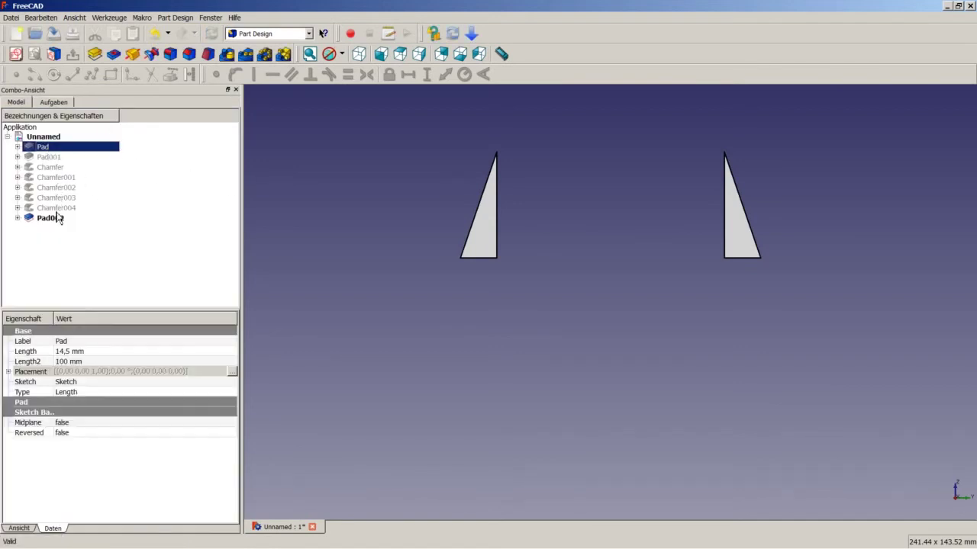
# Show the hidden features Pad through Chamfer004 again
pyautogui.keyDown('shift'); pyautogui.click(57, 209); pyautogui.keyUp('shift')
pyautogui.rightClick(56, 211)
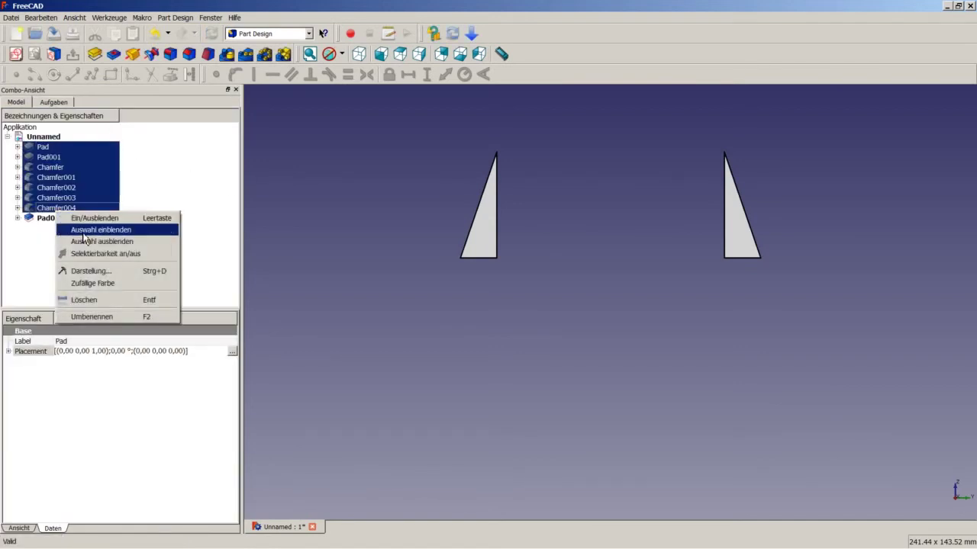
pyautogui.click(83, 233)
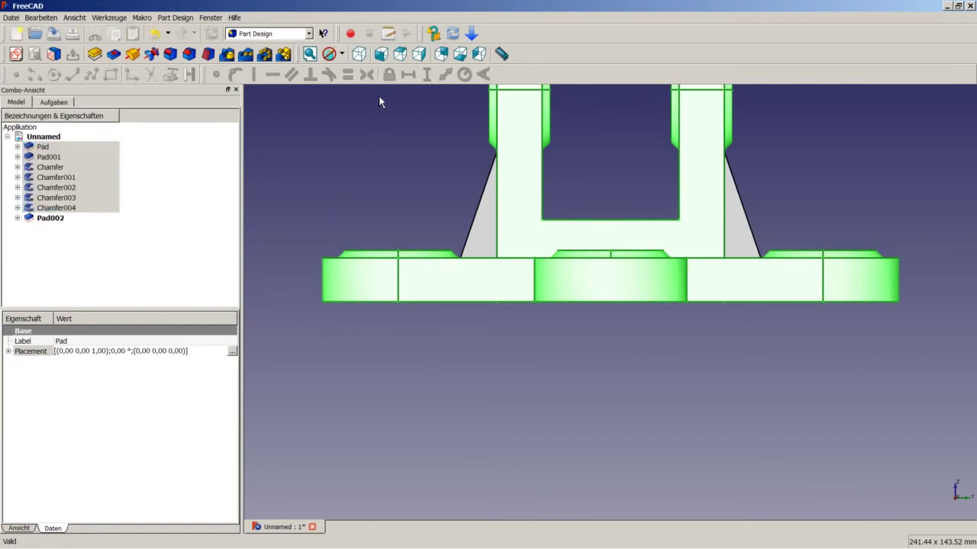
# View the whole bracket isometrically, fitted to the window, and save the document
pyautogui.click(358, 53)
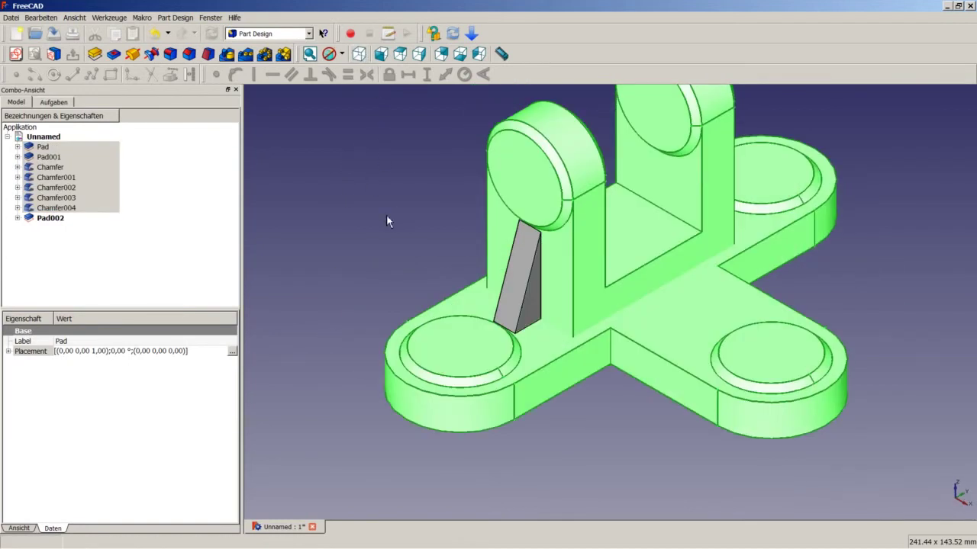
pyautogui.rightClick(387, 216)
pyautogui.click(412, 222)
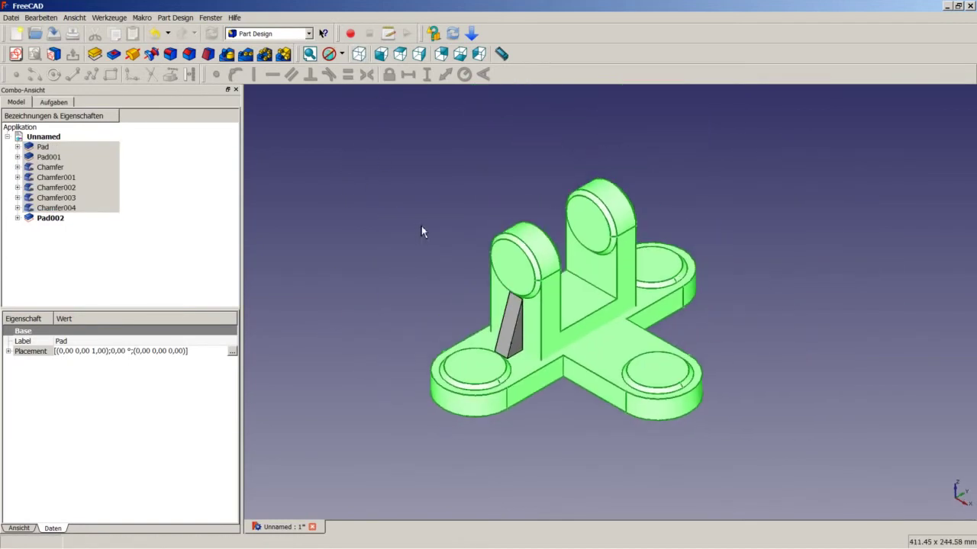
pyautogui.click(451, 243)
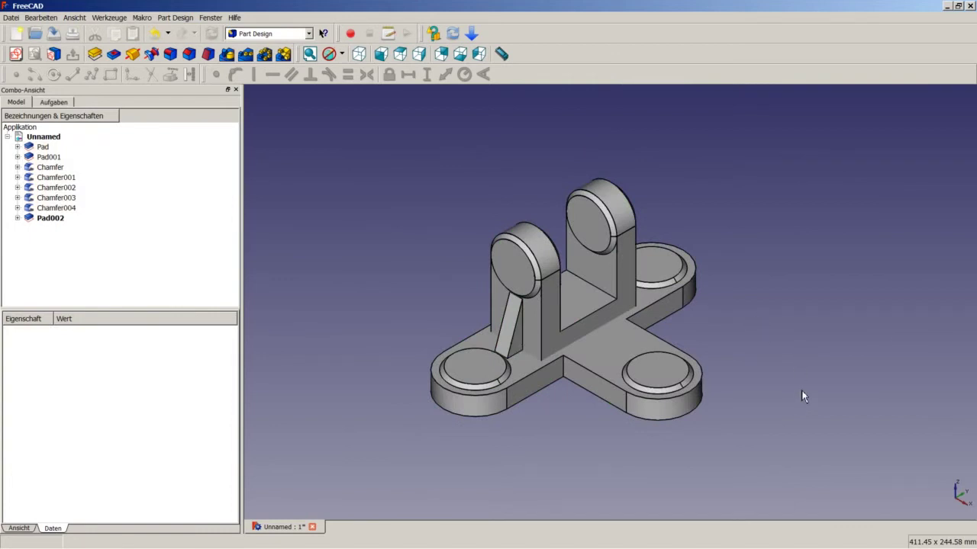
pyautogui.hotkey('ctrl', 'z')
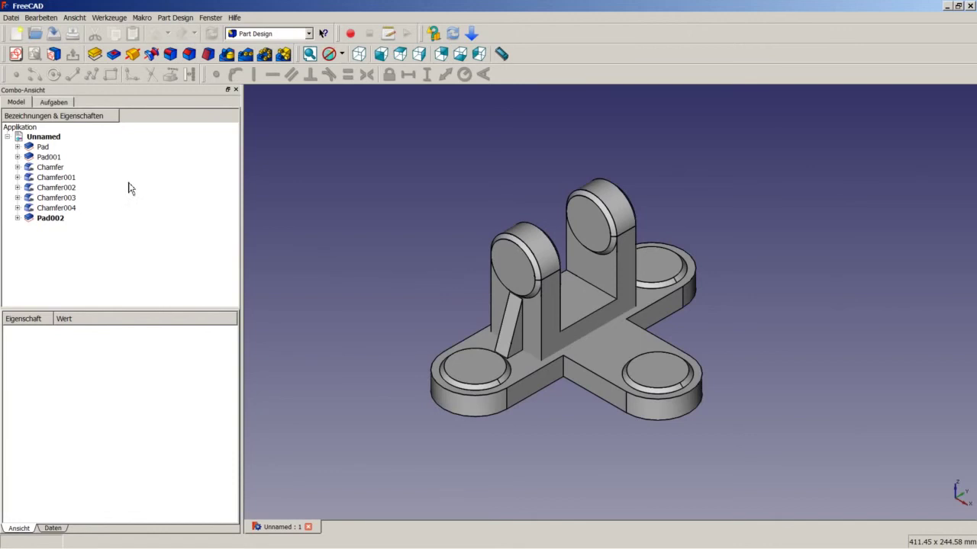
# Hide all features from Pad through Pad002
pyautogui.click(45, 147)
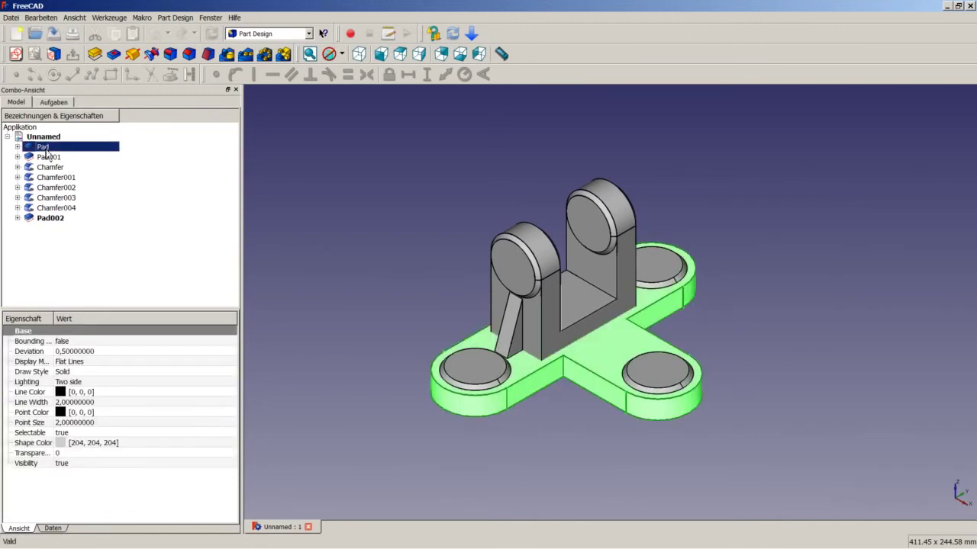
pyautogui.keyDown('shift'); pyautogui.click(47, 219); pyautogui.keyUp('shift')
pyautogui.rightClick(48, 221)
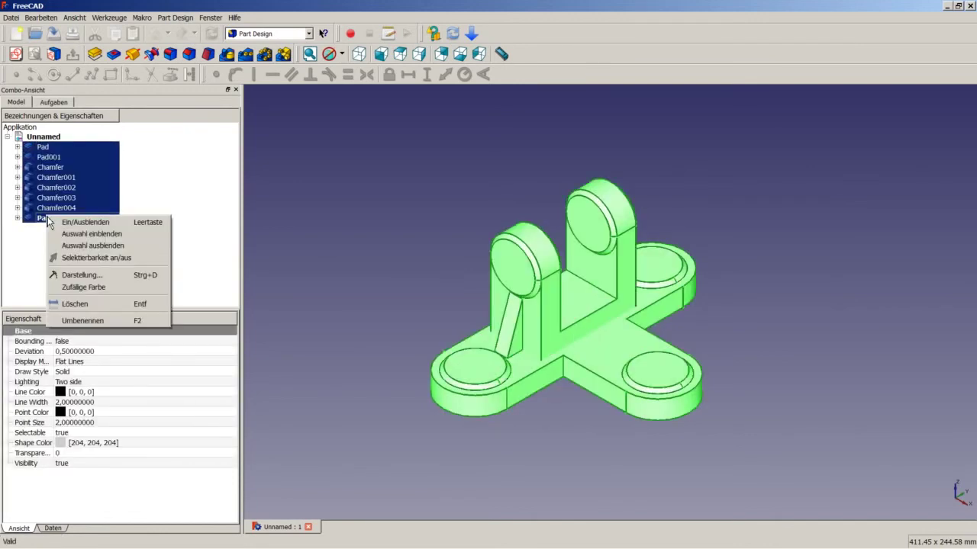
pyautogui.click(92, 246)
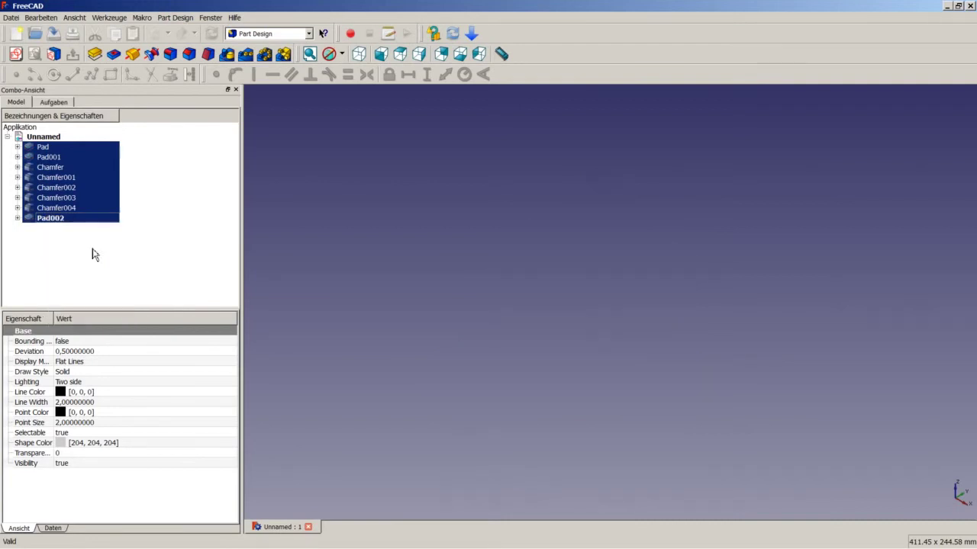
pyautogui.click(360, 206)
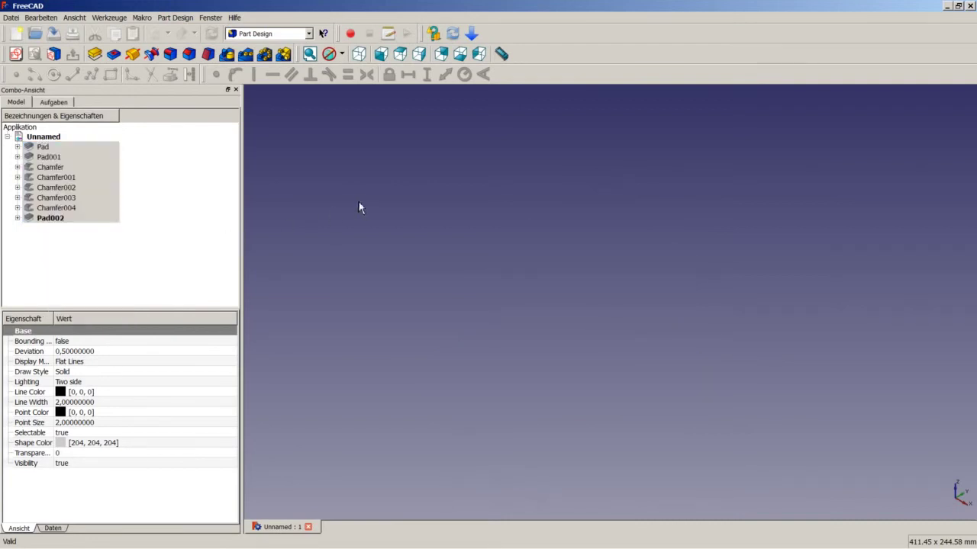
# Start a new sketch on the XZ plane
pyautogui.click(18, 54)
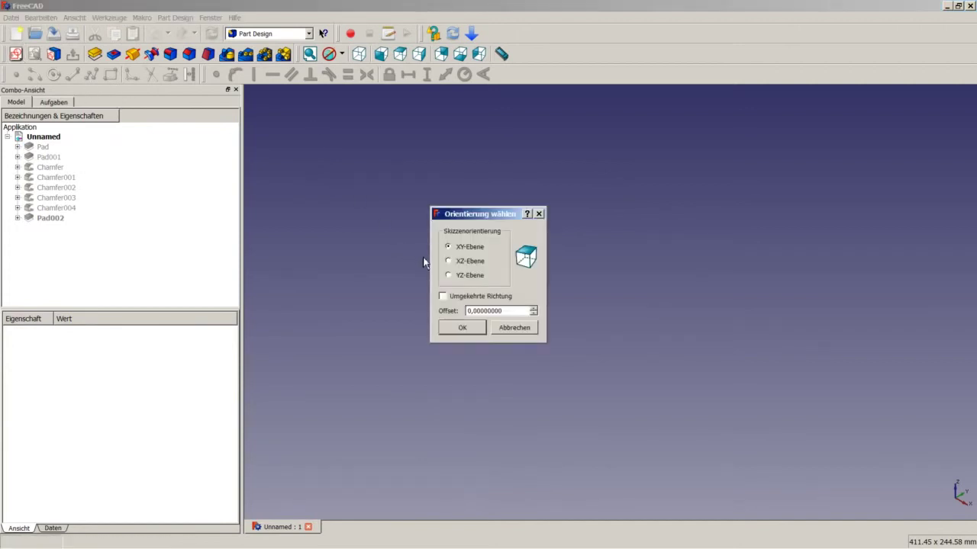
pyautogui.click(458, 262)
pyautogui.click(462, 328)
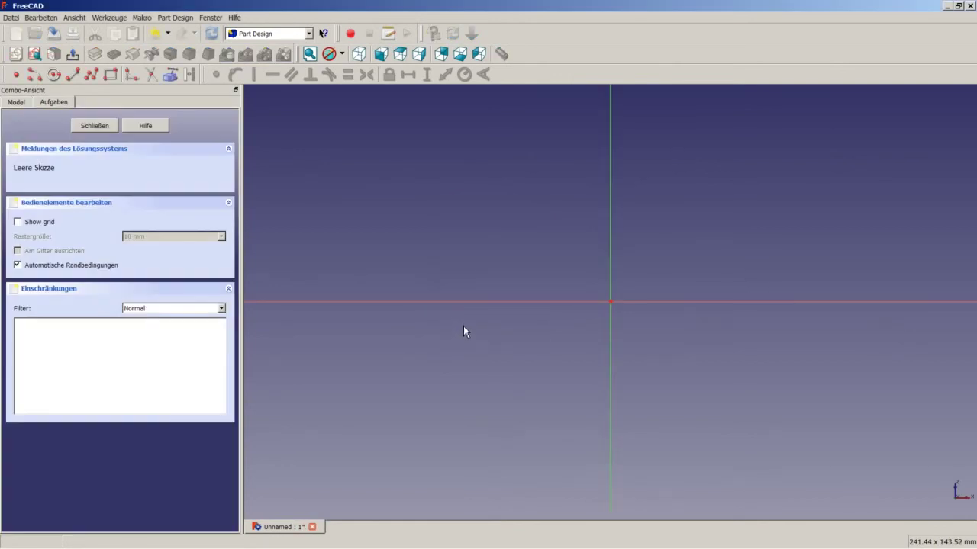
# Draw a closed polyline trapezoid with a short top edge, a vertical left edge and a longer bottom edge
pyautogui.click(95, 77)
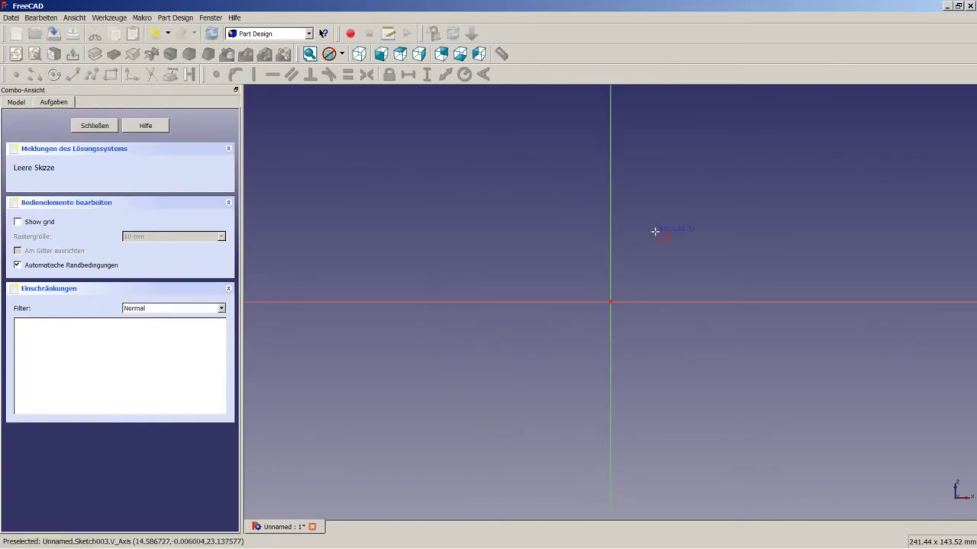
pyautogui.click(715, 227)
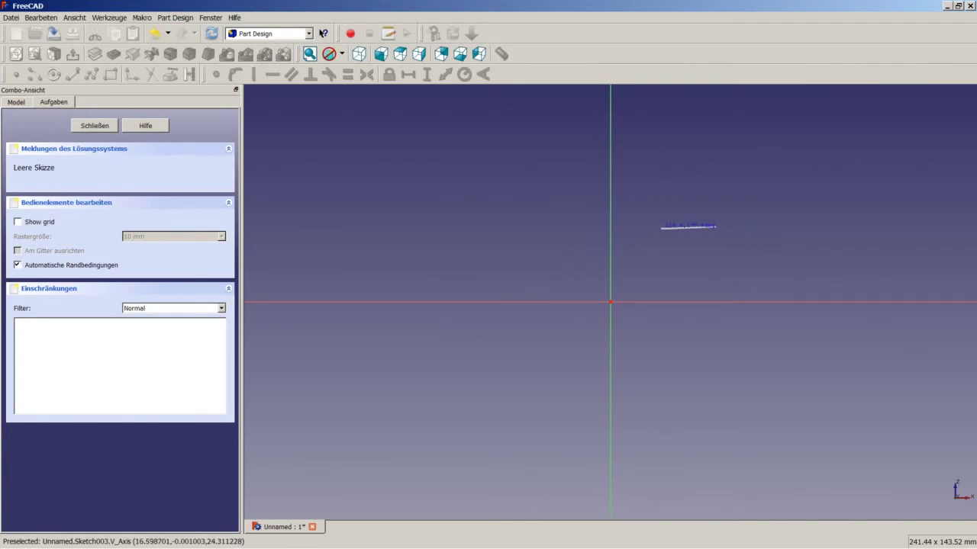
pyautogui.click(662, 226)
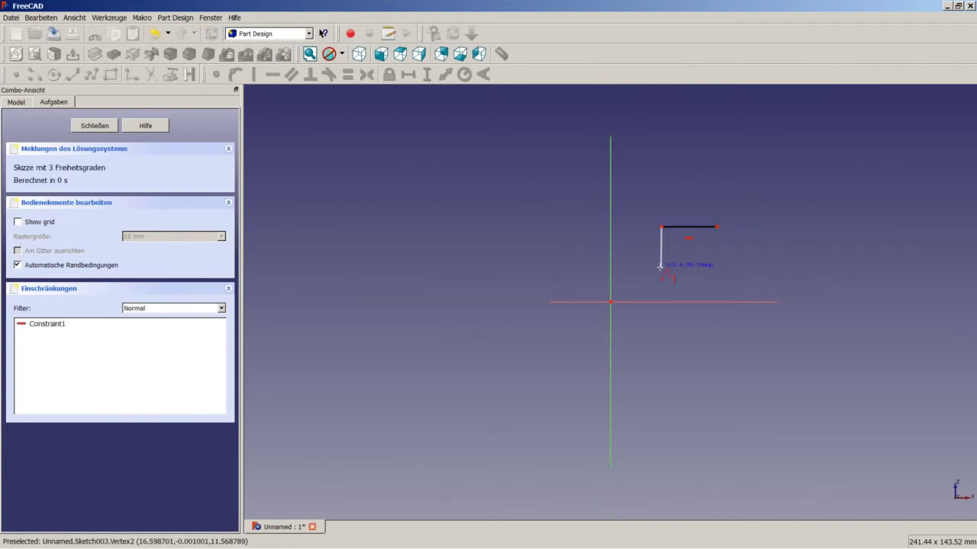
pyautogui.click(661, 267)
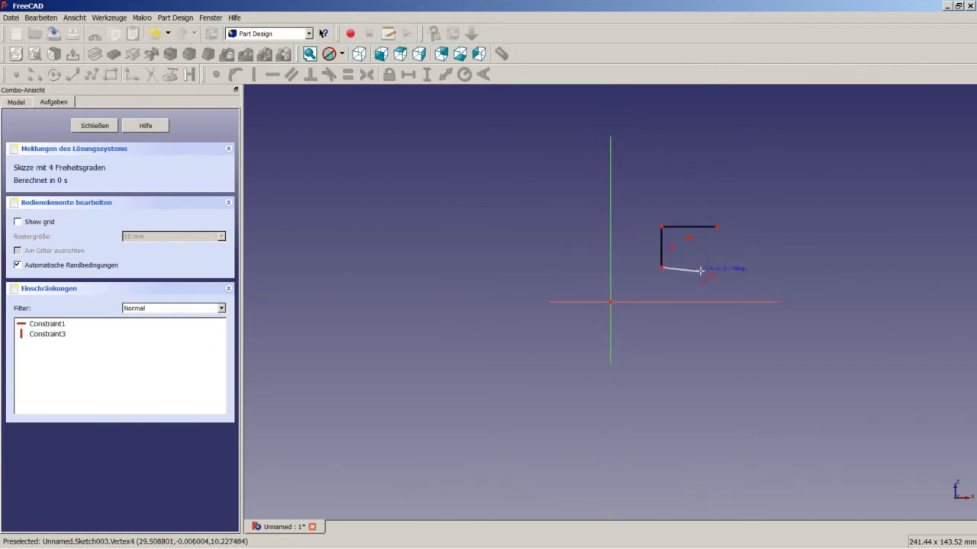
pyautogui.click(771, 267)
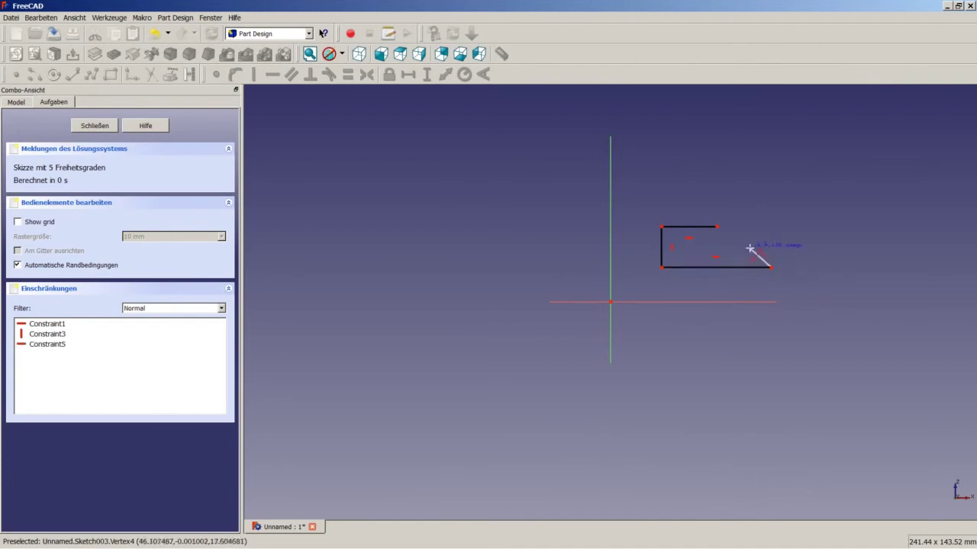
pyautogui.click(718, 226)
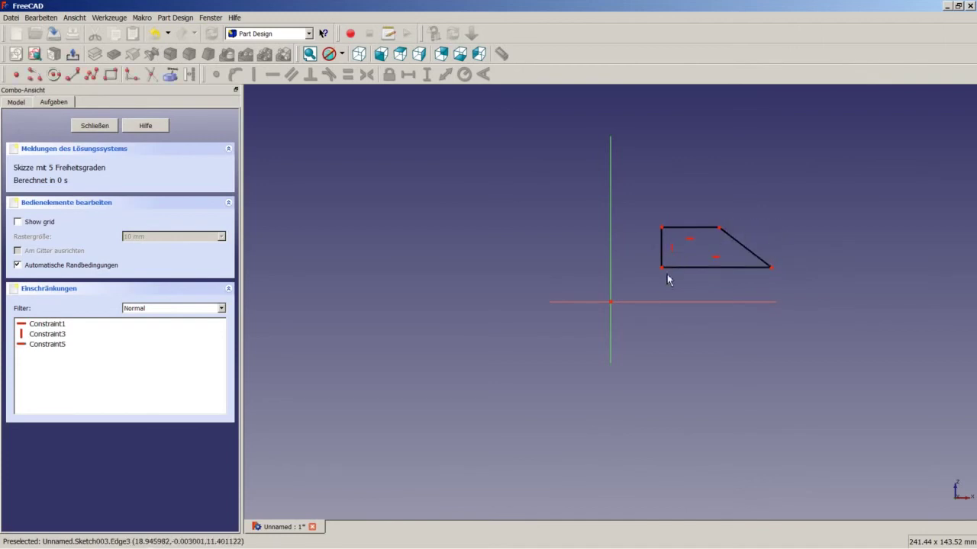
# Give the trapezoid's bottom edge a 34 mm horizontal length
pyautogui.click(701, 267)
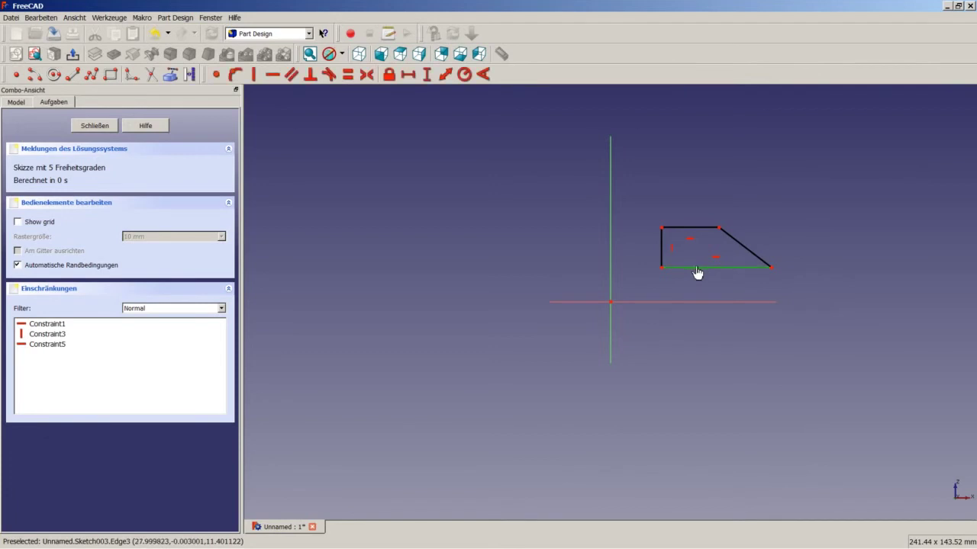
pyautogui.click(408, 74)
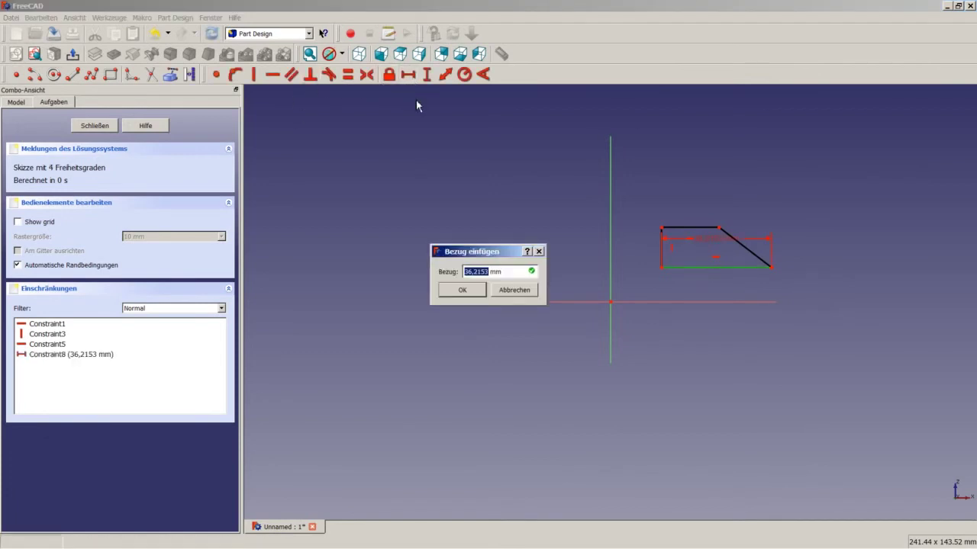
pyautogui.write('34')
pyautogui.press('Return')
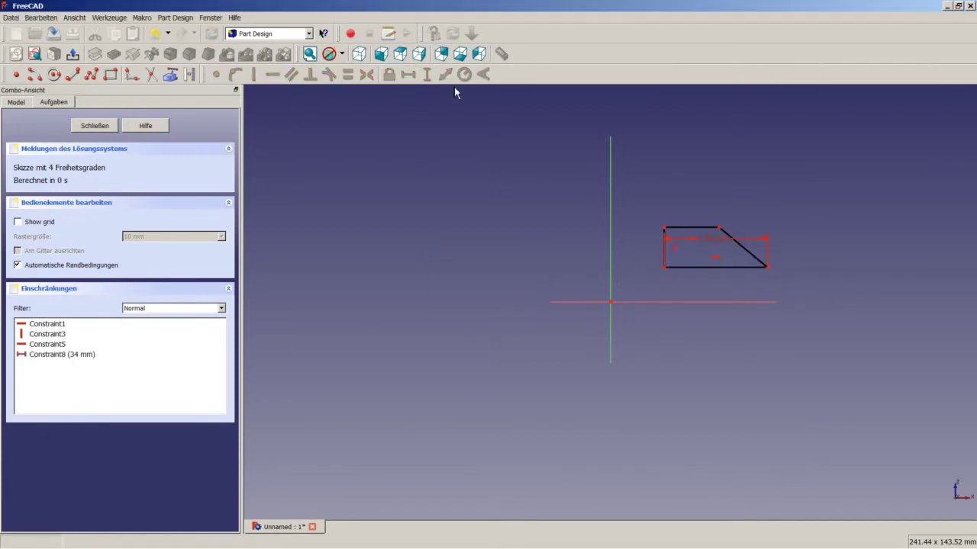
pyautogui.moveTo(709, 242); pyautogui.dragTo(712, 284)
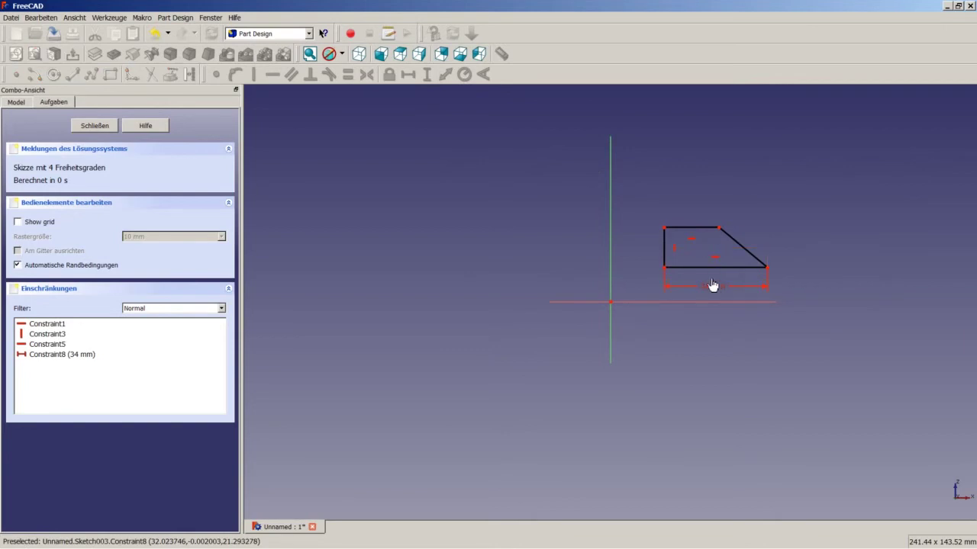
# Place the lower-left corner 20 mm horizontally from the vertical axis
pyautogui.click(721, 232)
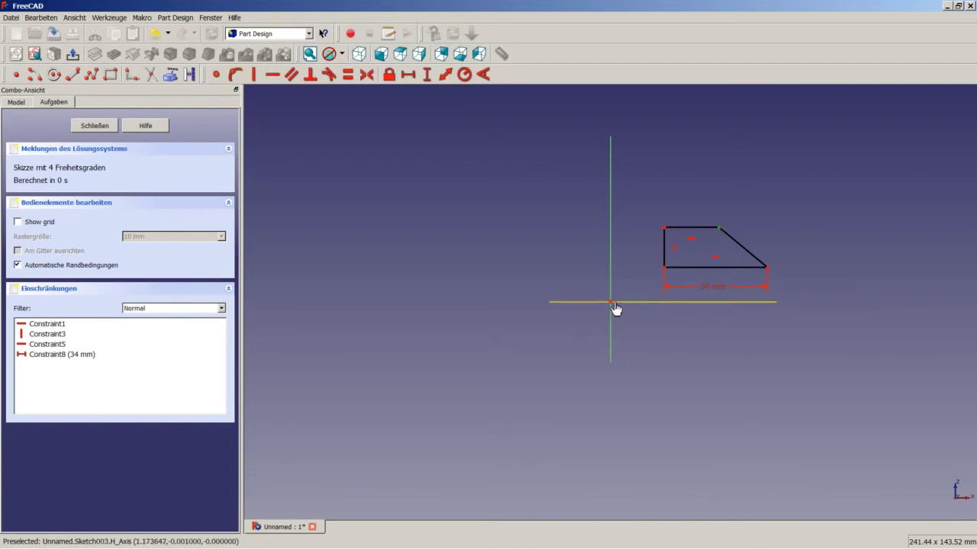
pyautogui.click(720, 233)
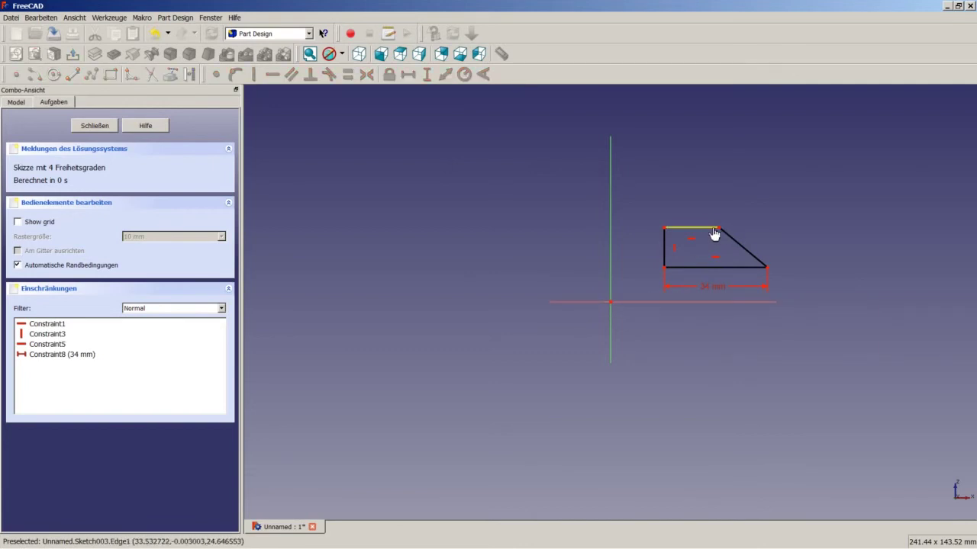
pyautogui.click(664, 267)
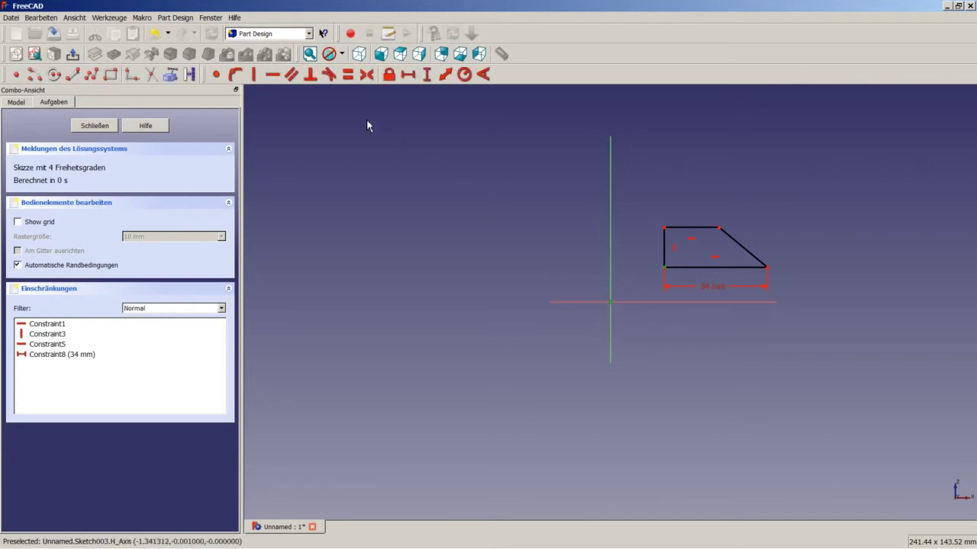
pyautogui.click(407, 78)
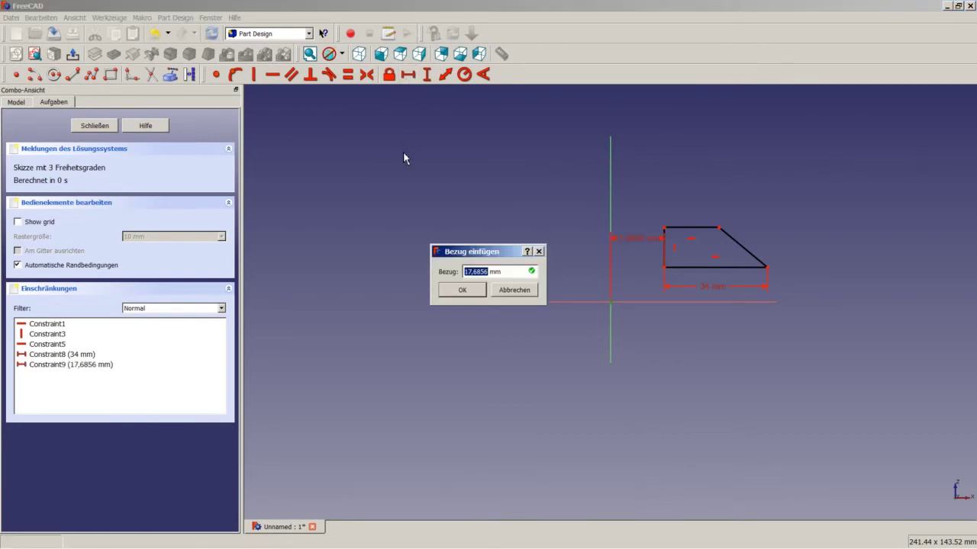
pyautogui.write('20')
pyautogui.press('Return')
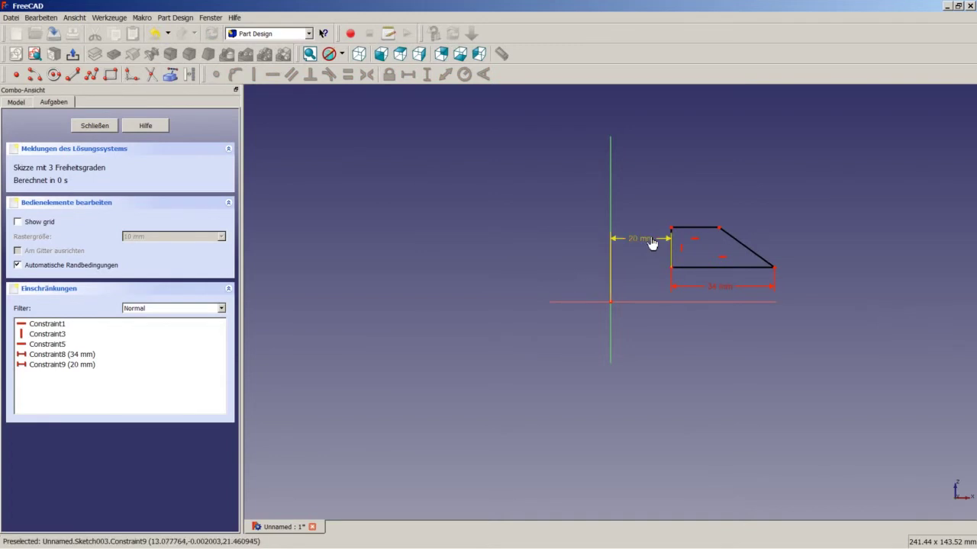
pyautogui.moveTo(647, 241); pyautogui.dragTo(653, 336)
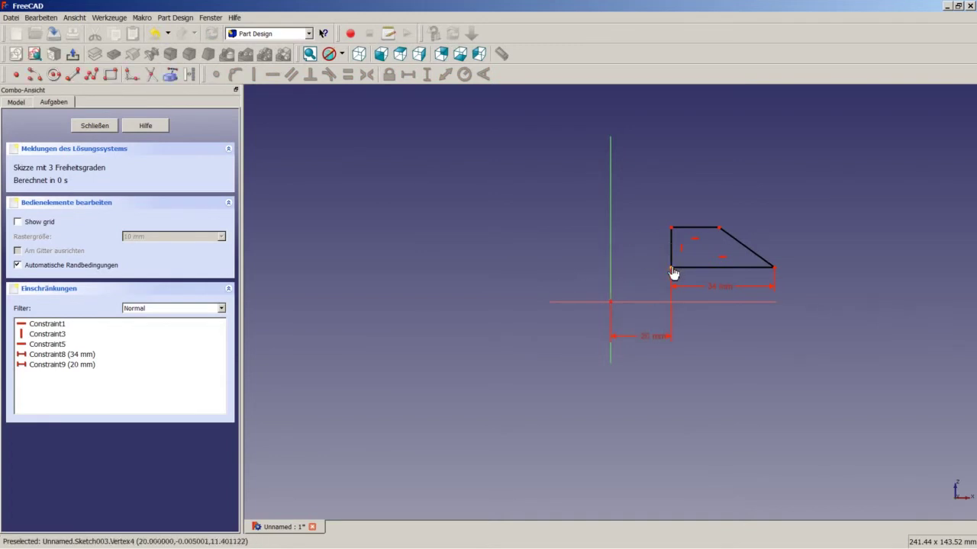
pyautogui.click(672, 268)
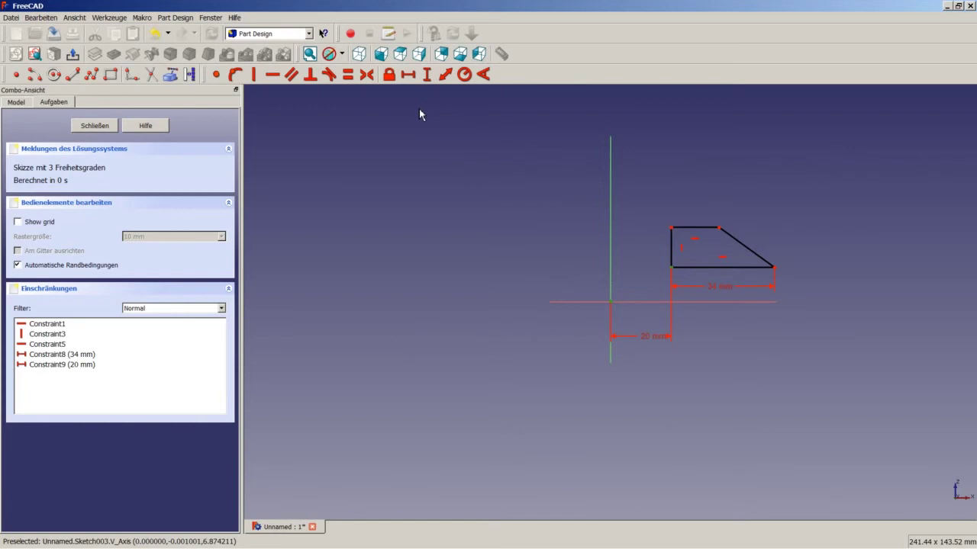
# Constrain the lower-left corner 14.5 mm and the top edge 27 mm above the origin
pyautogui.click(426, 76)
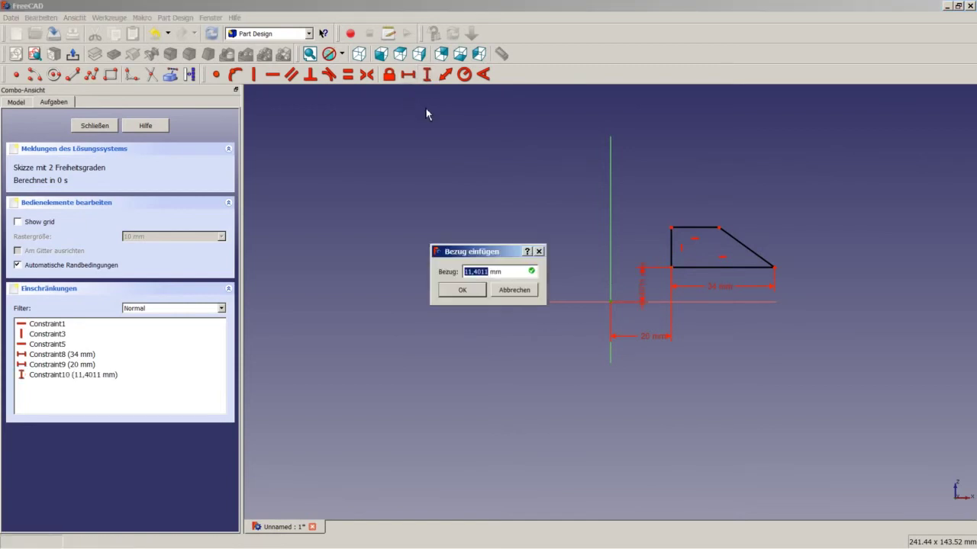
pyautogui.write('14,5')
pyautogui.press('Return')
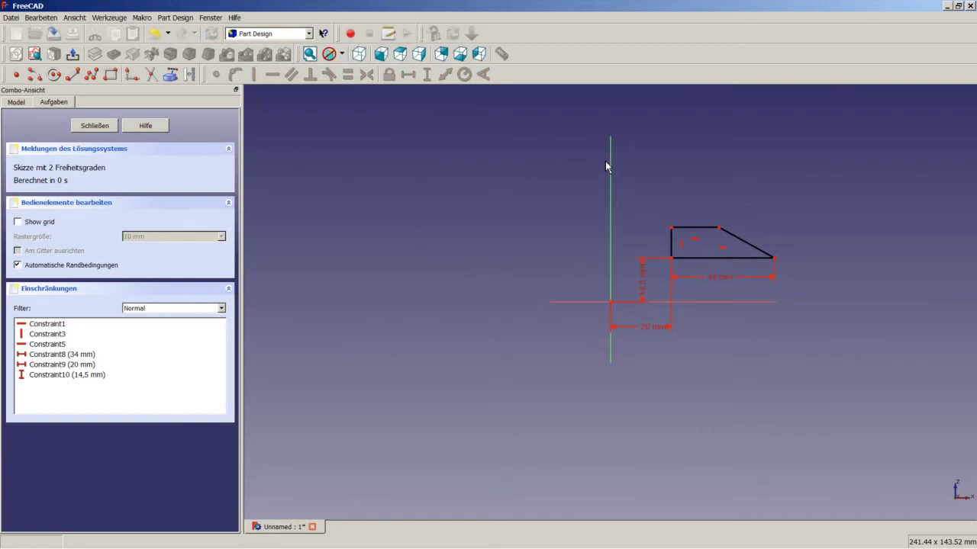
pyautogui.click(672, 227)
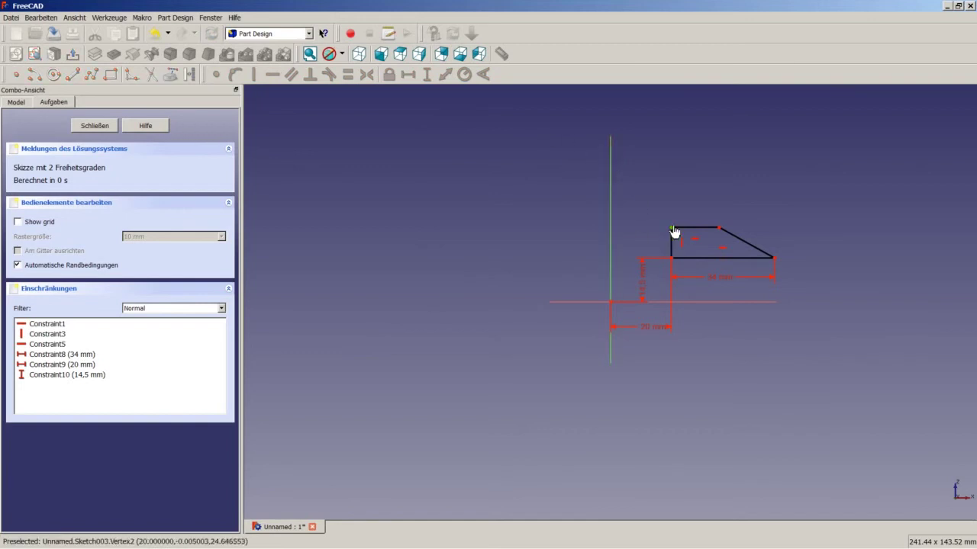
pyautogui.click(611, 302)
pyautogui.click(427, 74)
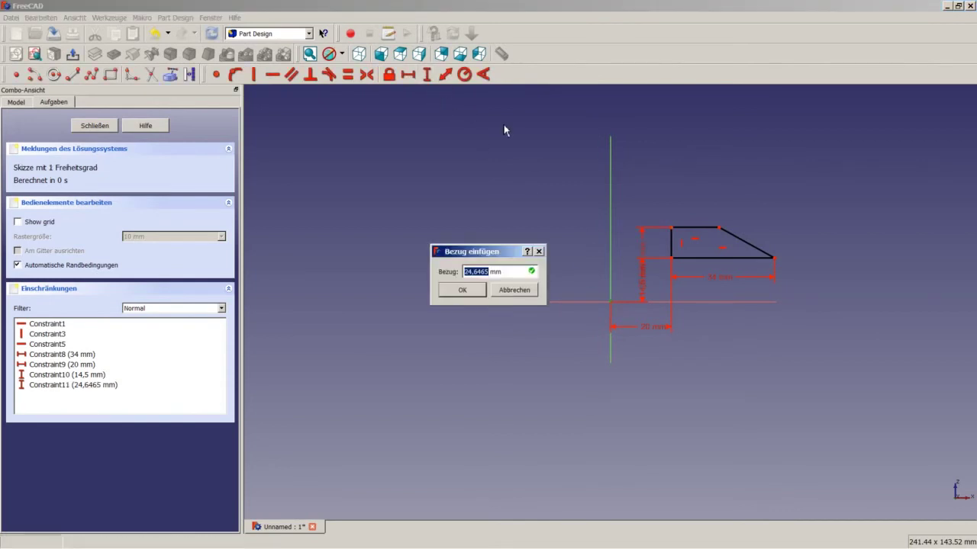
pyautogui.write('2')
pyautogui.write('7')
pyautogui.press('Return')
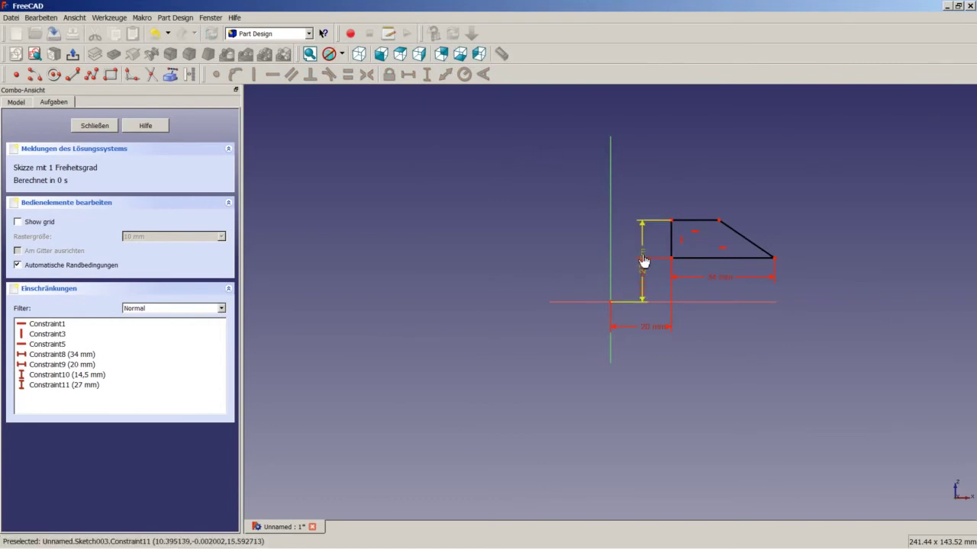
pyautogui.moveTo(645, 261); pyautogui.dragTo(591, 266)
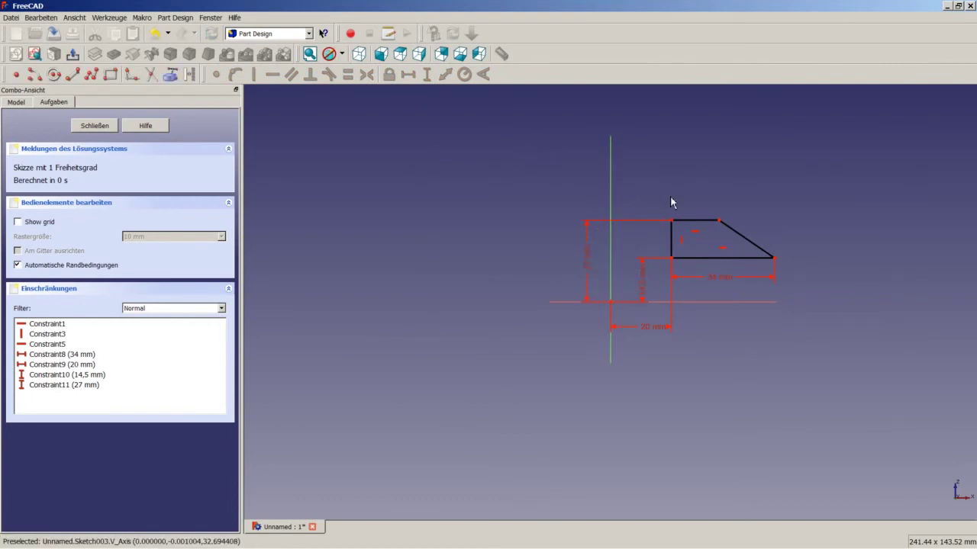
# Set the top-right corner 26 mm horizontally from the origin and close the sketch
pyautogui.click(719, 222)
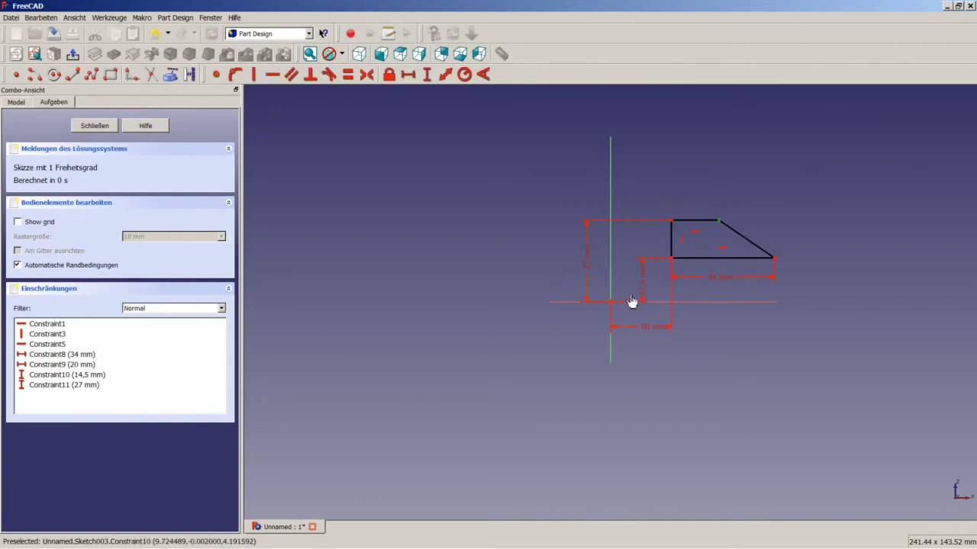
pyautogui.click(612, 304)
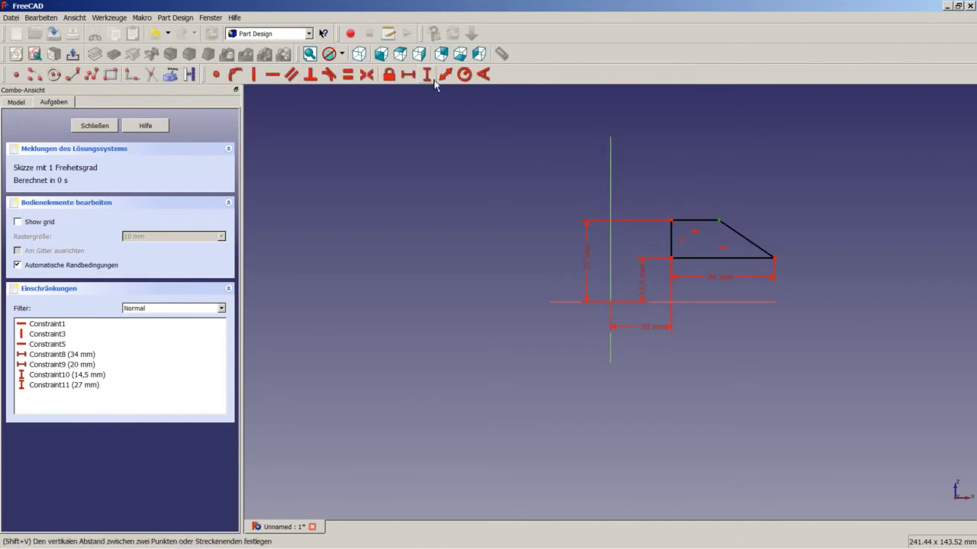
pyautogui.click(408, 74)
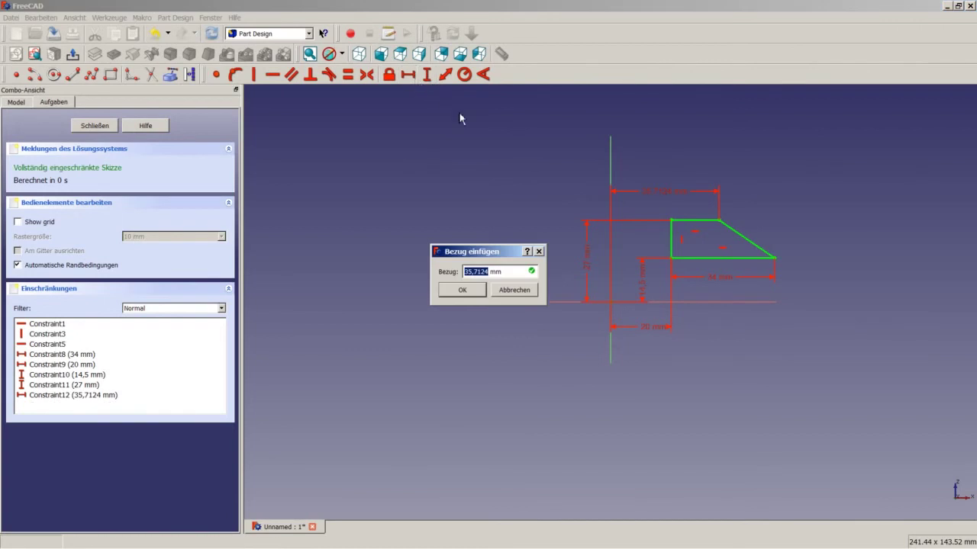
pyautogui.write('2')
pyautogui.write('6')
pyautogui.press('Return')
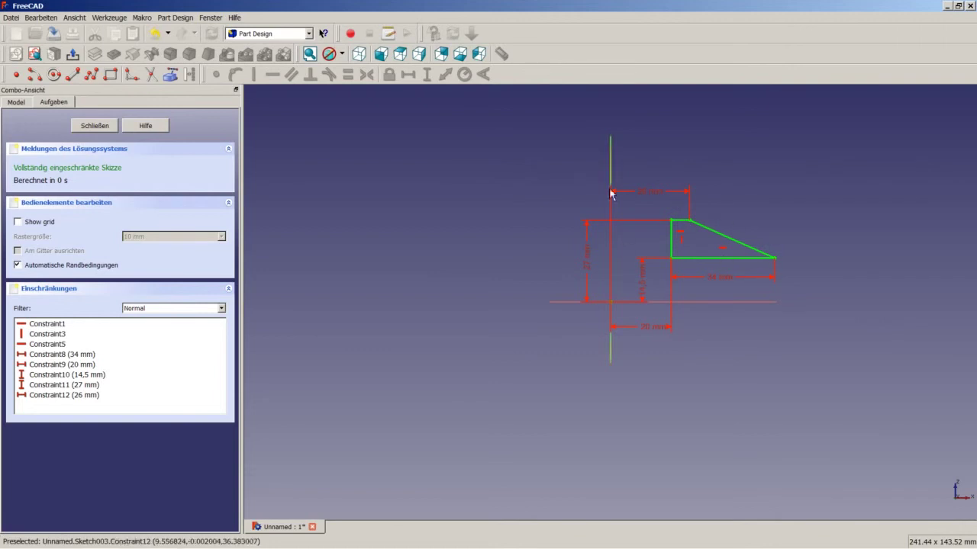
pyautogui.click(93, 124)
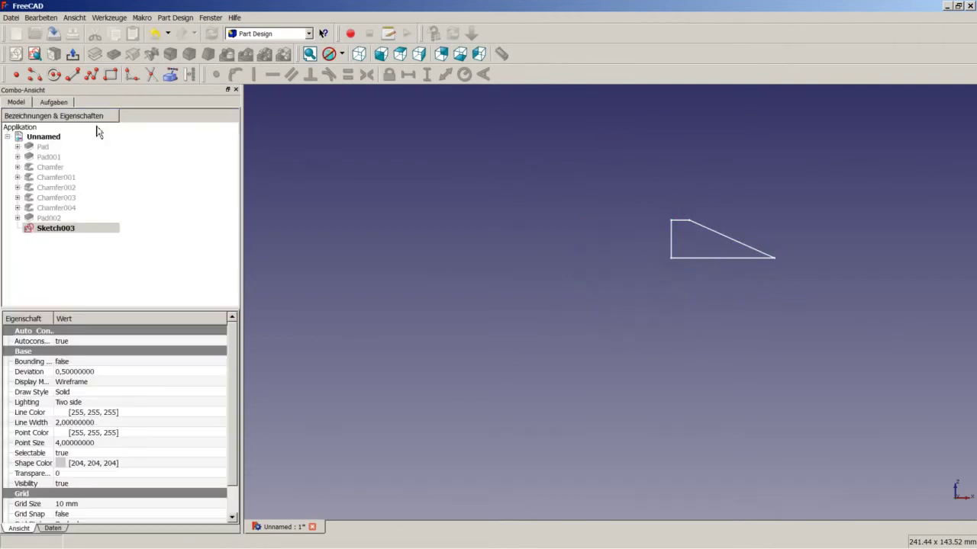
# Pad Sketch003 to 10 mm, symmetric to the sketch plane, creating Pad003
pyautogui.click(95, 53)
pyautogui.write('40')
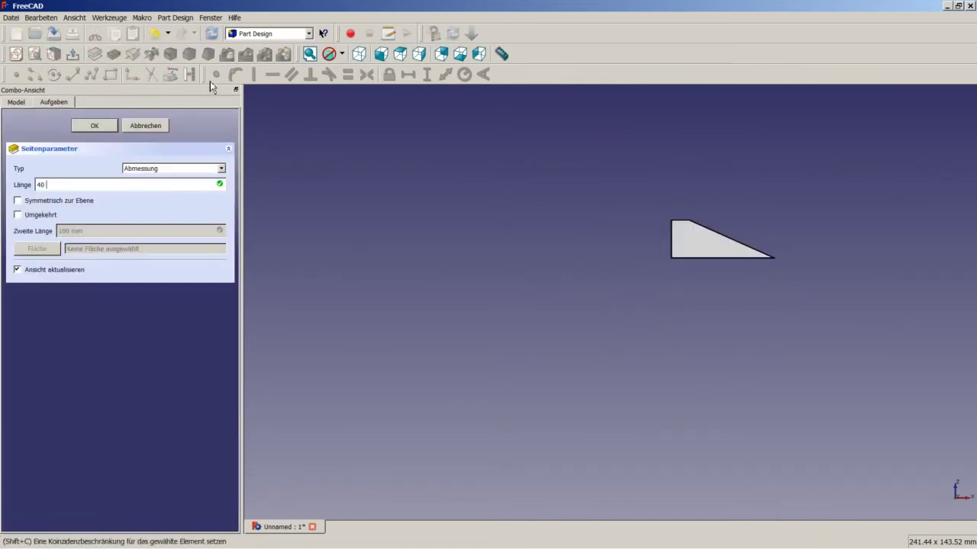
pyautogui.doubleClick(58, 185)
pyautogui.write('10')
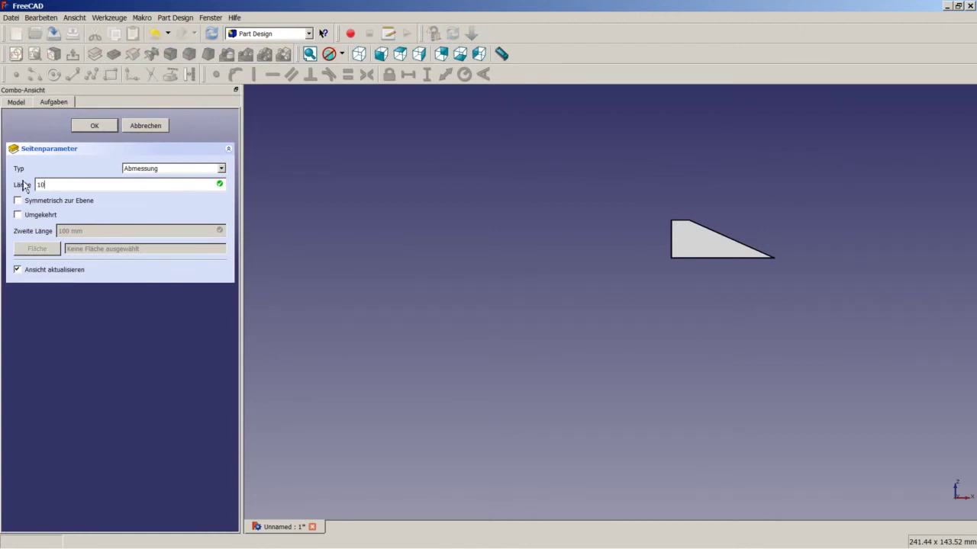
pyautogui.click(35, 201)
pyautogui.click(95, 127)
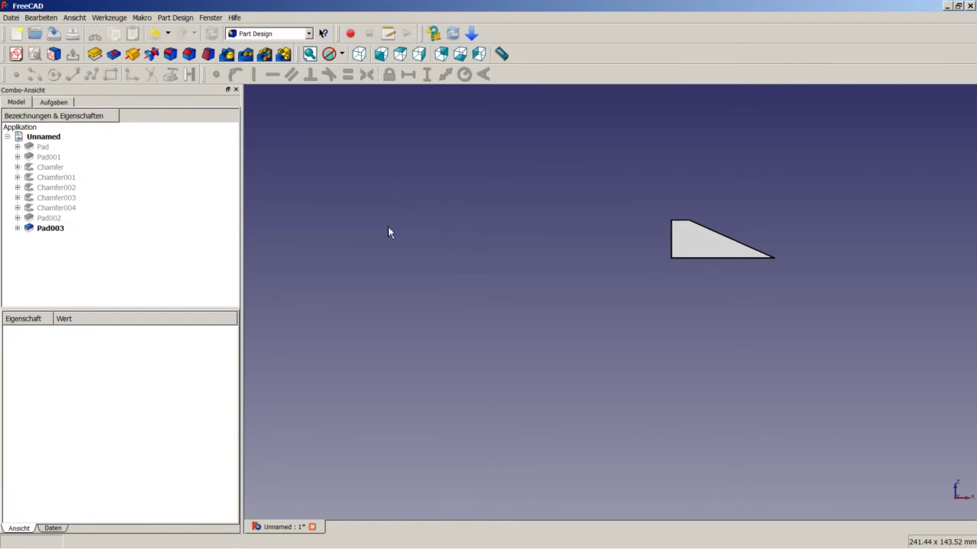
# Show the hidden features Pad through Pad002 again
pyautogui.click(58, 219)
pyautogui.keyDown('shift'); pyautogui.click(50, 151); pyautogui.keyUp('shift')
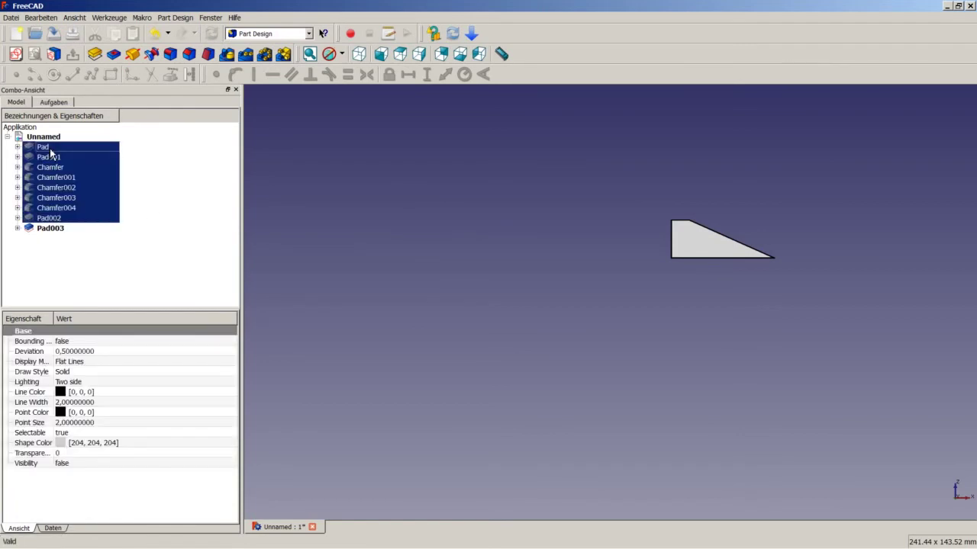
pyautogui.rightClick(50, 150)
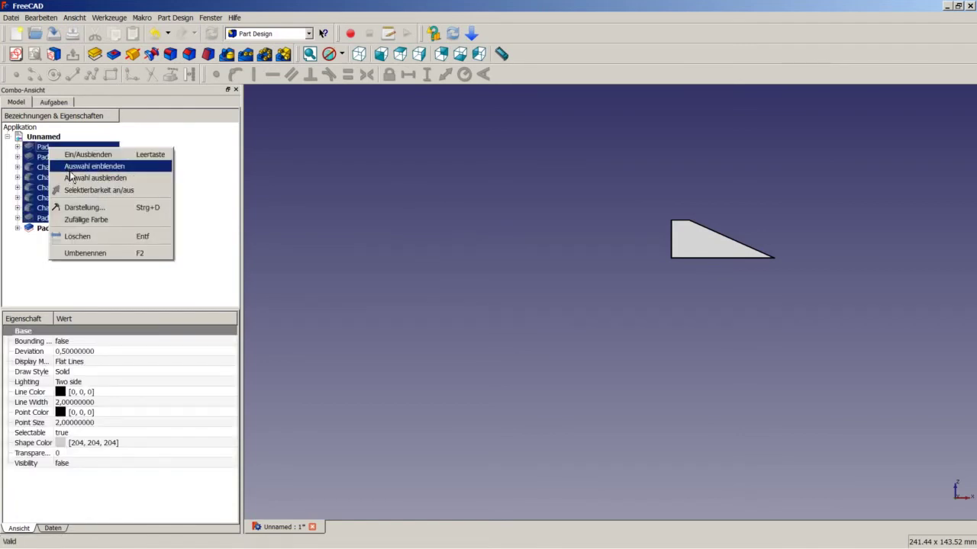
pyautogui.click(69, 168)
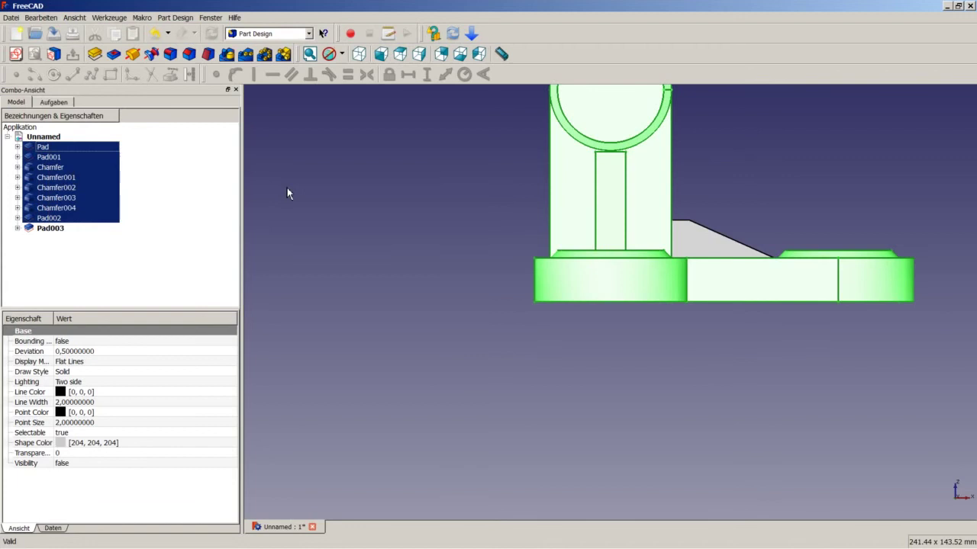
pyautogui.click(344, 232)
# View the whole bracket isometrically, fitted to the window, and recompute the model
pyautogui.click(360, 58)
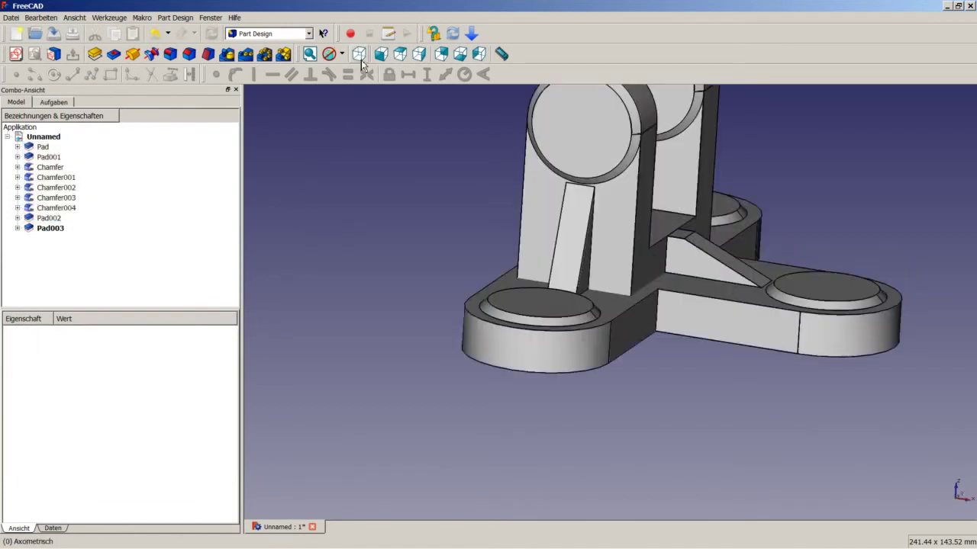
pyautogui.rightClick(306, 168)
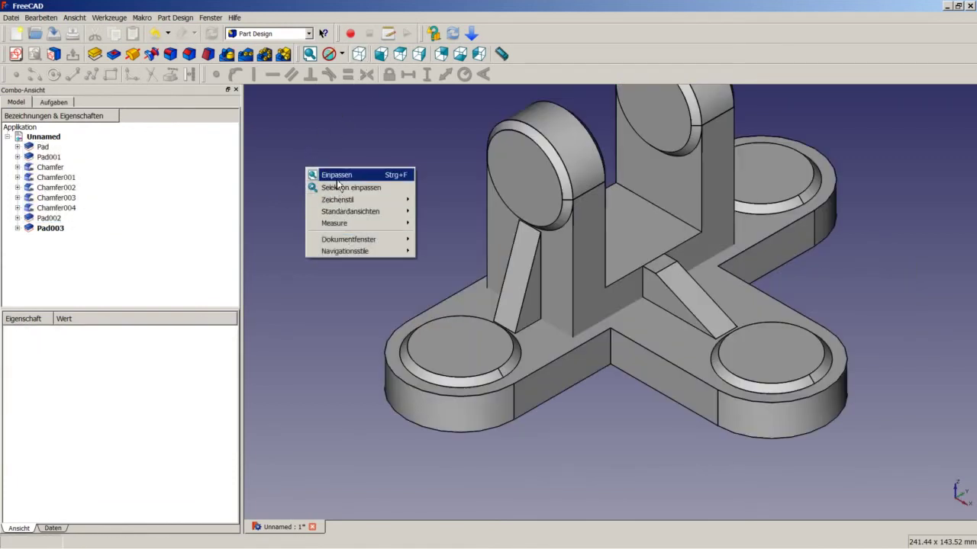
pyautogui.click(337, 181)
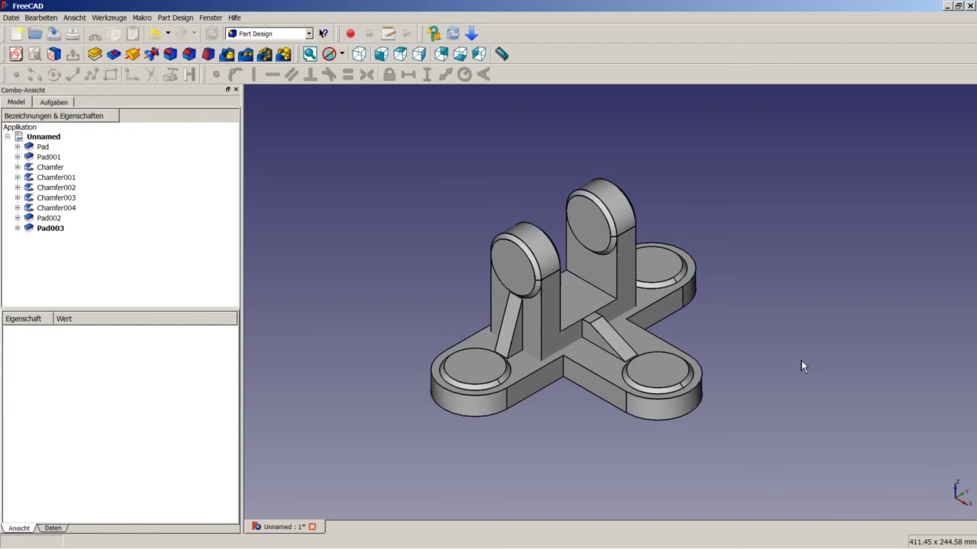
pyautogui.hotkey('ctrl', 'r')
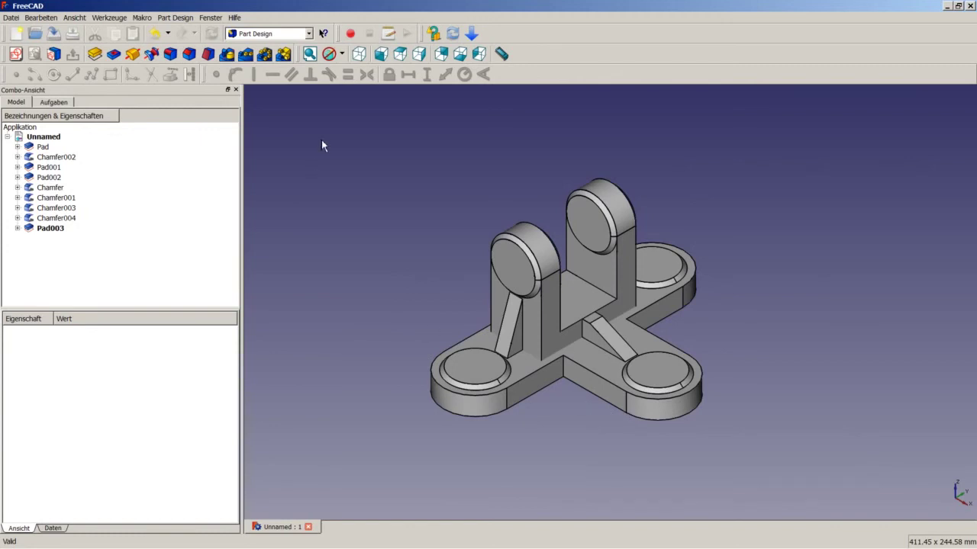
# In the Part workbench, fuse Pad through Pad003 into one Fusion solid
pyautogui.click(309, 34)
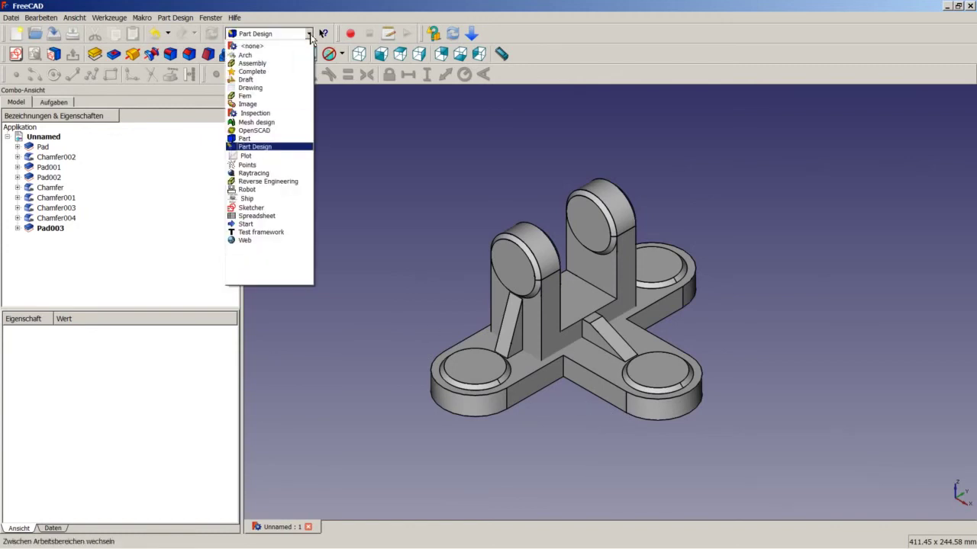
pyautogui.click(263, 139)
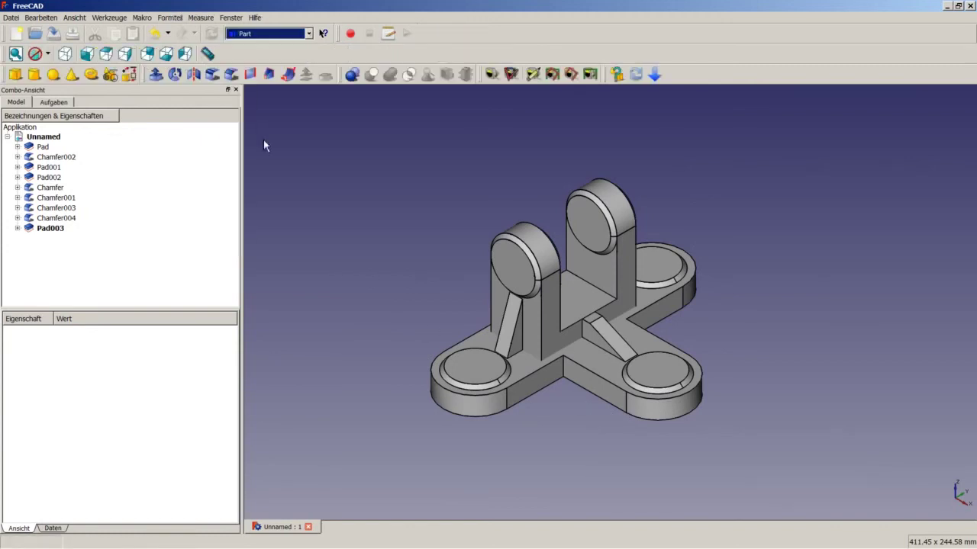
pyautogui.click(42, 147)
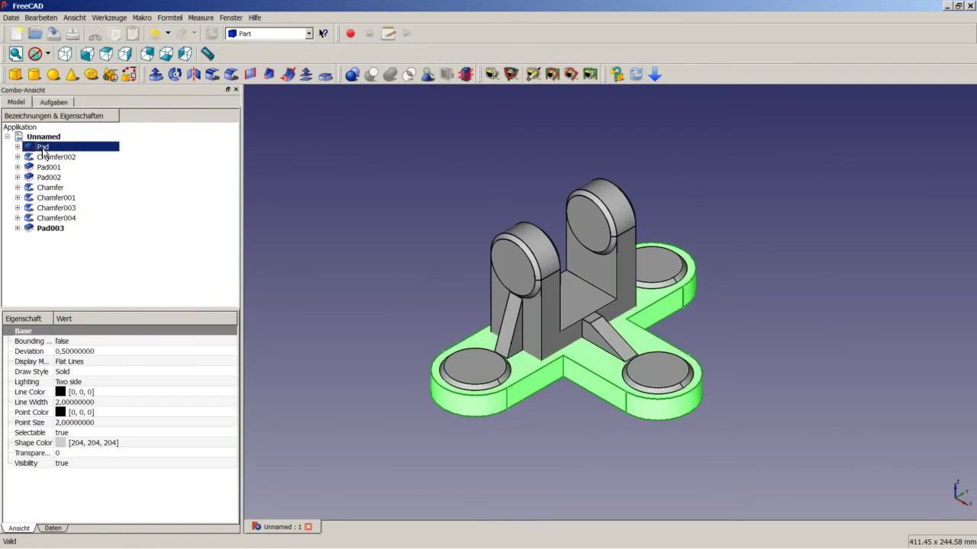
pyautogui.keyDown('shift'); pyautogui.click(60, 232); pyautogui.keyUp('shift')
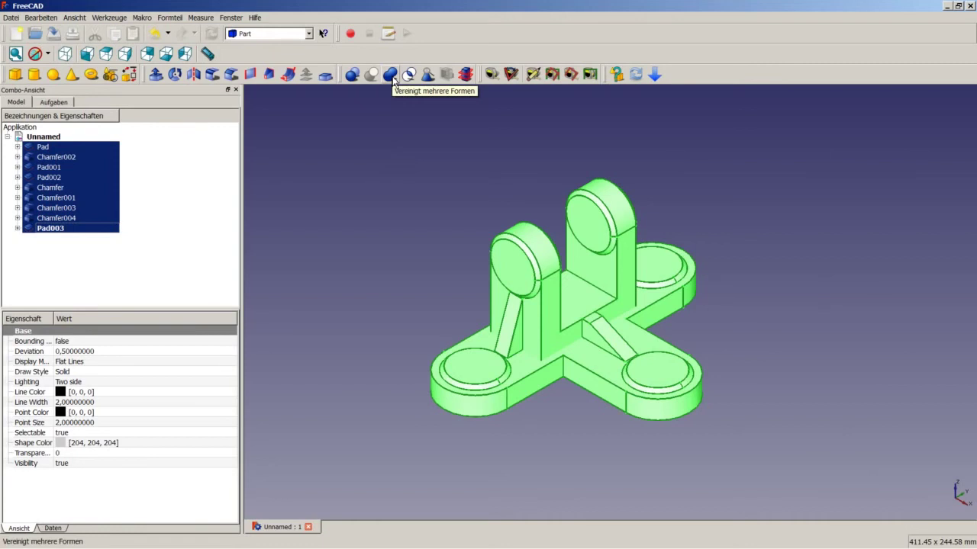
pyautogui.click(390, 75)
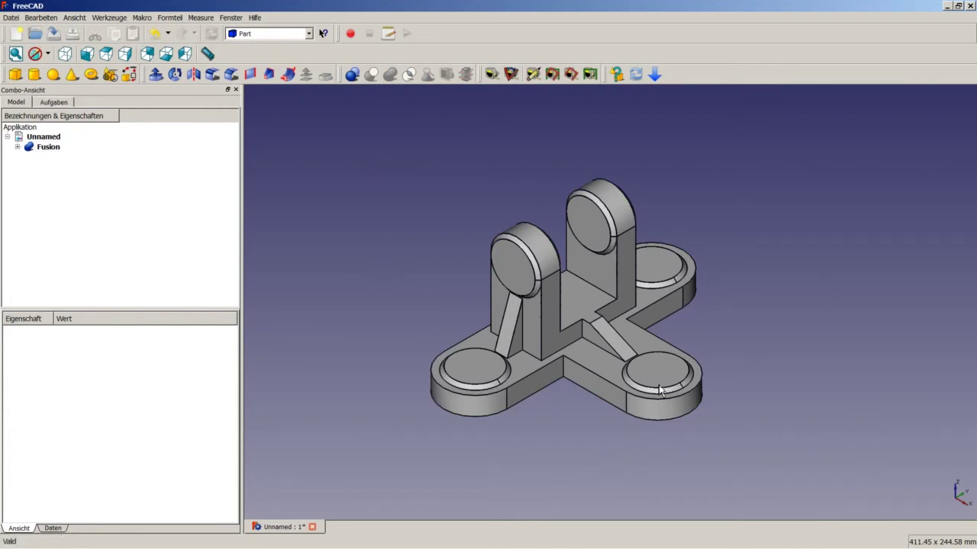
pyautogui.scroll(2, 661, 391)
pyautogui.scroll(3, 659, 388)
pyautogui.scroll(1, 618, 393)
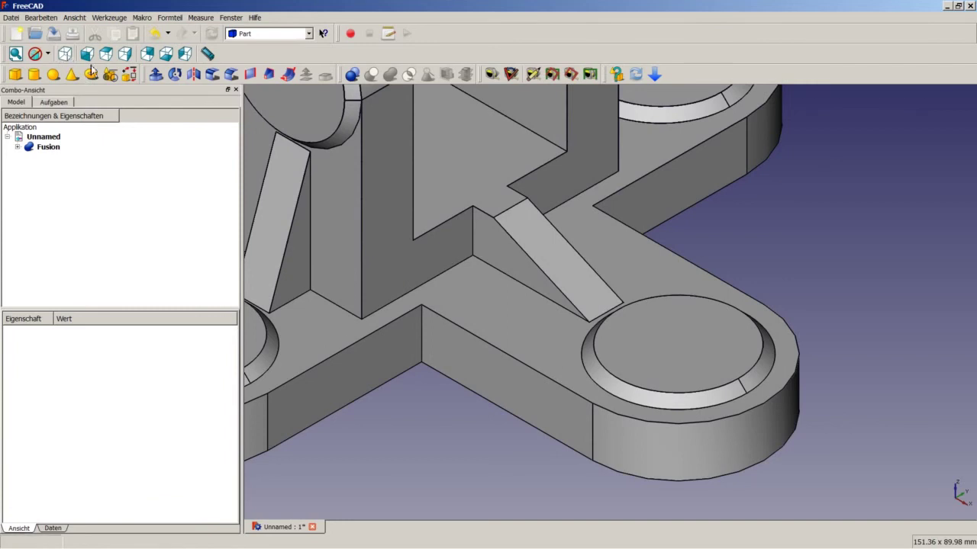
pyautogui.rightClick(432, 417)
pyautogui.click(463, 424)
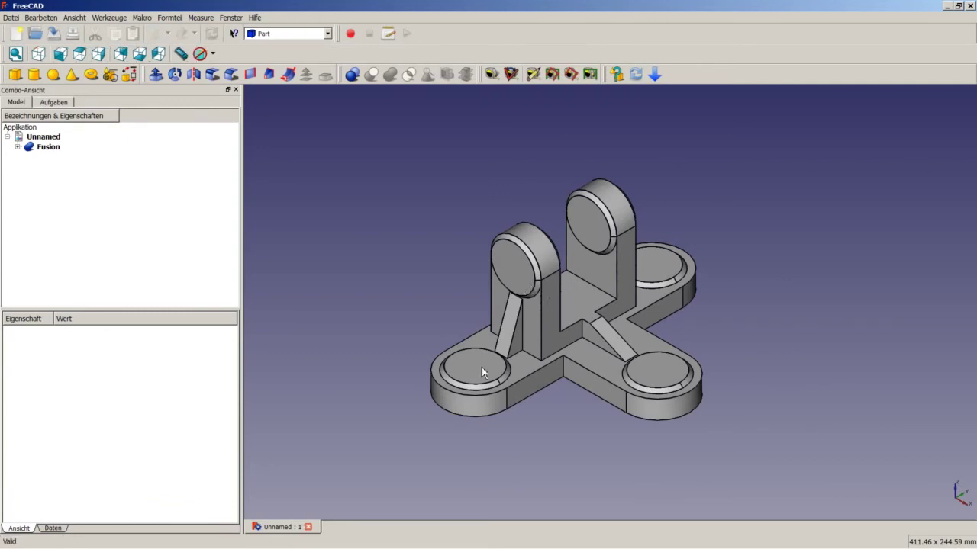
# Back in Part Design, start a new sketch on the upright's round end face
pyautogui.click(322, 36)
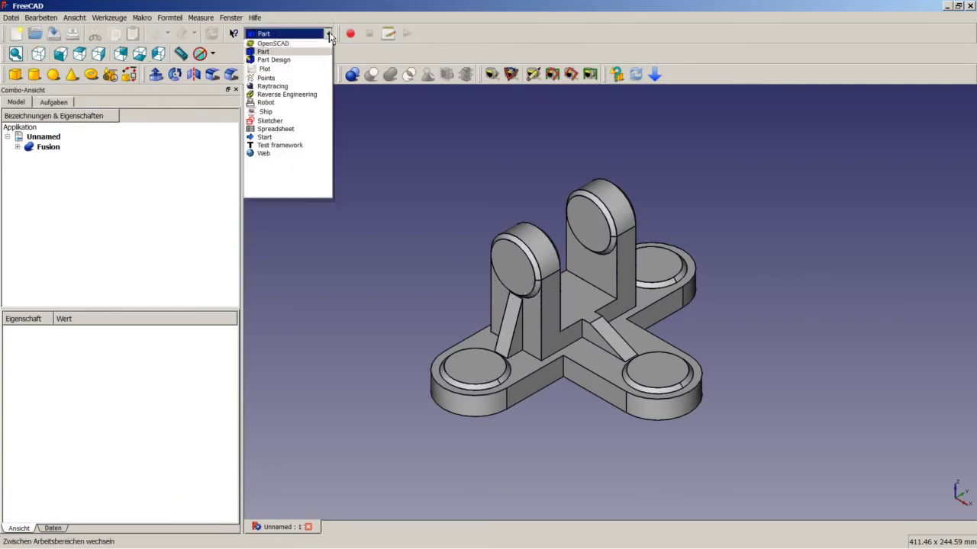
pyautogui.click(289, 144)
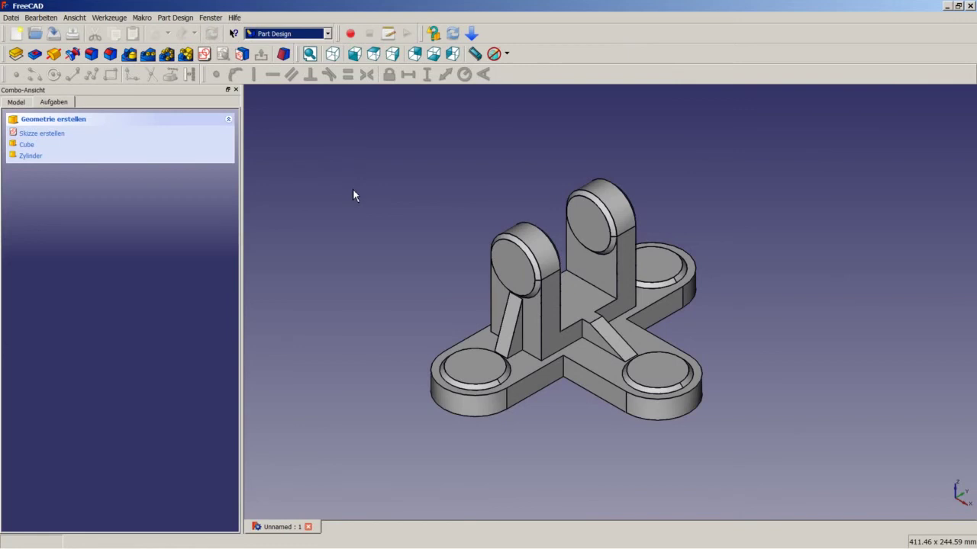
pyautogui.click(507, 260)
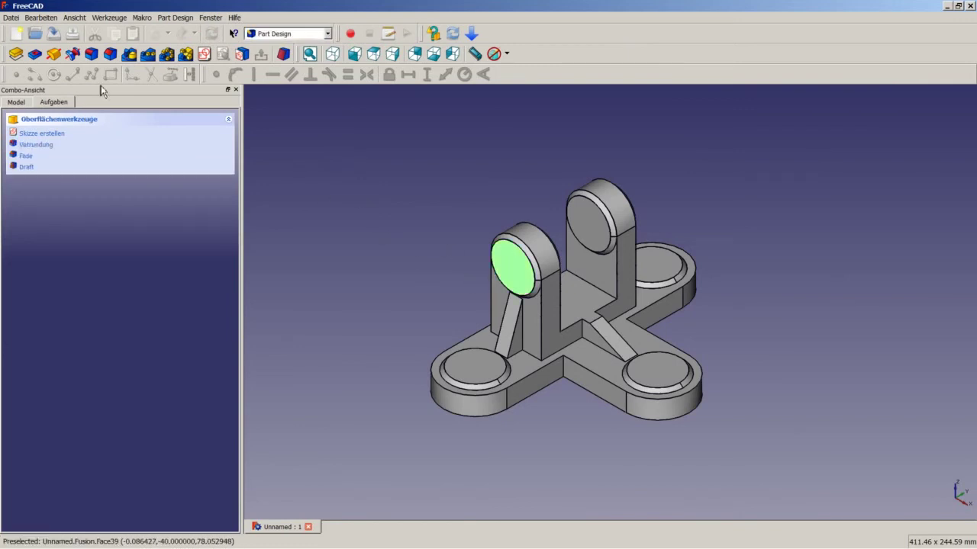
pyautogui.click(205, 55)
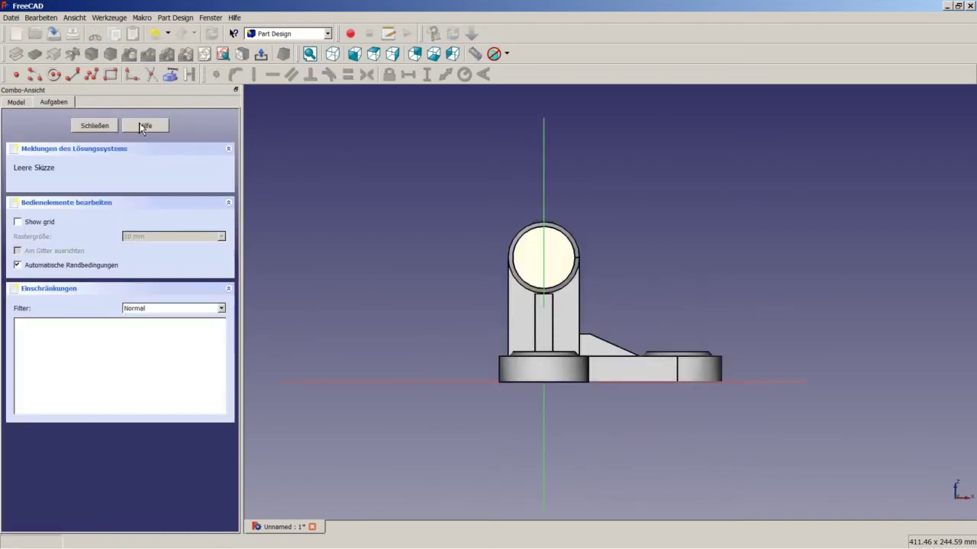
# Draw a circle at the end face's centre, set its radius to 10 mm, and close the sketch
pyautogui.click(173, 78)
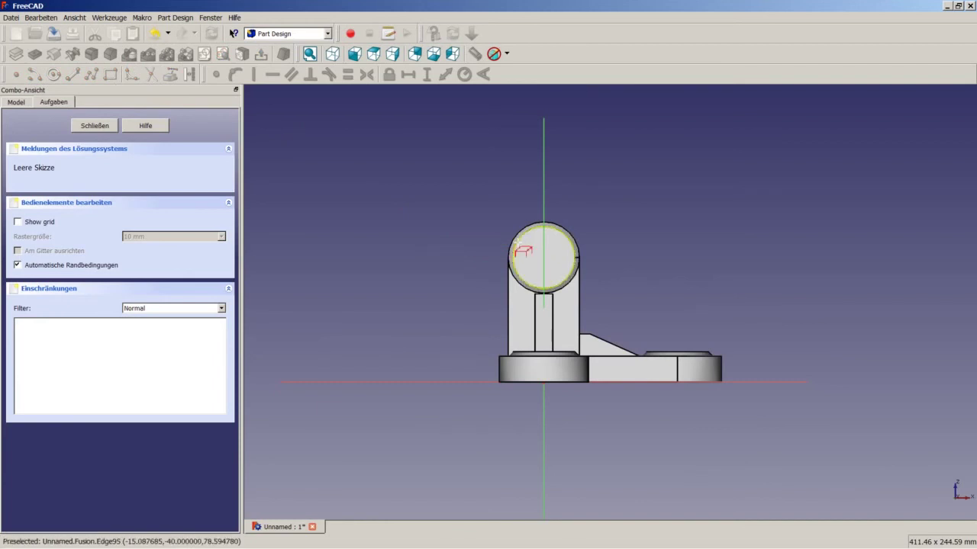
pyautogui.click(55, 74)
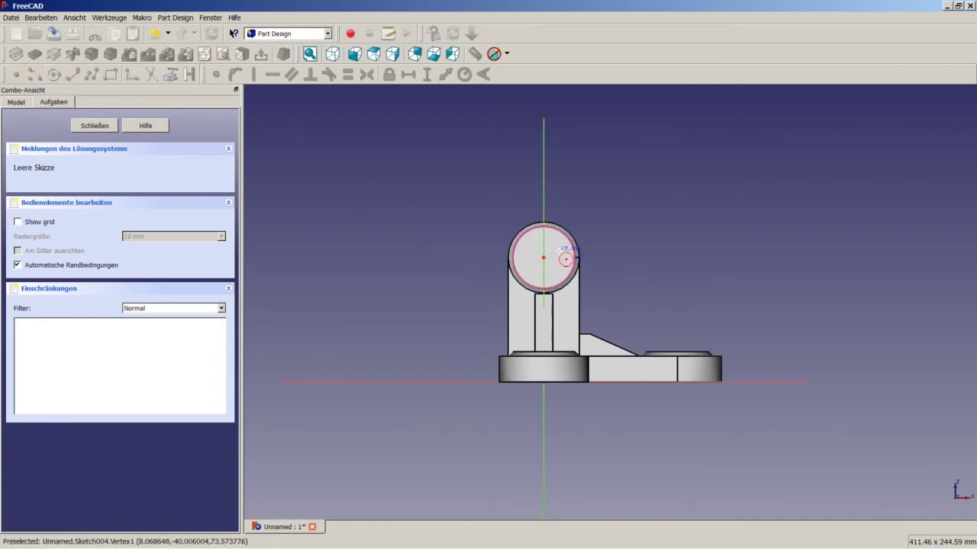
pyautogui.click(562, 249)
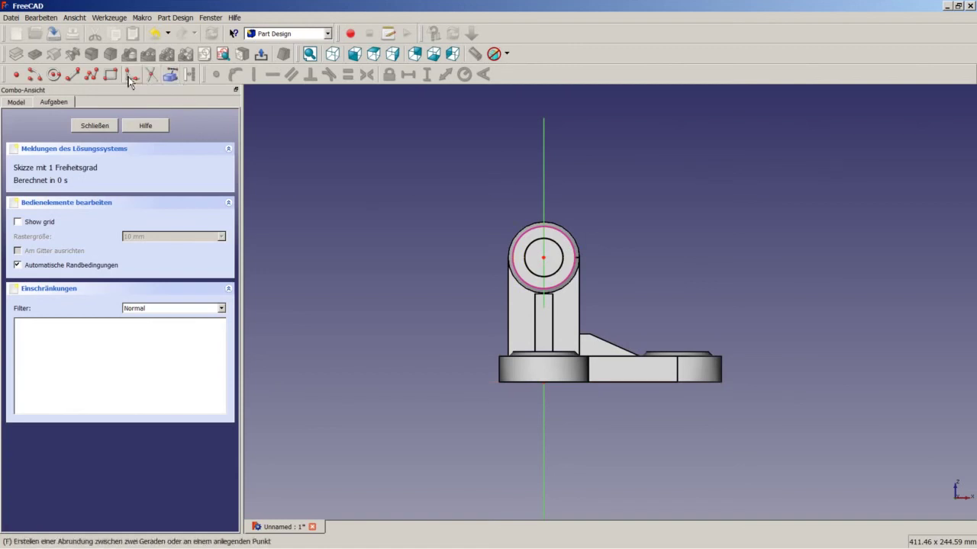
pyautogui.click(560, 248)
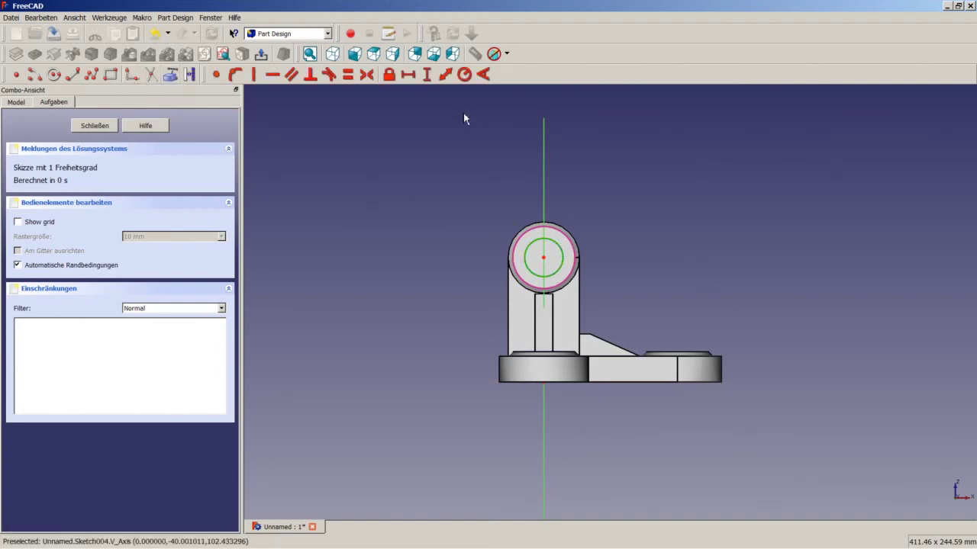
pyautogui.click(464, 74)
pyautogui.write('10')
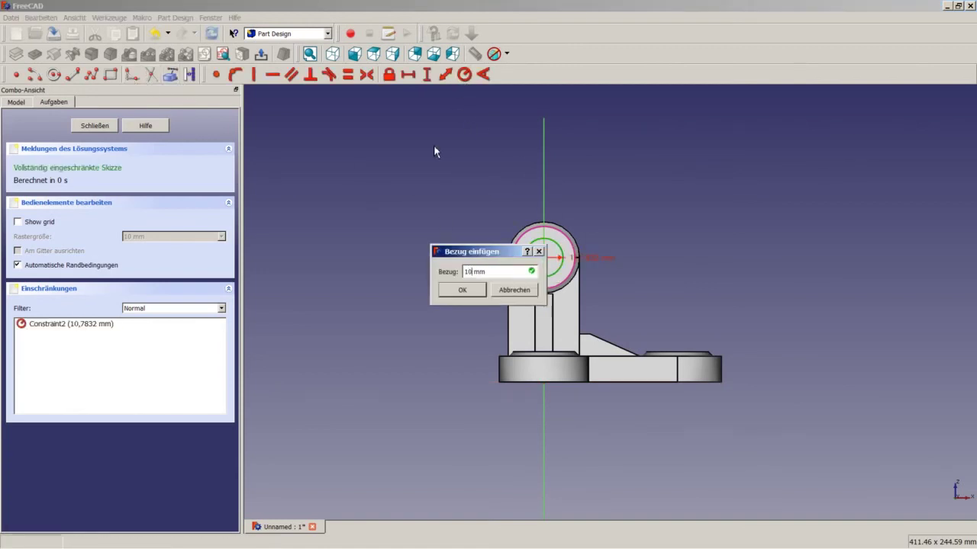
pyautogui.press('Return')
pyautogui.click(93, 126)
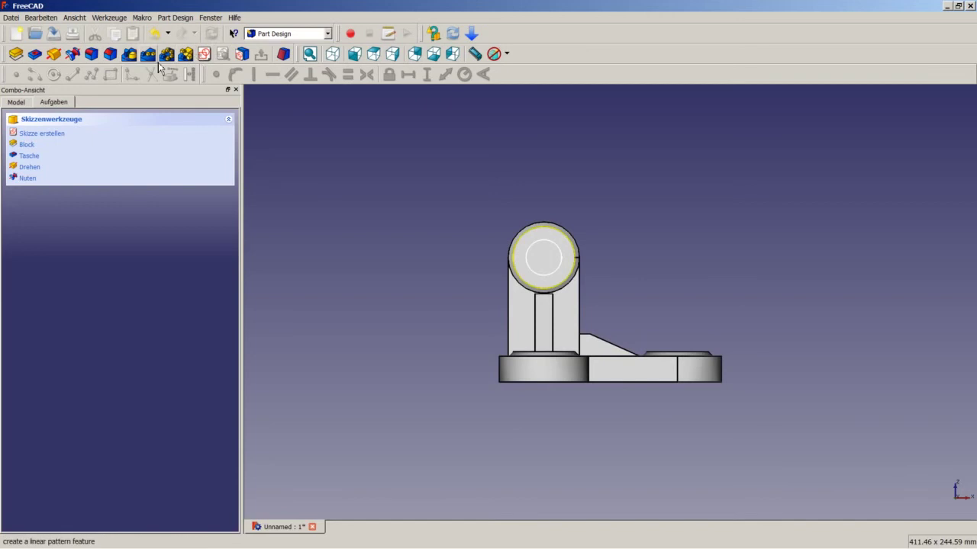
# Pocket the circle with type 'Bis zu Oberfläche', up to the far upright's outer face
pyautogui.click(35, 55)
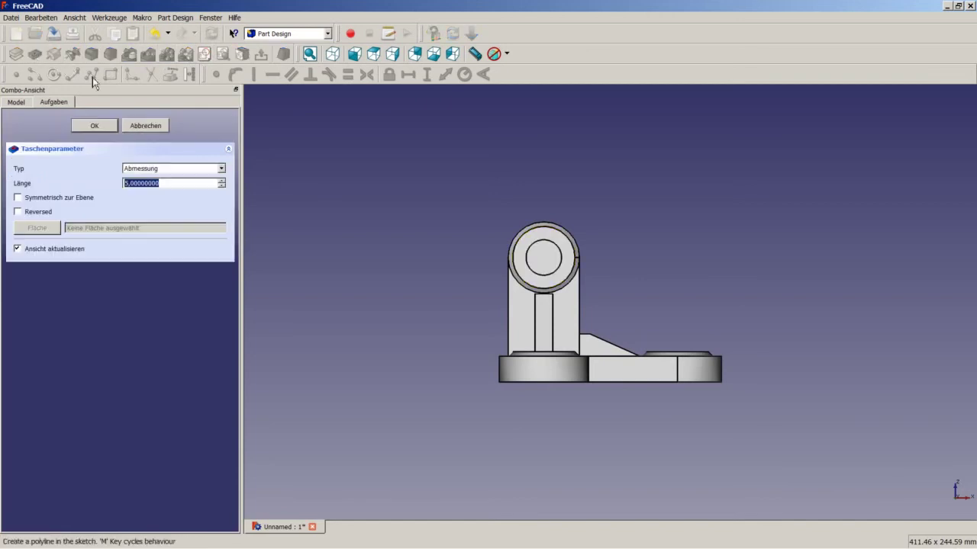
pyautogui.moveTo(409, 287); pyautogui.dragTo(394, 300, button='middle')
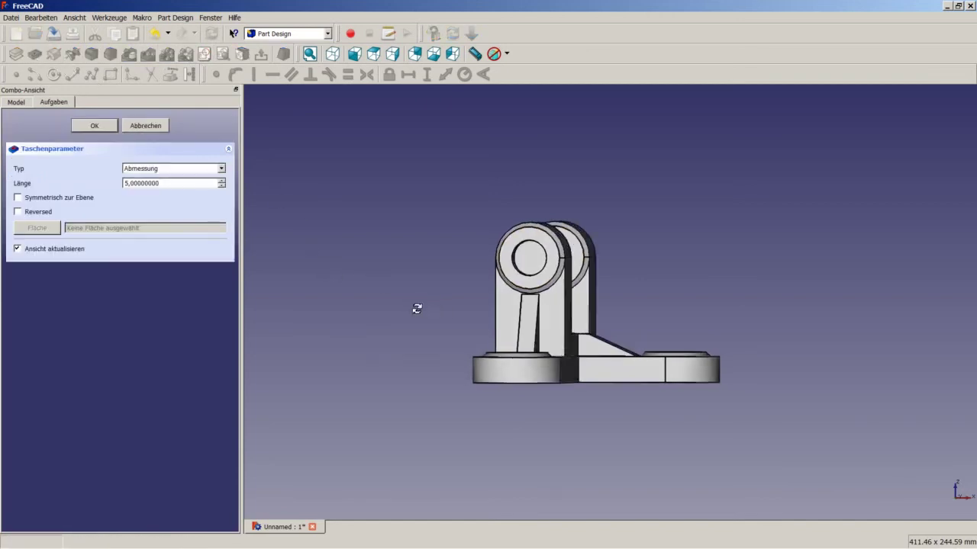
pyautogui.click(221, 168)
pyautogui.click(199, 204)
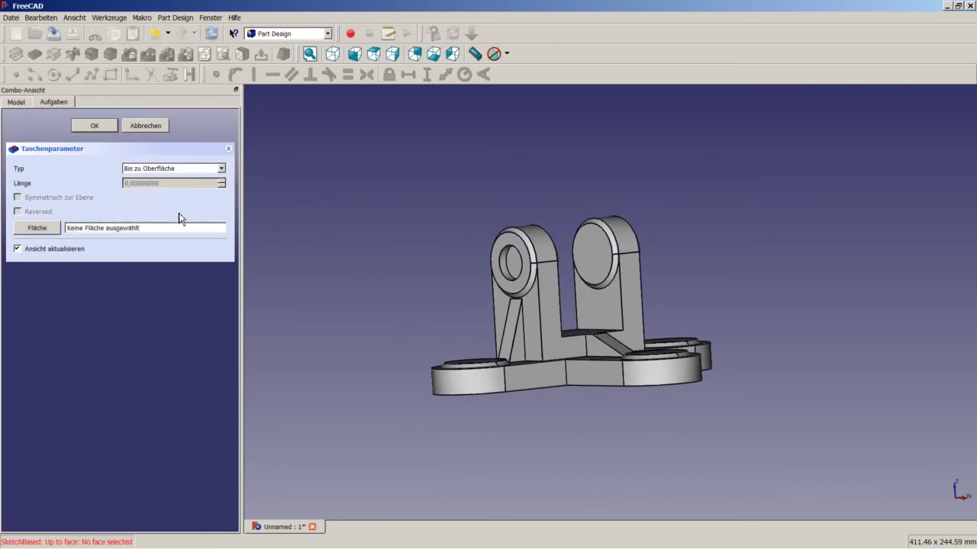
pyautogui.click(40, 229)
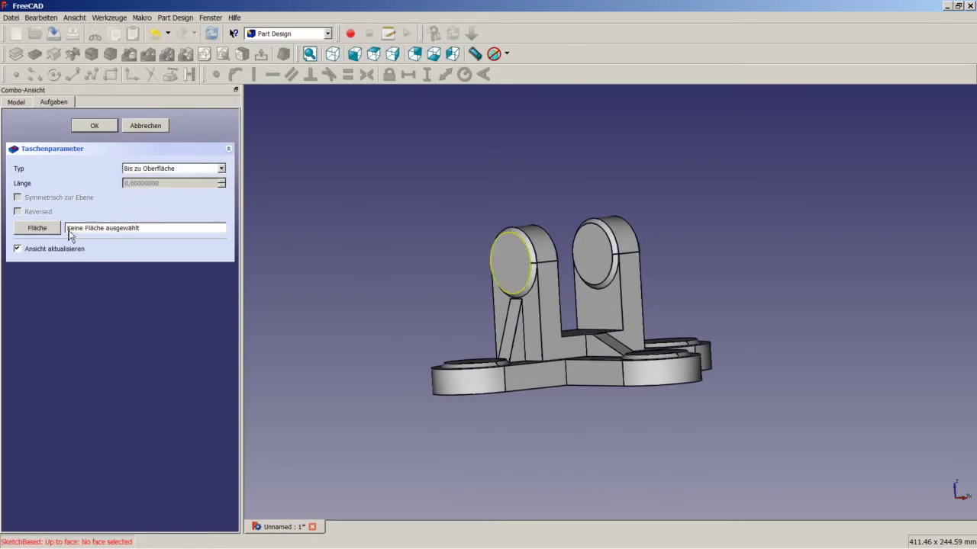
pyautogui.moveTo(407, 285)
pyautogui.mouseDown(button='middle')
pyautogui.moveTo(375, 273)
pyautogui.moveTo(447, 267)
pyautogui.moveTo(436, 275)
pyautogui.mouseUp(button='middle')
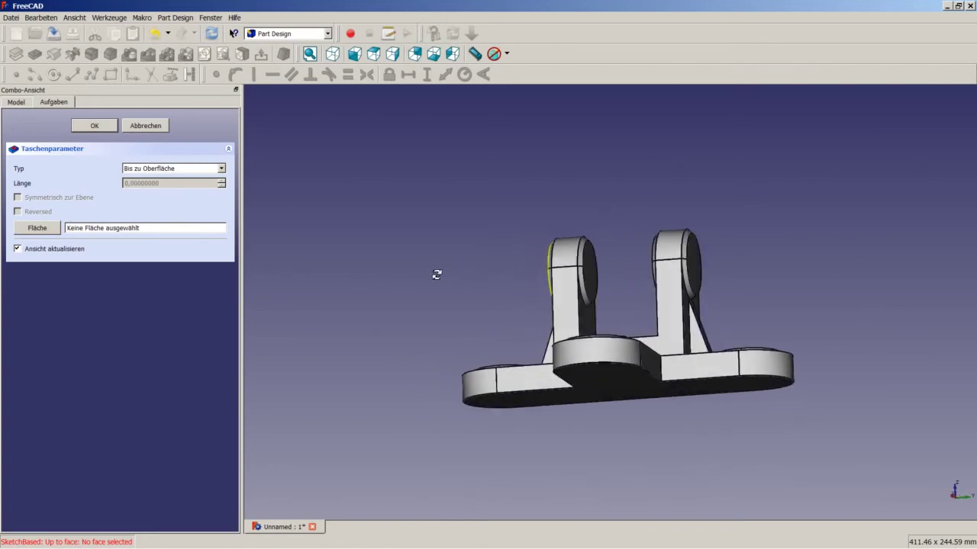
pyautogui.click(700, 265)
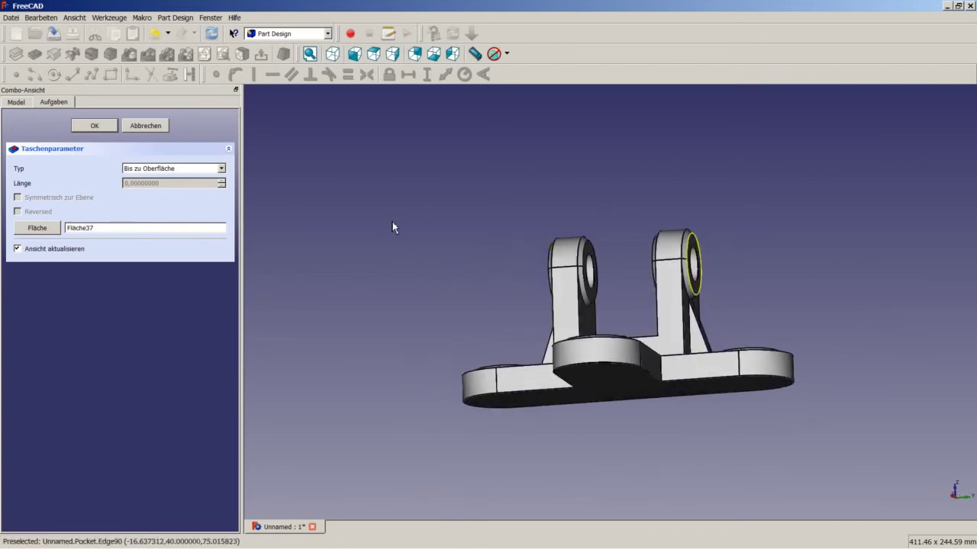
pyautogui.click(94, 126)
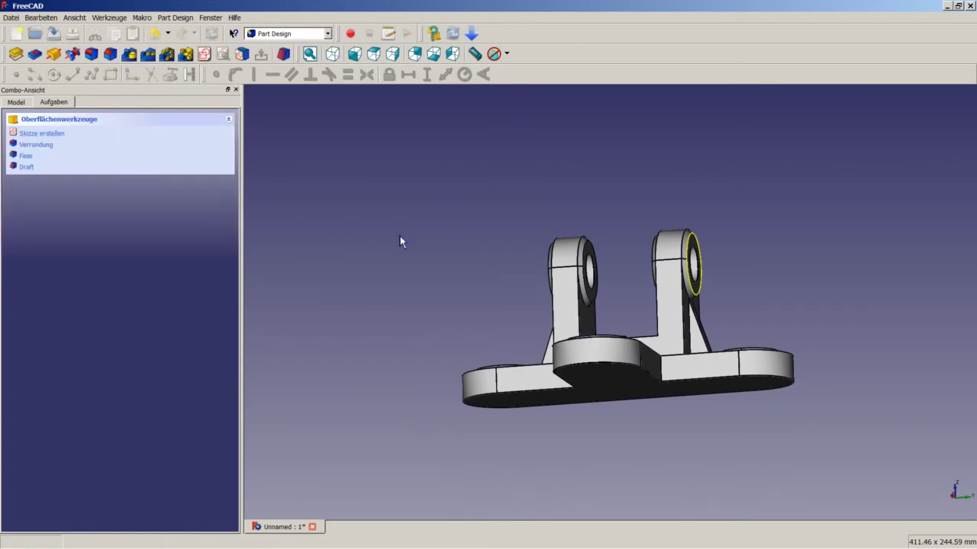
# Start a new sketch on the top face of the lower-left base boss
pyautogui.moveTo(401, 239)
pyautogui.mouseDown(button='middle')
pyautogui.moveTo(486, 272)
pyautogui.moveTo(565, 284)
pyautogui.mouseUp(button='middle')
pyautogui.click(398, 282)
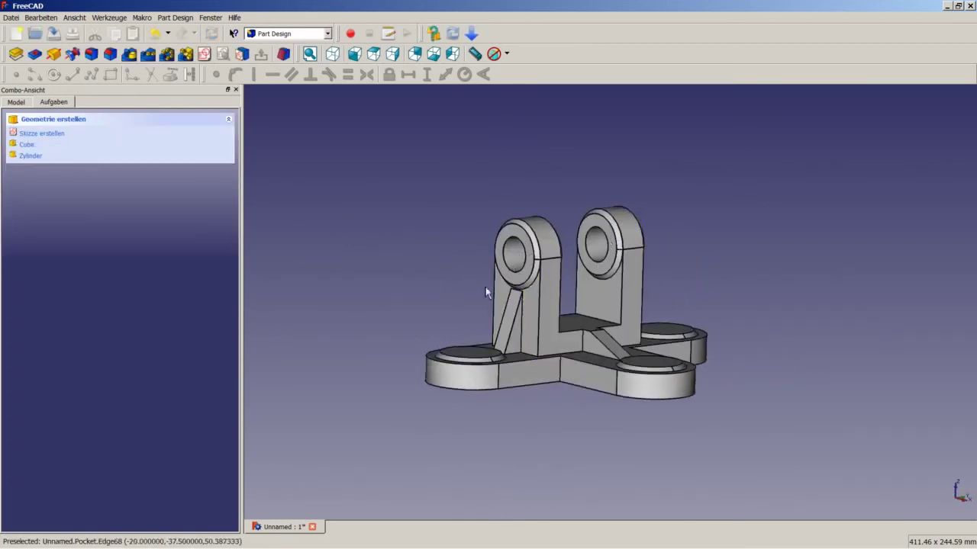
pyautogui.moveTo(486, 292); pyautogui.dragTo(494, 389, button='middle')
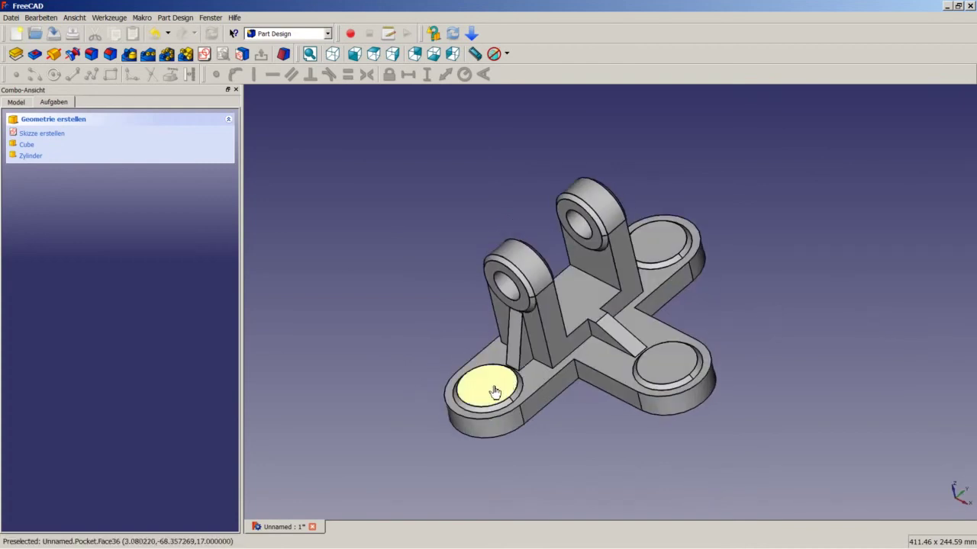
pyautogui.click(494, 392)
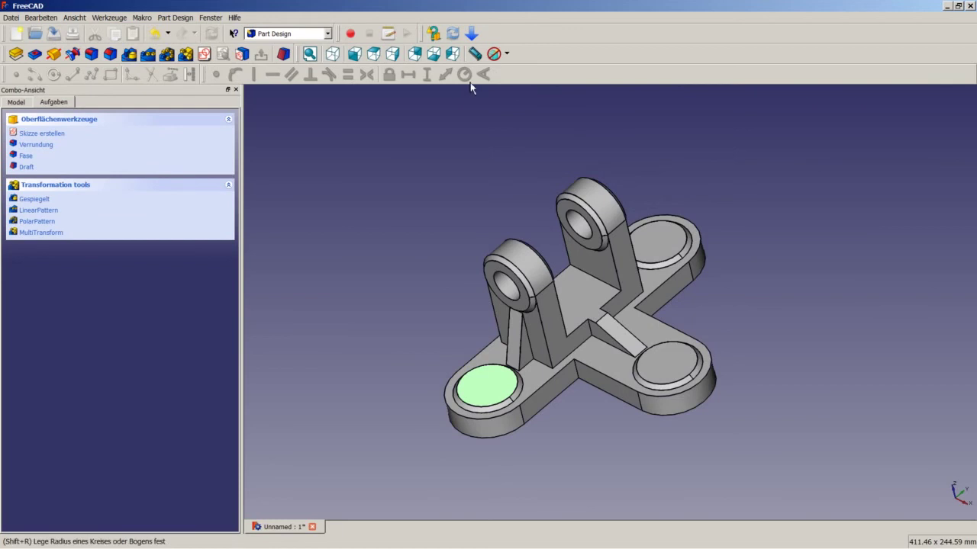
pyautogui.click(204, 55)
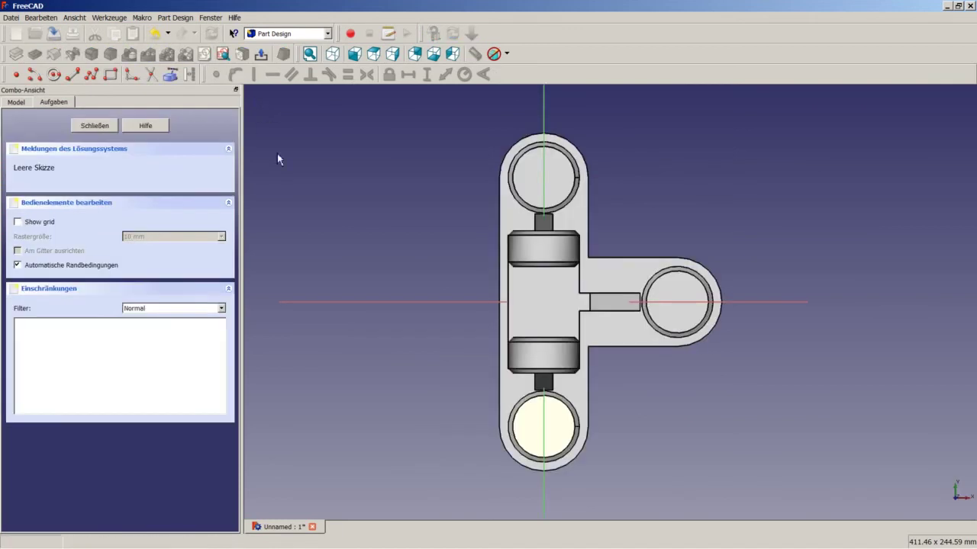
# Project the bottom, right and top boss circles into the sketch as external geometry
pyautogui.click(55, 79)
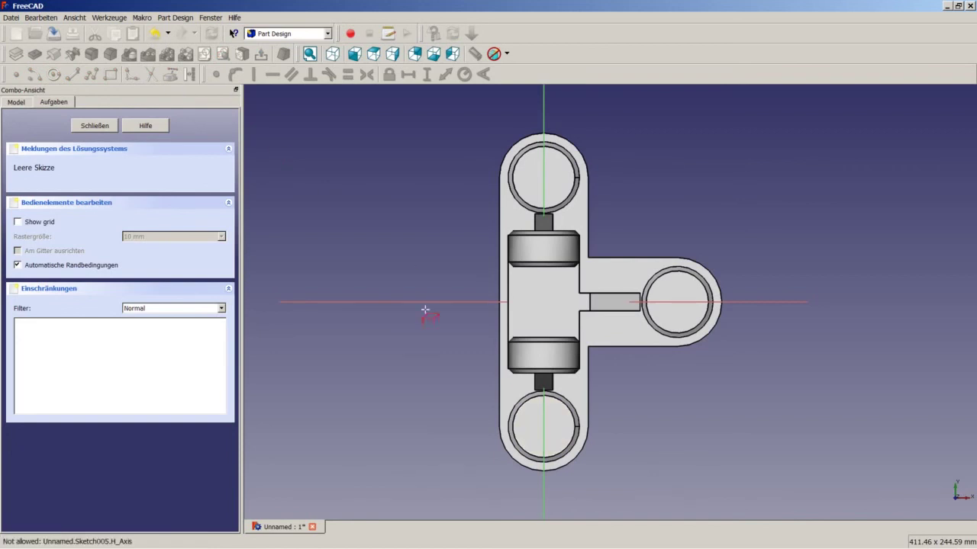
pyautogui.click(573, 406)
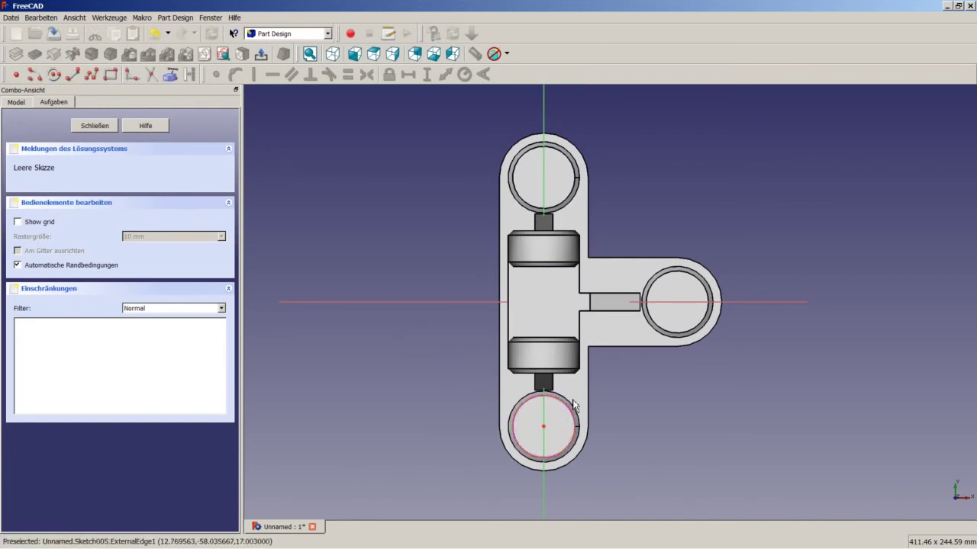
pyautogui.click(170, 74)
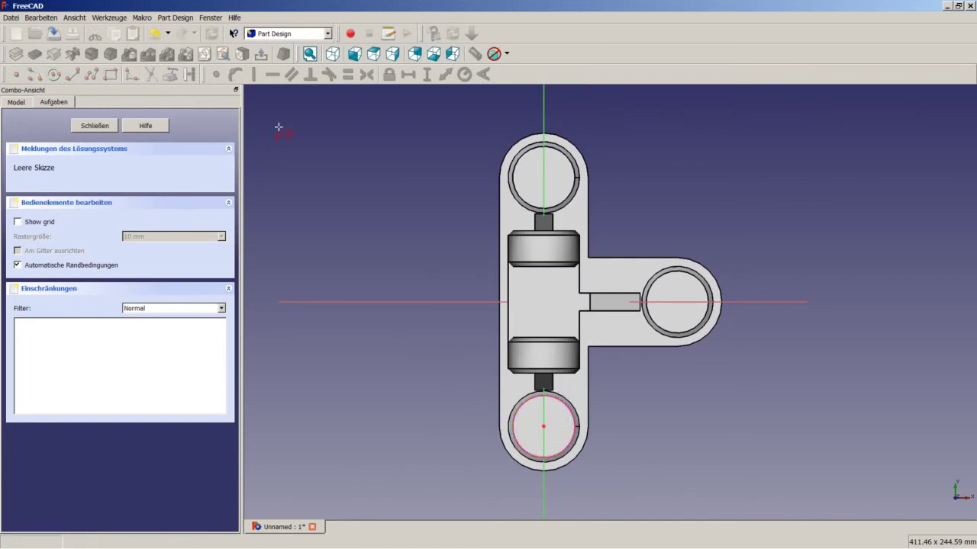
pyautogui.click(656, 290)
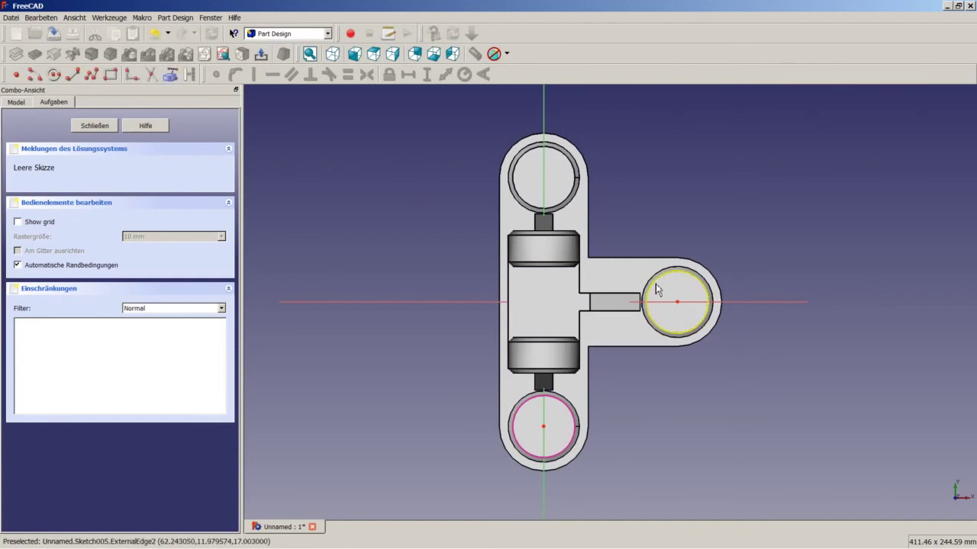
pyautogui.click(170, 74)
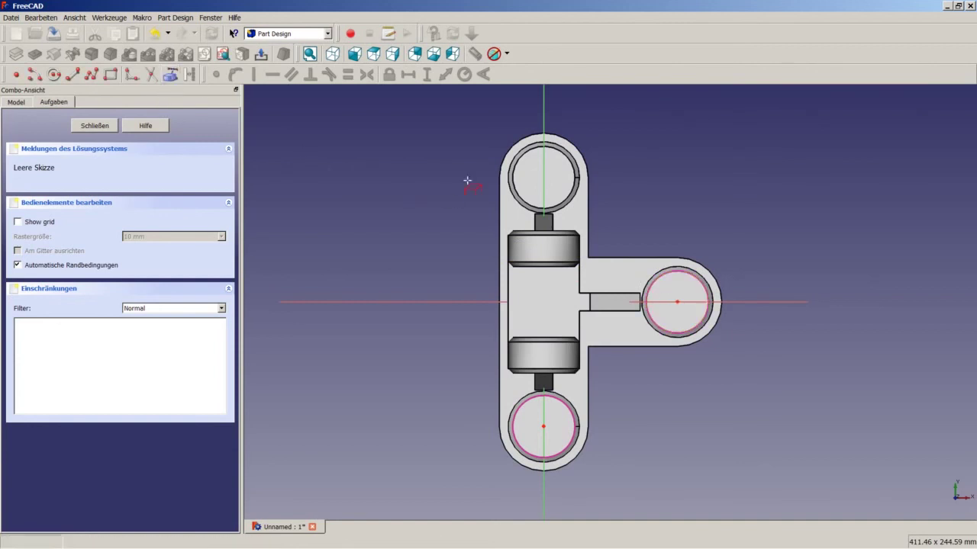
pyautogui.click(564, 206)
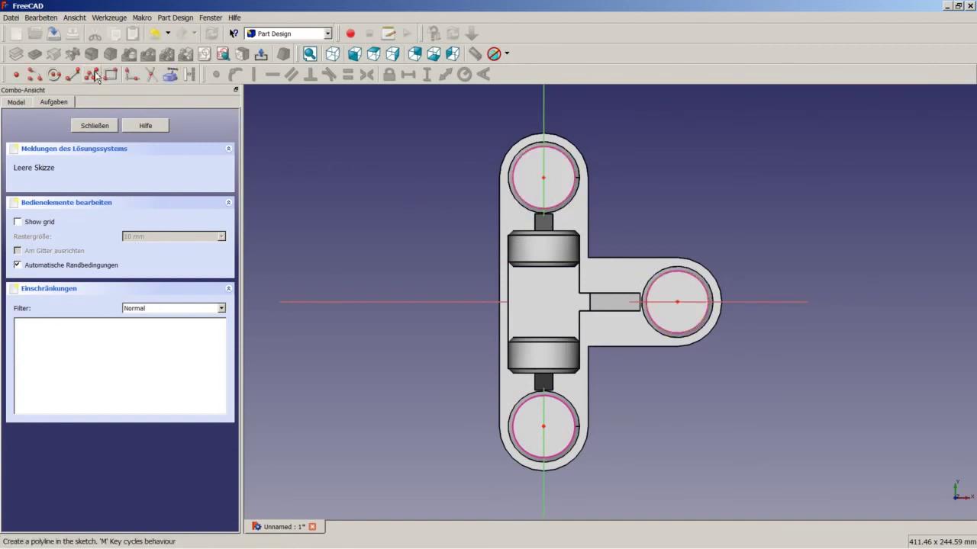
# Draw a circle centred on each of the three bosses
pyautogui.click(169, 74)
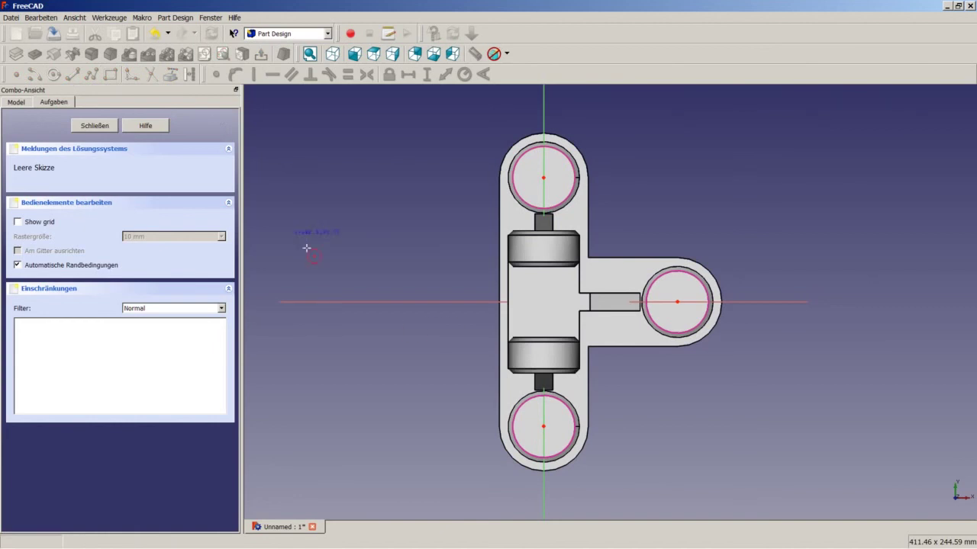
pyautogui.click(542, 425)
pyautogui.click(563, 417)
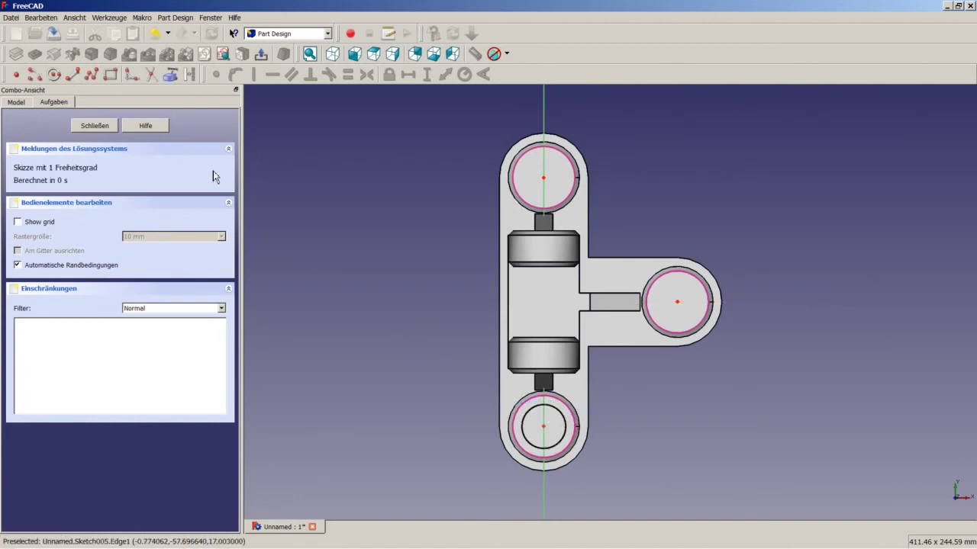
pyautogui.click(58, 74)
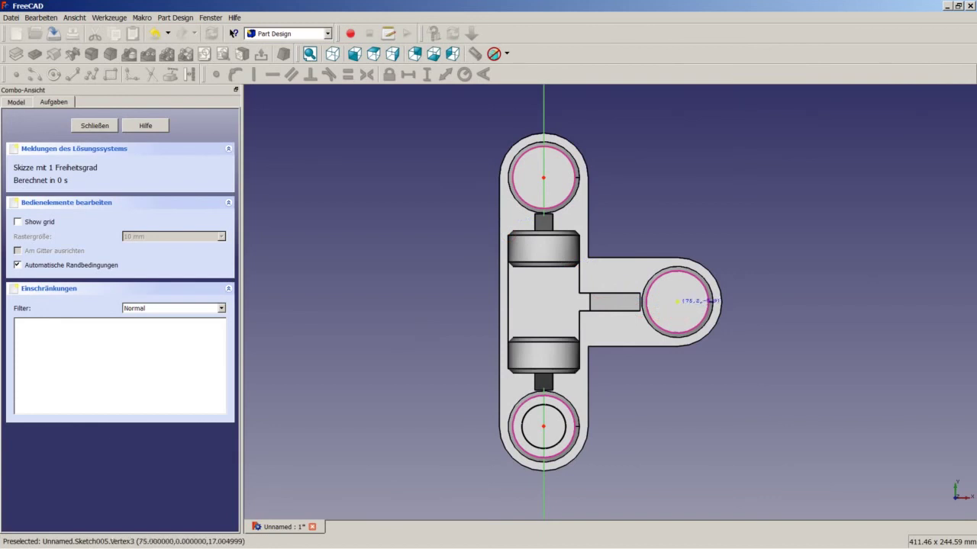
pyautogui.click(677, 300)
pyautogui.click(692, 293)
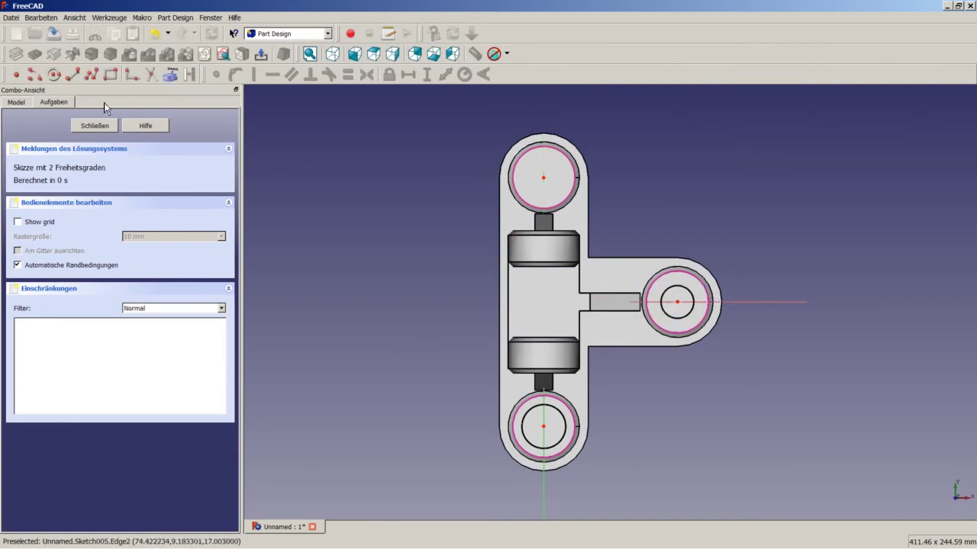
pyautogui.click(55, 75)
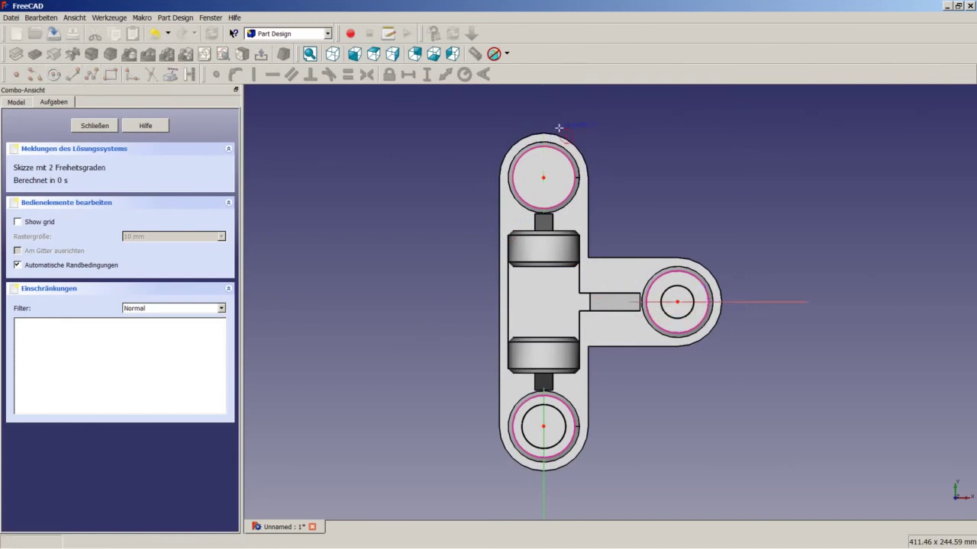
pyautogui.click(543, 177)
pyautogui.click(556, 162)
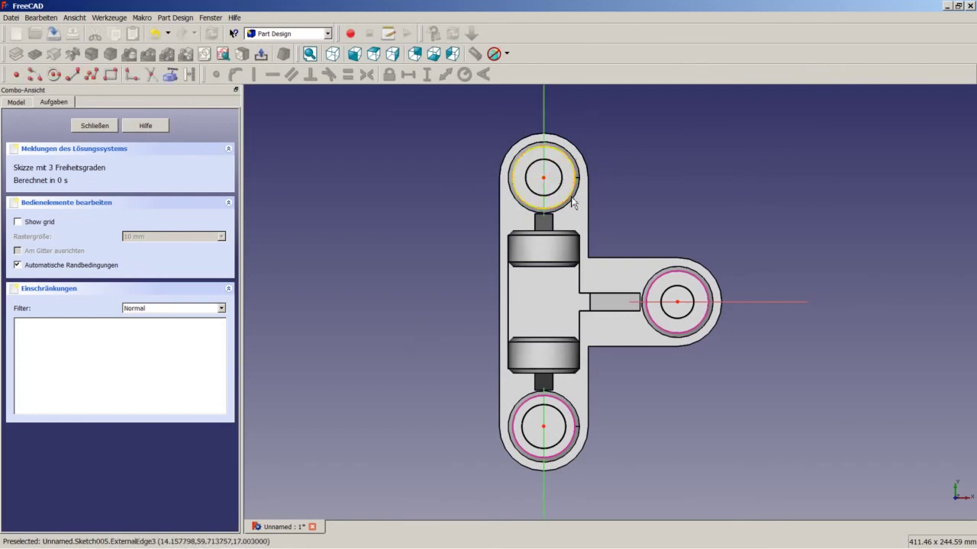
# Make the three circles equal with a 7.5 mm radius and close the sketch
pyautogui.click(561, 190)
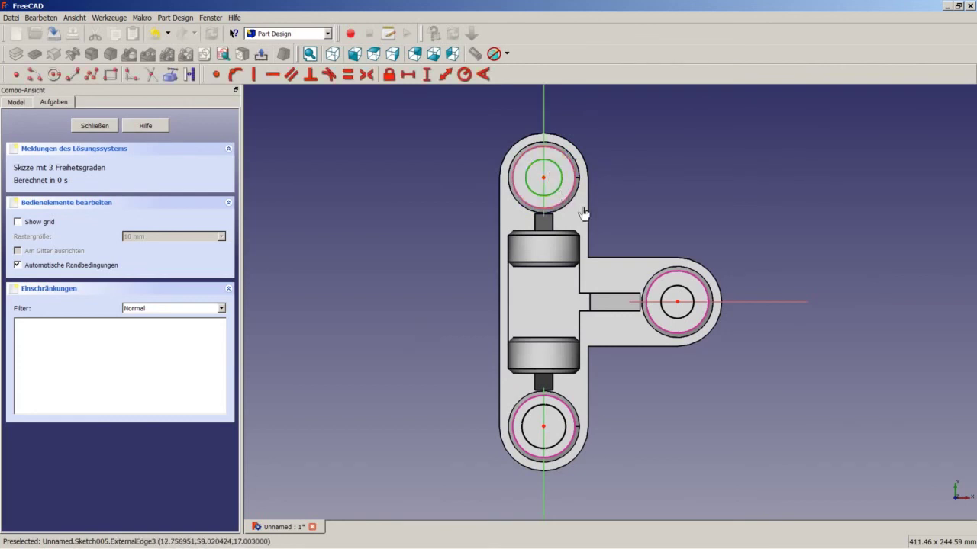
pyautogui.click(667, 300)
pyautogui.click(552, 409)
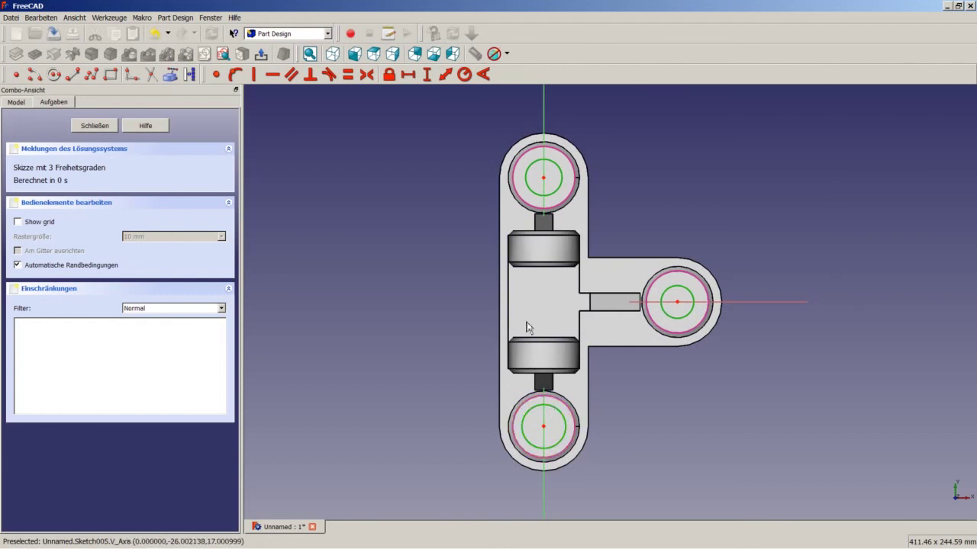
pyautogui.click(348, 74)
pyautogui.click(679, 285)
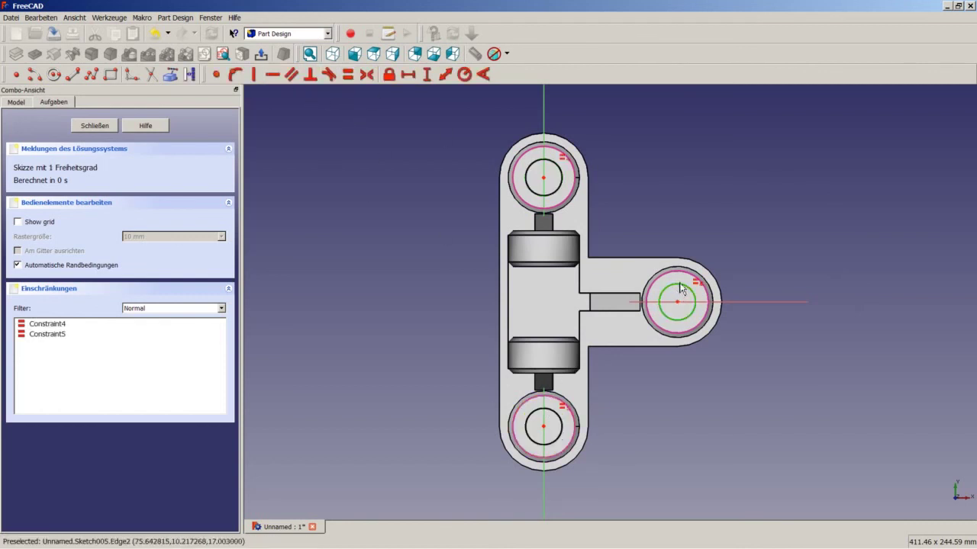
pyautogui.click(465, 74)
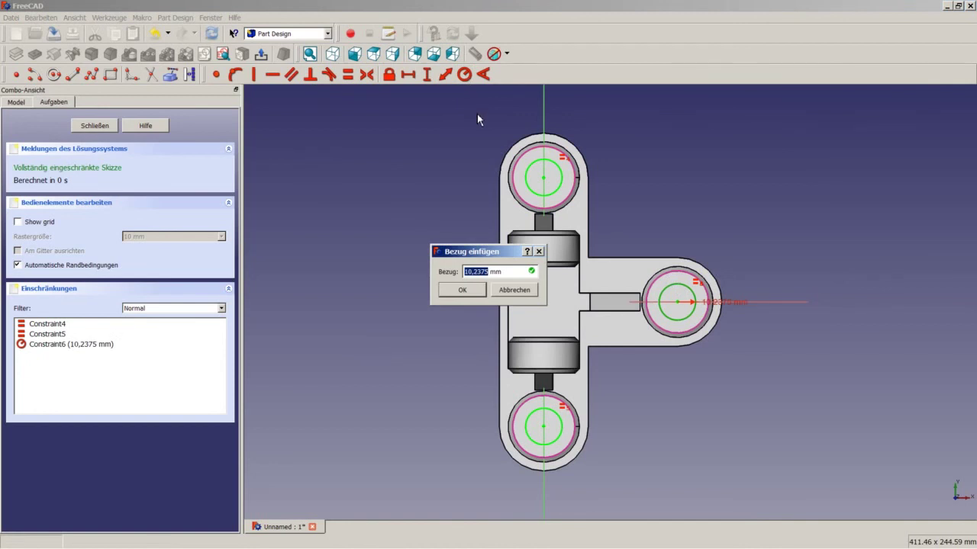
pyautogui.write('7')
pyautogui.press('Return')
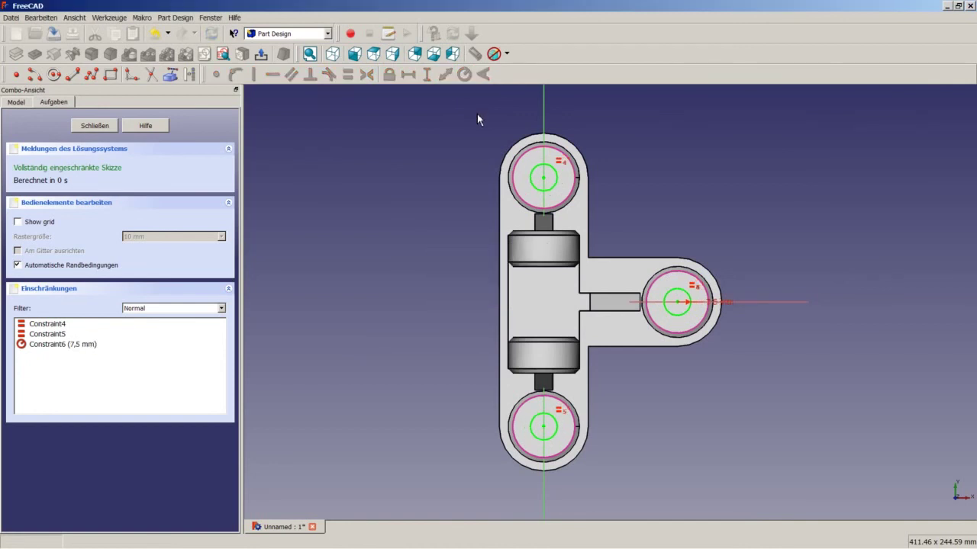
pyautogui.click(113, 127)
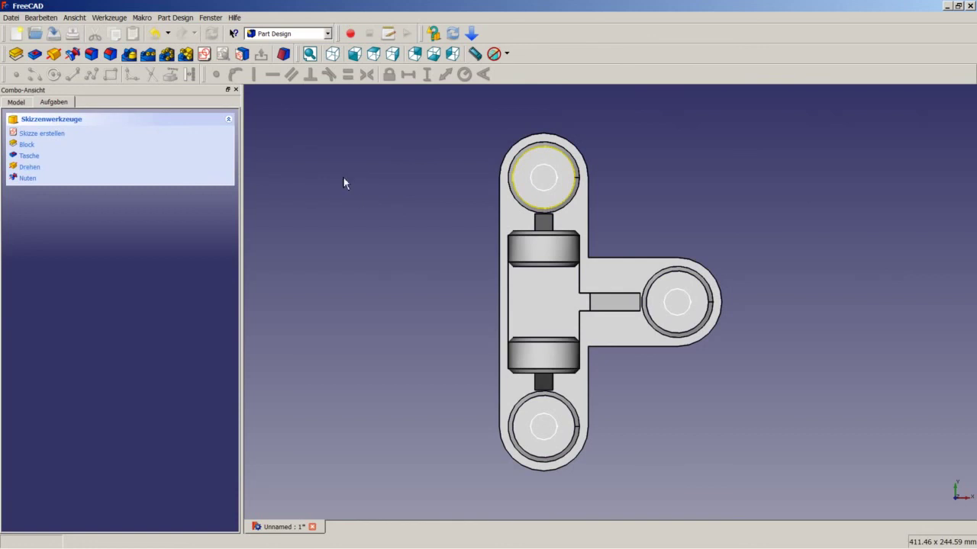
# Pocket the hole circles with type 'Durch alles' through the whole part
pyautogui.click(35, 54)
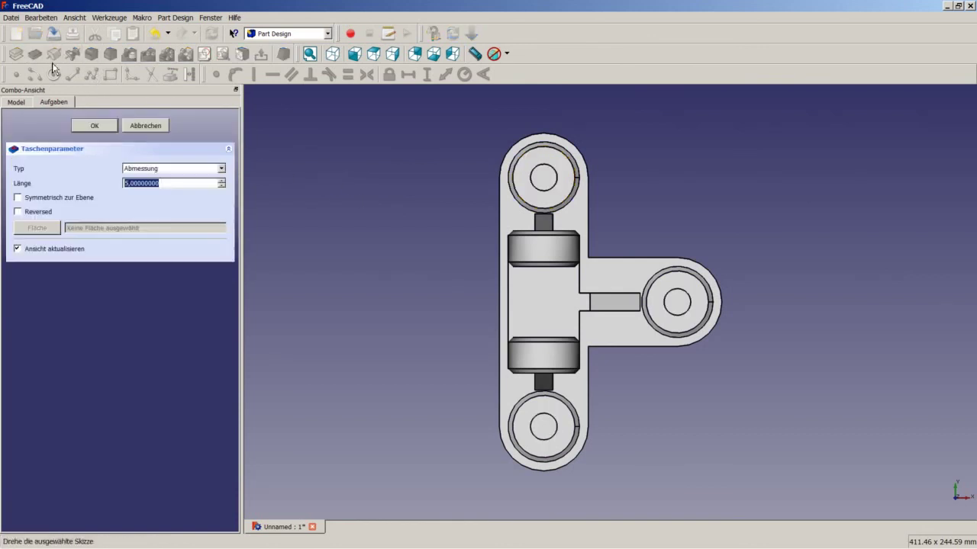
pyautogui.click(221, 168)
pyautogui.click(202, 188)
pyautogui.click(95, 126)
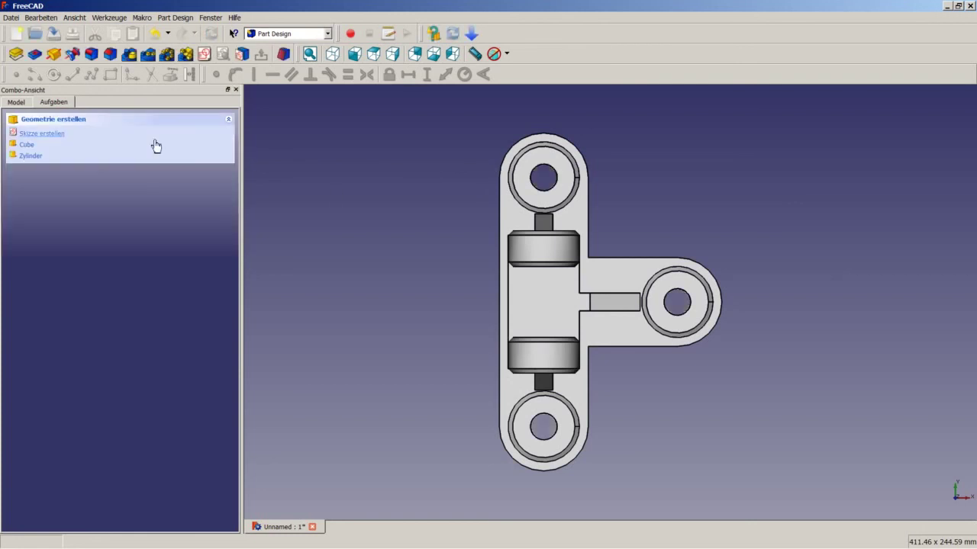
# Show the bracket in the isometric view
pyautogui.click(332, 54)
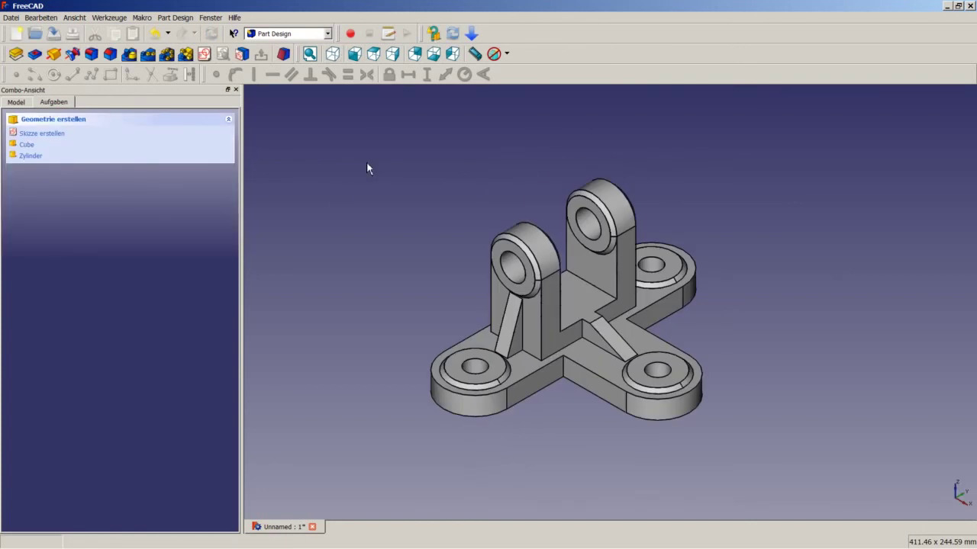
pyautogui.rightClick(339, 234)
pyautogui.click(402, 264)
# Switch to the Part workbench and turn the model to inspect its inner corners
pyautogui.click(327, 34)
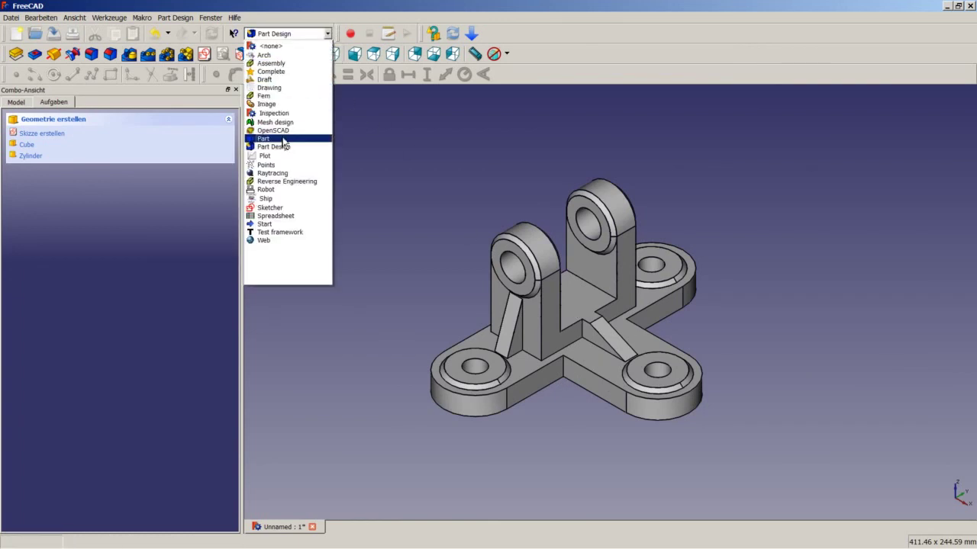
pyautogui.click(288, 139)
pyautogui.moveTo(570, 457); pyautogui.dragTo(547, 421, button='middle')
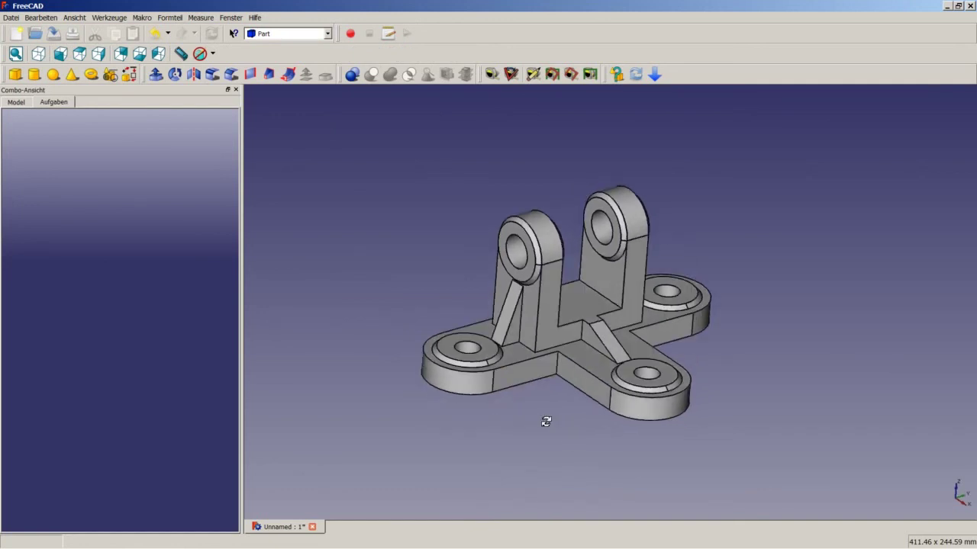
pyautogui.scroll(2, 553, 397)
pyautogui.scroll(3, 554, 367)
pyautogui.scroll(3, 560, 371)
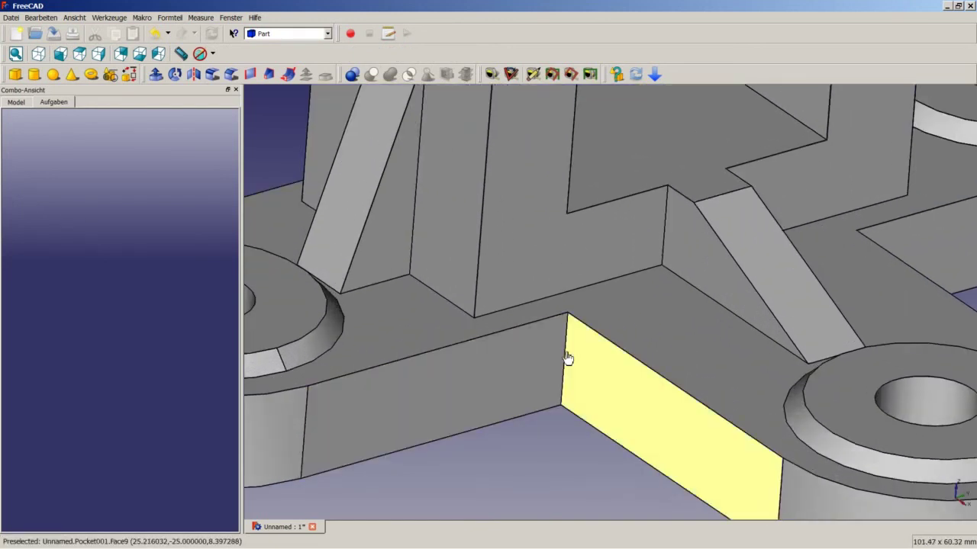
pyautogui.scroll(-3, 568, 363)
pyautogui.scroll(-2, 592, 387)
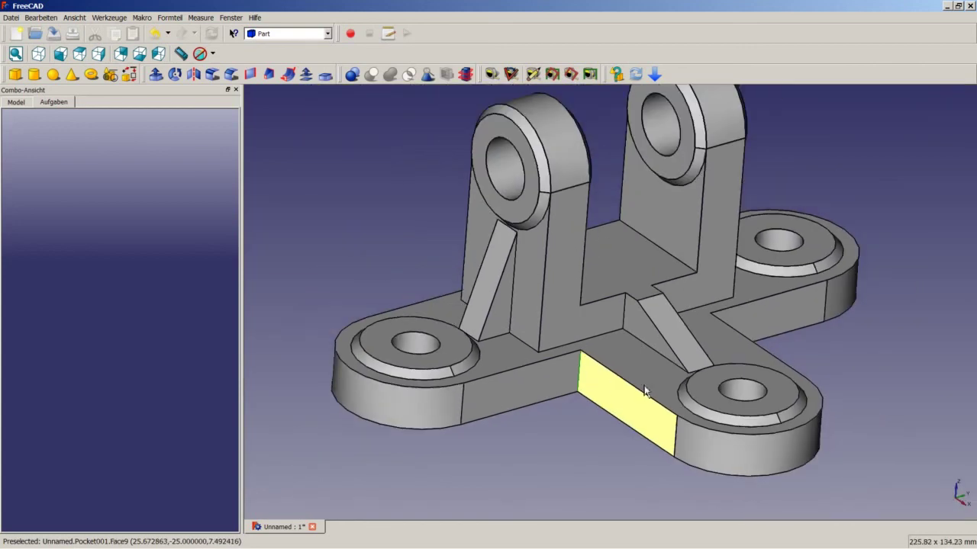
# Select the inner corner edge where the upright meets the base
pyautogui.moveTo(647, 419)
pyautogui.mouseDown(button='middle')
pyautogui.moveTo(514, 405)
pyautogui.moveTo(501, 371)
pyautogui.mouseUp(button='middle')
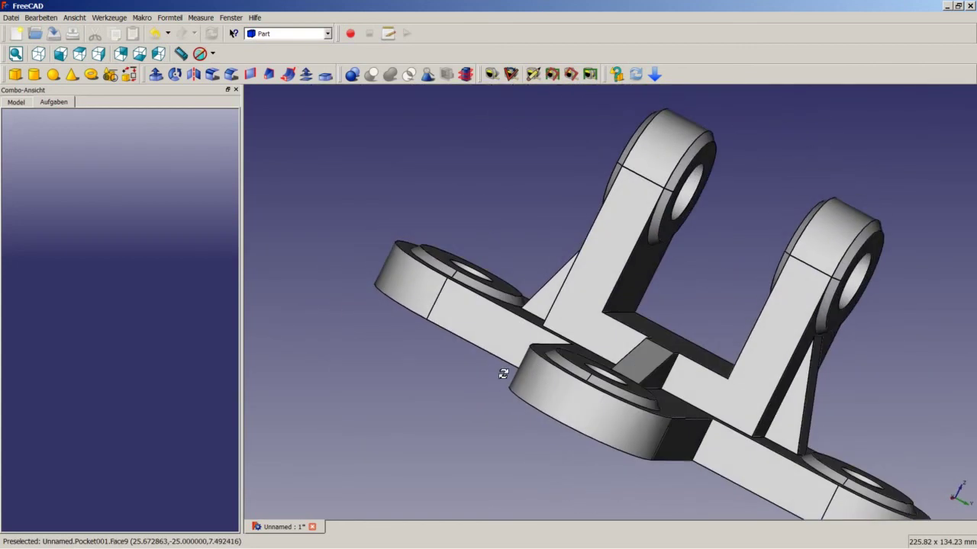
pyautogui.scroll(2, 720, 442)
pyautogui.scroll(5, 712, 436)
pyautogui.scroll(3, 713, 435)
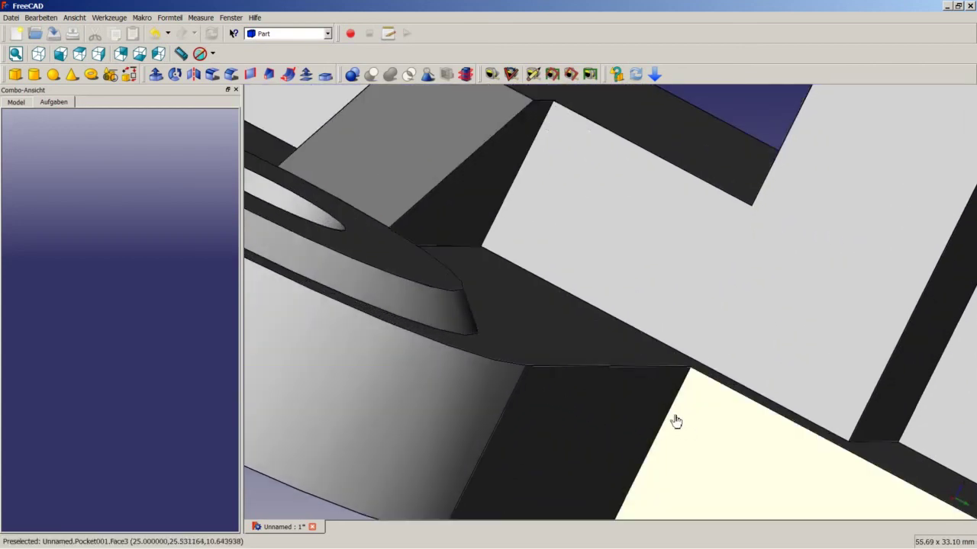
pyautogui.scroll(-2, 648, 290)
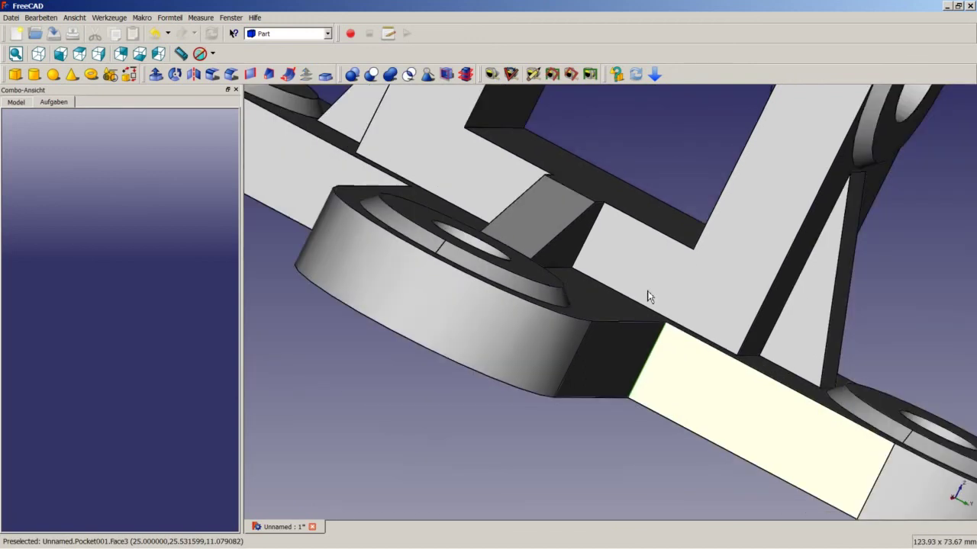
pyautogui.scroll(-1, 648, 297)
pyautogui.scroll(3, 525, 180)
pyautogui.scroll(2, 517, 164)
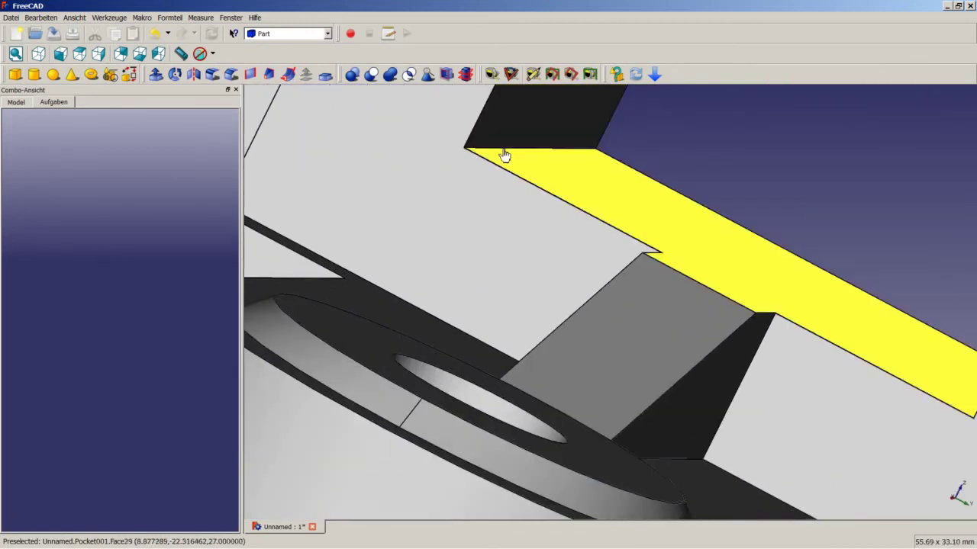
pyautogui.scroll(-3, 563, 236)
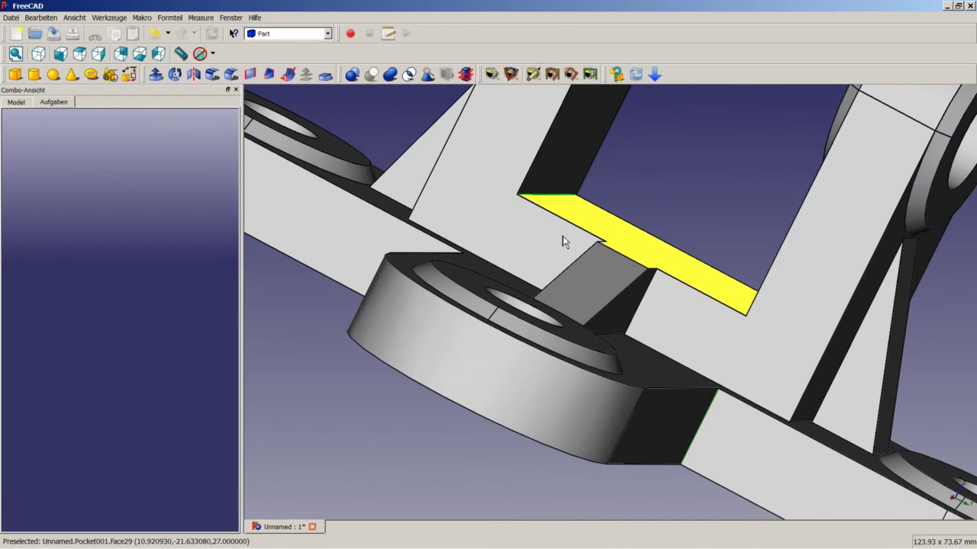
pyautogui.scroll(-2, 563, 236)
pyautogui.moveTo(545, 266); pyautogui.dragTo(613, 325, button='middle')
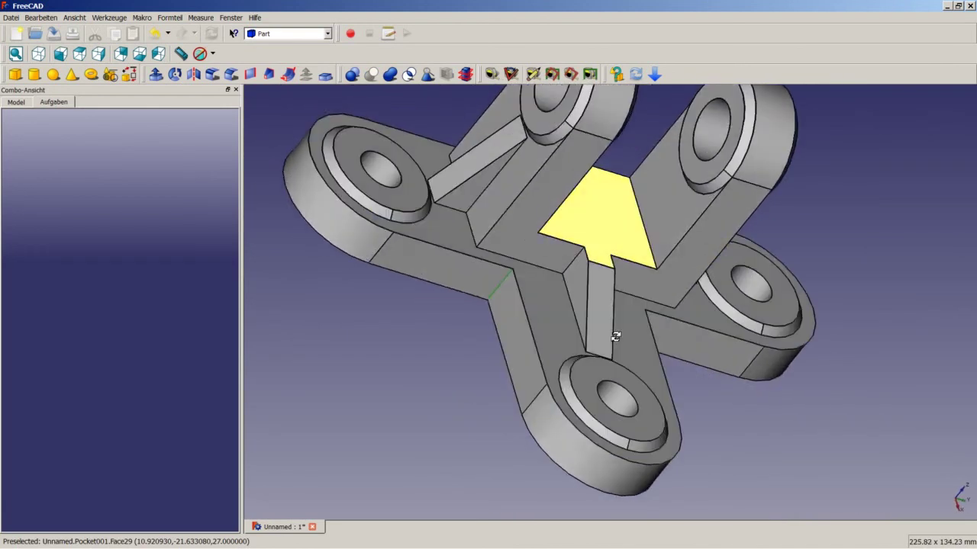
pyautogui.scroll(2, 656, 245)
pyautogui.scroll(2, 647, 247)
pyautogui.scroll(1, 646, 247)
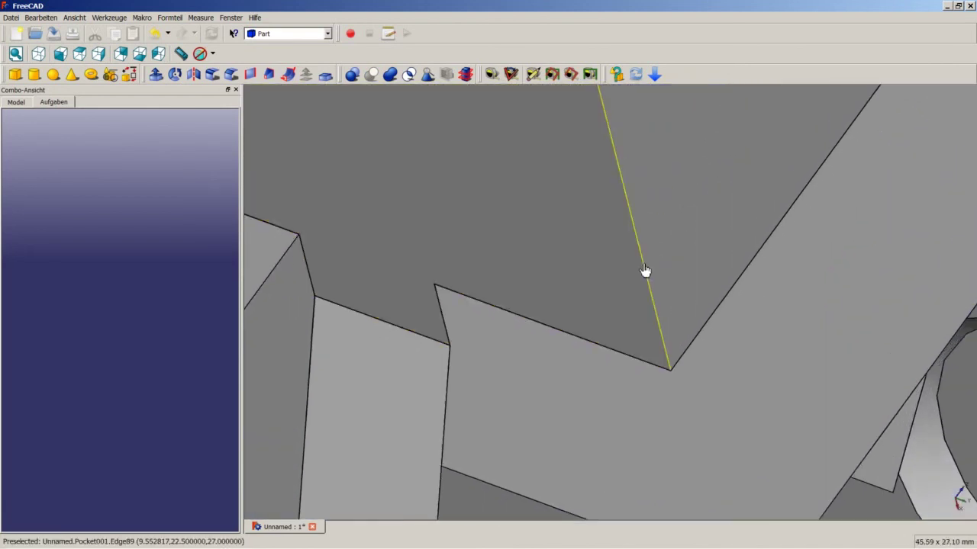
pyautogui.click(645, 270)
pyautogui.scroll(-2, 619, 297)
pyautogui.scroll(-2, 619, 297)
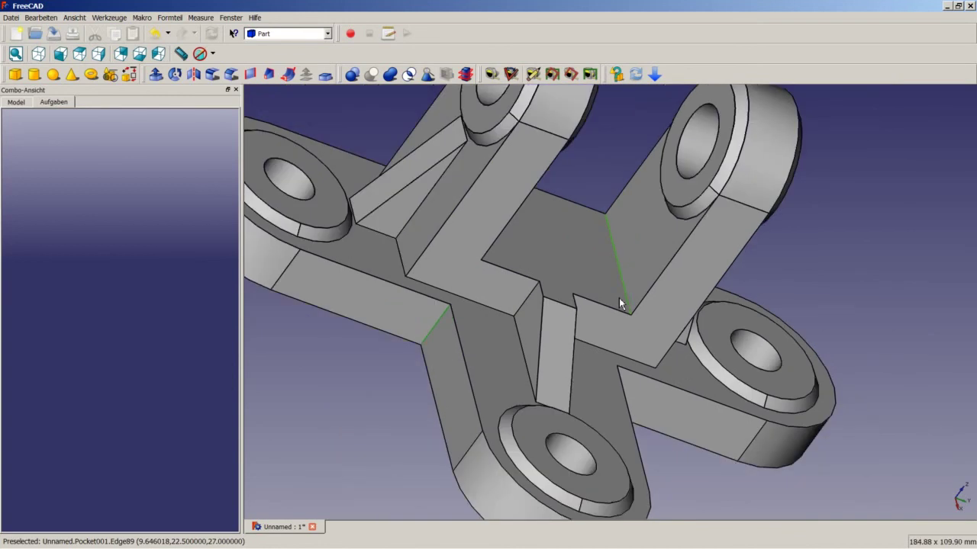
# Start a fillet and give edge Kante31 a 2,5 radius
pyautogui.click(213, 75)
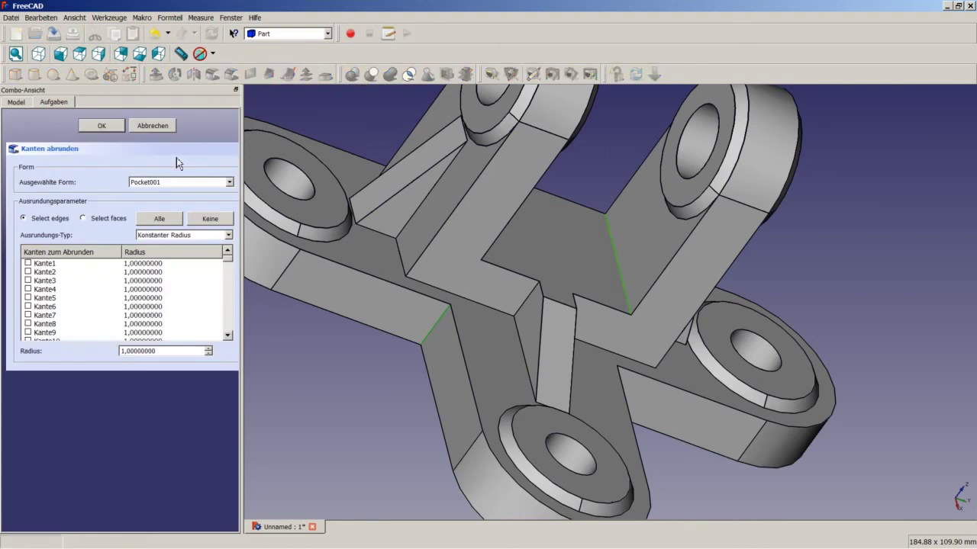
pyautogui.click(228, 336)
pyautogui.click(227, 337)
pyautogui.click(227, 336)
pyautogui.click(227, 336)
pyautogui.click(227, 336)
pyautogui.click(229, 336)
pyautogui.click(228, 336)
pyautogui.doubleClick(139, 299)
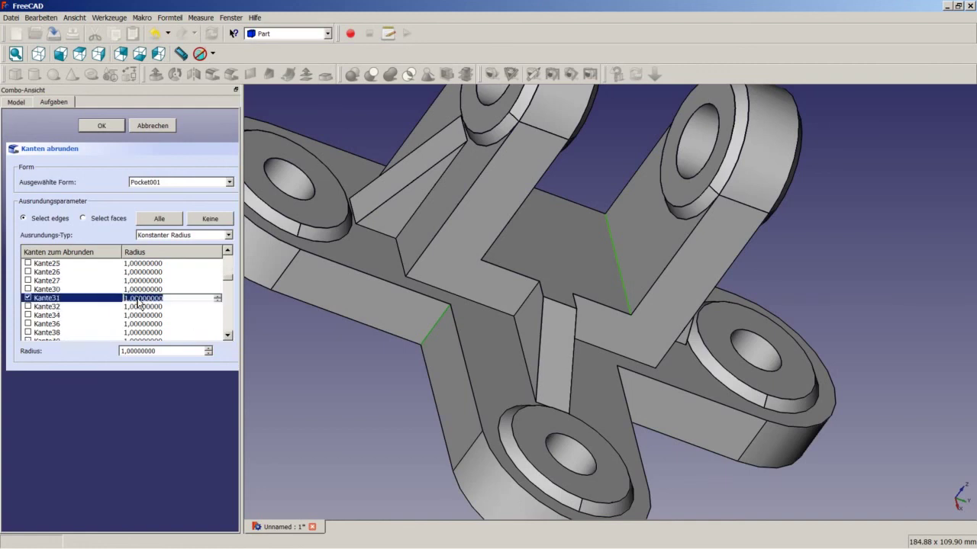
pyautogui.write('2')
pyautogui.click(199, 313)
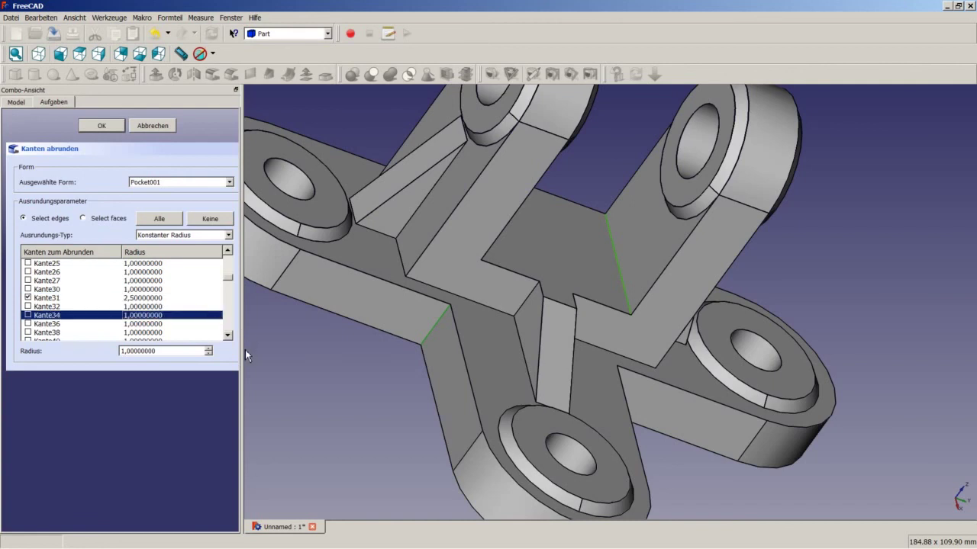
# Set the fillet radius of Kante41 to 2,5
pyautogui.click(227, 336)
pyautogui.click(227, 336)
pyautogui.click(226, 336)
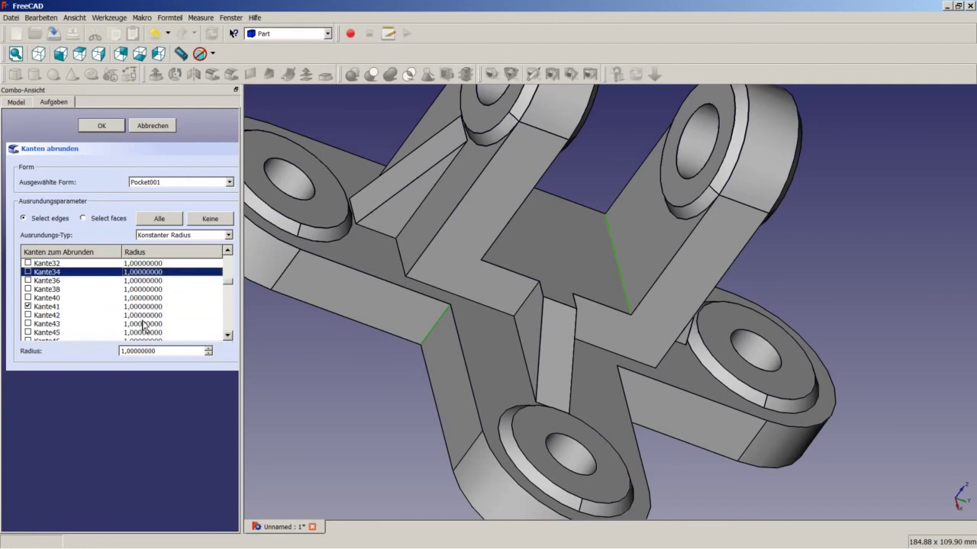
pyautogui.click(140, 309)
pyautogui.click(148, 311)
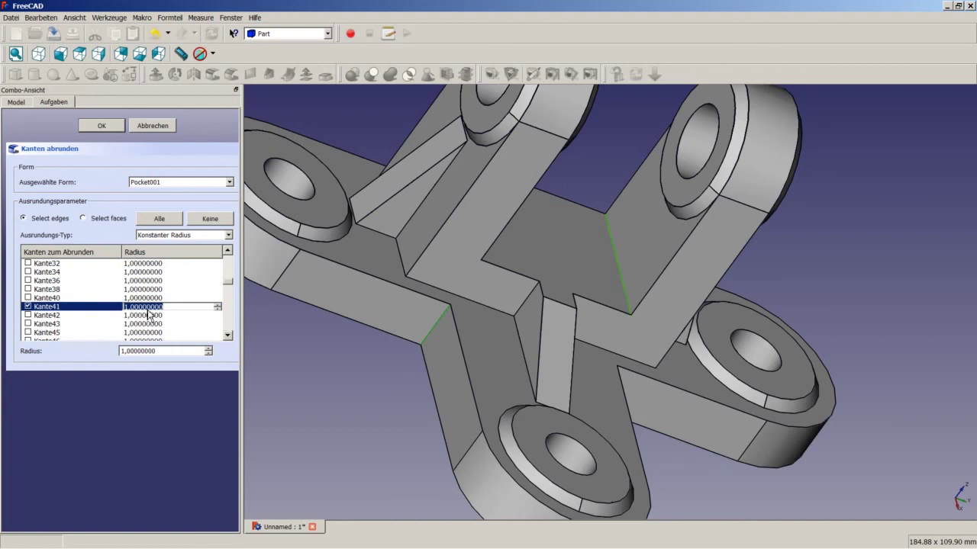
pyautogui.write('2,5')
pyautogui.press('Return')
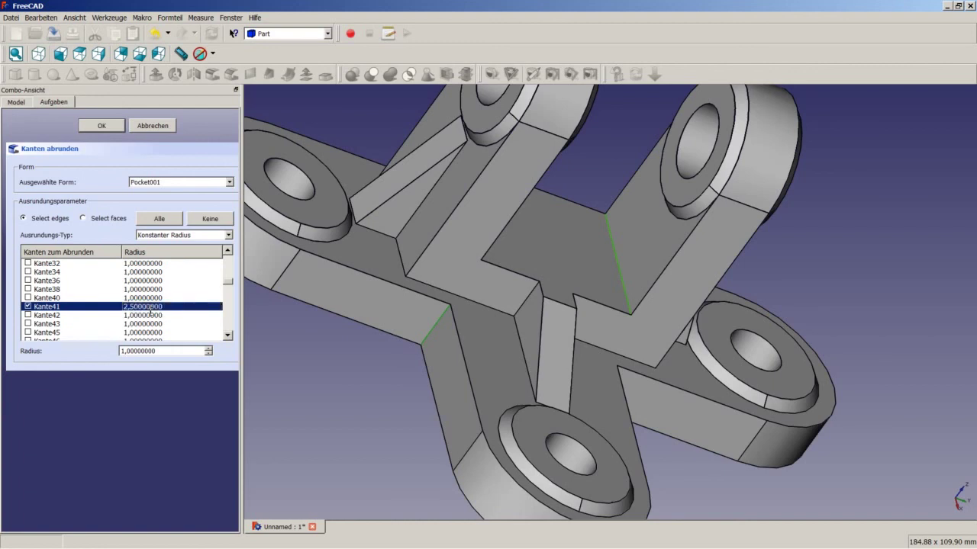
# Set Kante88 and Kante89 fillet radii to 2,5 and apply the fillet
pyautogui.click(229, 336)
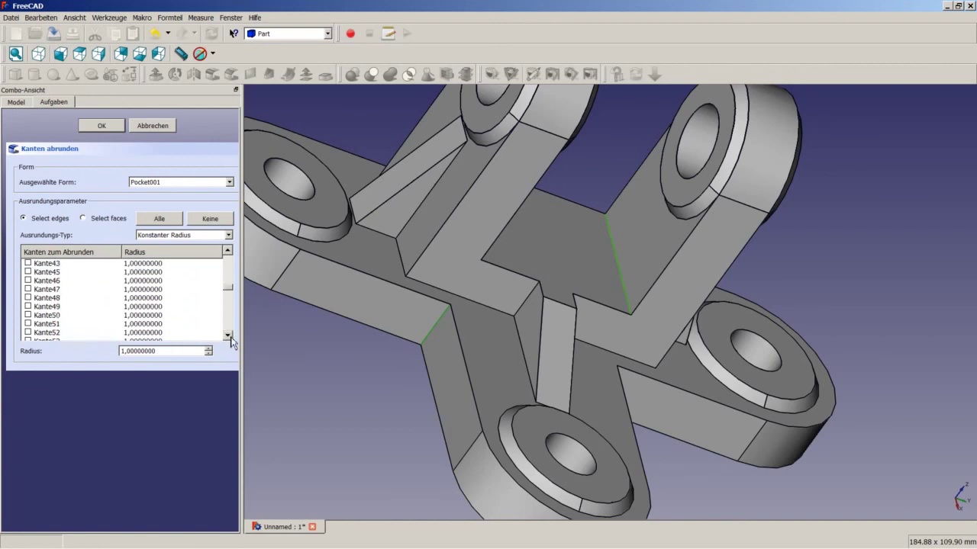
pyautogui.click(228, 336)
pyautogui.click(229, 336)
pyautogui.click(228, 336)
pyautogui.click(228, 336)
pyautogui.click(228, 336)
pyautogui.click(228, 336)
pyautogui.click(228, 336)
pyautogui.doubleClick(144, 316)
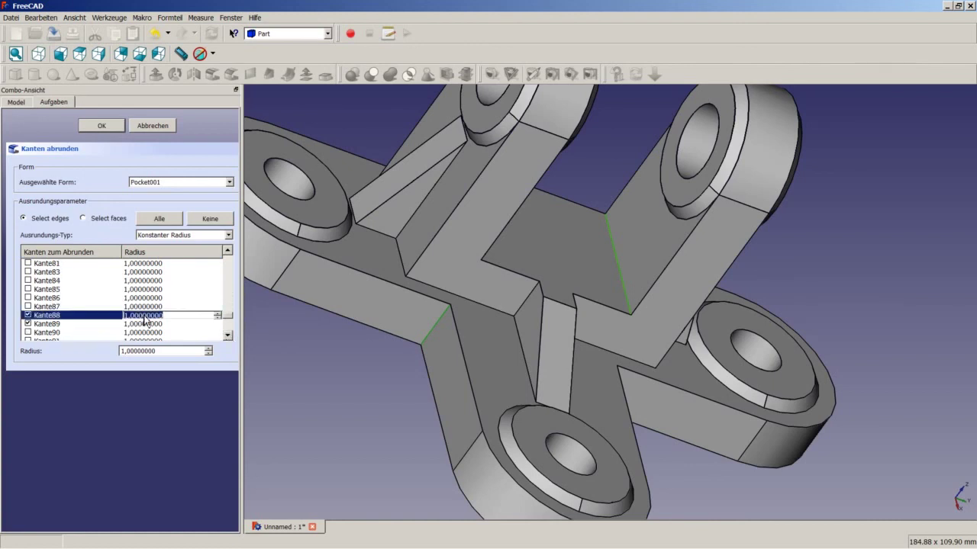
pyautogui.write('2')
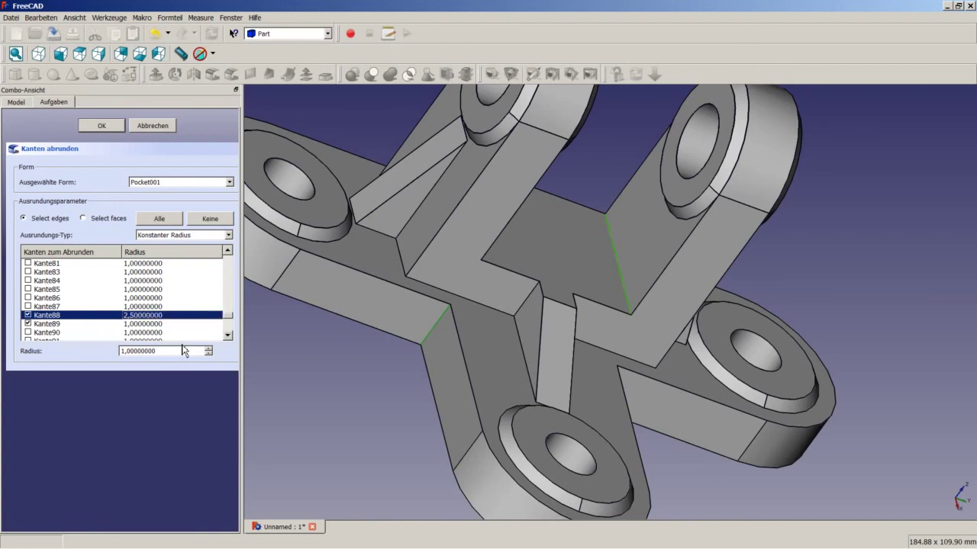
pyautogui.doubleClick(160, 324)
pyautogui.write('2.5')
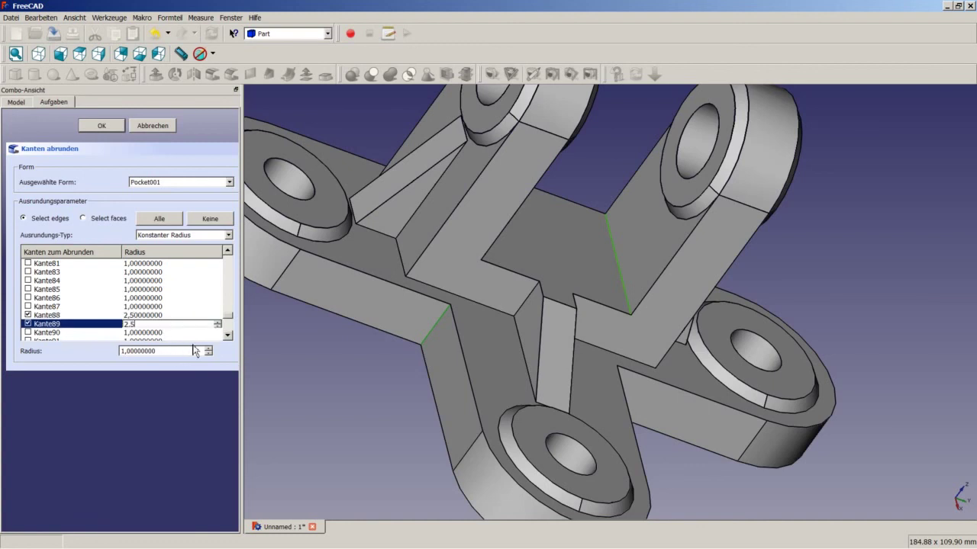
pyautogui.press('Return')
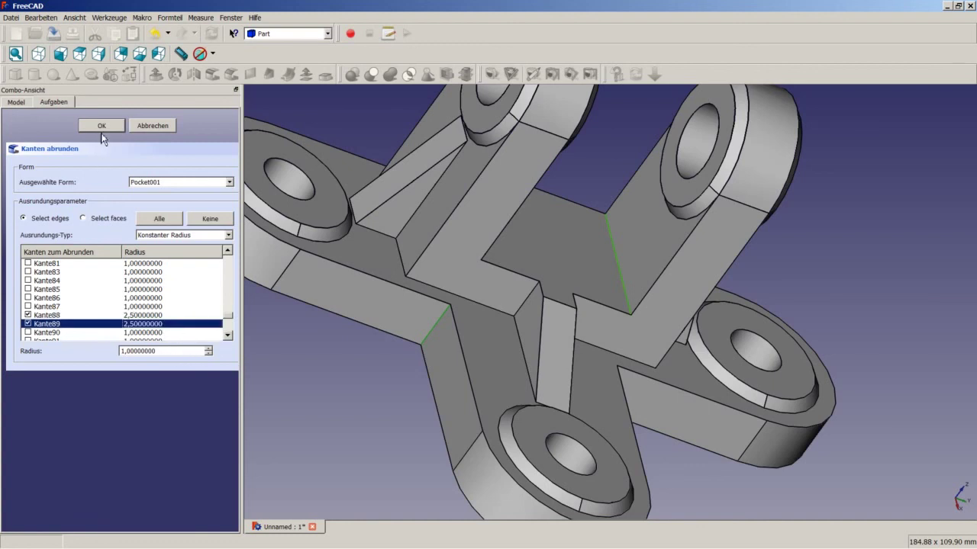
pyautogui.click(102, 126)
# Orbit around the new fillets, then return to the standard isometric view
pyautogui.moveTo(477, 338)
pyautogui.mouseDown(button='middle')
pyautogui.moveTo(399, 407)
pyautogui.moveTo(339, 392)
pyautogui.moveTo(412, 457)
pyautogui.mouseUp(button='middle')
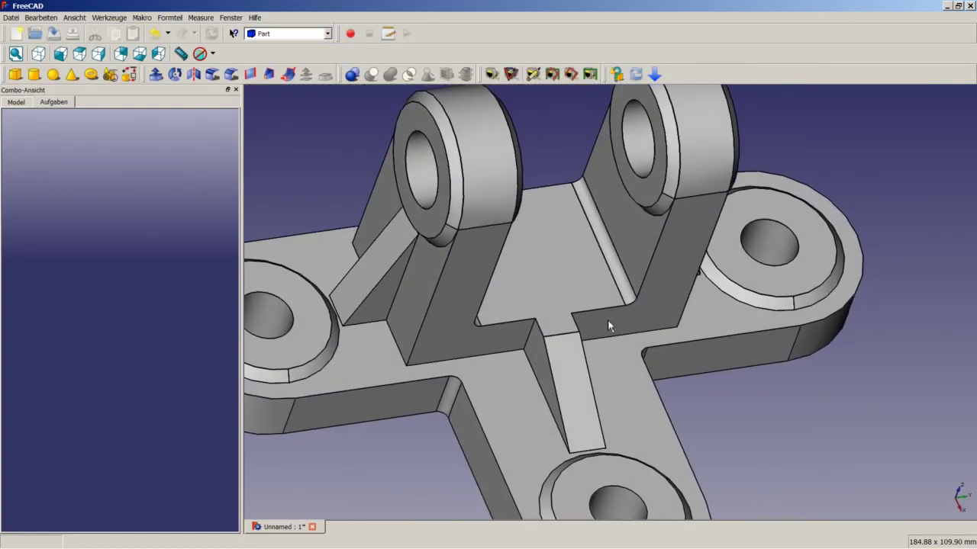
pyautogui.scroll(-5, 583, 340)
pyautogui.moveTo(582, 340)
pyautogui.mouseDown(button='middle')
pyautogui.moveTo(534, 343)
pyautogui.moveTo(457, 313)
pyautogui.moveTo(565, 356)
pyautogui.moveTo(553, 284)
pyautogui.mouseUp(button='middle')
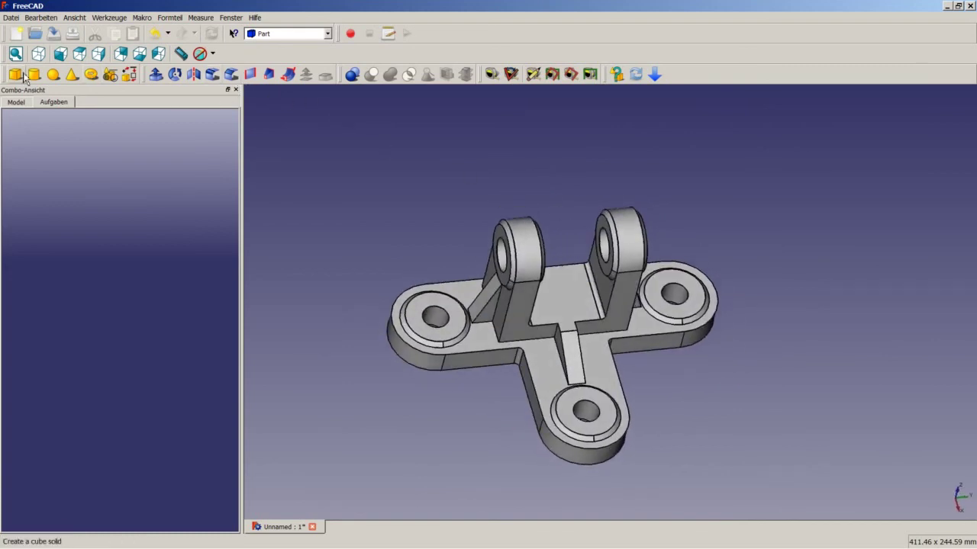
pyautogui.click(39, 53)
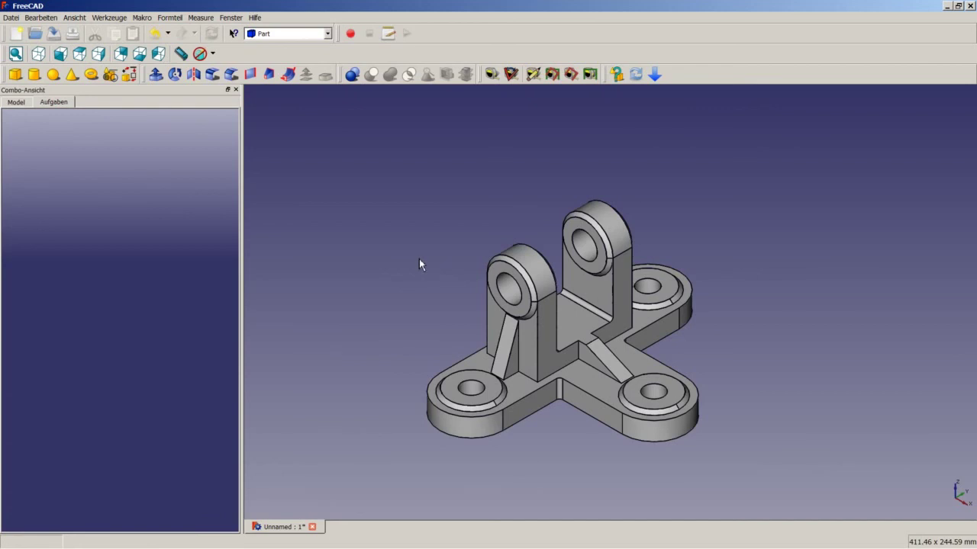